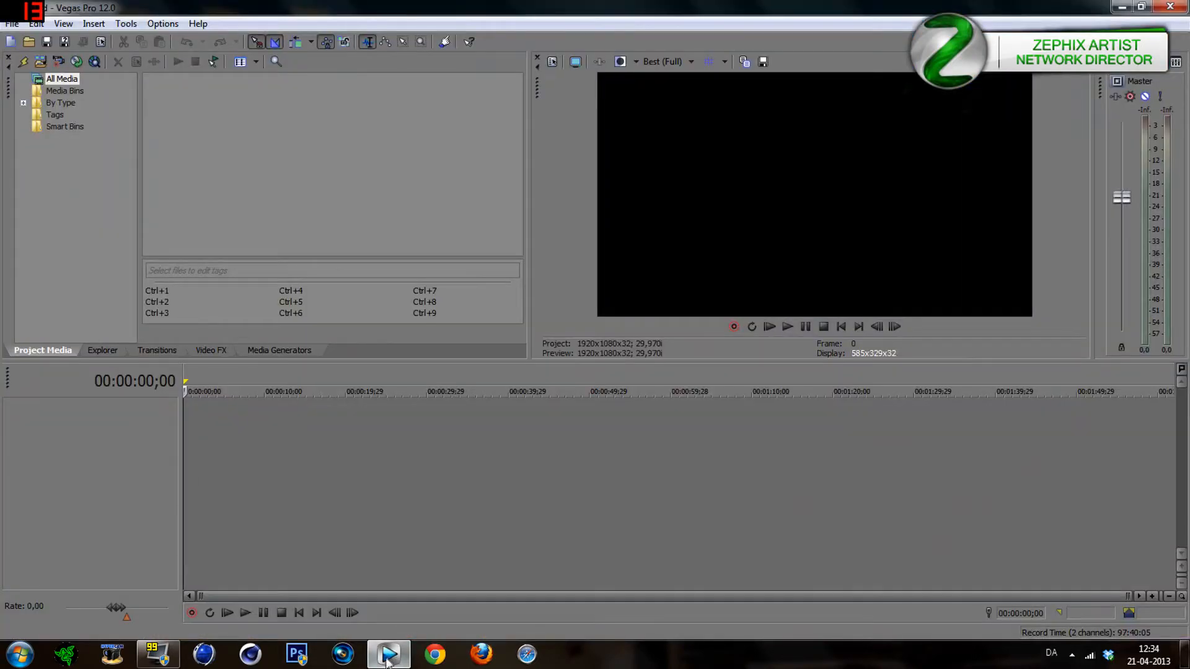
Look through the rendered image files in the desktop folder Jazz Intro Seperate Files, close it, and return to Vegas Pro.
left_click(390, 654)
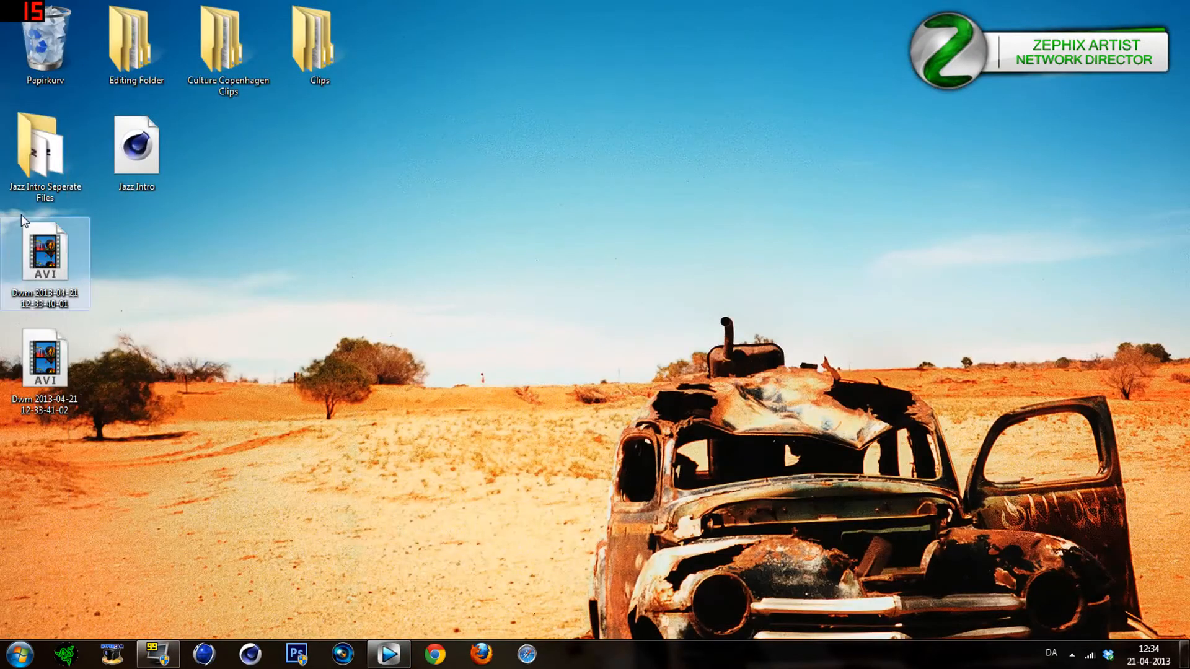
double_click(25, 162)
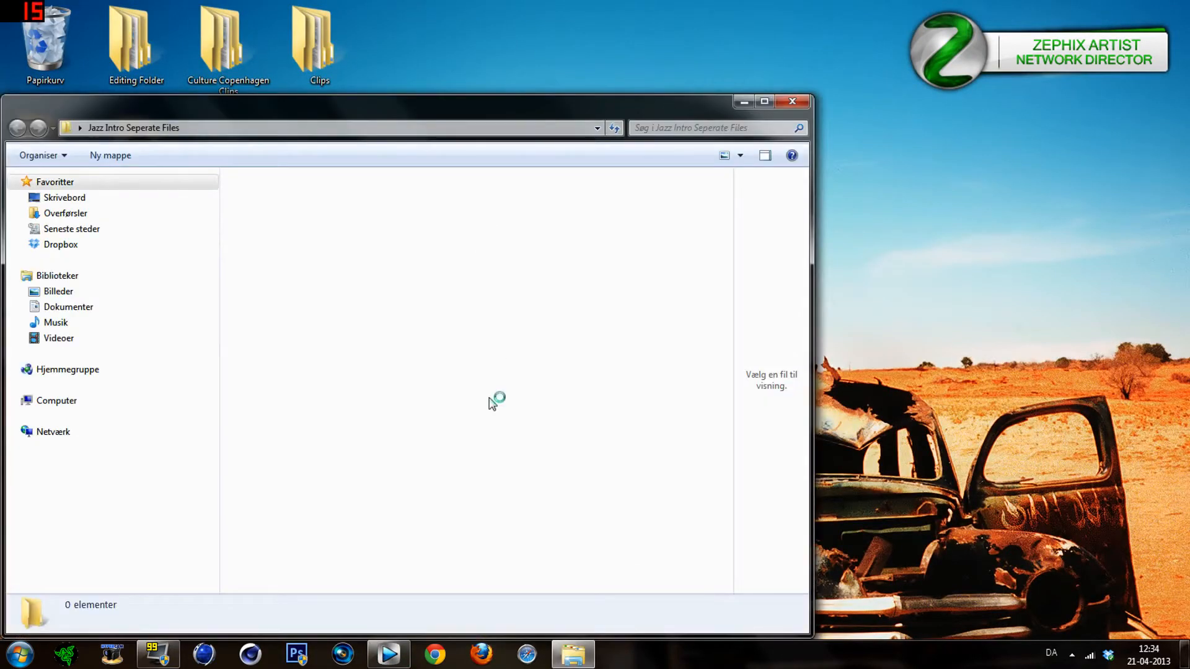
left_click_drag(727, 212, 717, 408)
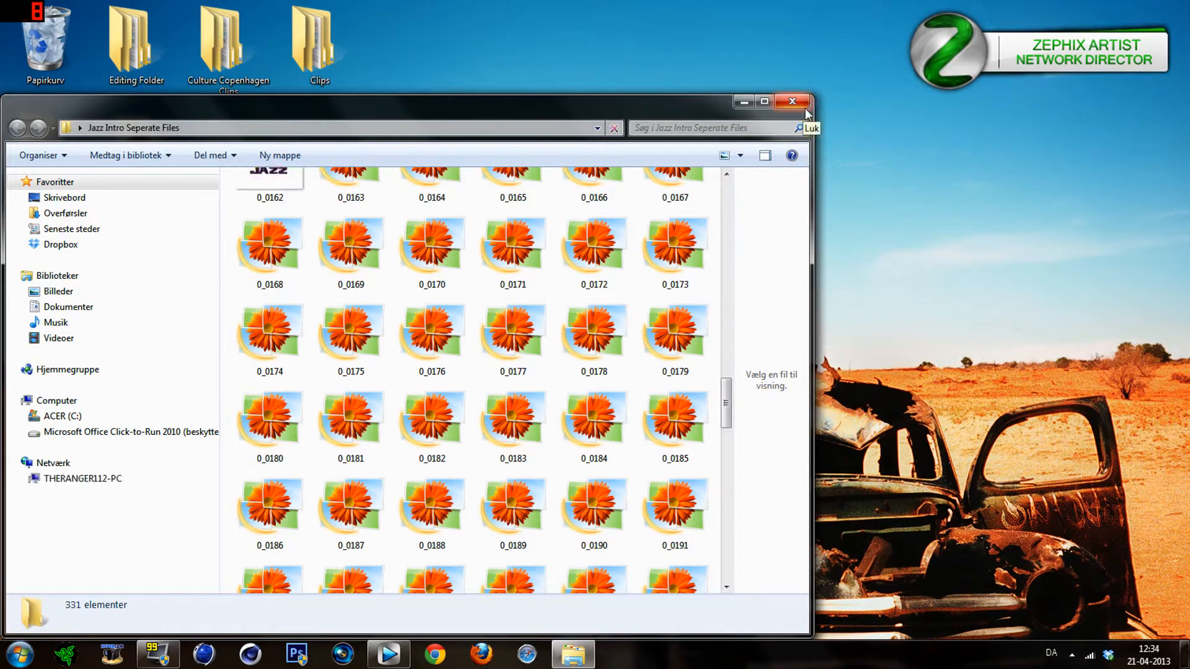
left_click(805, 110)
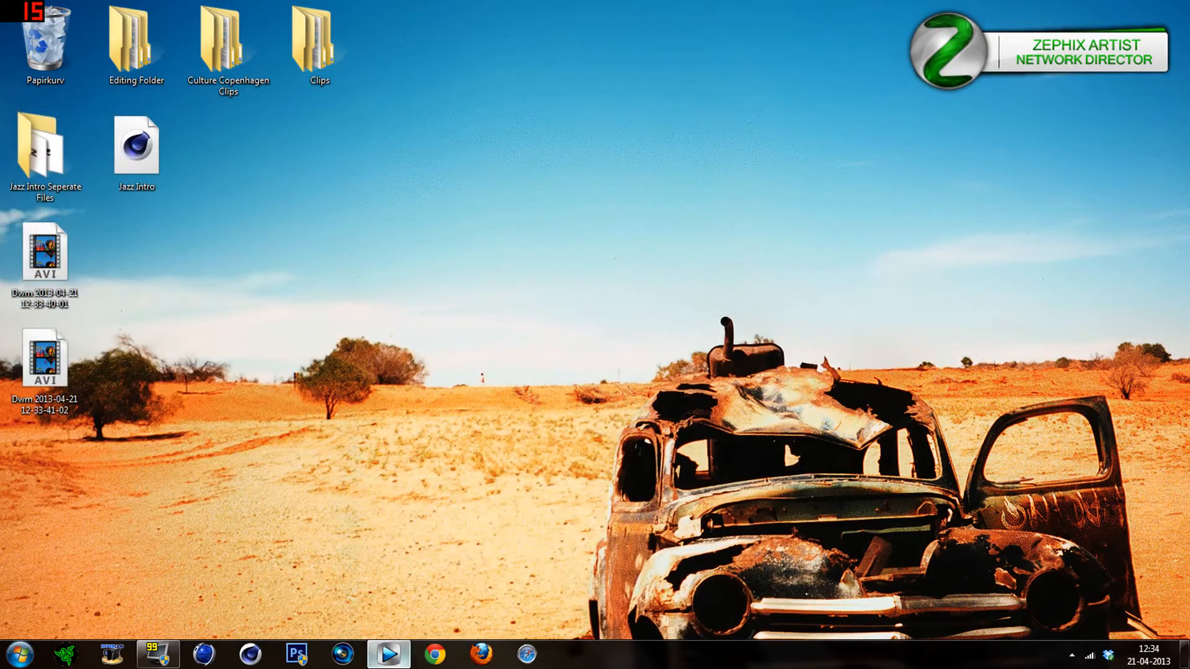
left_click(389, 655)
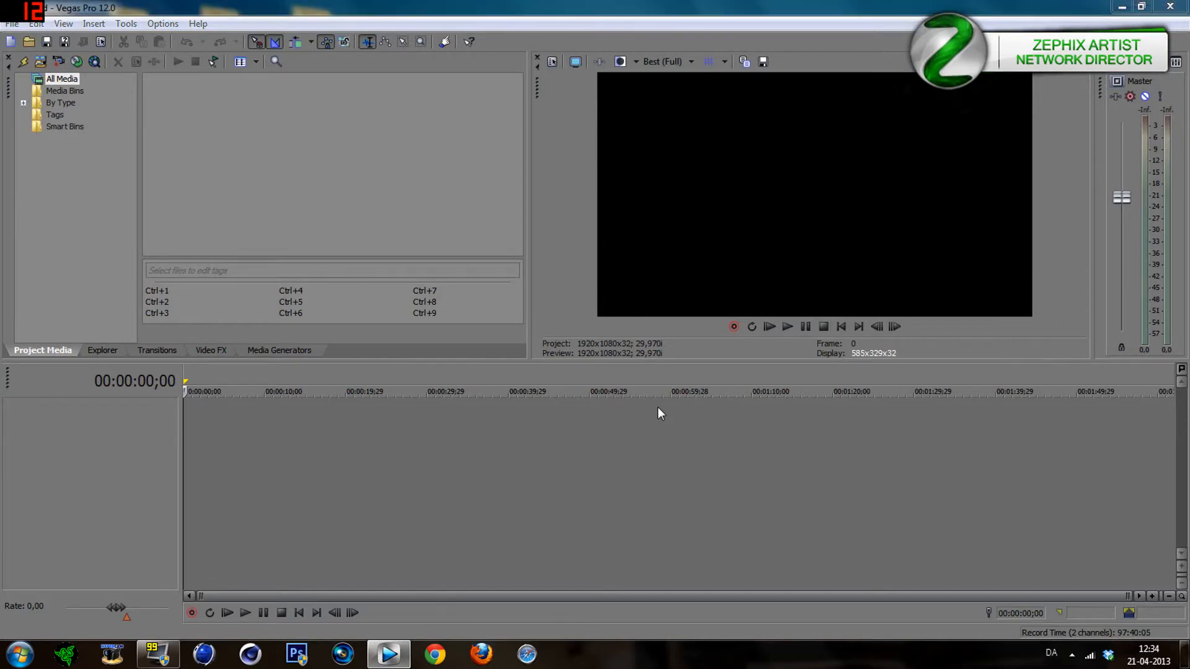
In the Open dialog, select 0_0038 from Jazz Intro Seperate Files as the first image and enable Open sequence.
key("ctrl+o")
left_click_drag(525, 165, 533, 244)
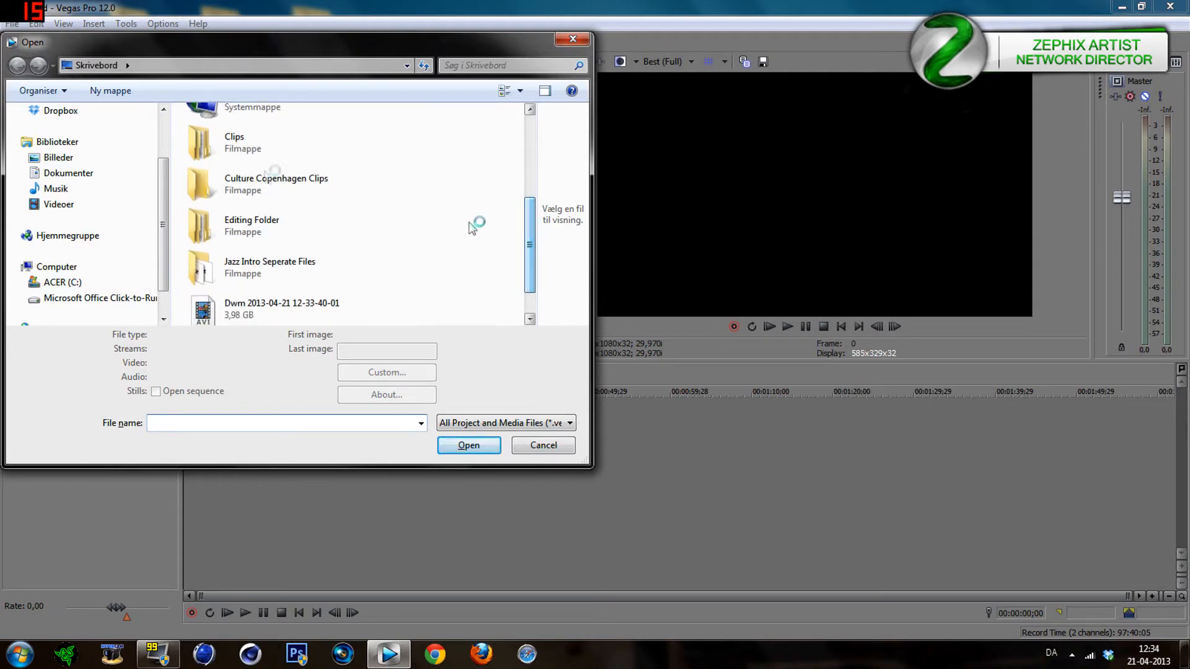
double_click(235, 274)
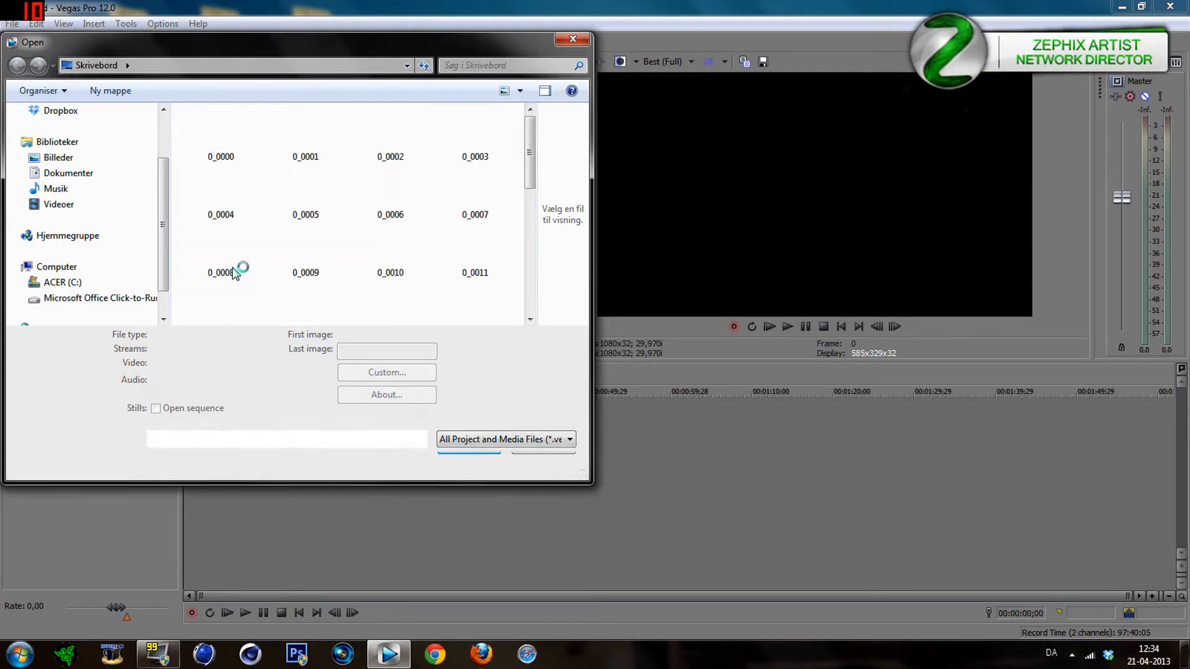
left_click_drag(531, 130, 530, 142)
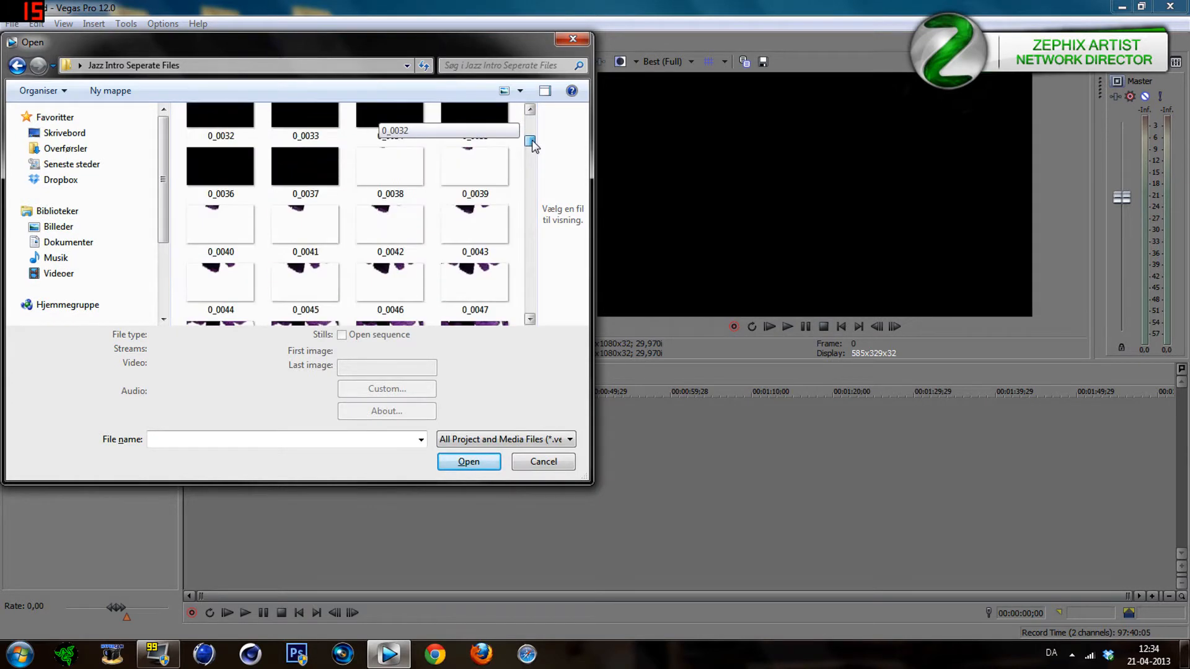
left_click(374, 176)
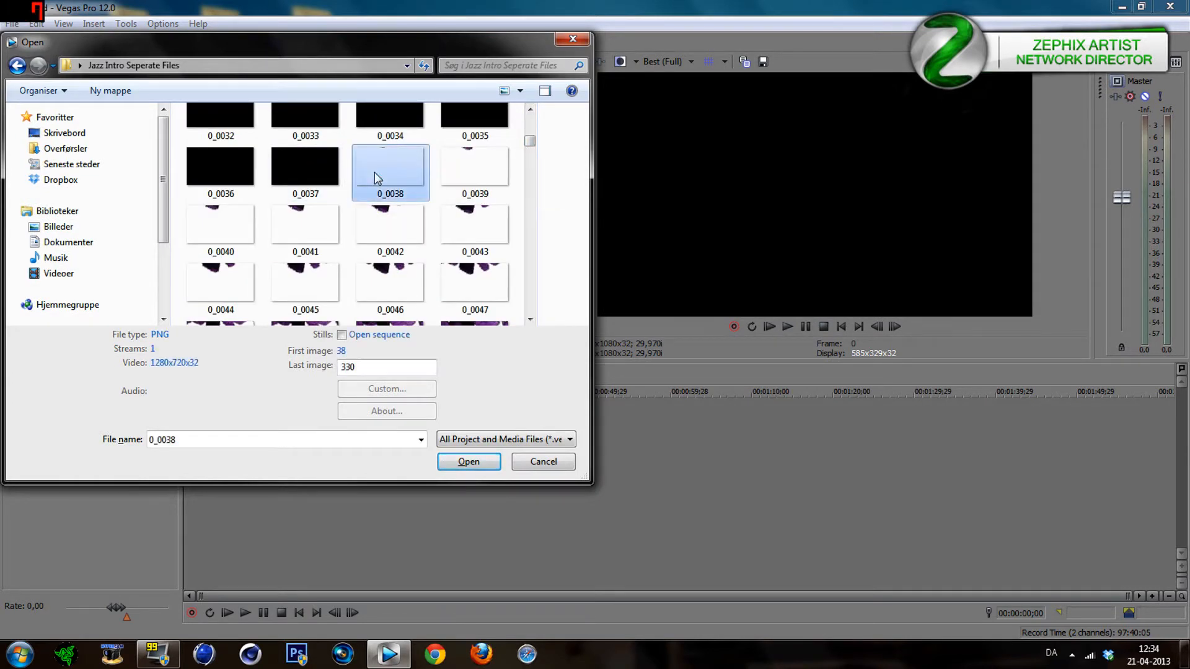
left_click(342, 335)
Find the intro's last visible frame and set the sequence's last image to 319.
left_click_drag(531, 140, 530, 310)
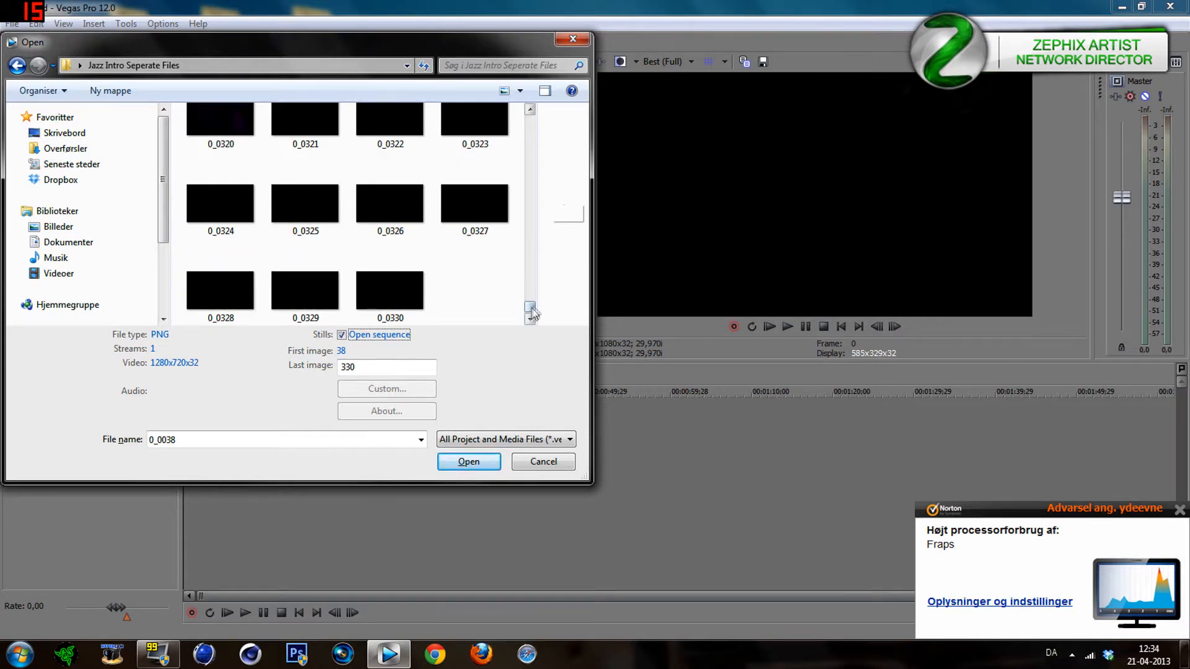
left_click_drag(531, 308, 531, 300)
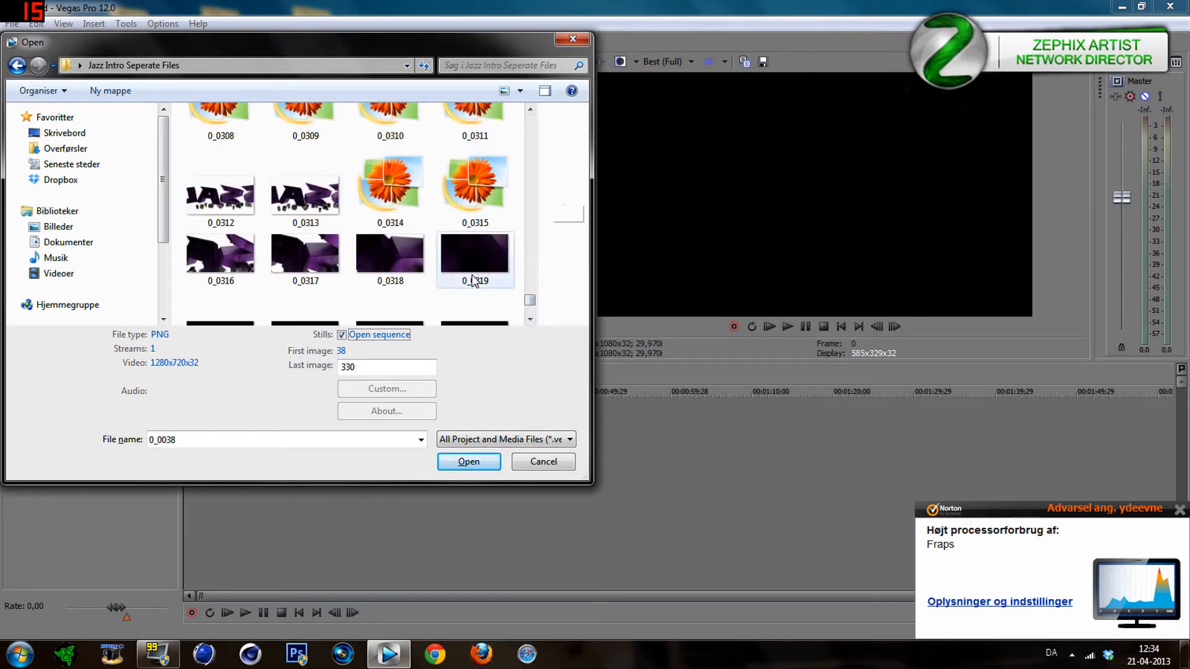
left_click_drag(356, 366, 345, 367)
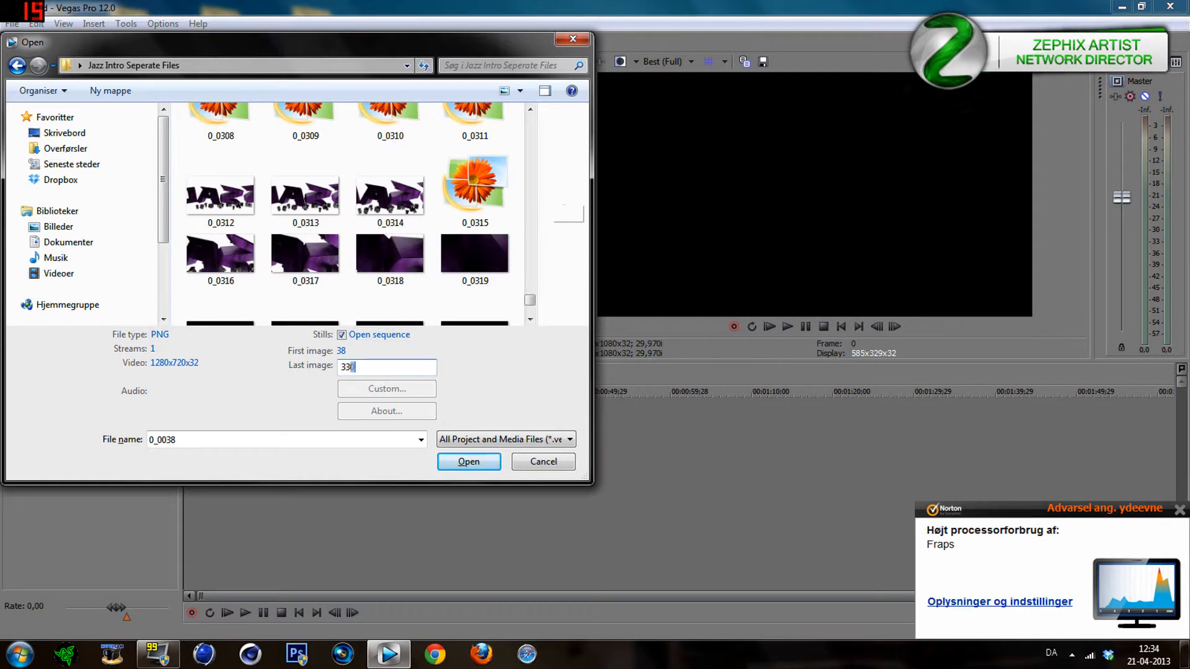
type("19")
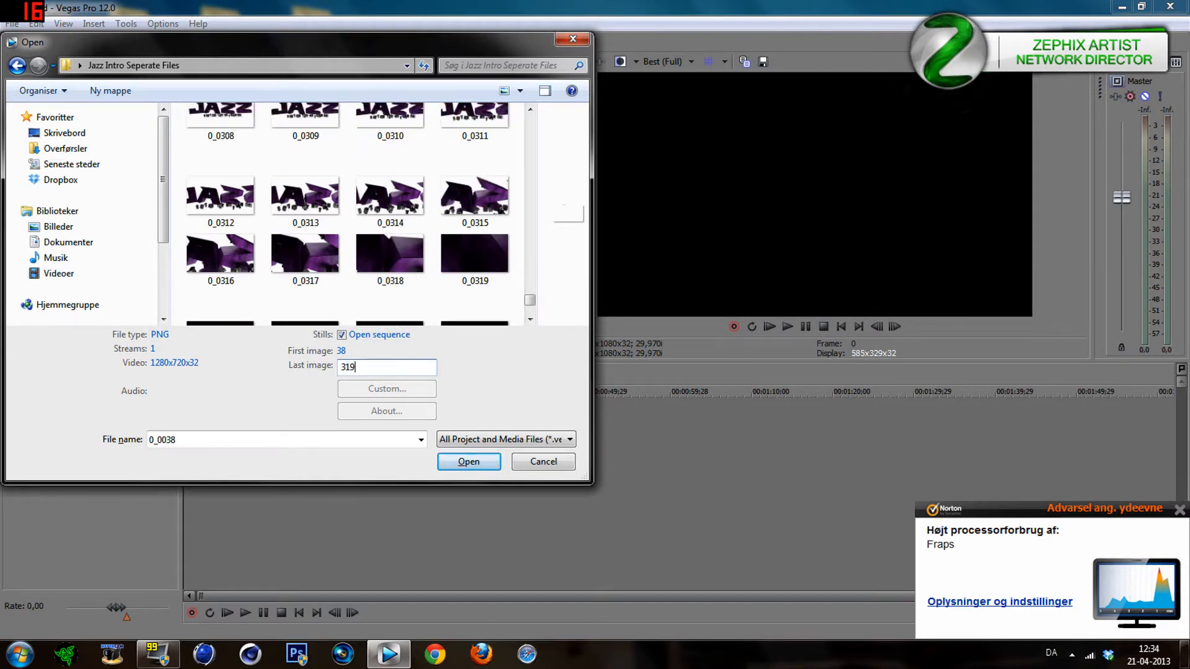
left_click(530, 319)
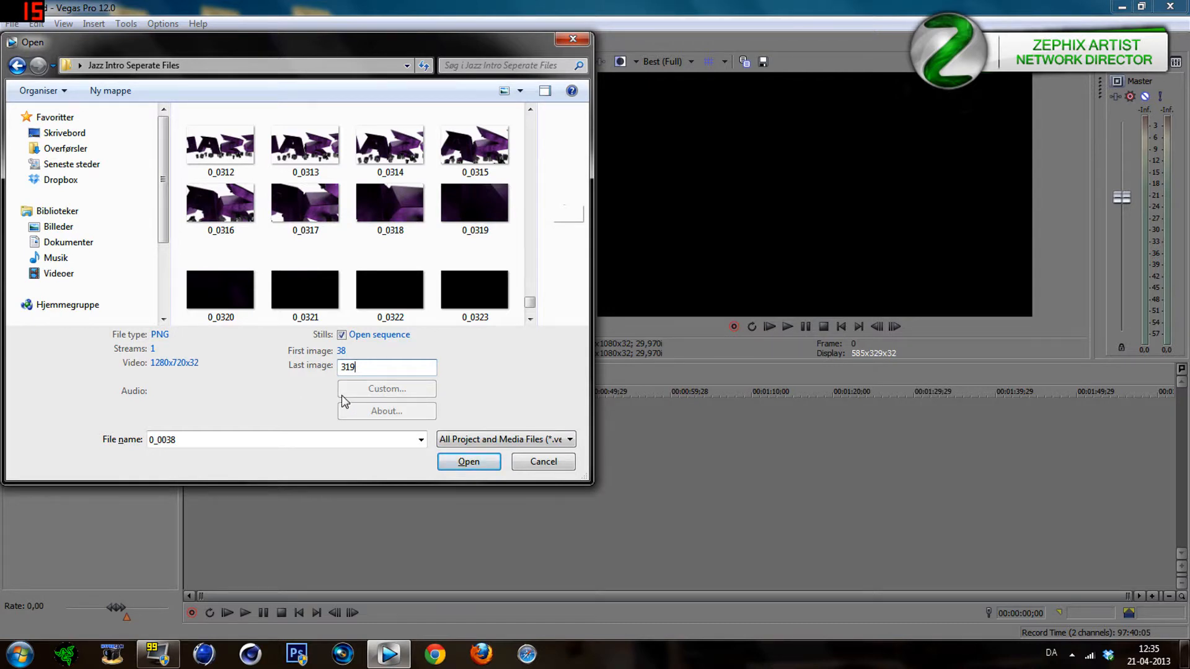
Open the image sequence with its default media properties and decline matching the project video settings to it.
left_click(469, 462)
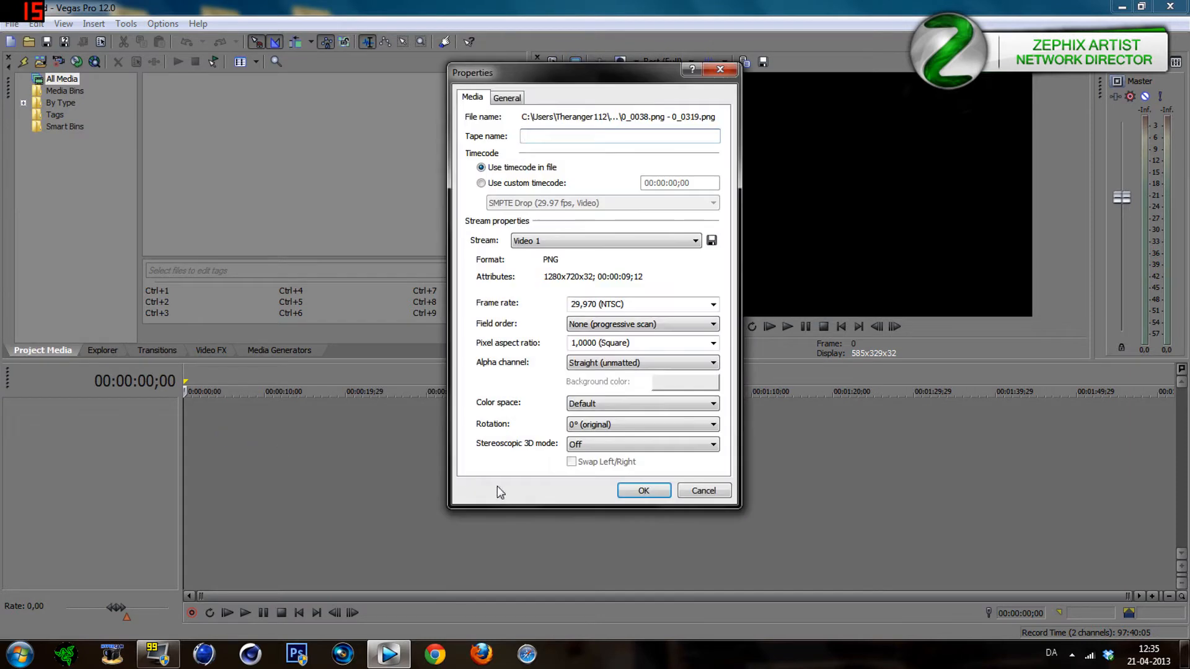
left_click(620, 490)
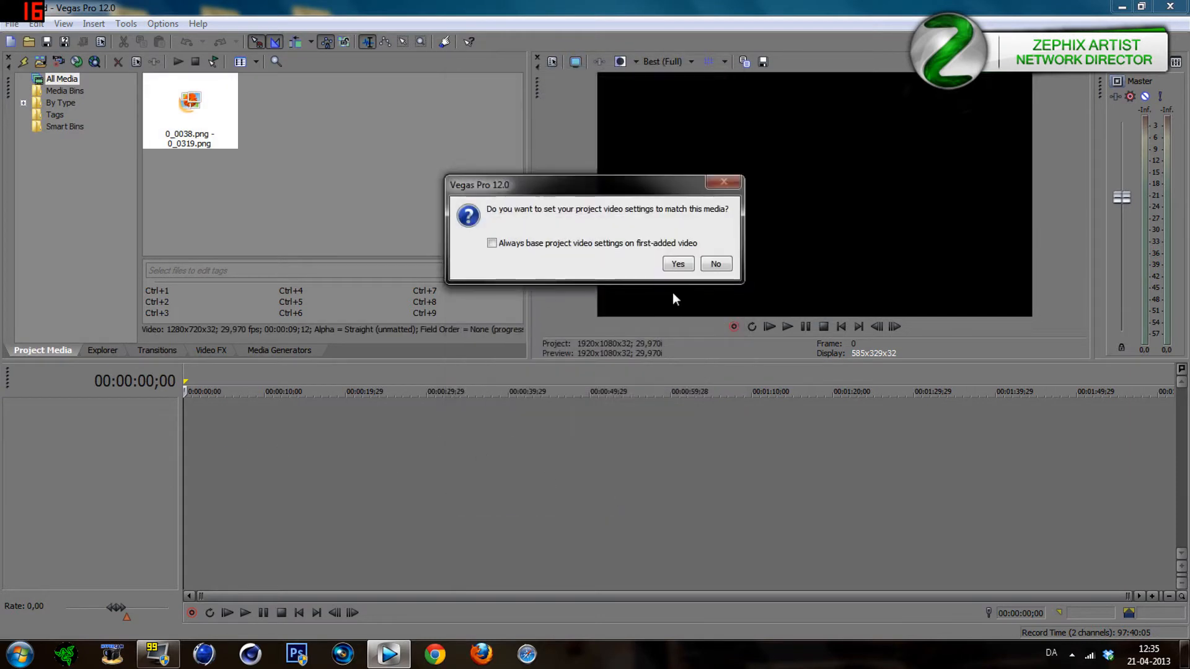
left_click(703, 267)
Preview the imported intro sequence at several points along the timeline.
left_click(205, 457)
left_click(230, 464)
left_click(192, 464)
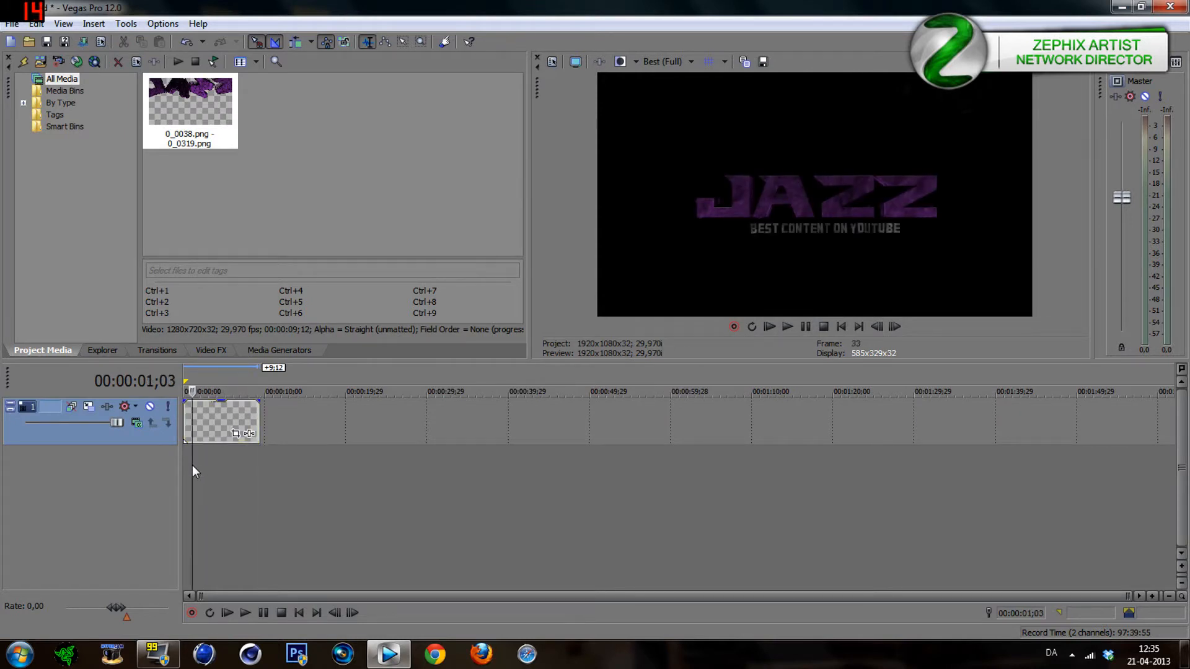
left_click(203, 463)
left_click(212, 468)
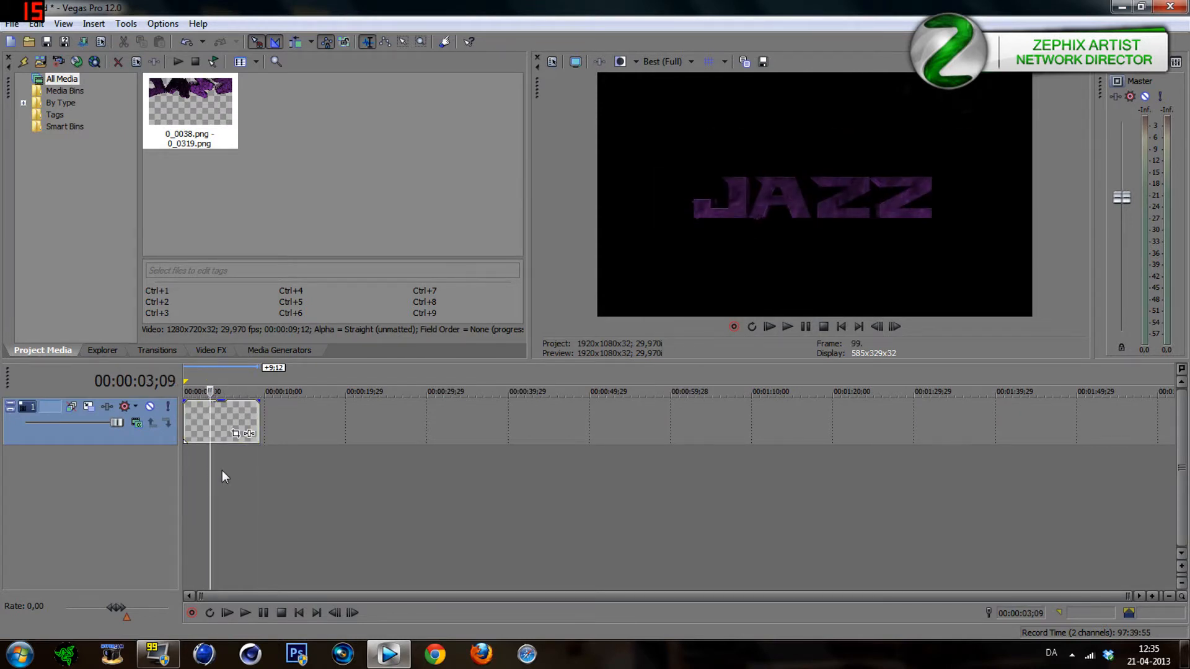
left_click(232, 471)
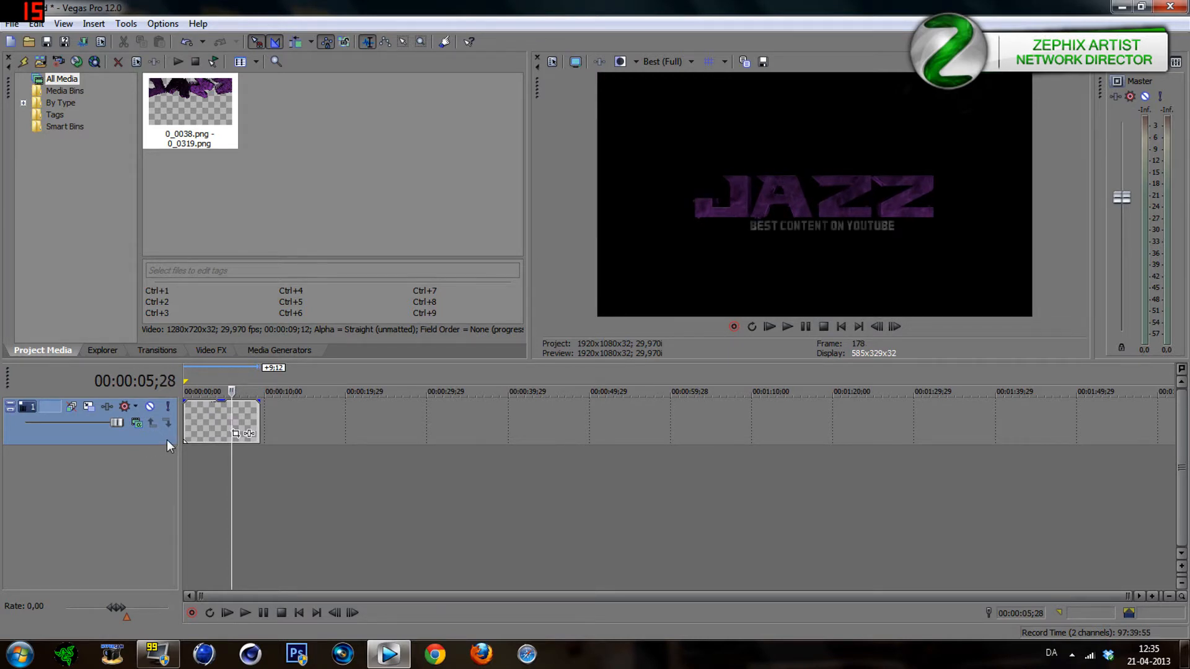
Insert a video track above the intro sequence and place overlay clip 1 from the Clips folder's Overlays subfolder at its start.
right_click(159, 439)
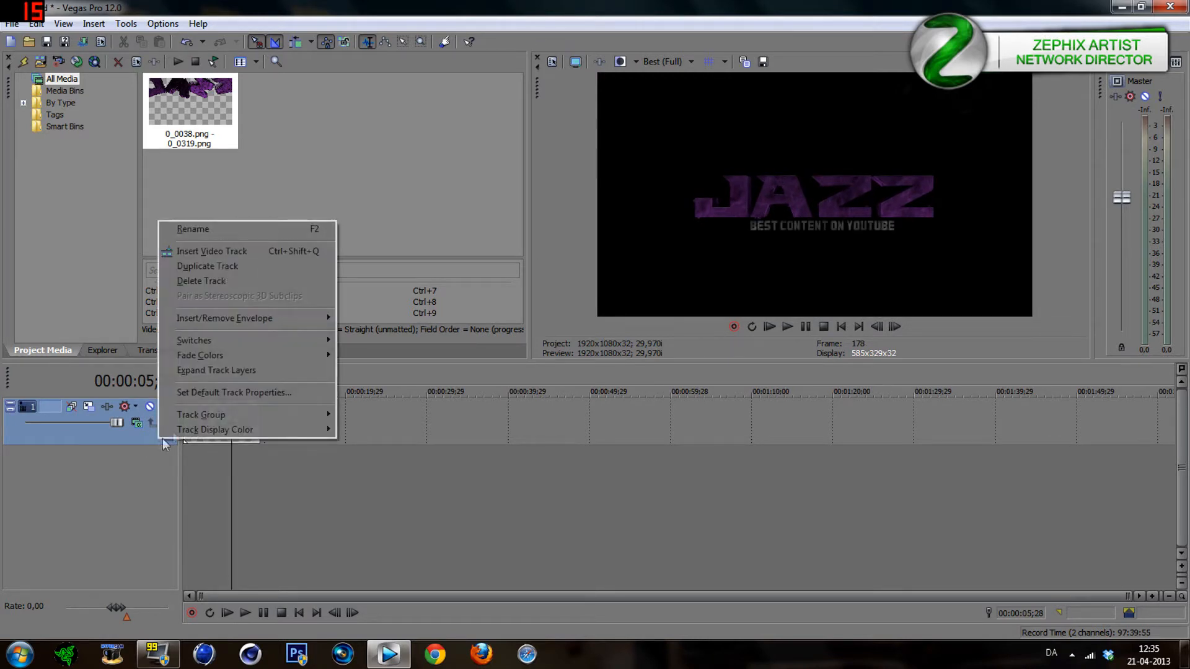
left_click(221, 251)
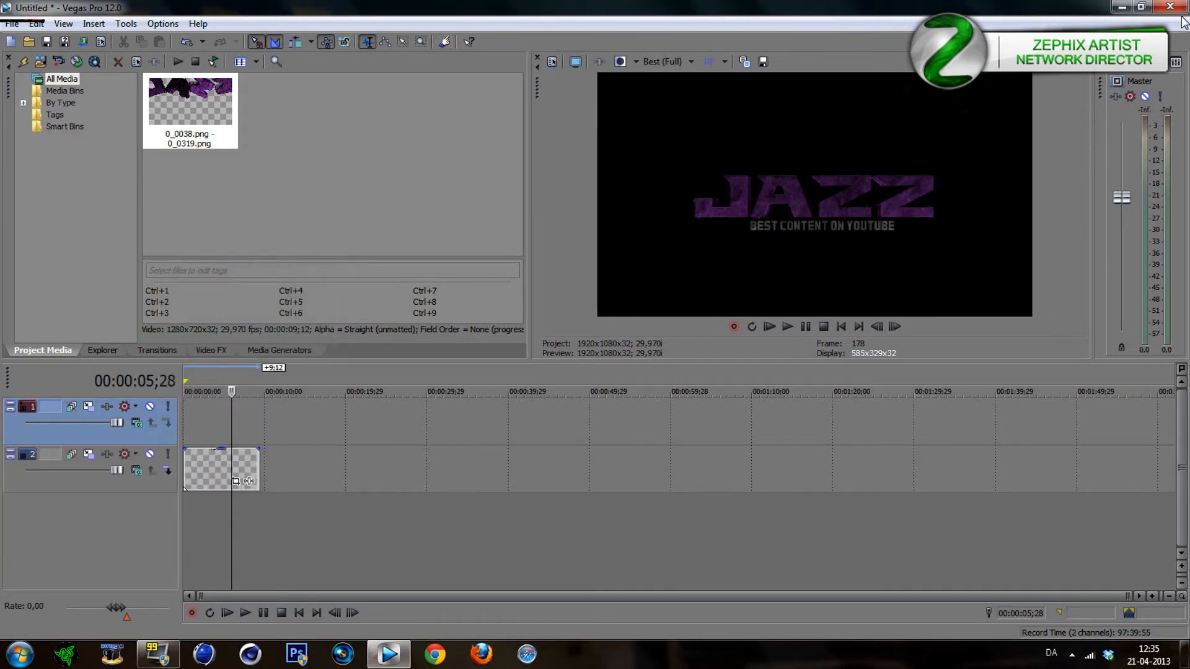
left_click(1121, 7)
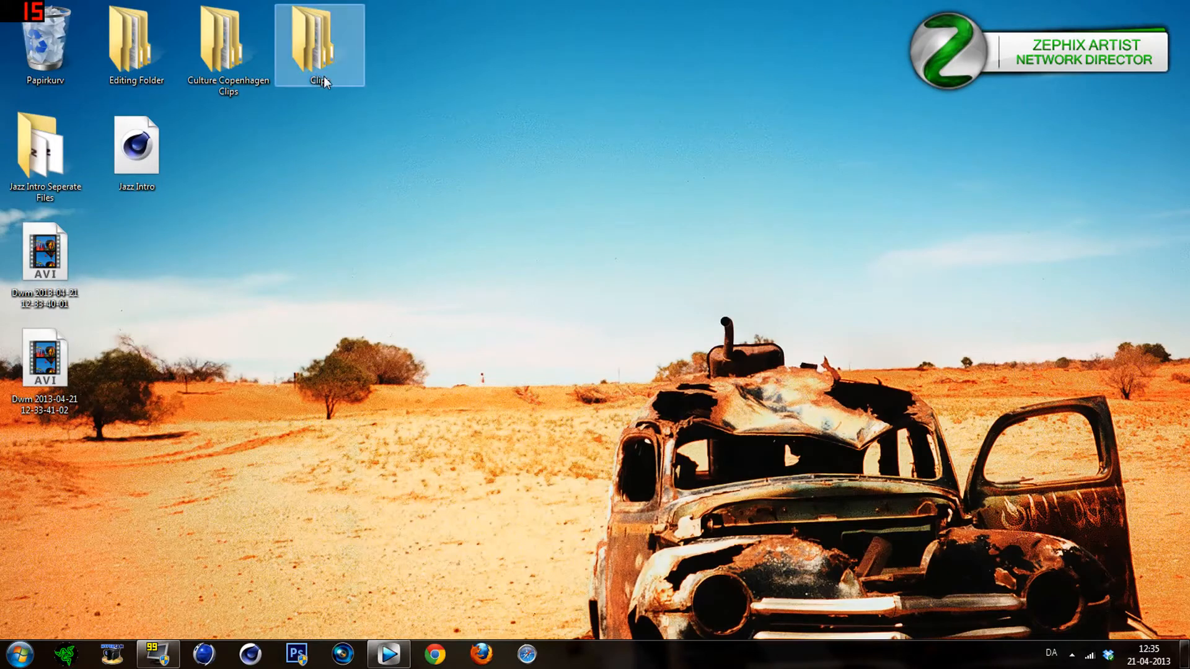
double_click(291, 62)
double_click(267, 204)
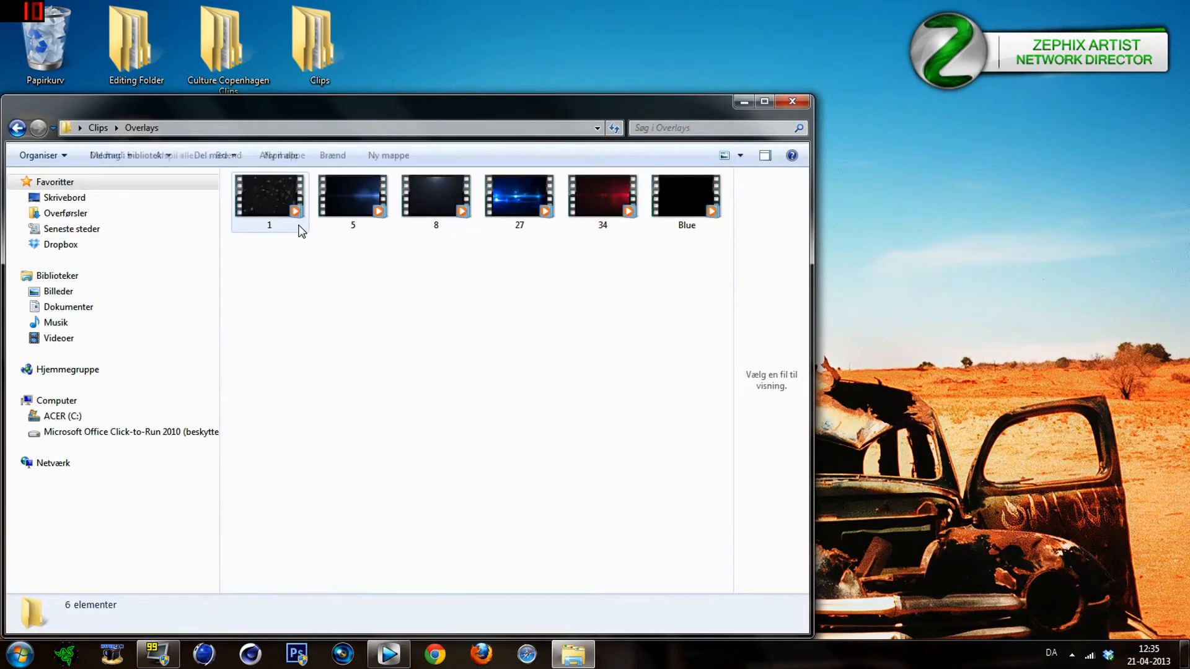
double_click(273, 219)
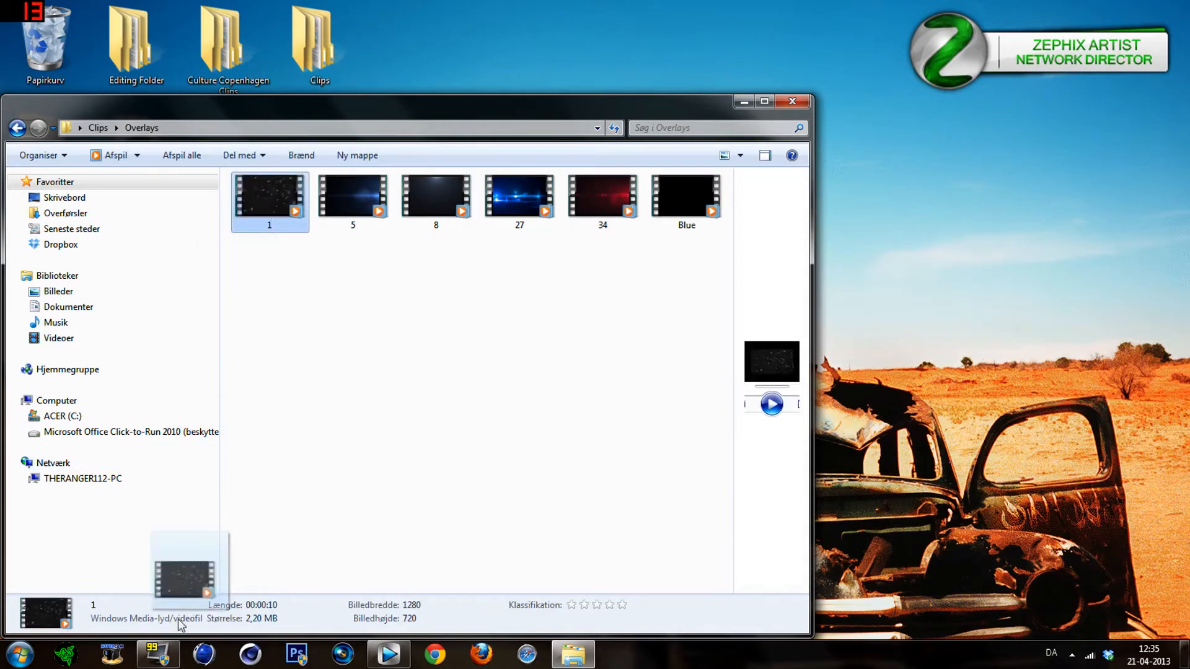
left_click(389, 653)
left_click_drag(190, 427, 195, 426)
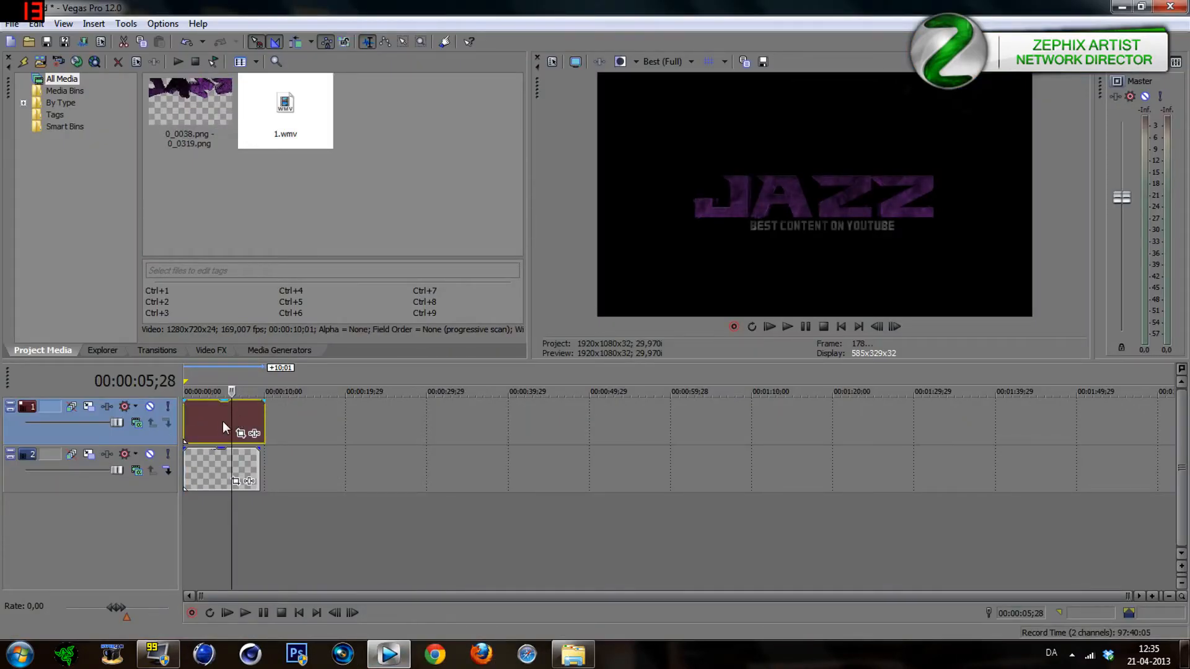
Set the overlay track's compositing mode to Add and check the blend at several points on the timeline.
left_click(222, 421)
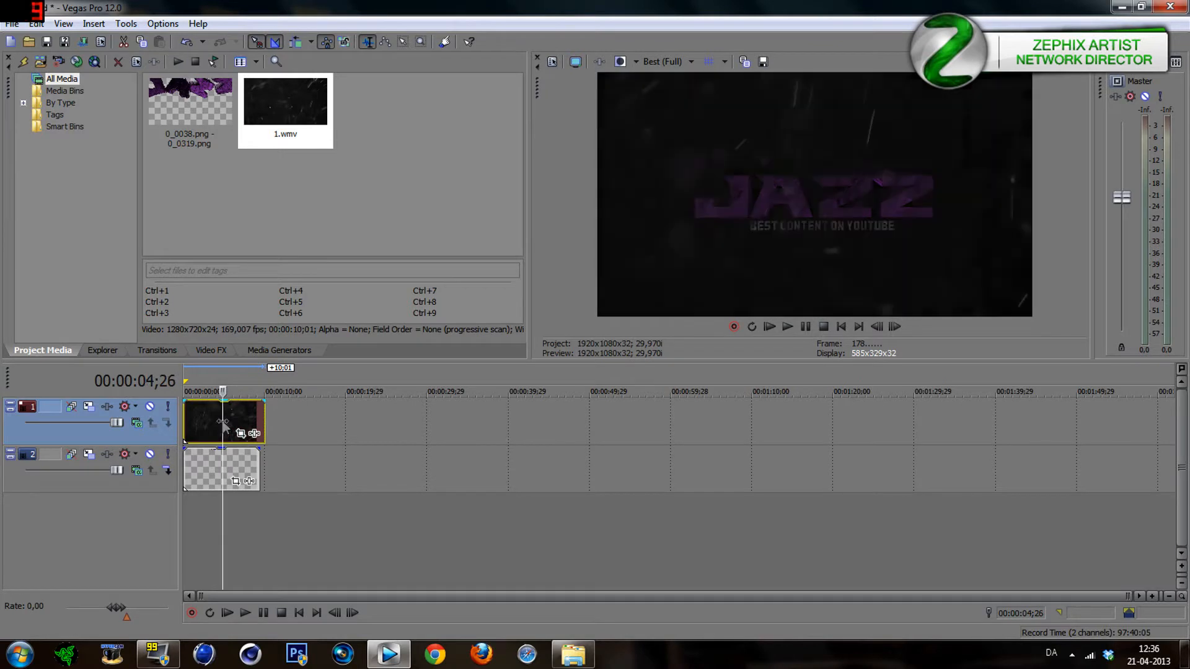
left_click(136, 423)
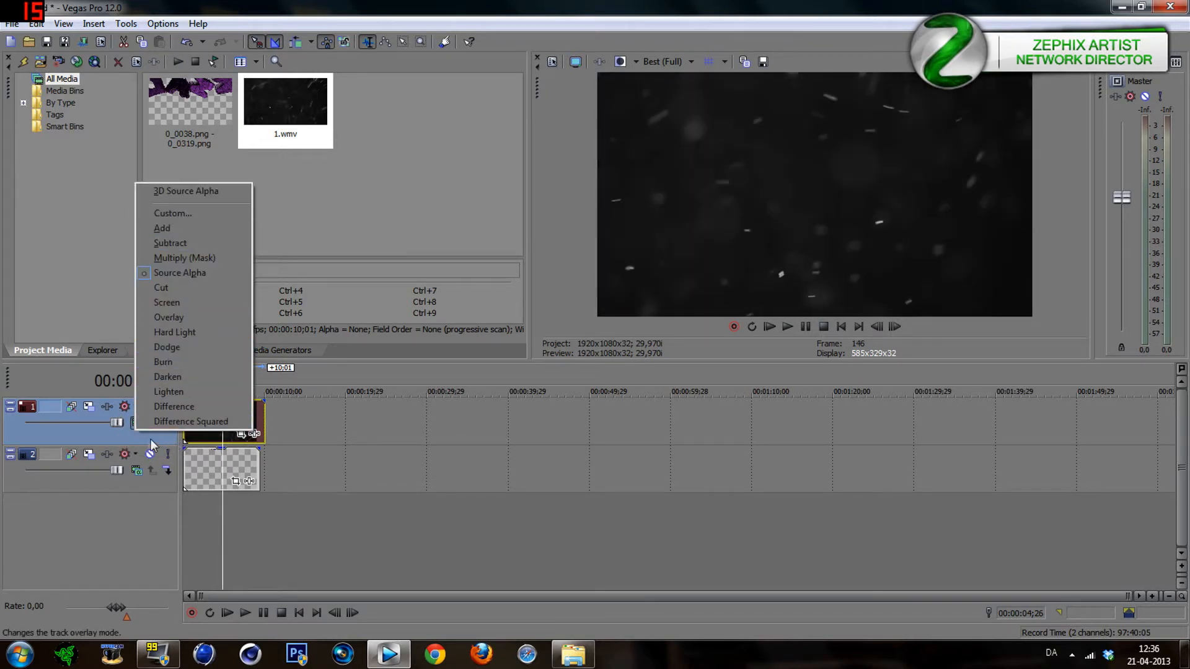
left_click(133, 547)
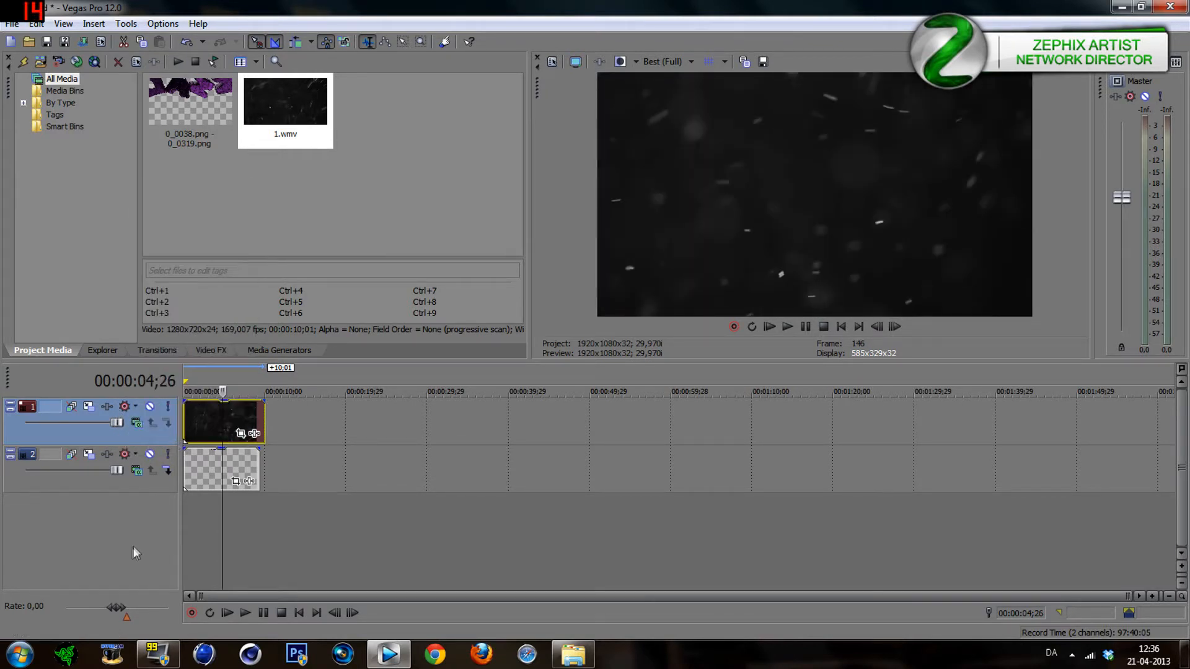
left_click(136, 425)
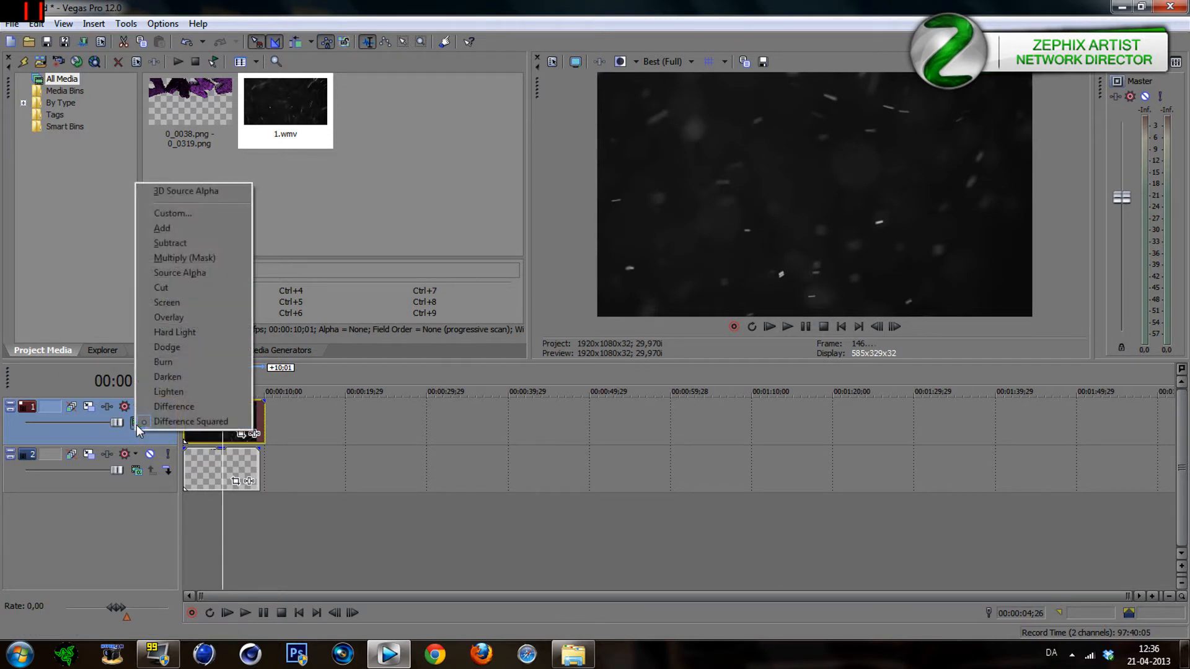
left_click(169, 233)
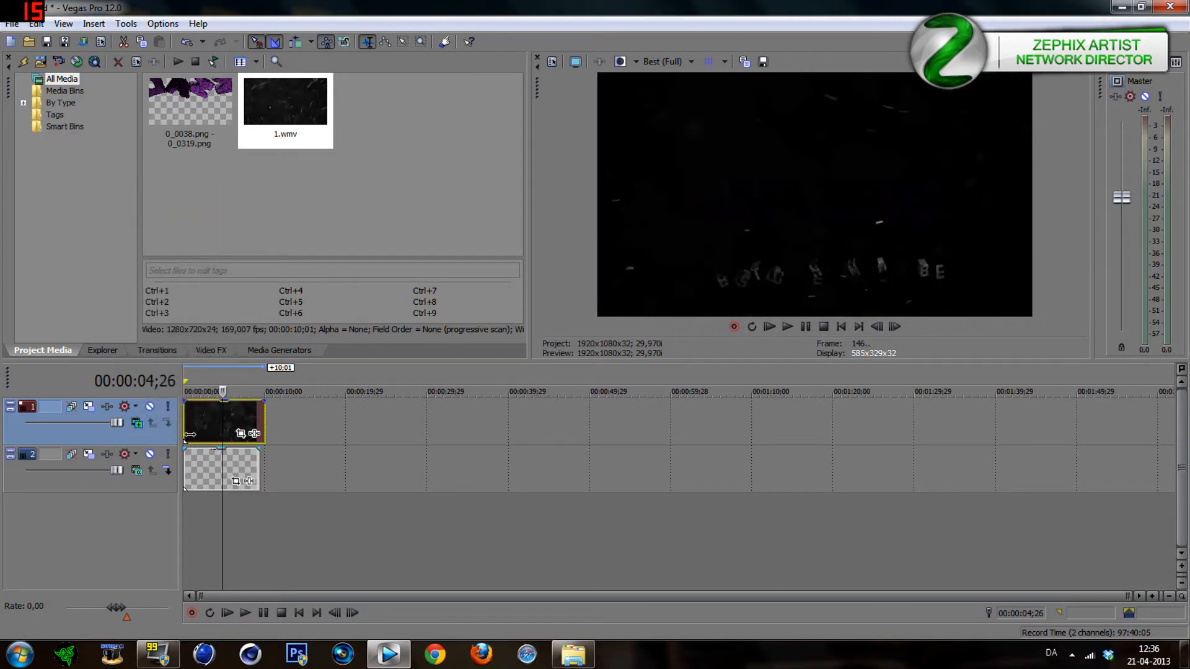
left_click(206, 433)
left_click(233, 419)
left_click(205, 417)
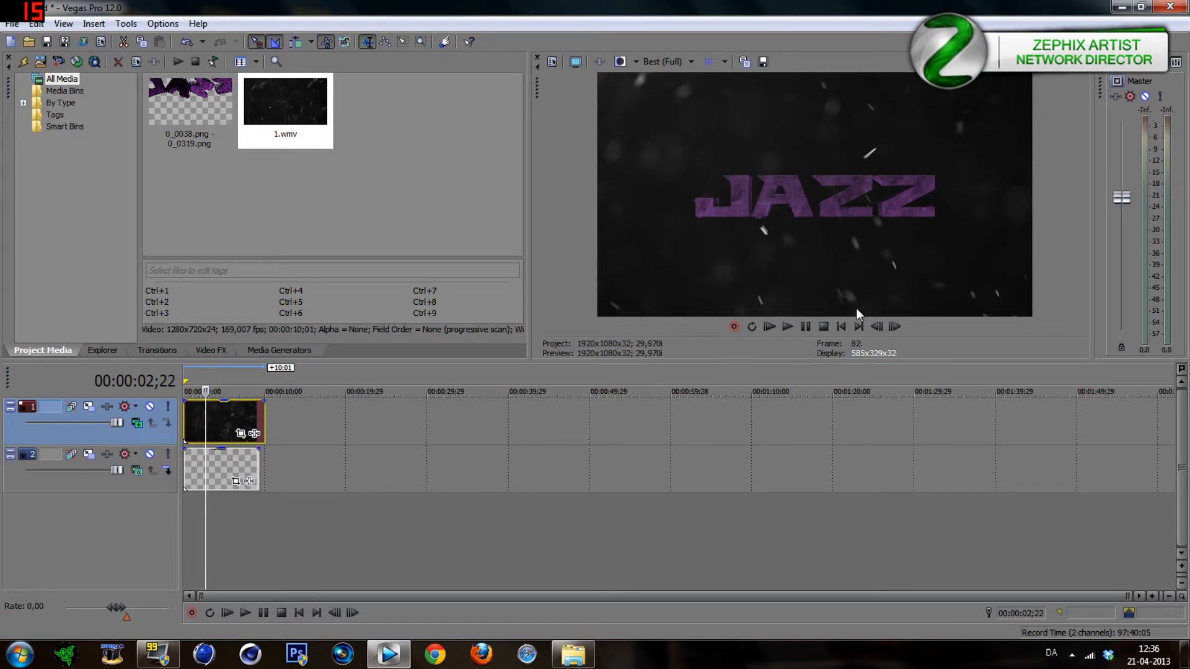
Apply the Color Curves video effect with the (Default) preset to the overlay clip on the upper track.
left_click(211, 350)
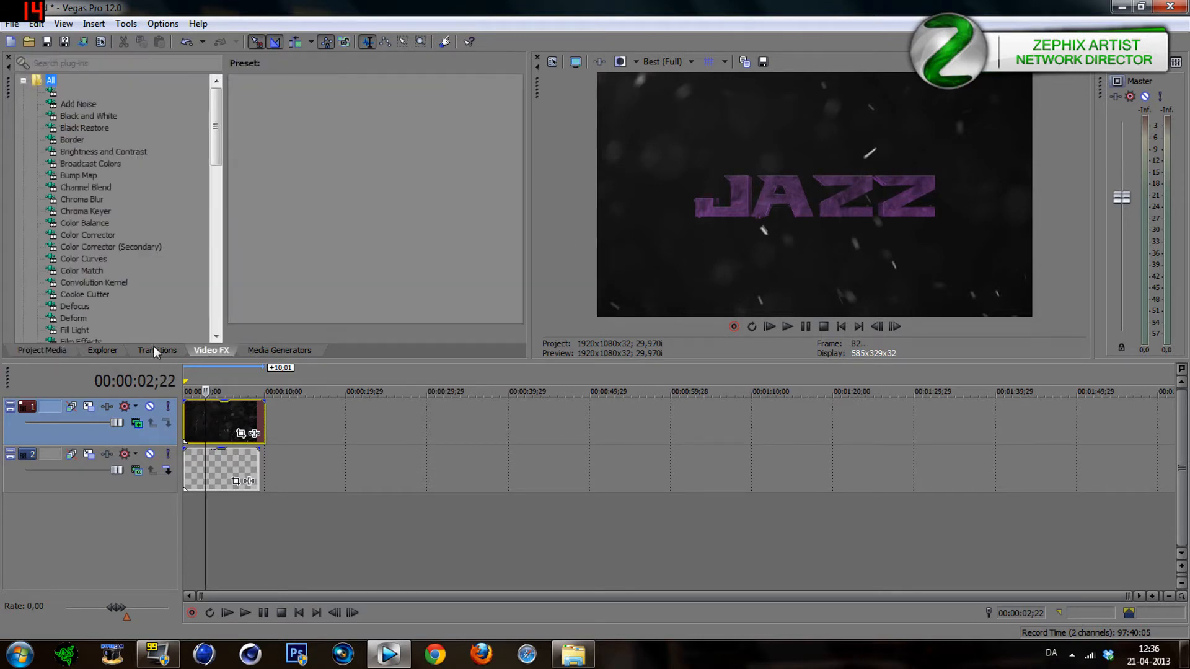
left_click(93, 255)
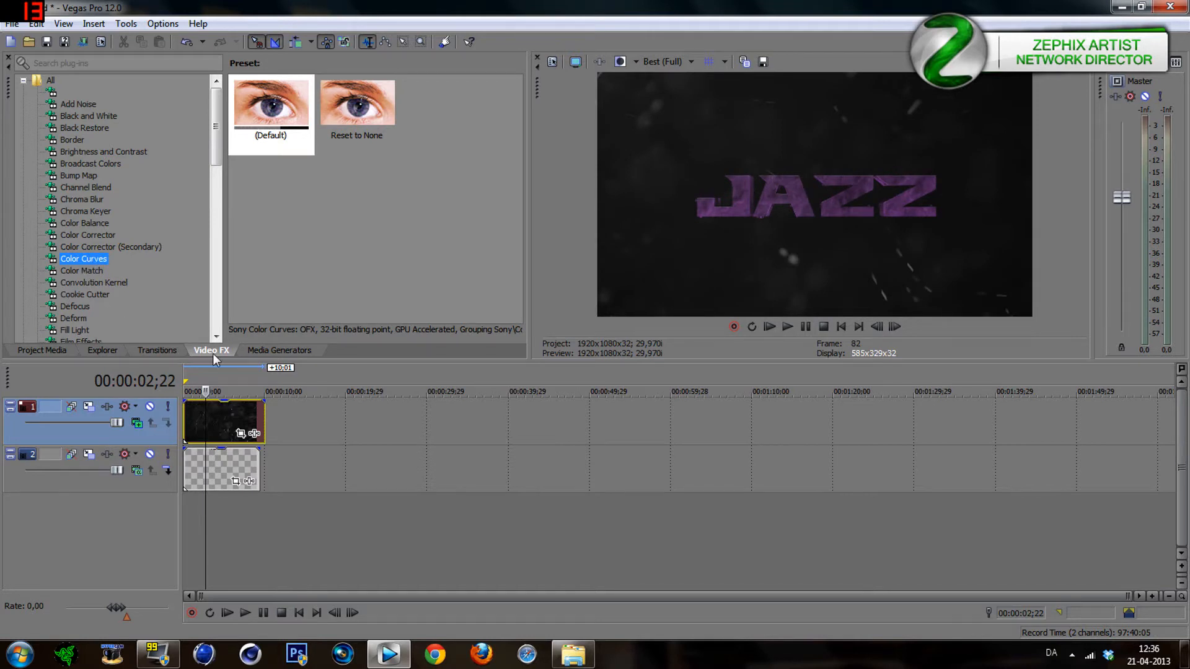
left_click_drag(268, 110, 205, 417)
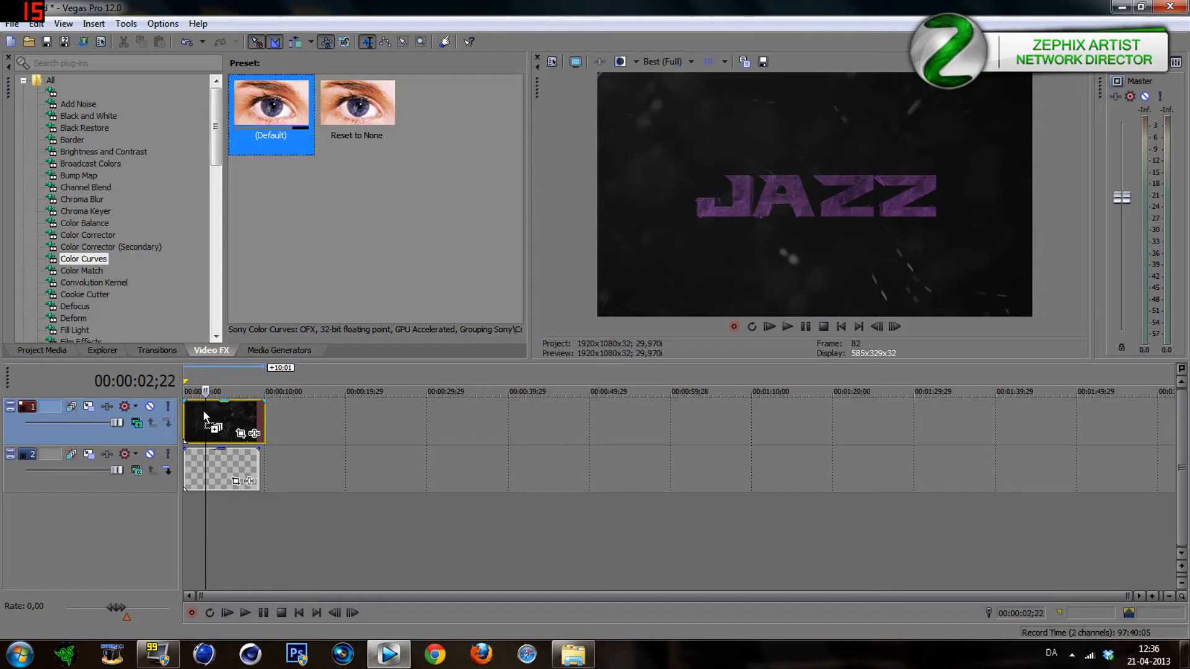
left_click_drag(207, 407, 213, 415)
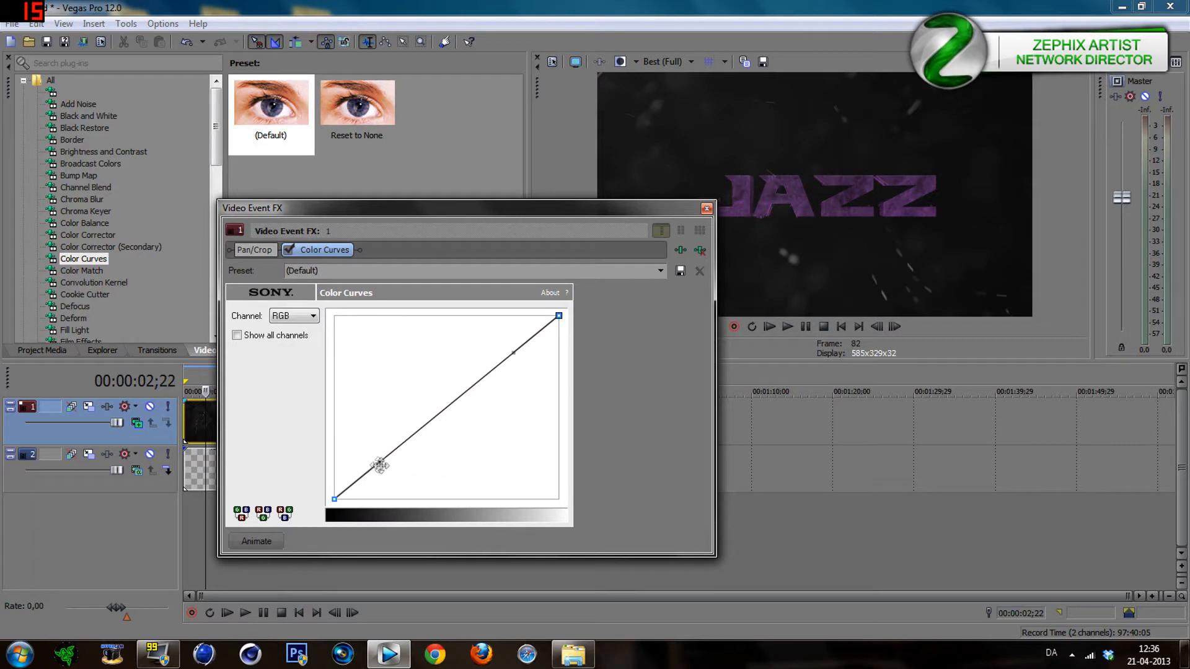
Shape the overlay clip's RGB color curve into a gentle S-curve, then compare the picture with Color Curves bypassed and enabled.
left_click_drag(379, 462, 405, 509)
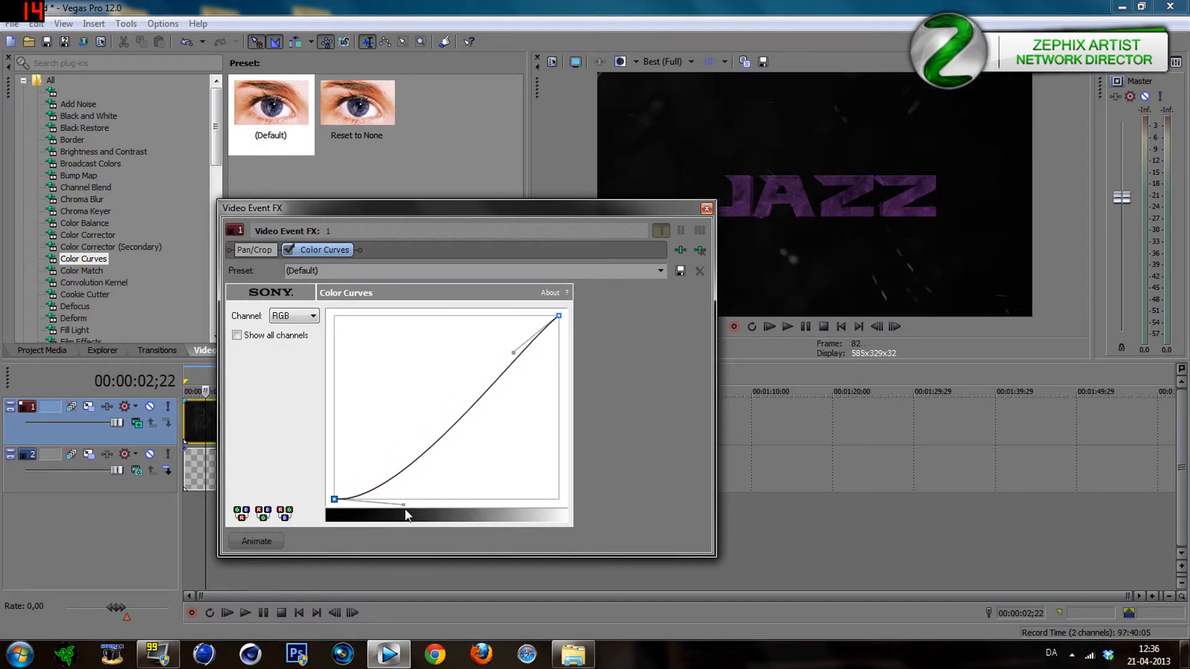
left_click_drag(513, 354, 486, 326)
left_click_drag(402, 503, 411, 499)
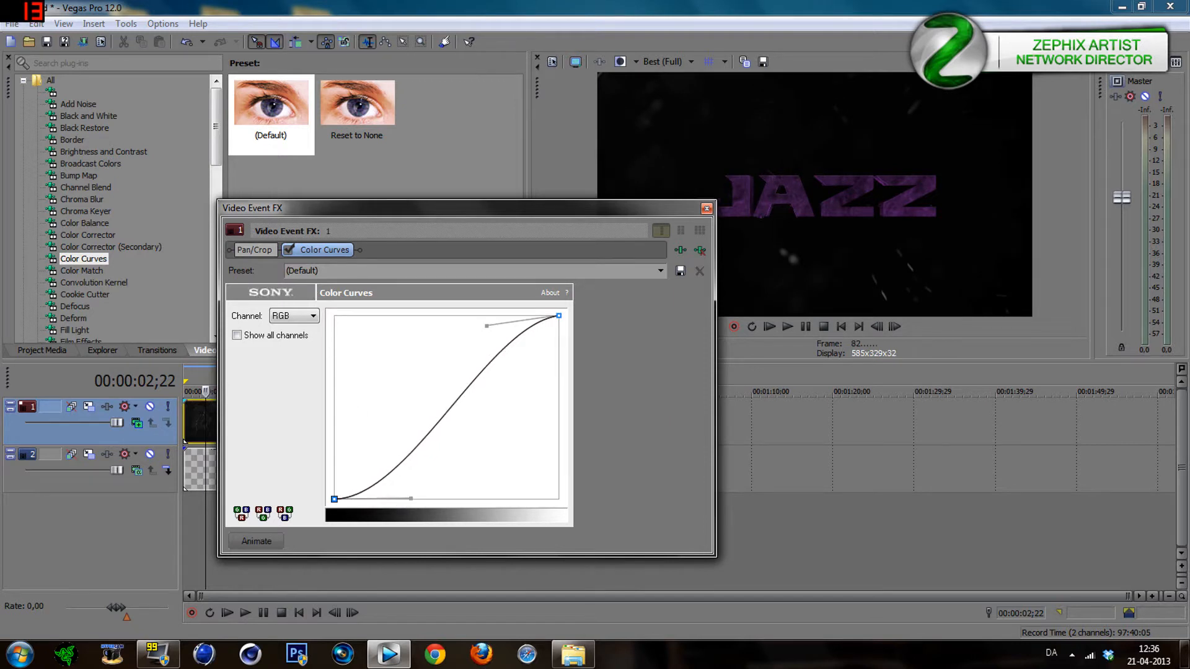
left_click(288, 250)
left_click(289, 251)
left_click(288, 250)
left_click(288, 250)
Lower the video preview quality to Draft (Auto) and close the overlay clip's effect settings.
left_click(672, 65)
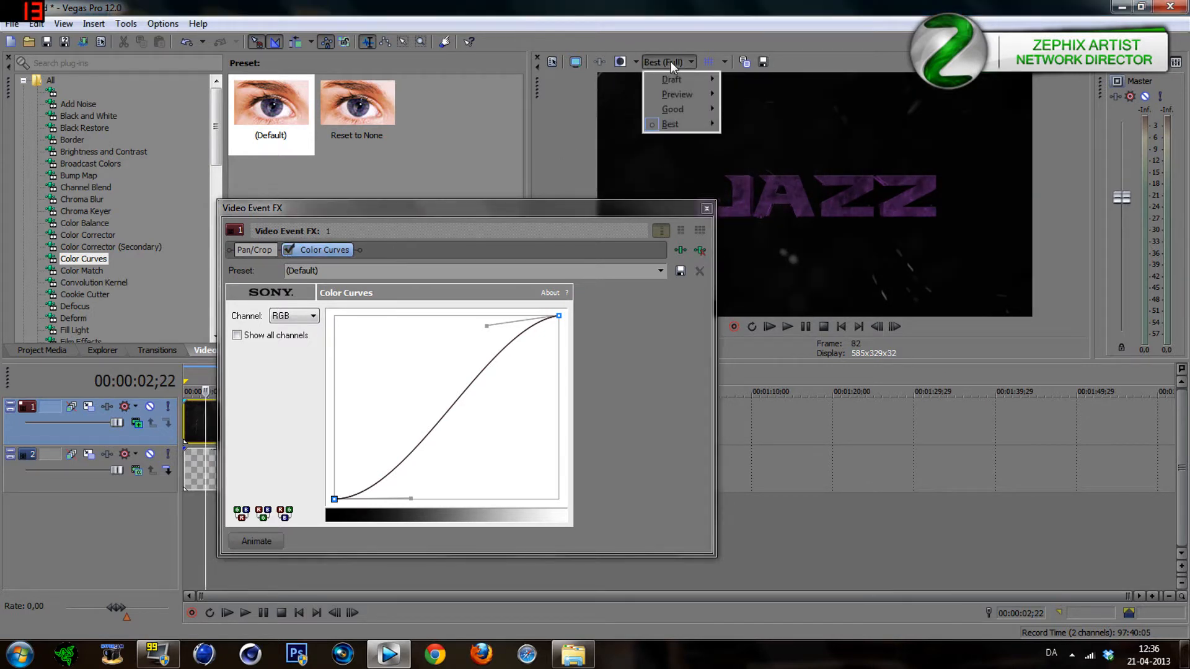
mouse_move(698, 83)
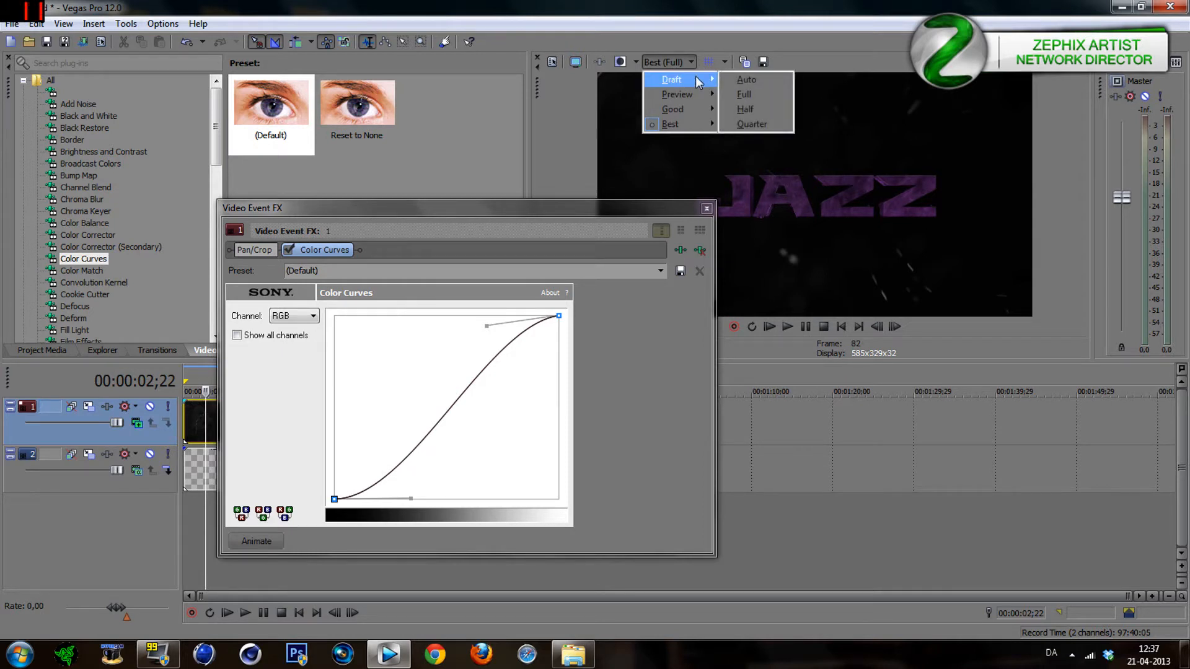
left_click(746, 79)
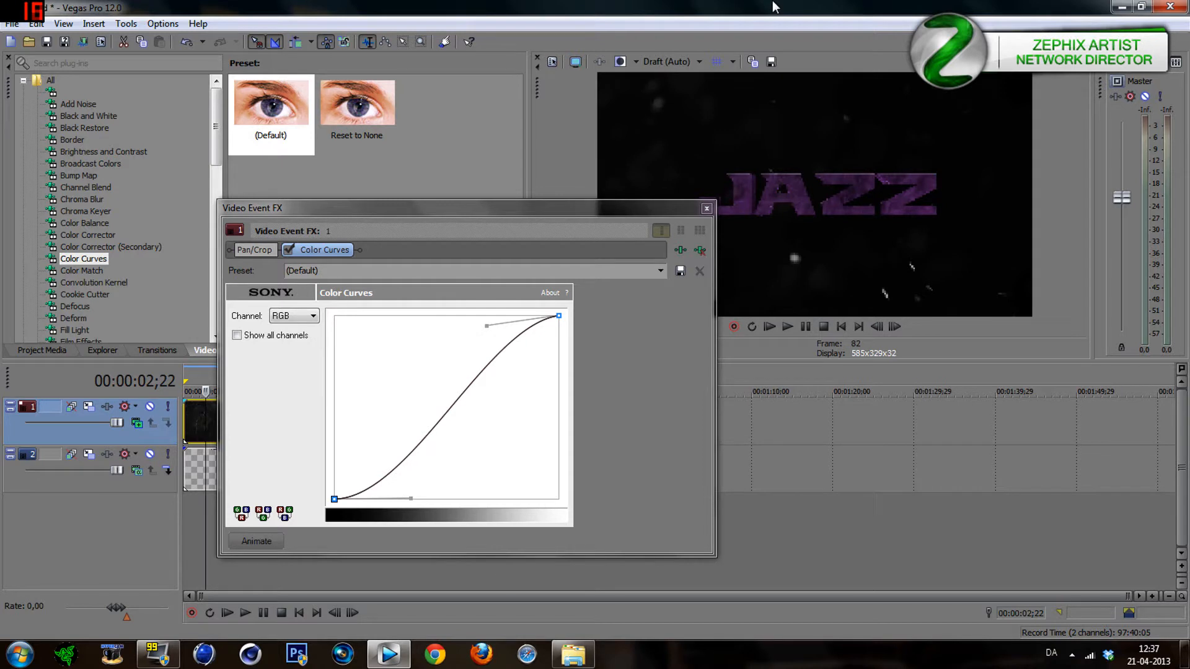
left_click(706, 208)
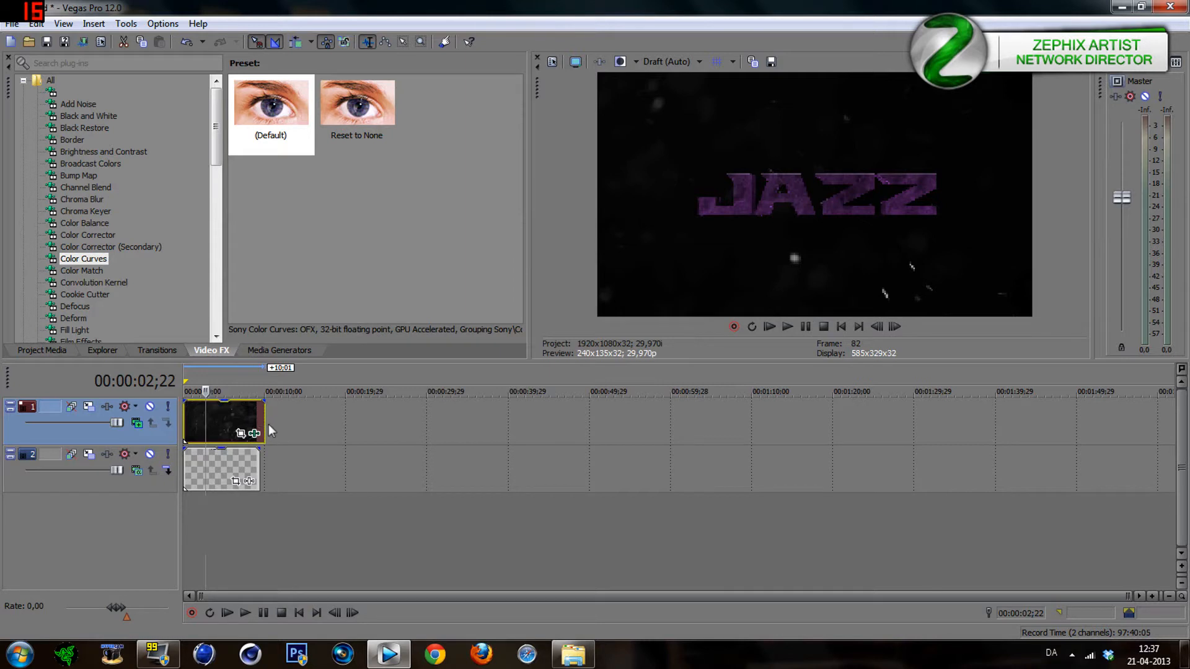
Time-compress overlay clip 1 so it ends with the intro sequence at 00:00:09;12, and check the blend at several points.
left_click_drag(1124, 599, 492, 581)
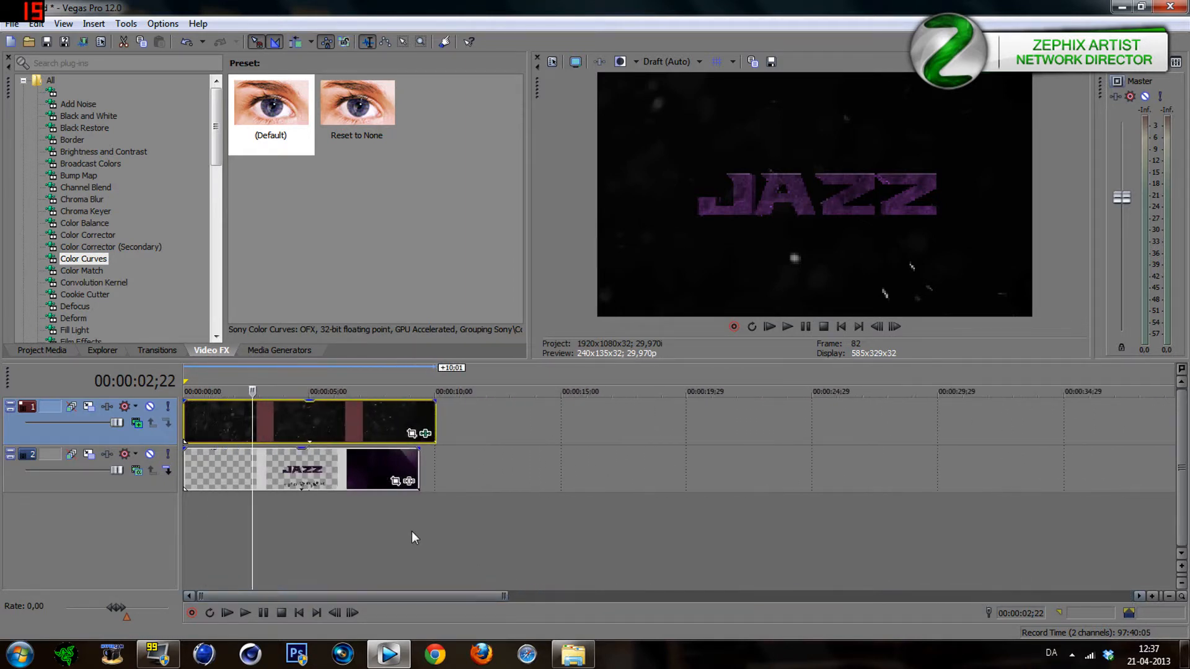
left_click(415, 530)
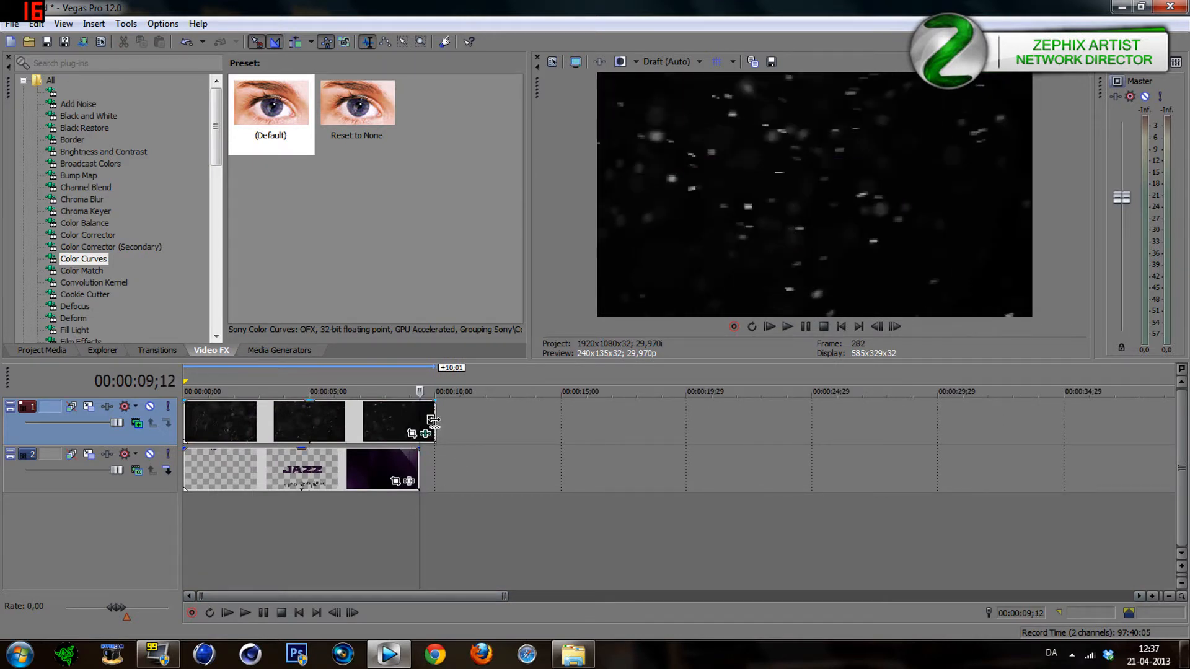
mouse_move(433, 420)
left_mouse_down("ctrl")
mouse_move(371, 420)
mouse_move(419, 421)
left_mouse_up("ctrl")
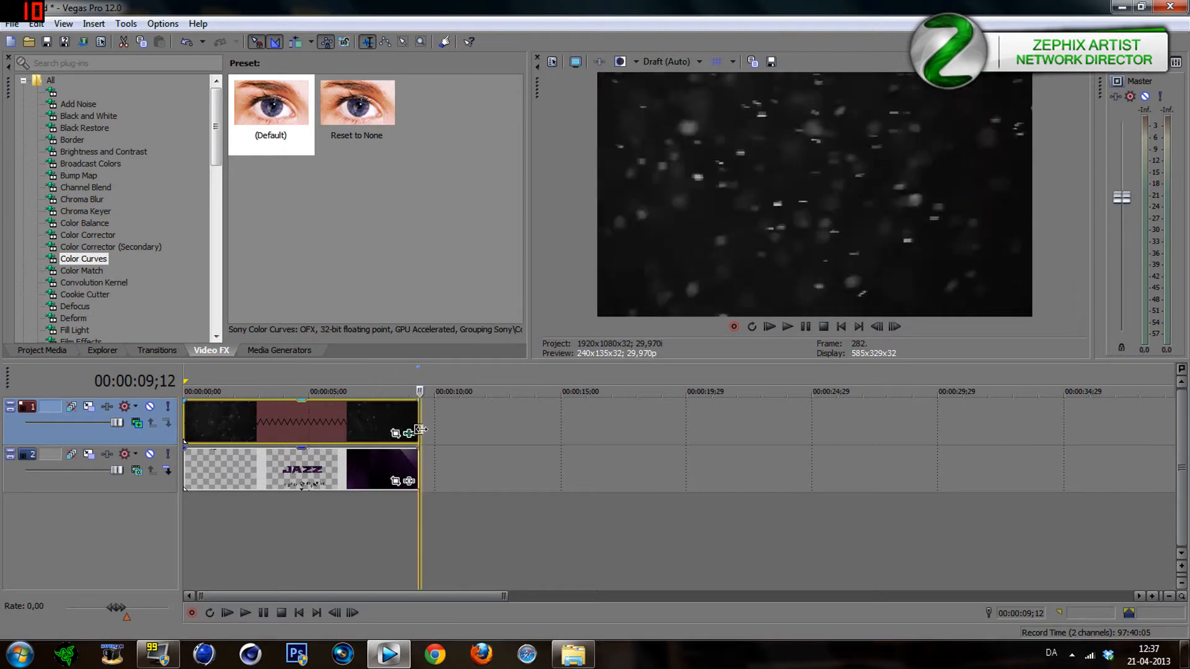
left_click(266, 537)
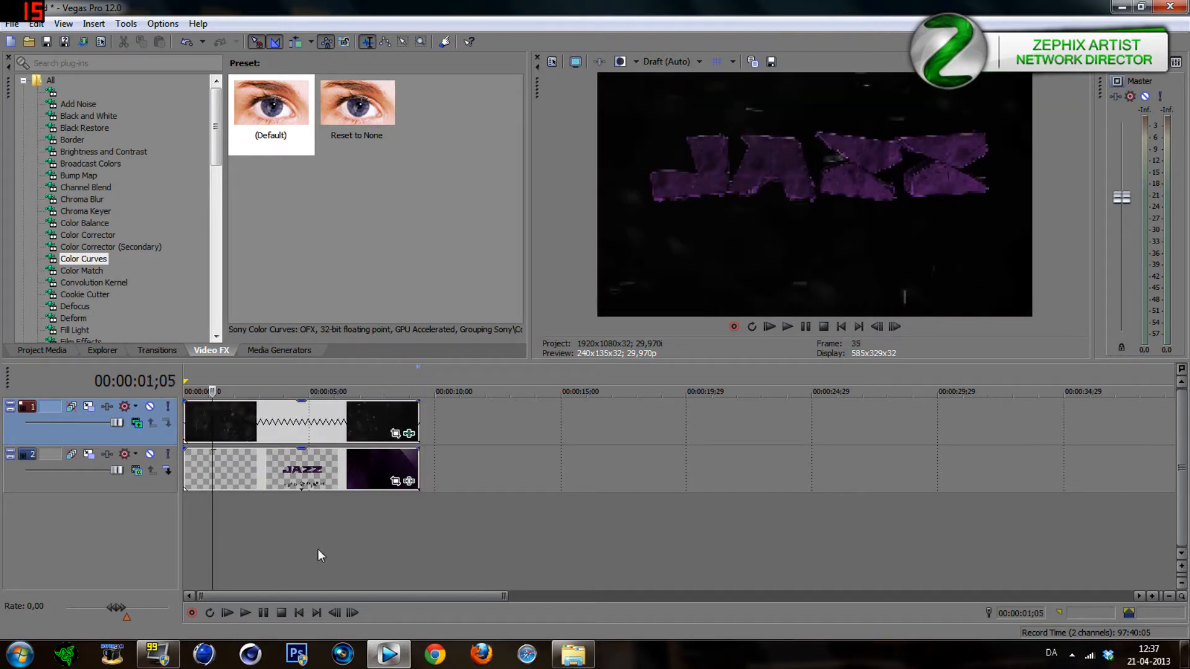
left_click(315, 549)
left_click(263, 545)
left_click(210, 542)
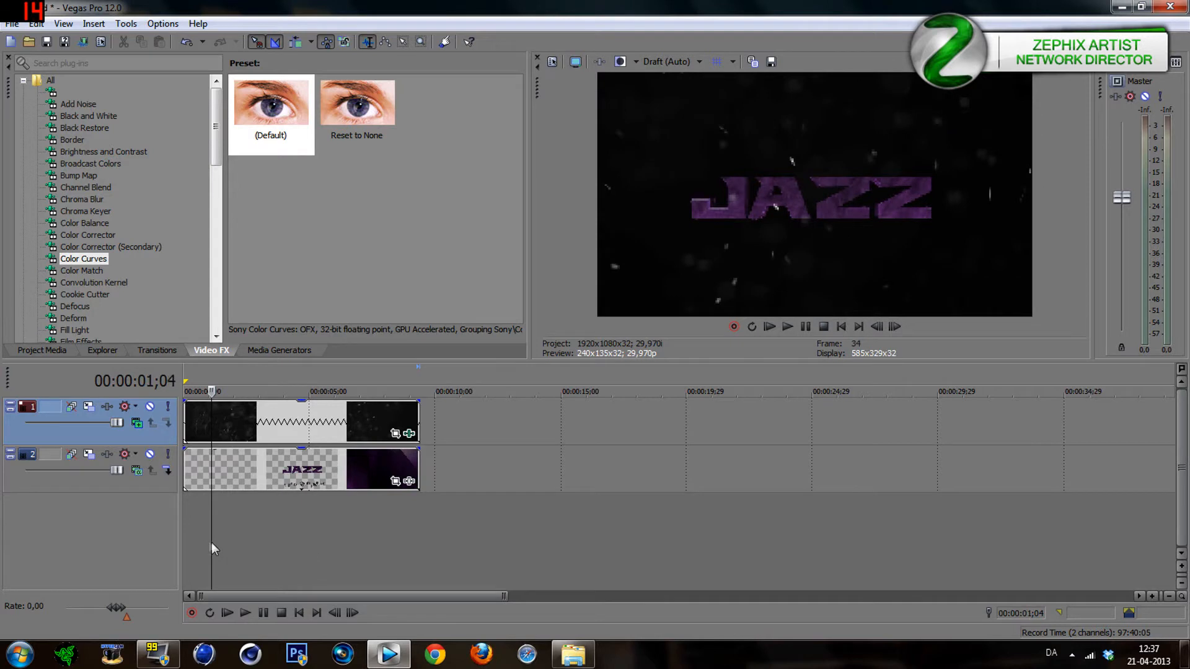
Insert a video track above the others and place overlay clip 8 from the Overlays folder on it at about 29 seconds.
right_click(144, 434)
left_click(199, 249)
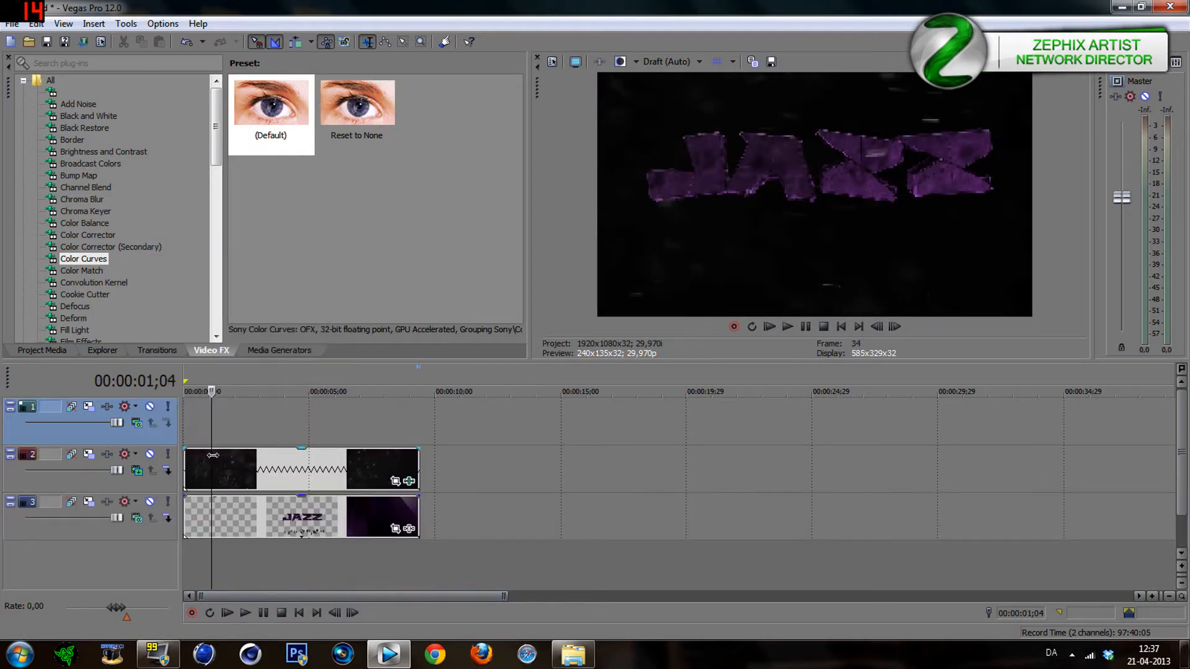
left_click(185, 422)
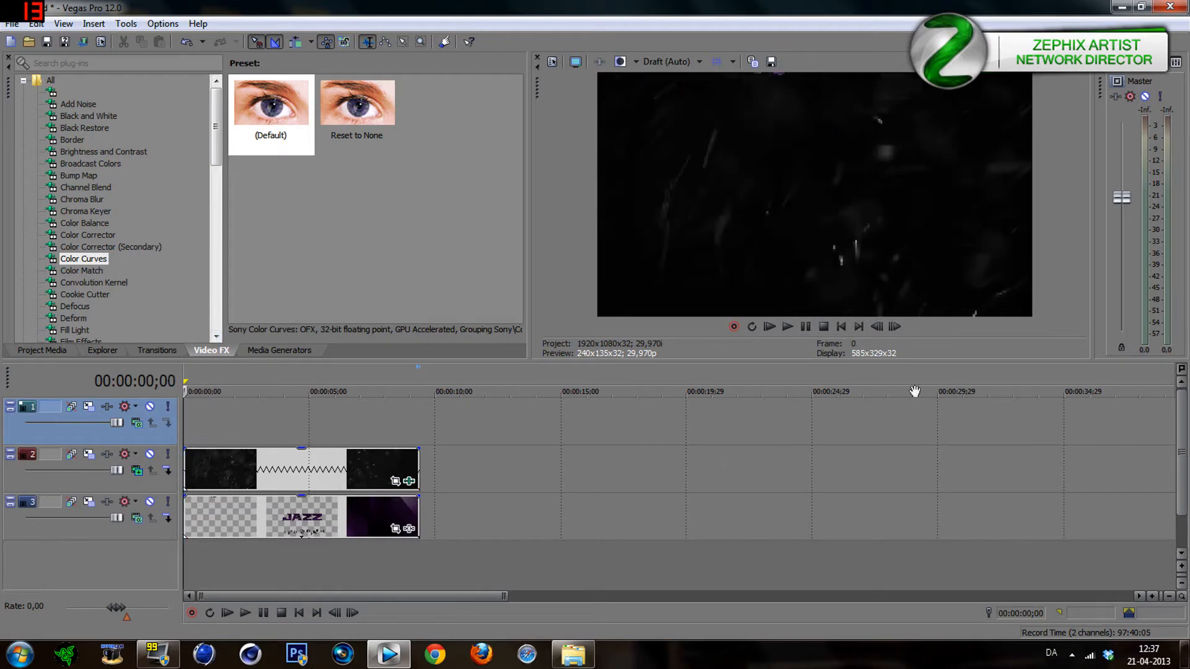
left_click(578, 659)
left_click(437, 199)
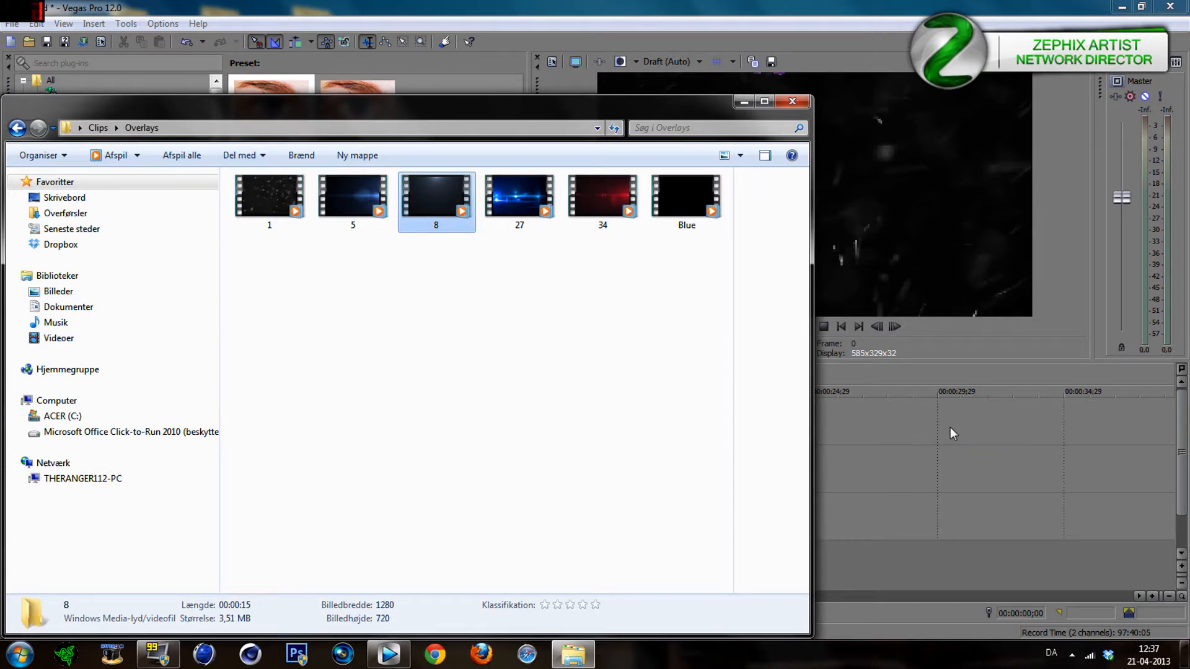
left_click_drag(917, 431, 916, 431)
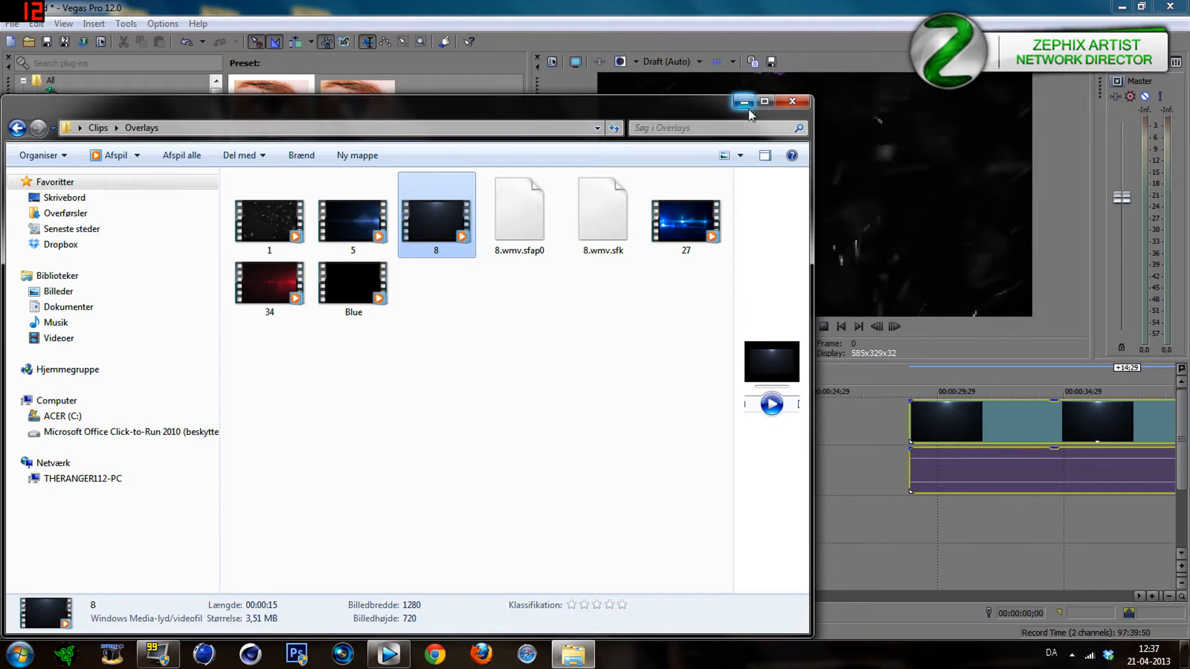
left_click(747, 104)
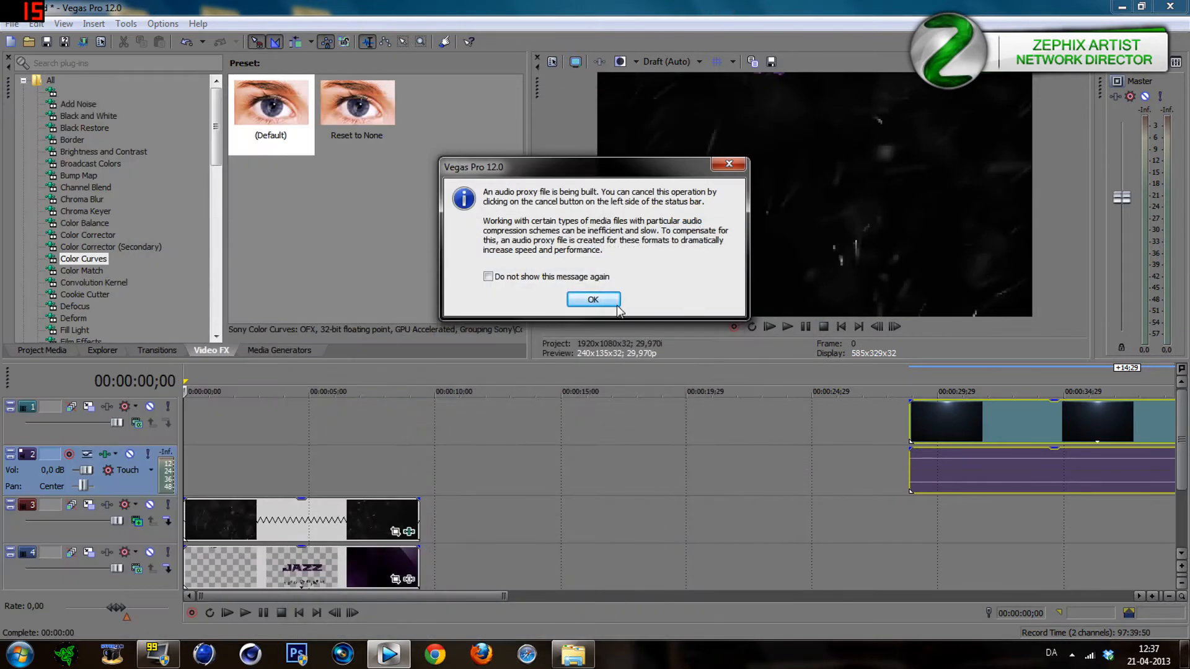
left_click(604, 300)
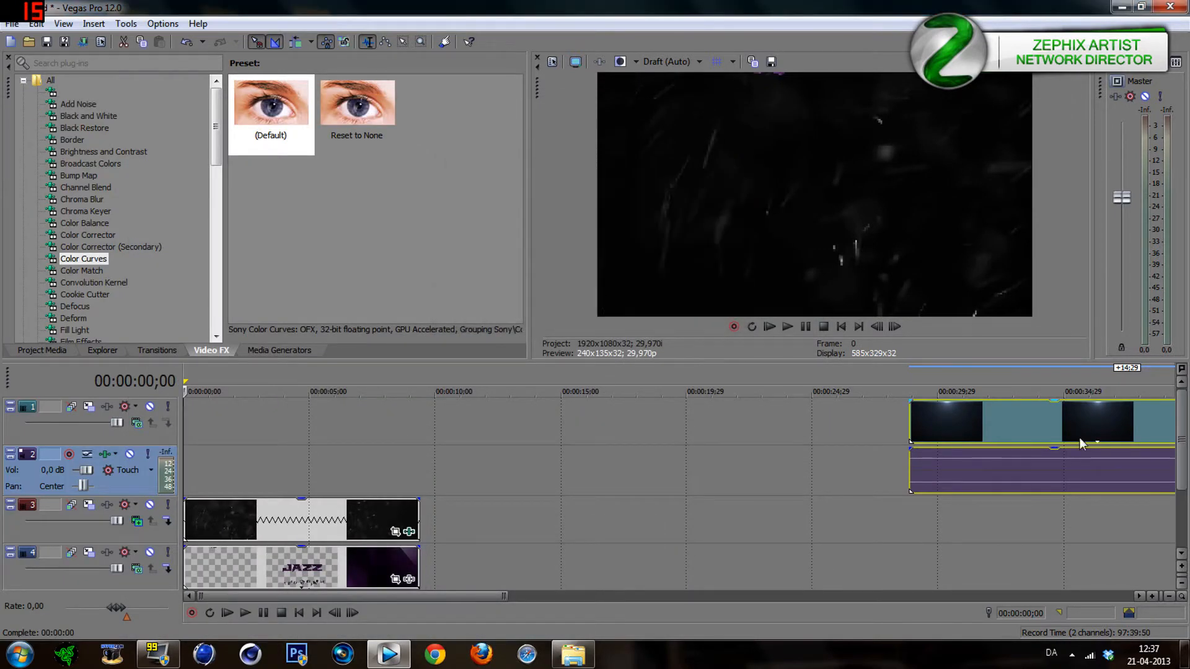
Move overlay clip 8 back to about 16 seconds and delete its audio together with the emptied audio track.
left_click(1036, 460)
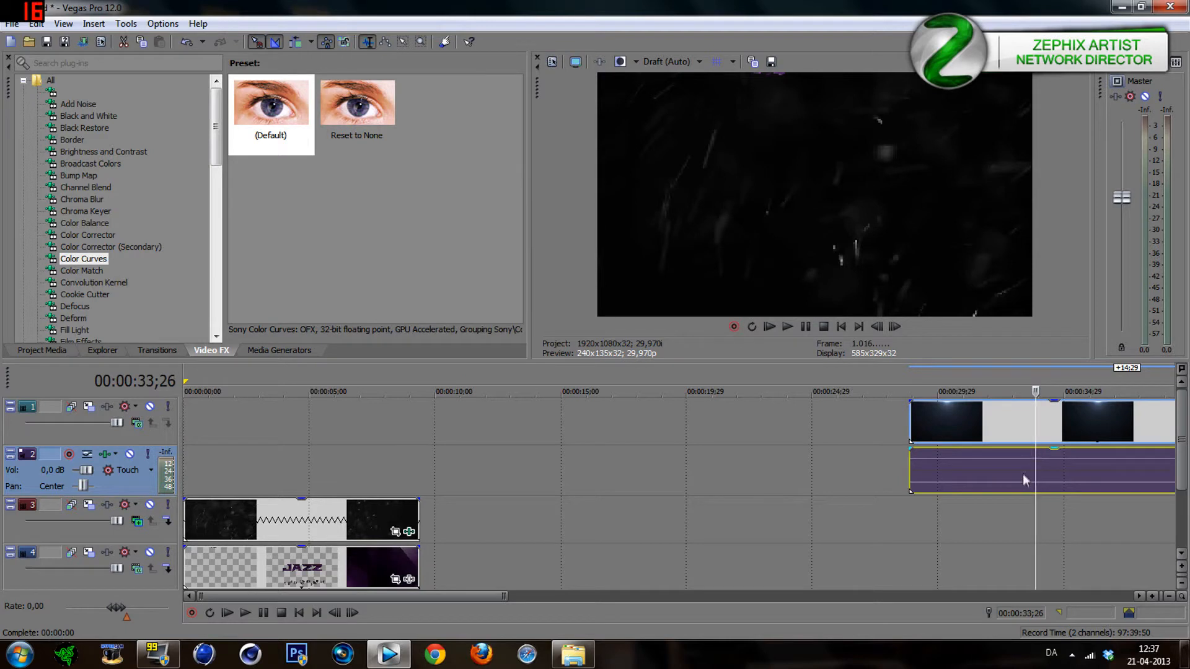
left_click_drag(985, 437, 663, 434)
left_click(672, 482)
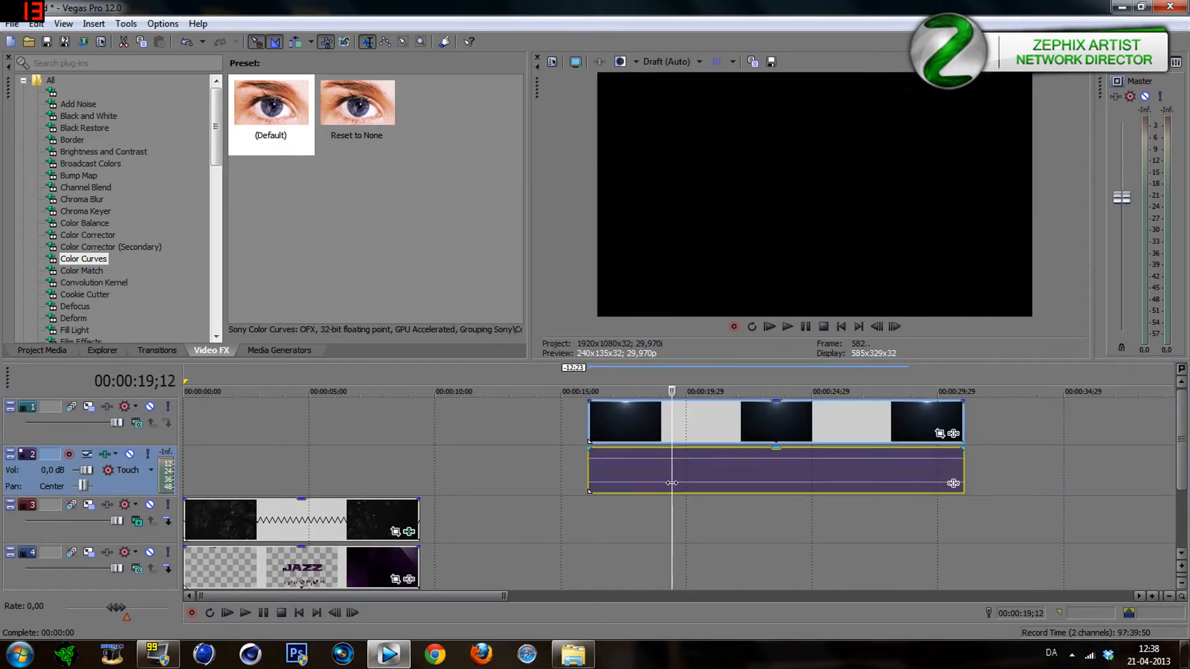
key("Delete")
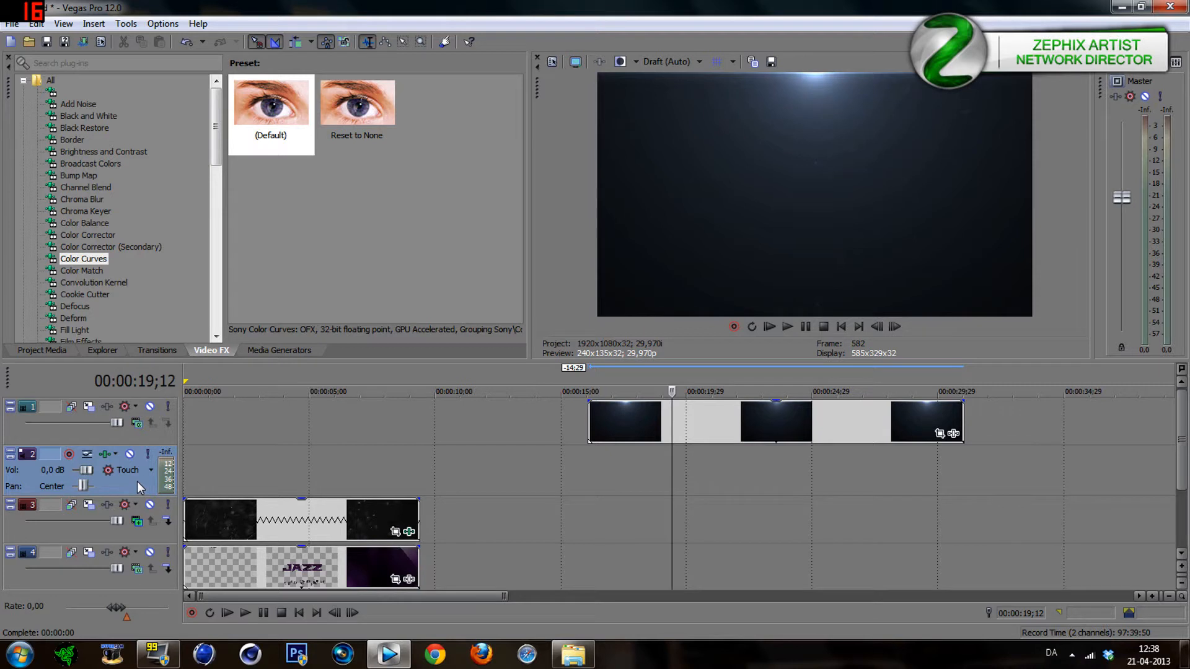
key("Delete")
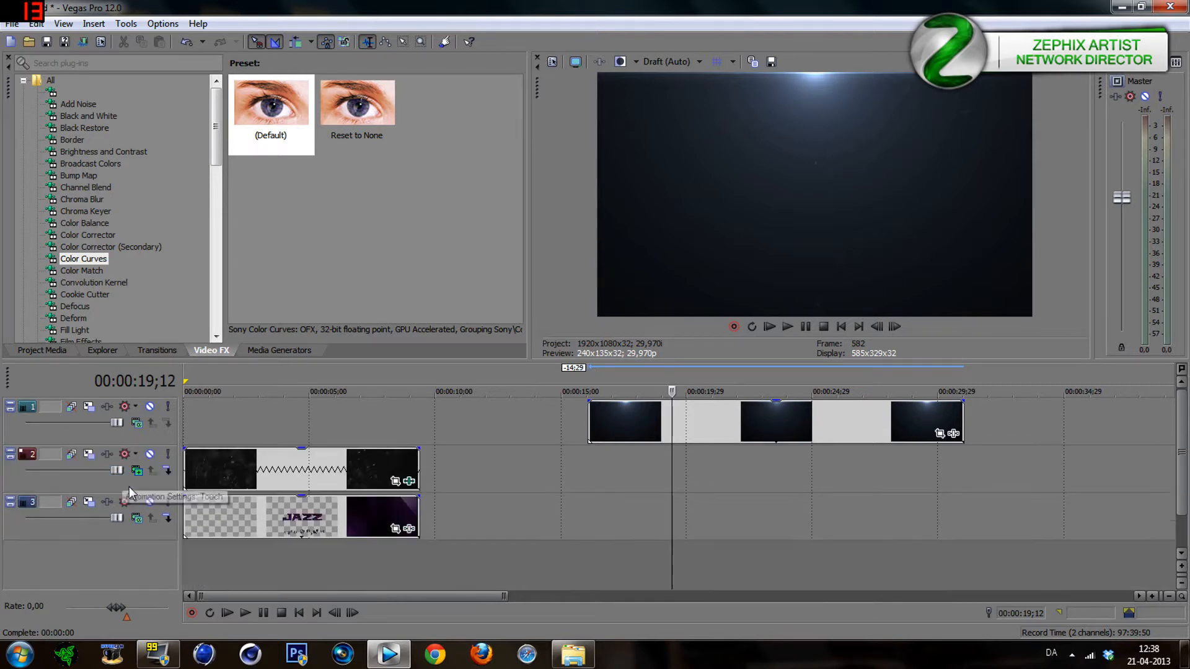
Move overlay clip 8 to the timeline's start and time-compress it to end with the intro sequence.
left_click_drag(652, 427, 237, 435)
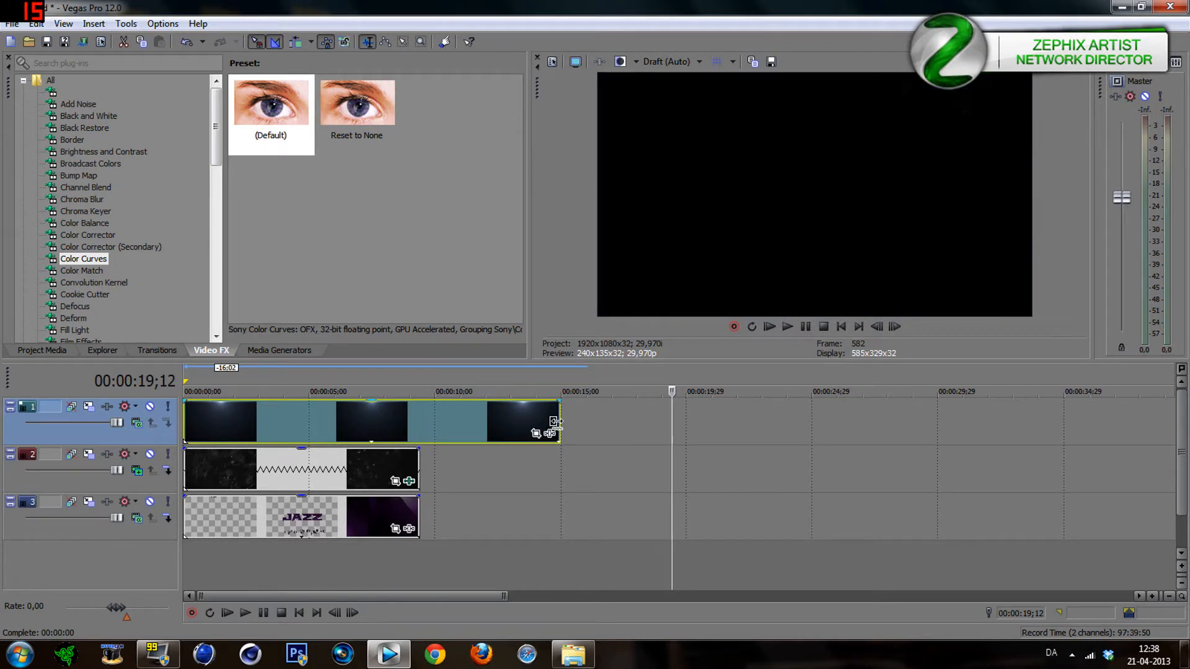
left_click_drag(556, 430, 419, 425)
left_click(337, 413)
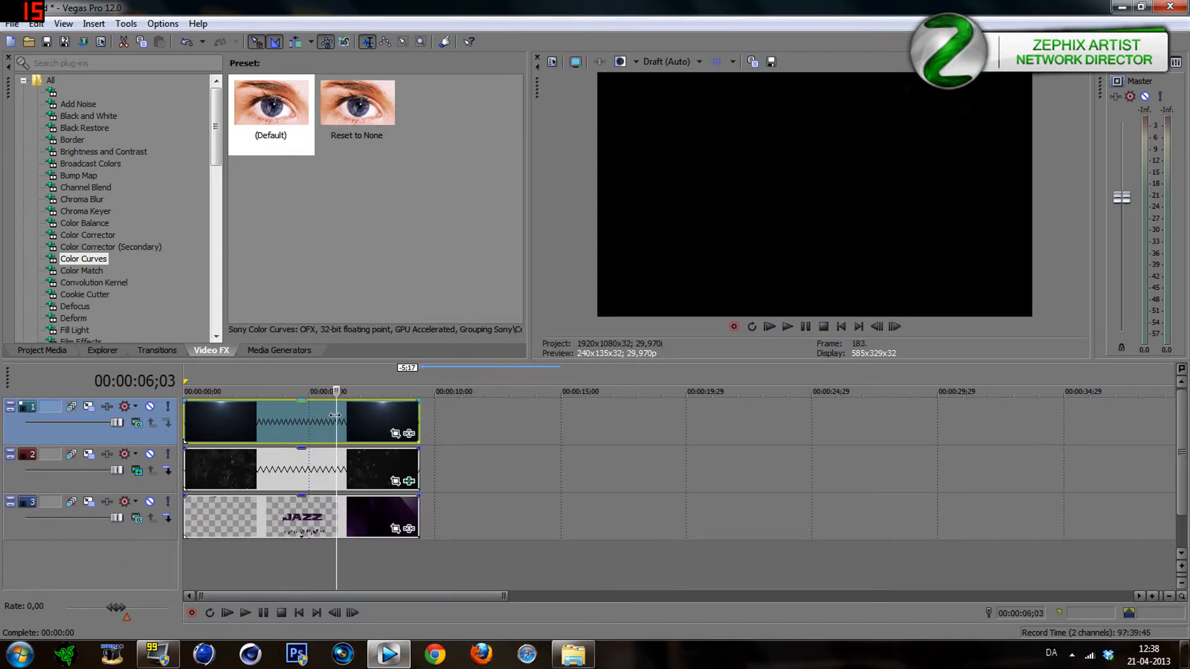
Set the top track's compositing mode to Add, previewing the blend at 00:00:04;20.
left_click(300, 426)
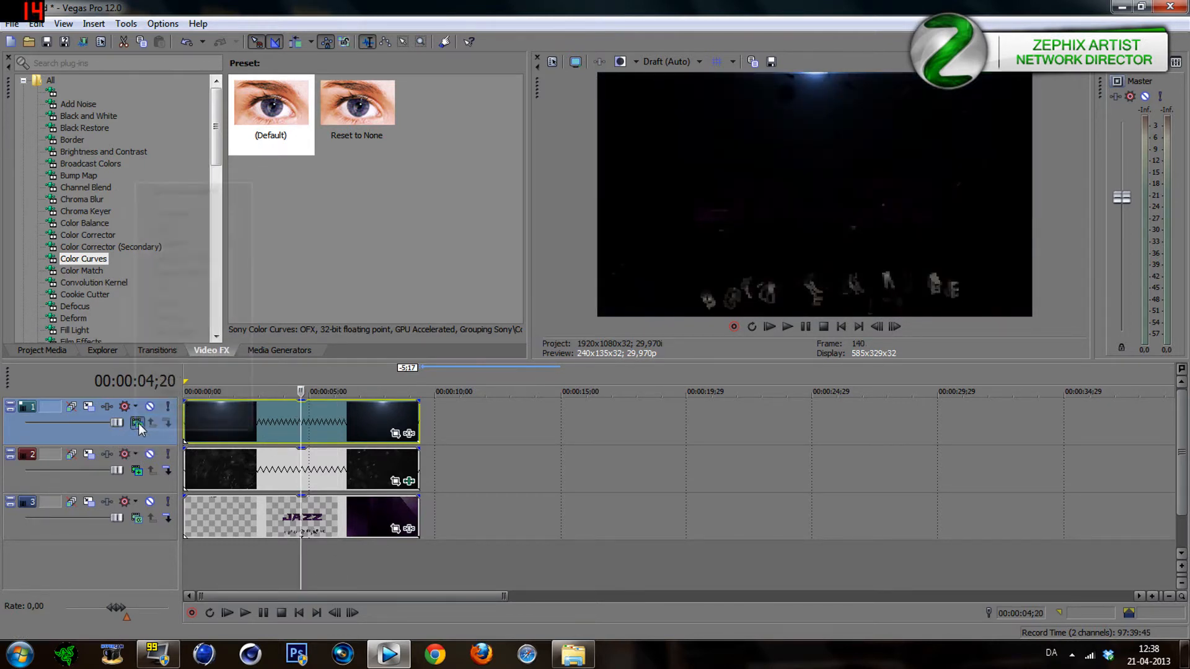
left_click(138, 423)
left_click(174, 231)
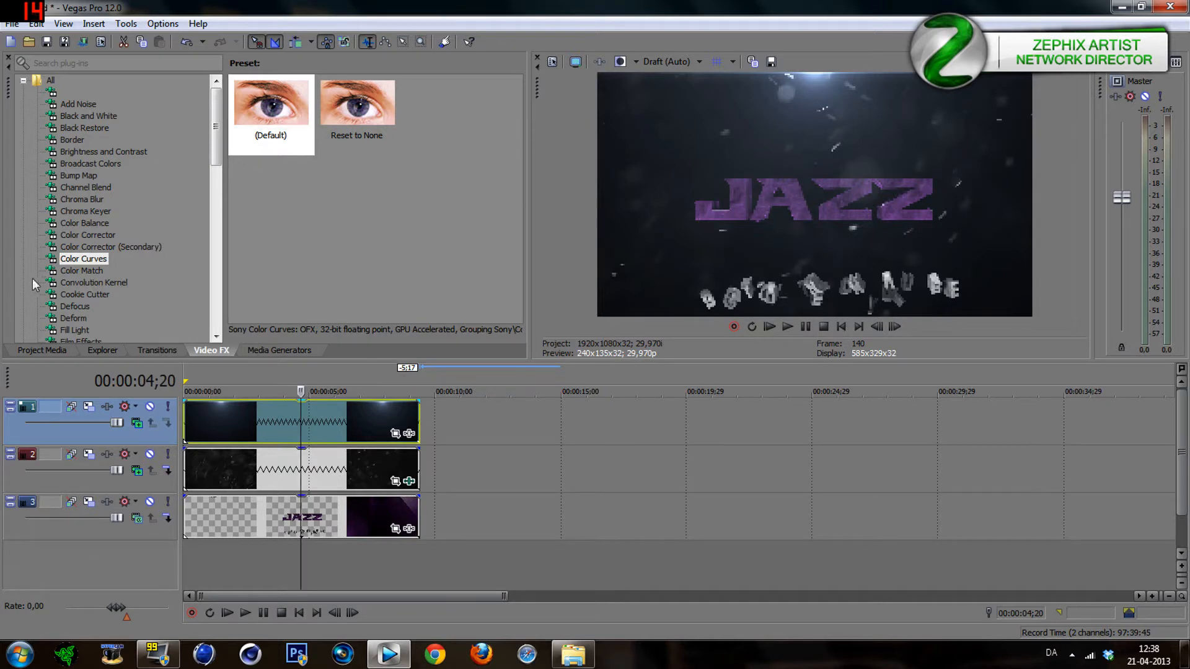
Apply Color Curves with the (Default) preset to overlay clip 8 and shape its RGB curve into a contrast-boosting S-curve.
left_click(262, 115)
left_click_drag(262, 117, 257, 416)
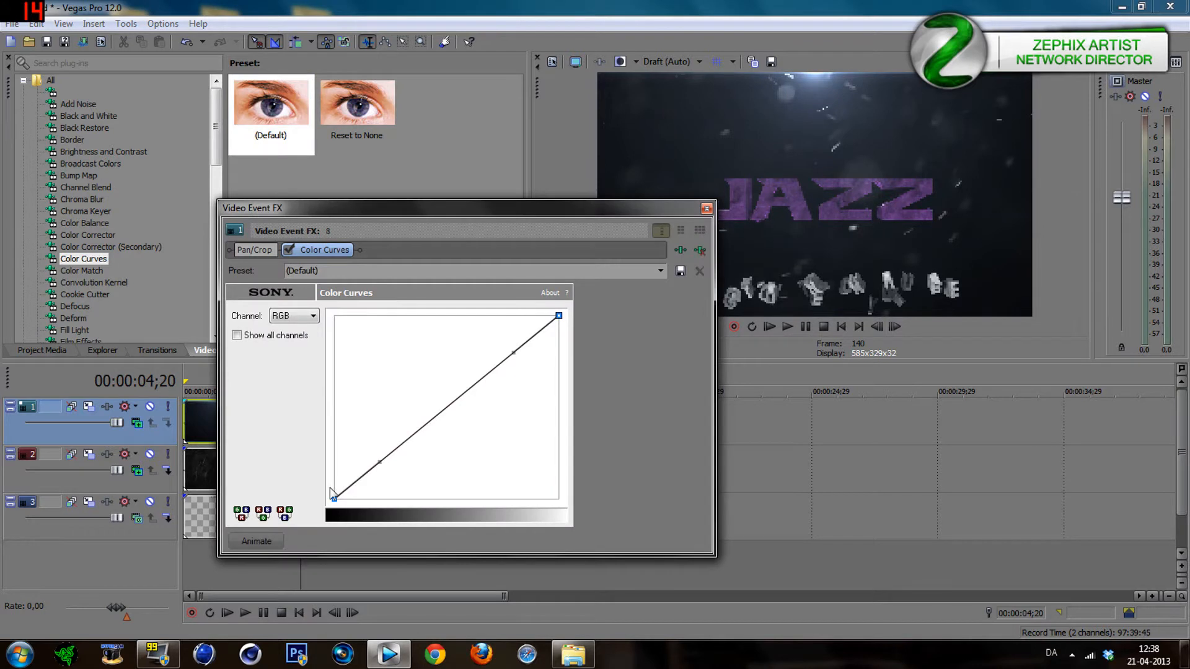
left_click_drag(379, 464, 437, 455)
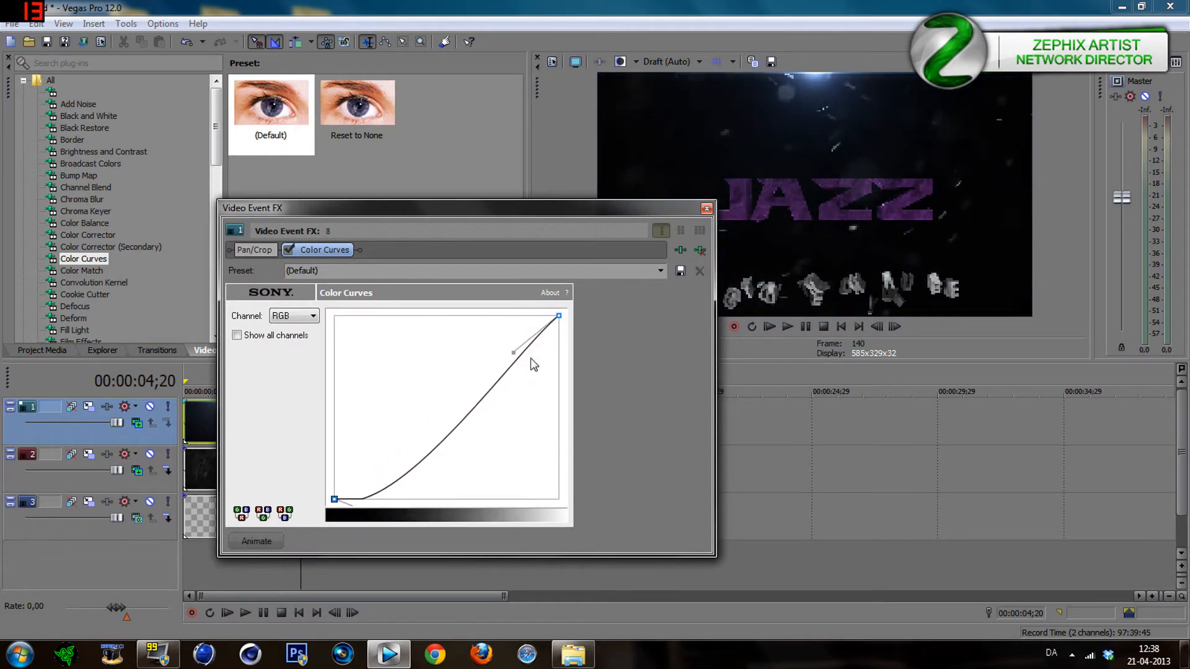
left_click_drag(516, 354, 472, 328)
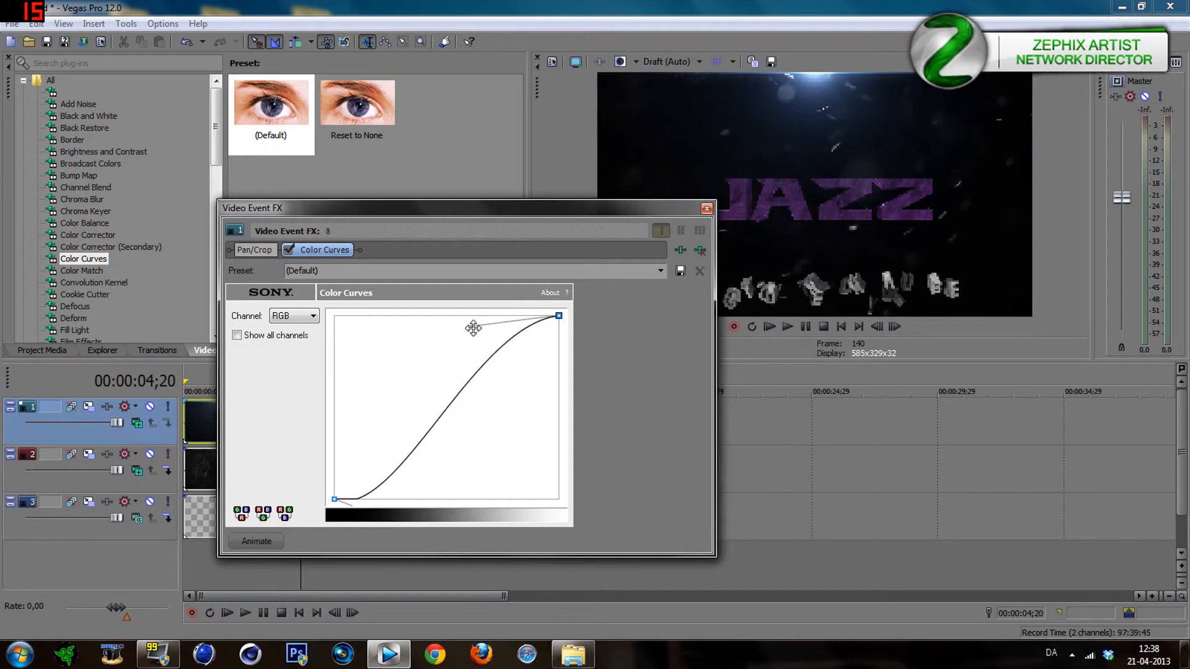
left_click(707, 209)
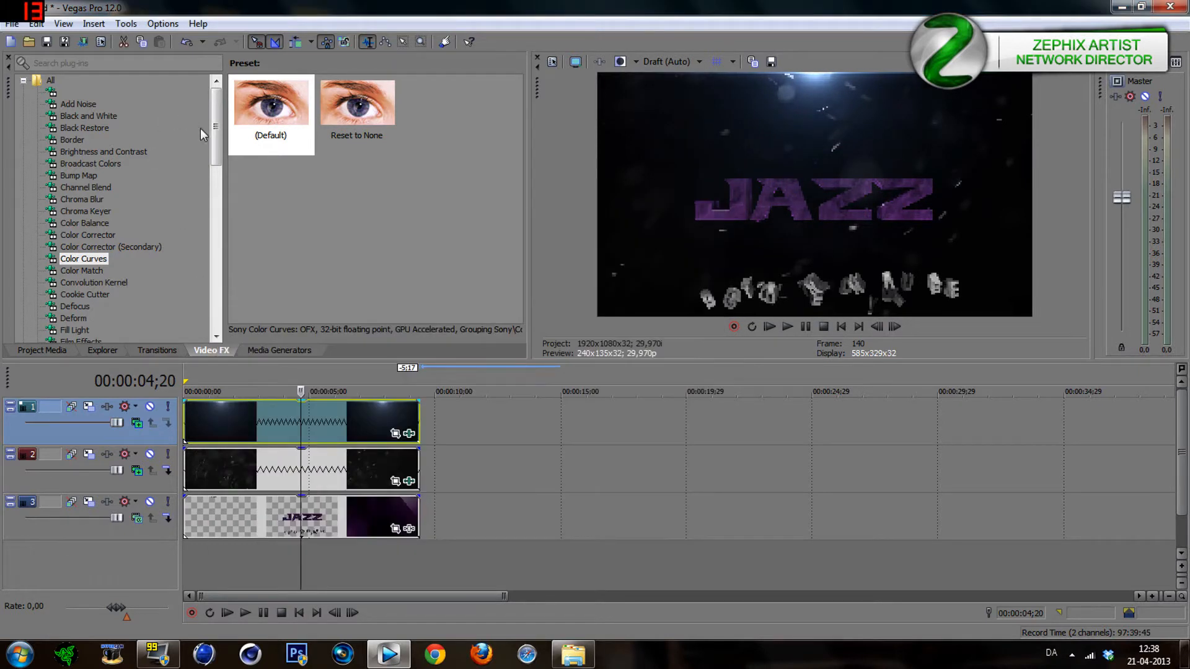
Apply HSL Adjust with the (Default) preset to overlay clip 8 and set Add to hue to about 0,197.
left_click_drag(218, 149, 218, 204)
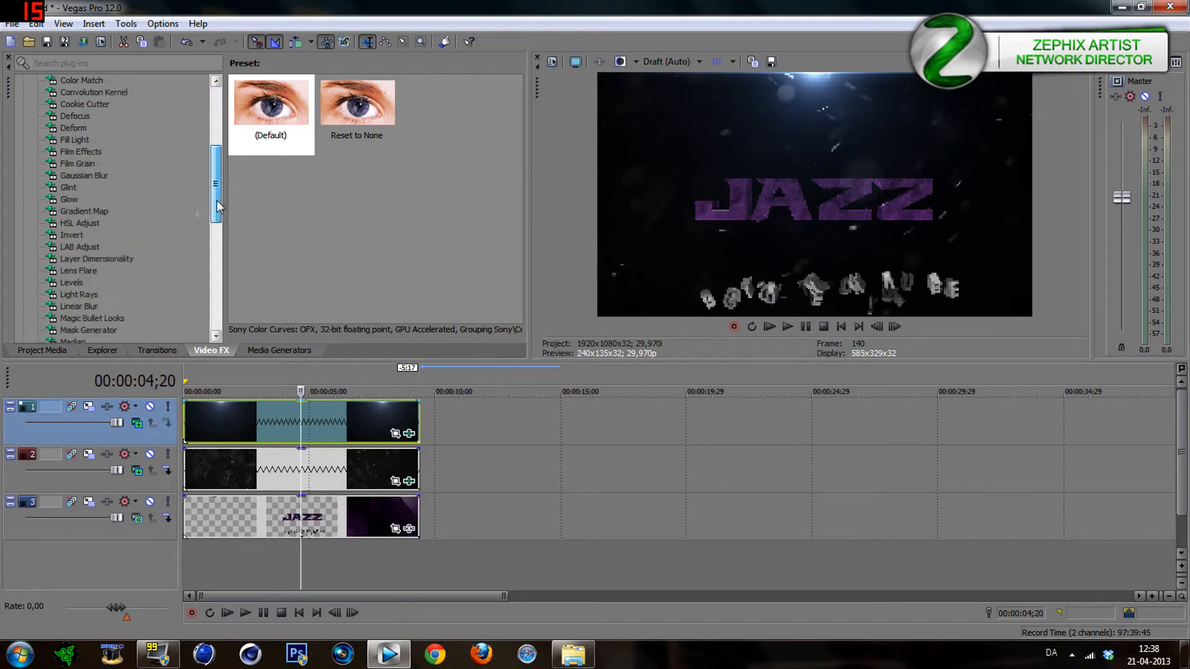
left_click(71, 224)
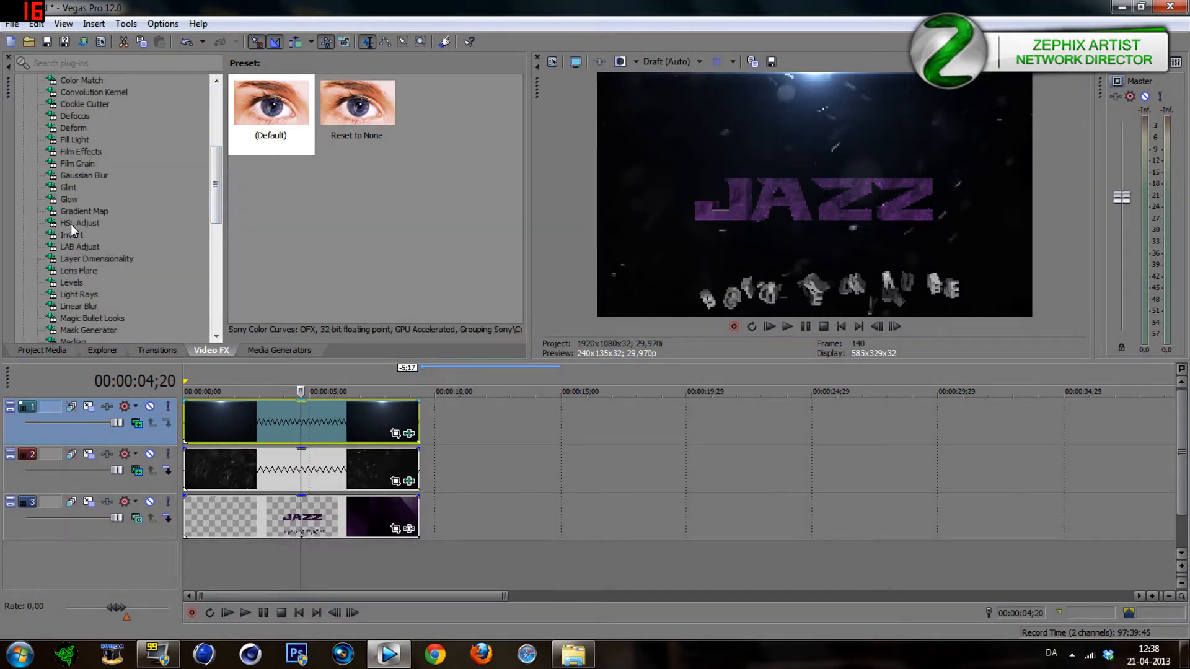
left_click_drag(297, 102, 301, 410)
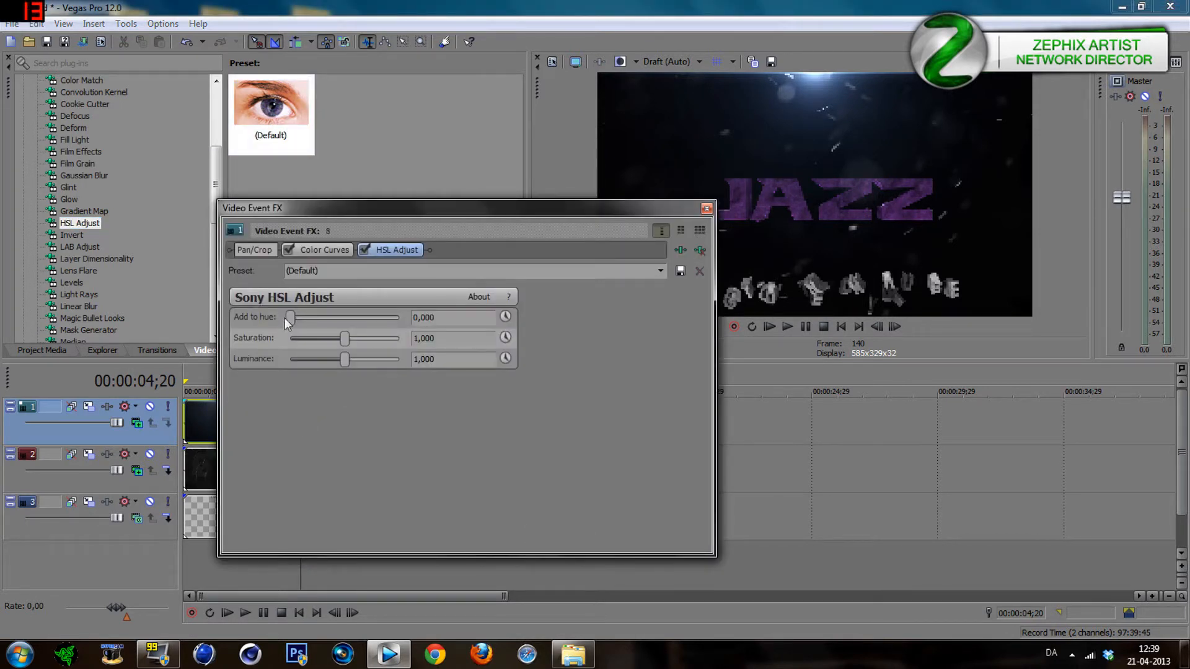
left_click_drag(290, 318, 316, 323)
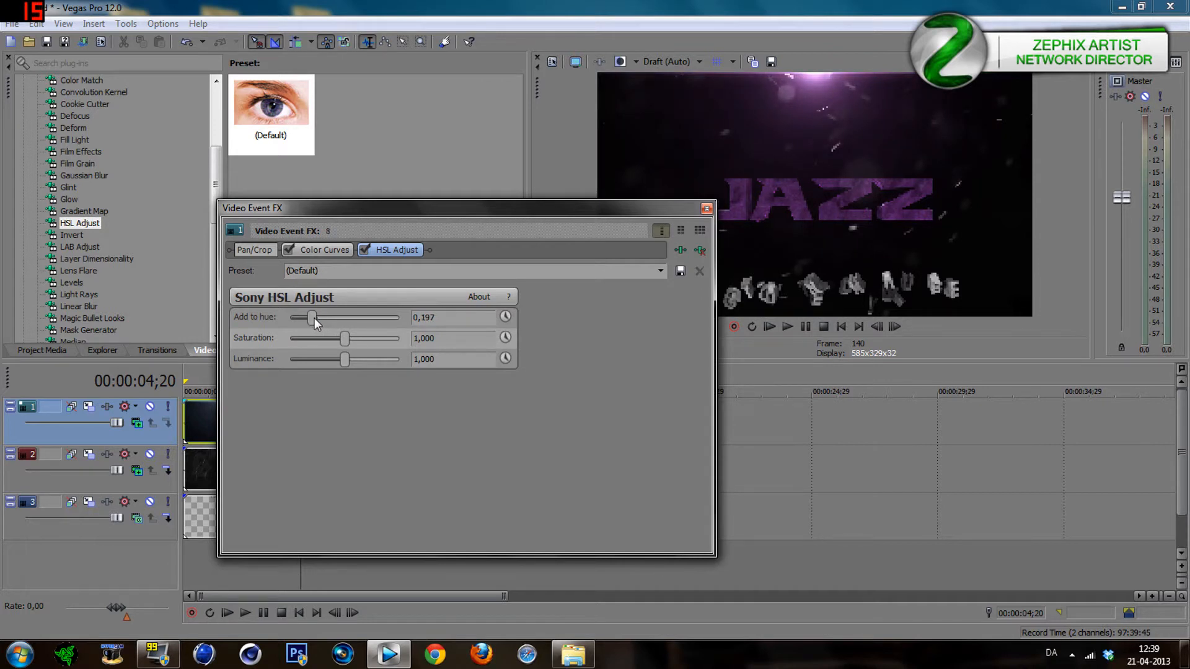
left_click(706, 209)
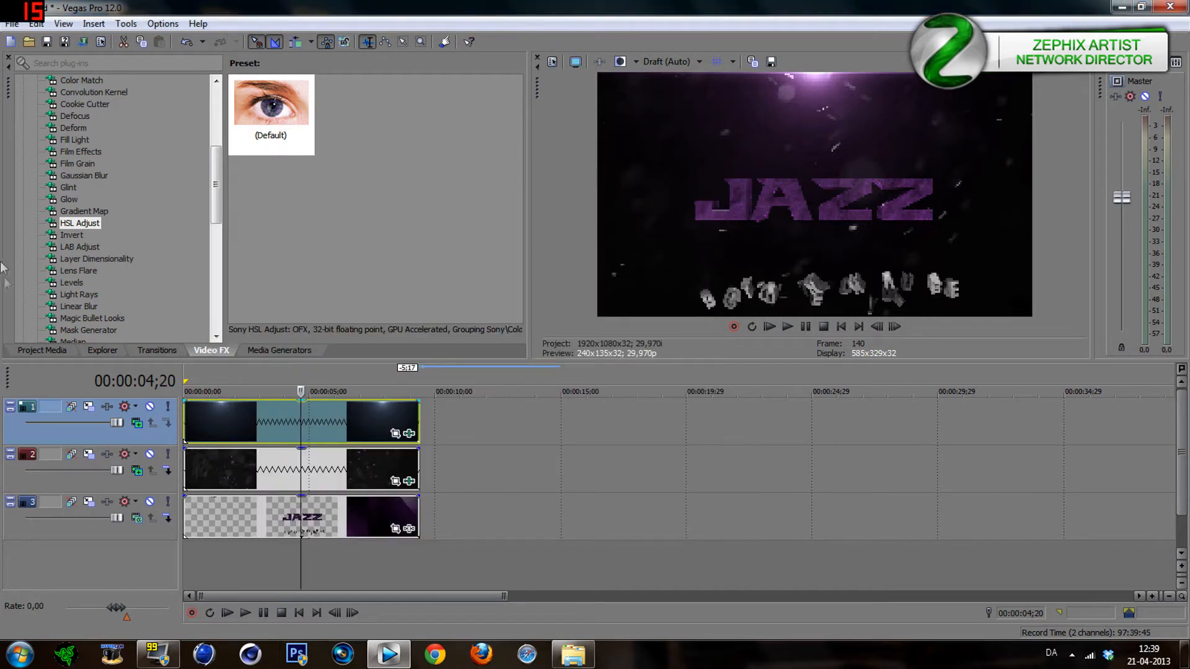
Return the playhead to the start of the timeline.
left_click(218, 421)
left_click(187, 418)
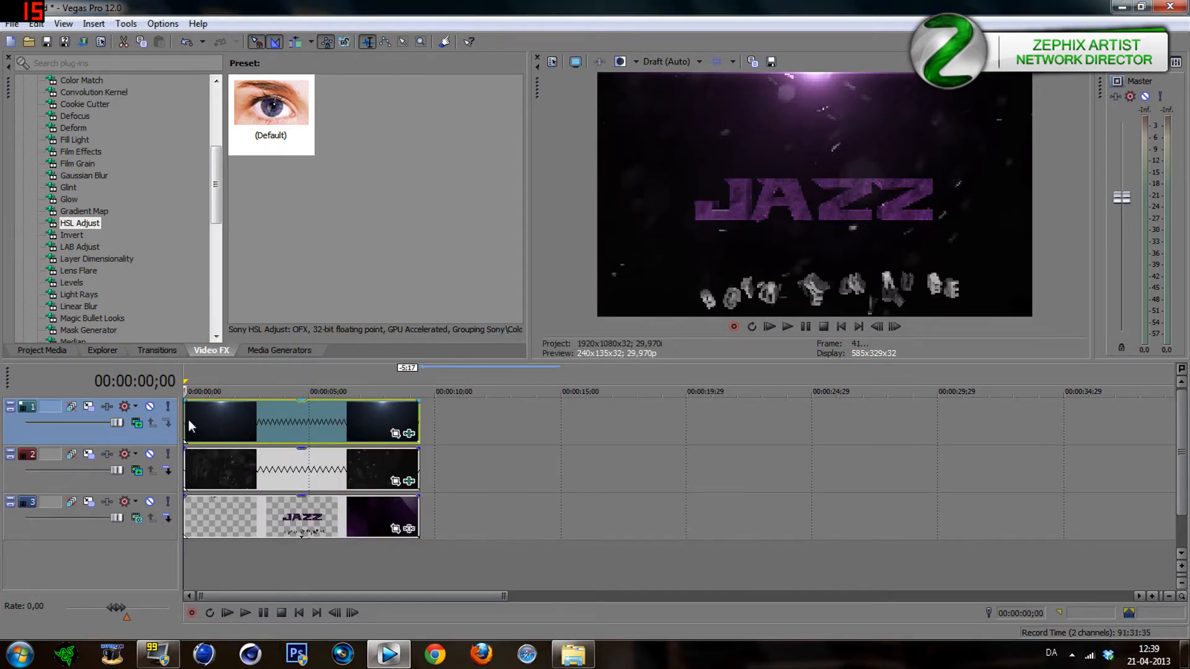
Insert a new empty video track above the existing tracks.
left_click(897, 326)
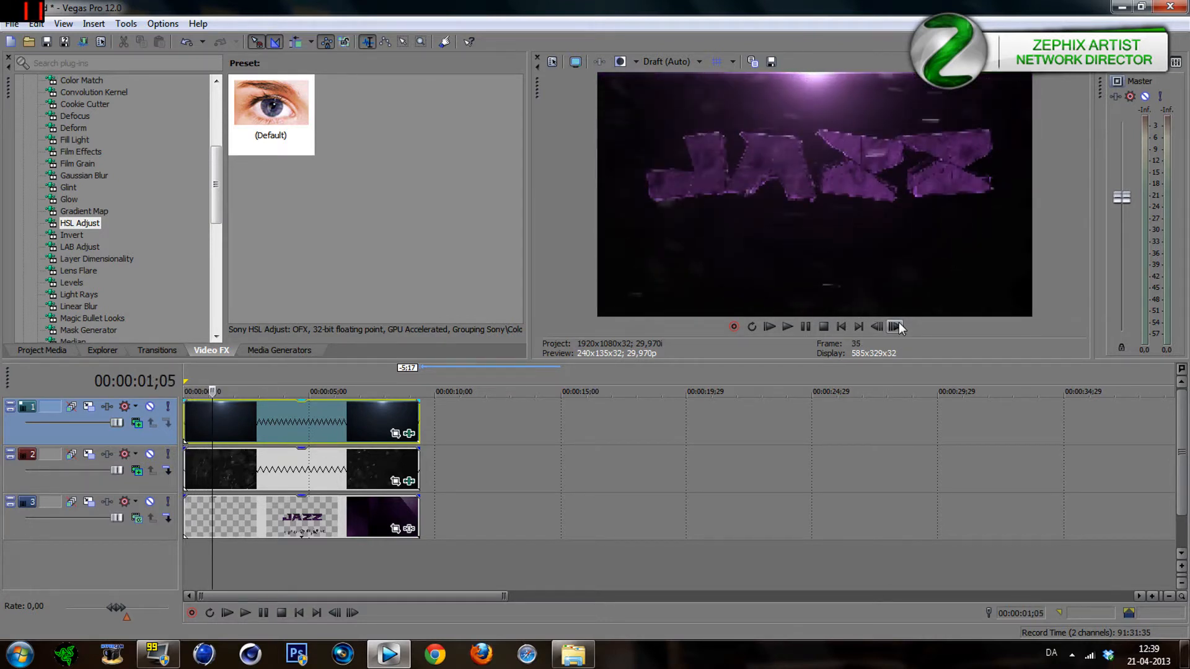
left_click(876, 324)
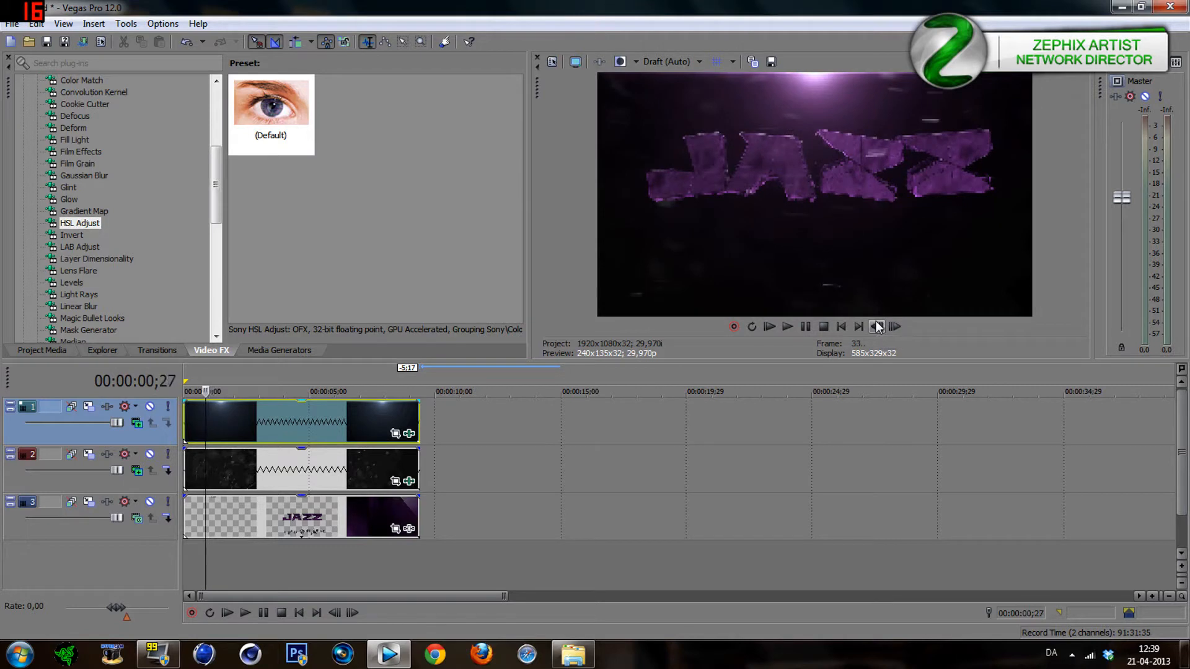
left_click(880, 324)
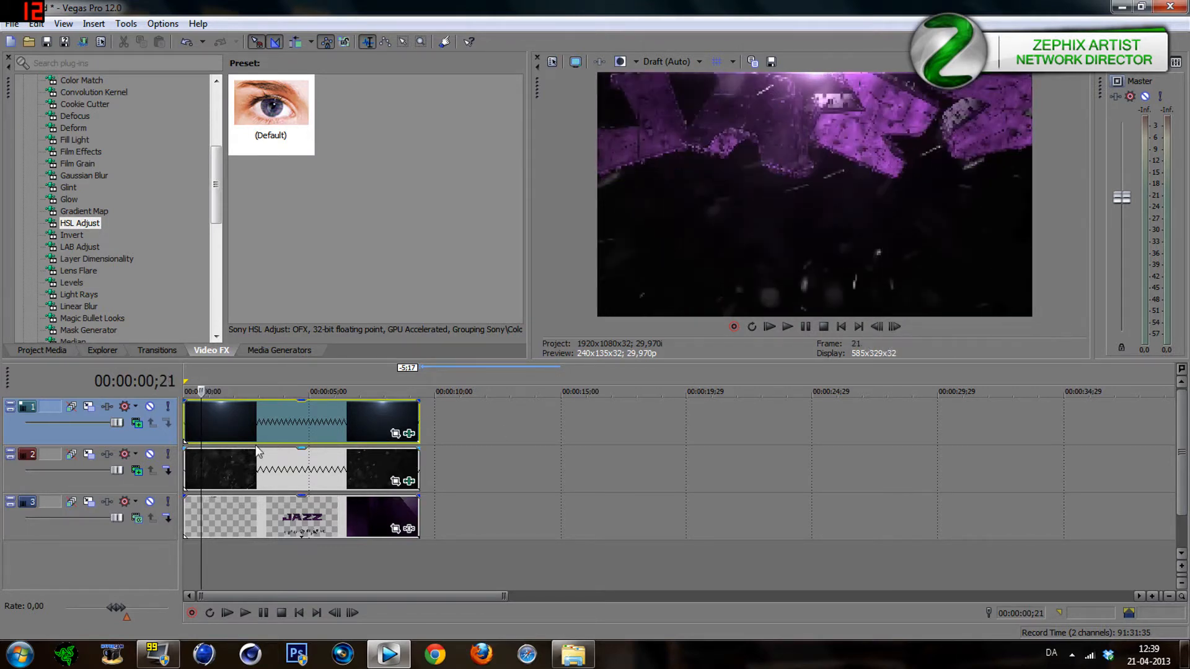
right_click(140, 436)
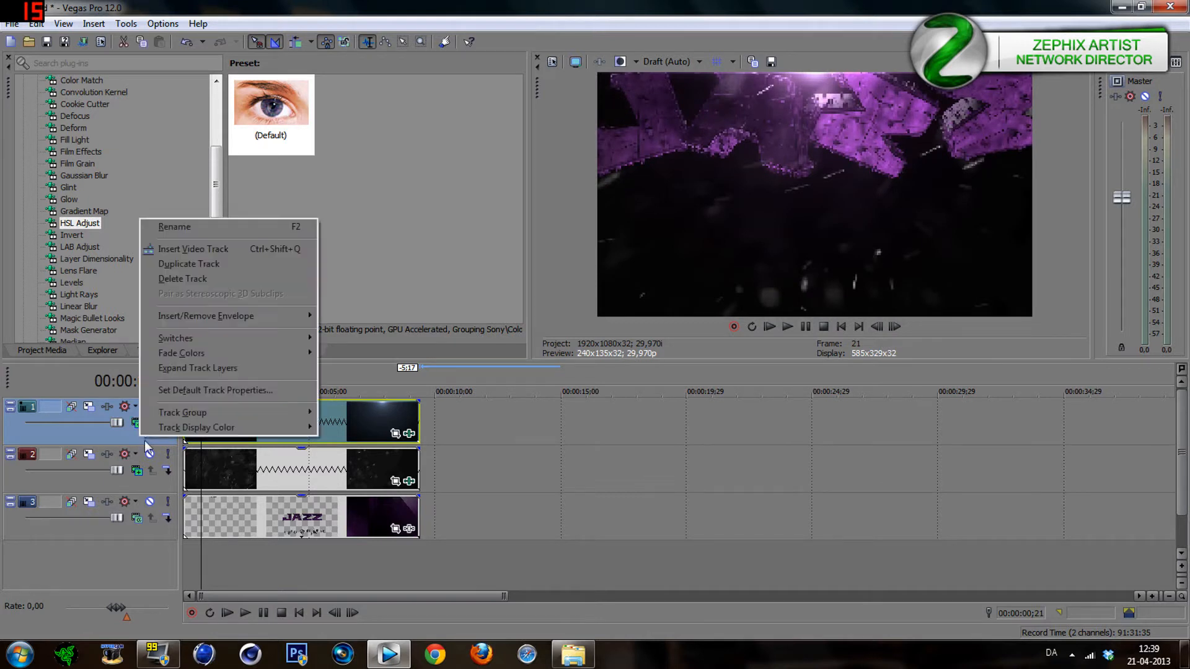
left_click(106, 436)
right_click(140, 436)
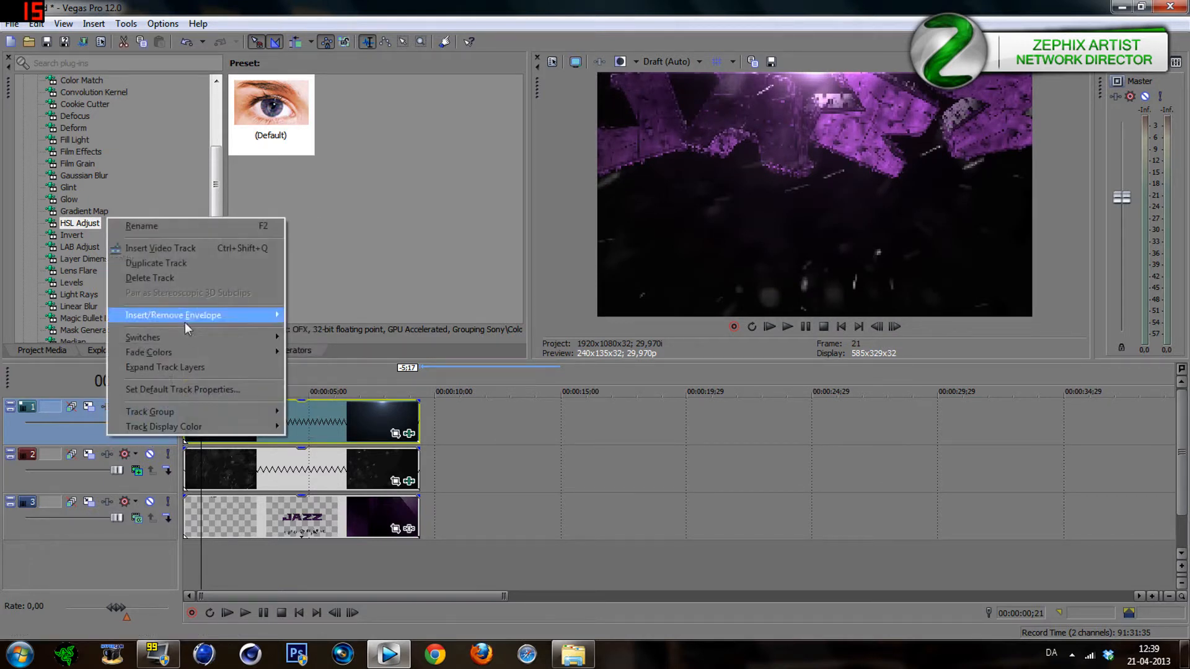
left_click(189, 241)
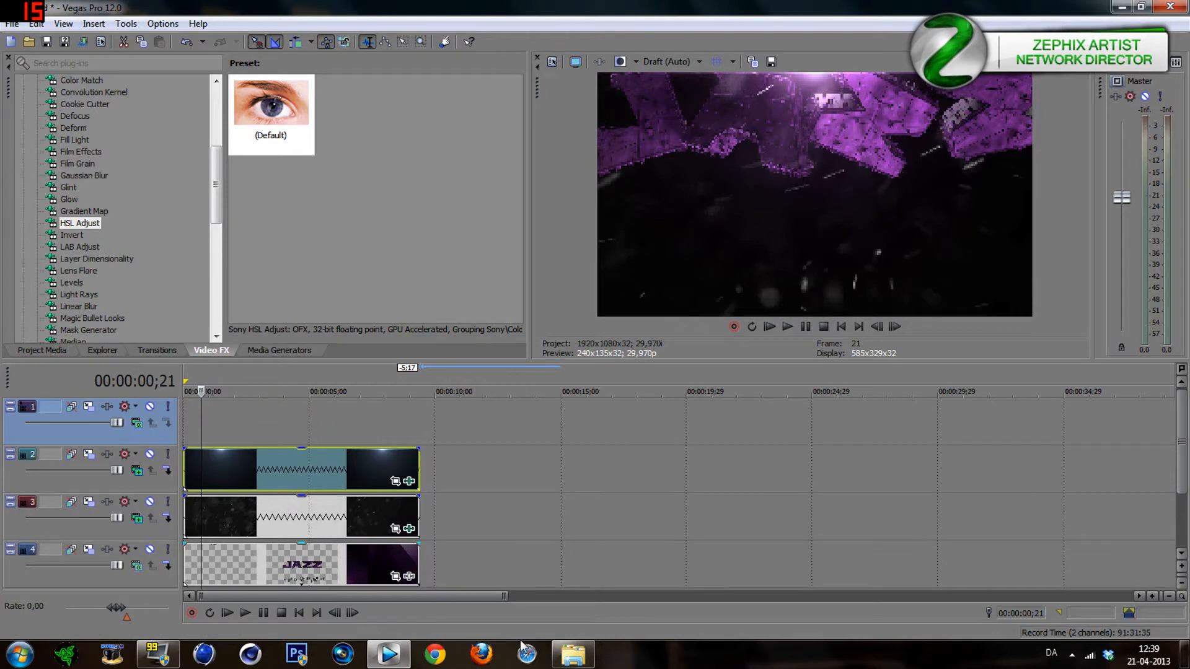
Add overlay clip 5 from the Overlays folder to an empty stretch of the timeline.
left_click(573, 654)
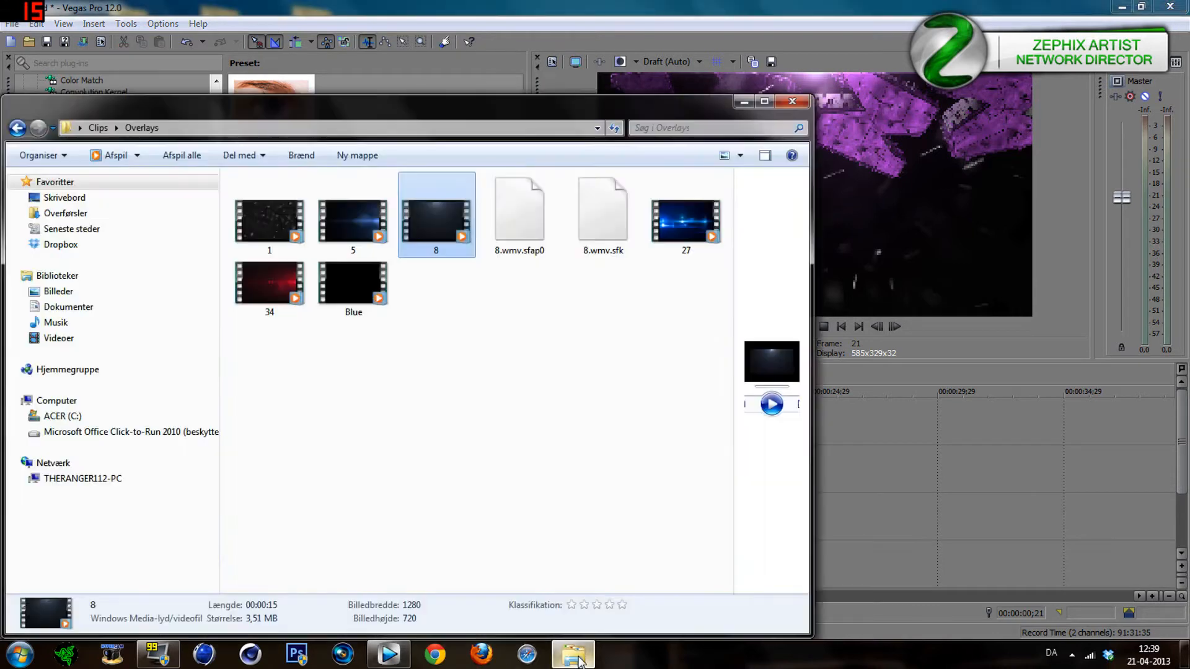
left_click(397, 310)
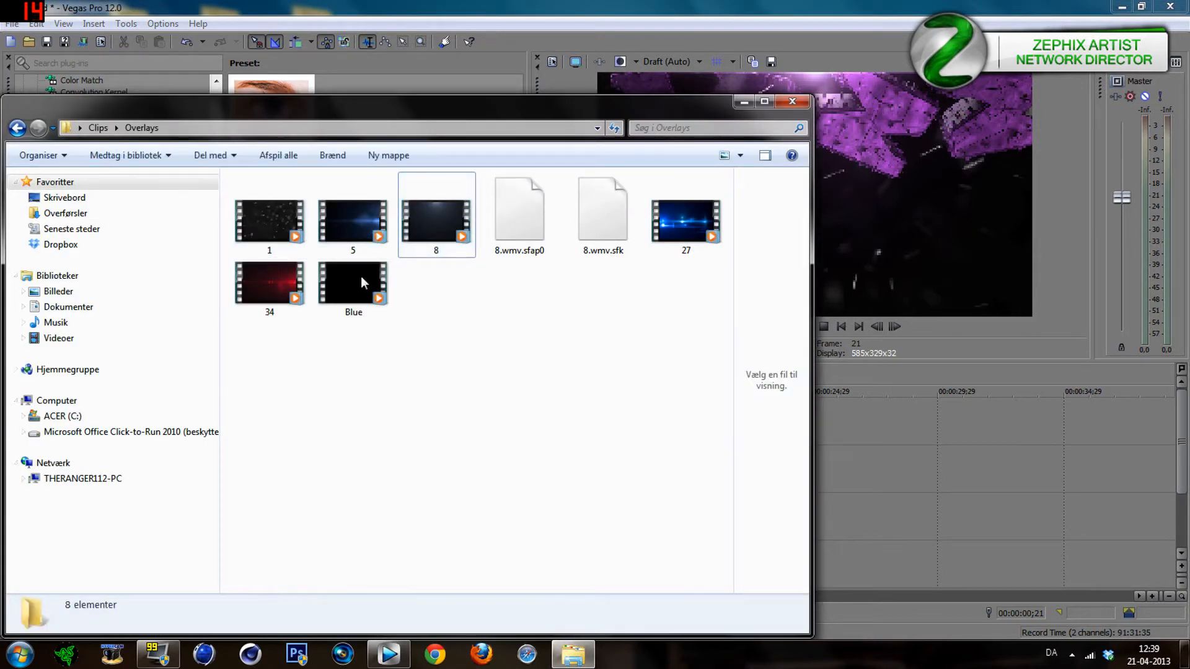
left_click(358, 204)
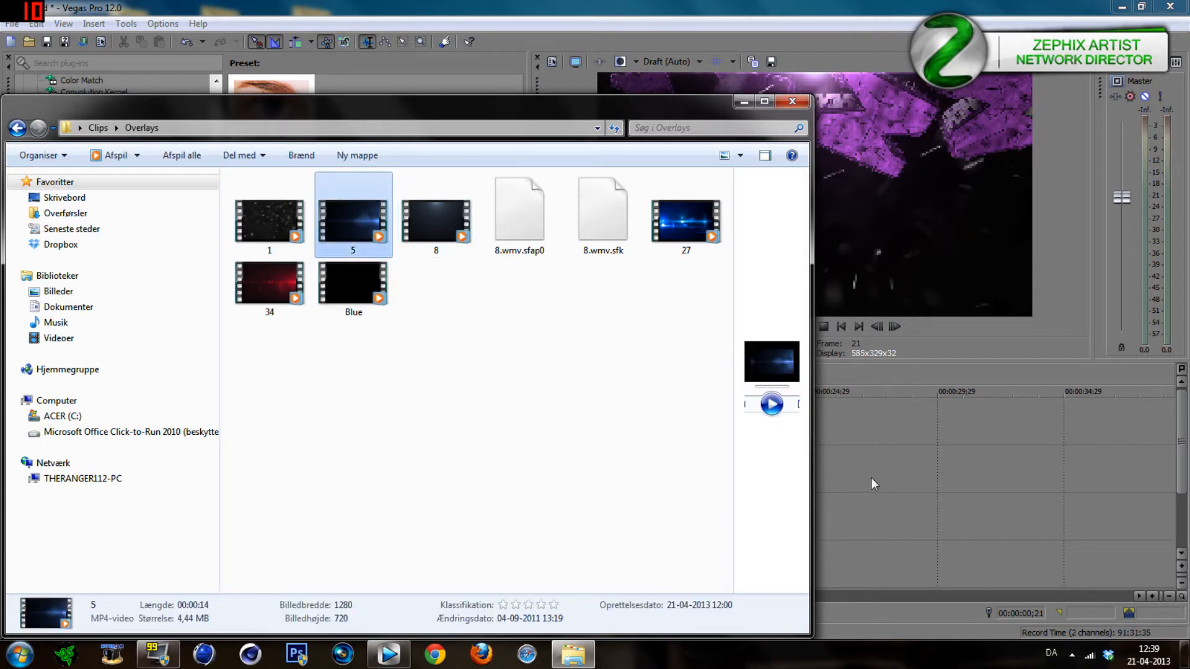
left_click_drag(871, 478, 864, 448)
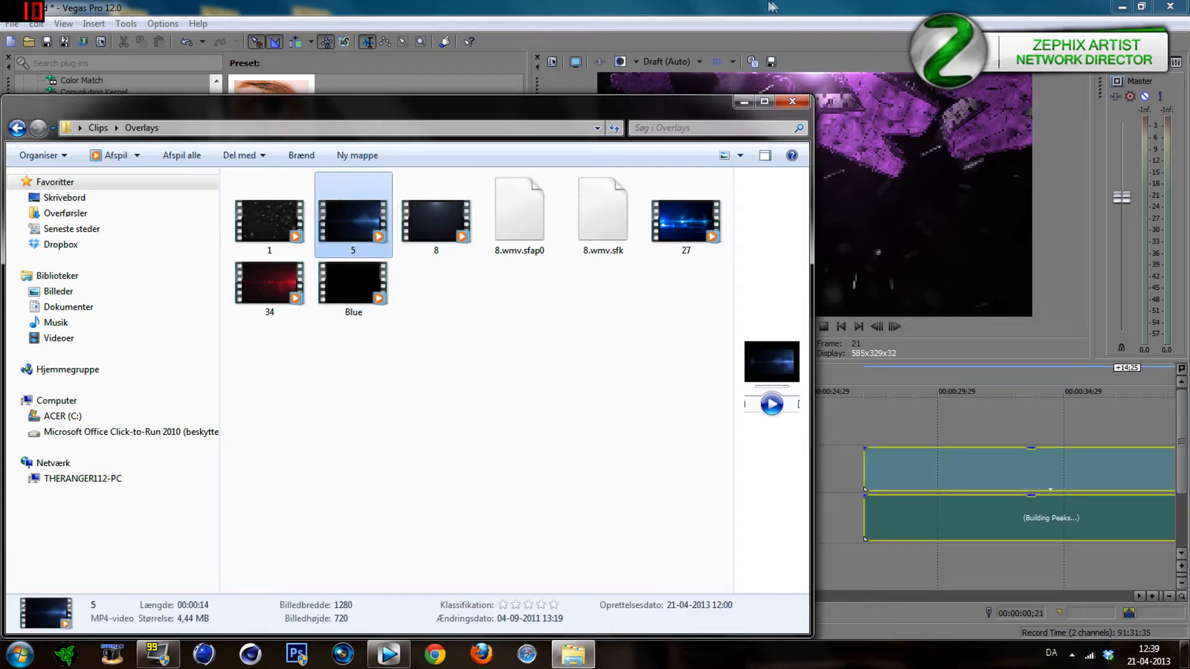
left_click(743, 103)
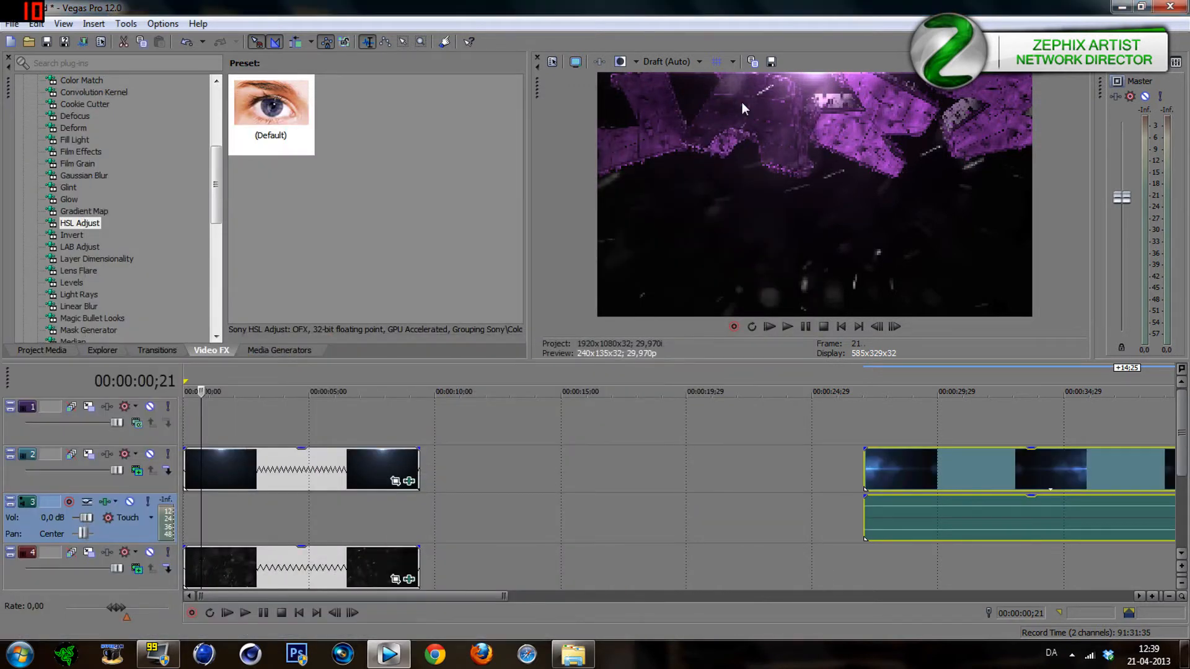
Delete overlay clip 5's audio and its audio track, and move the video to the start of the top track.
left_click(935, 529)
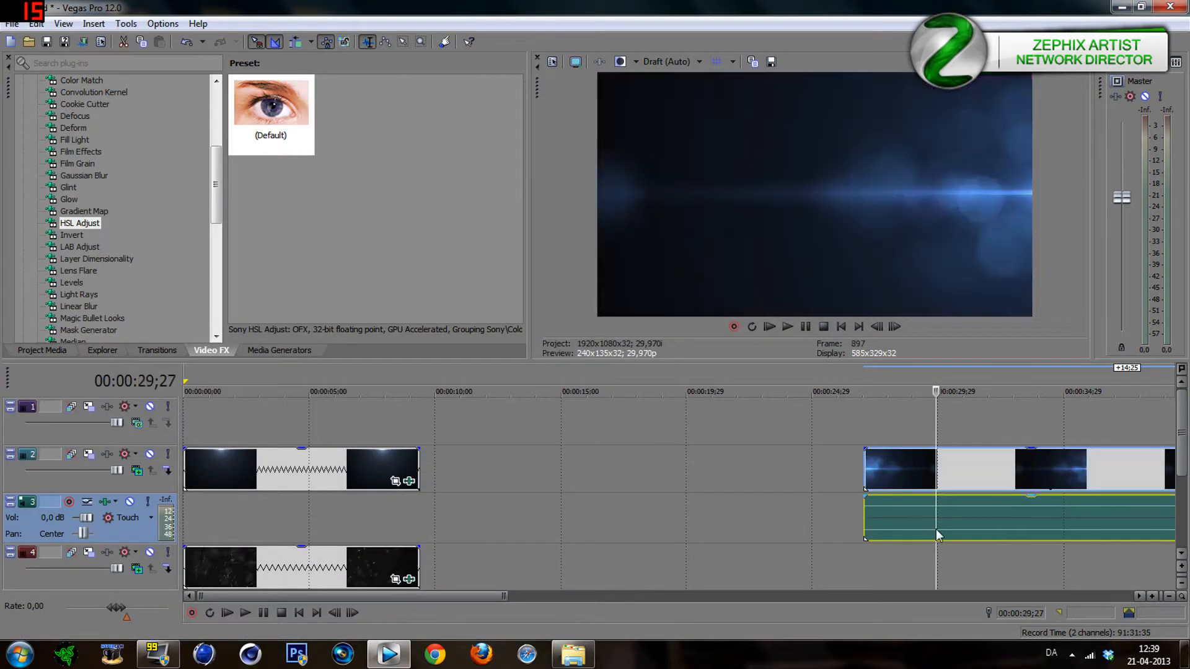
key("Delete")
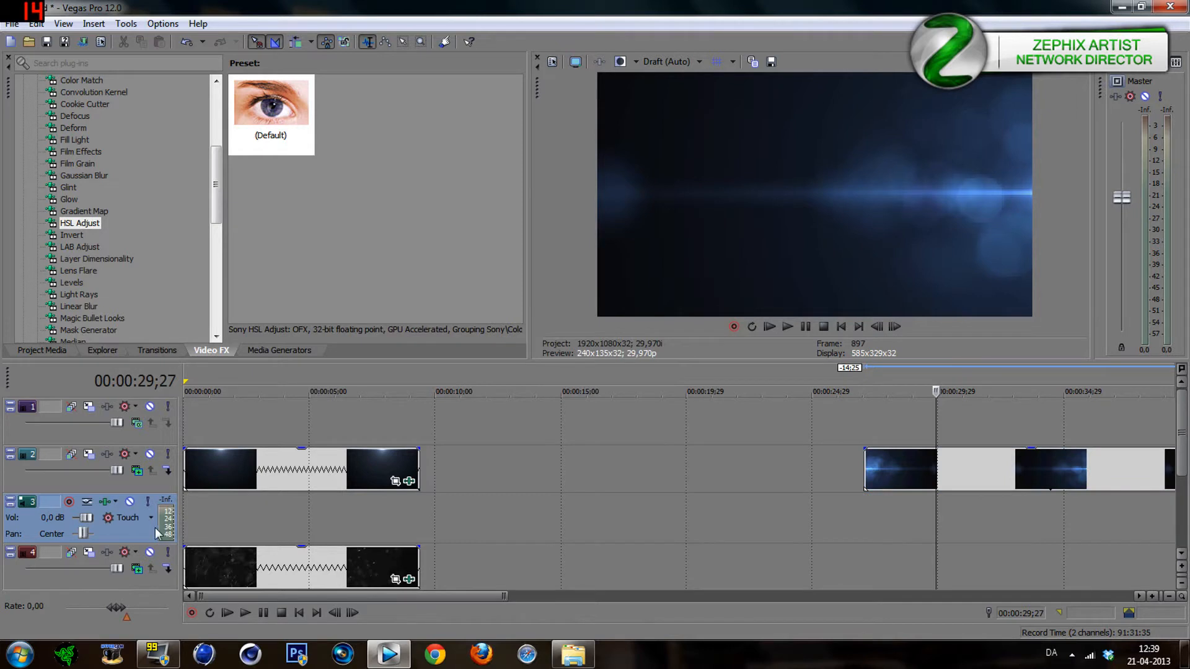
key("Delete")
left_click_drag(884, 483, 175, 422)
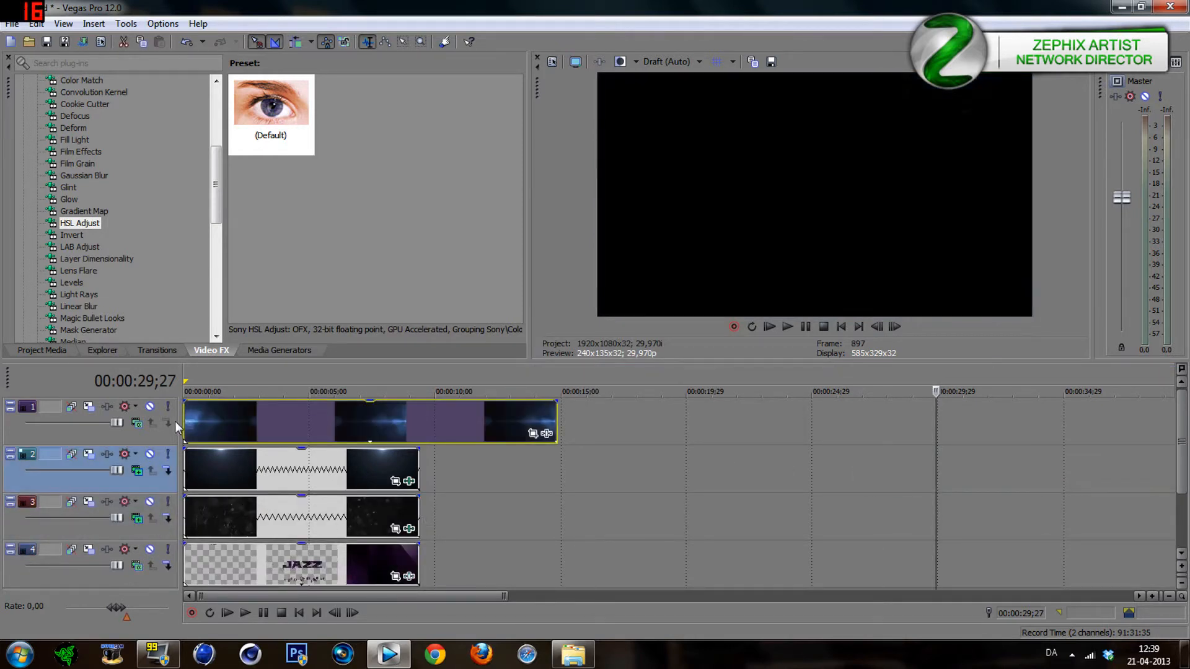
Preview overlay clip 5 at several points along its length to examine the light movement.
left_click(188, 425)
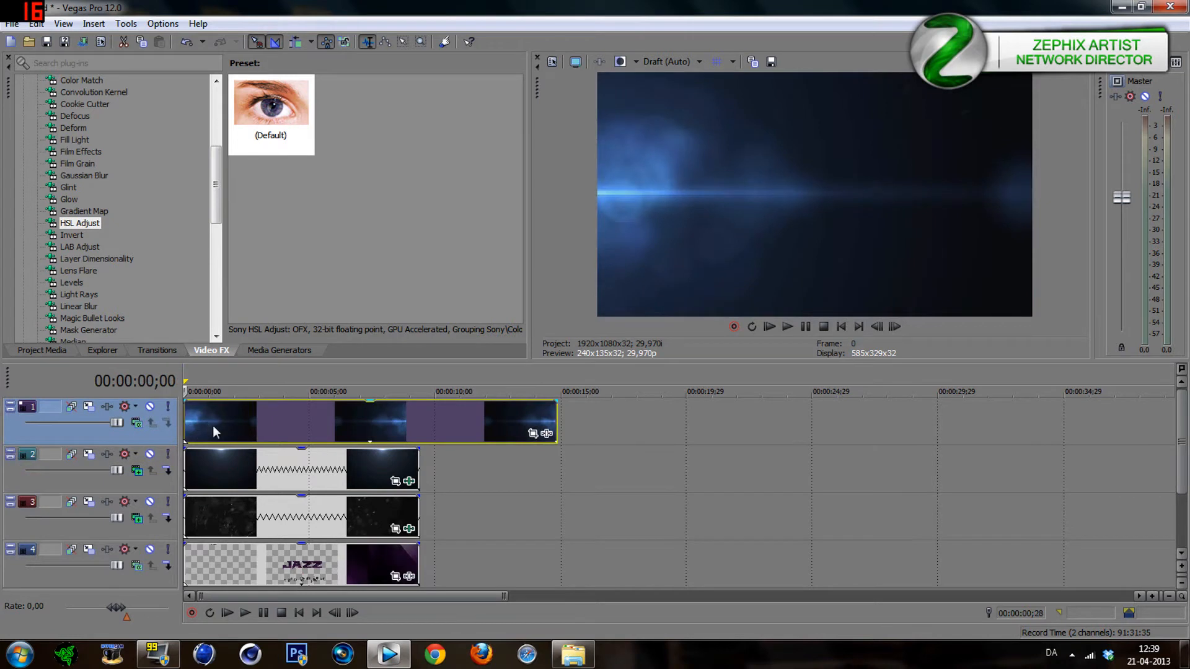
left_click(208, 428)
left_click(237, 434)
left_click(269, 429)
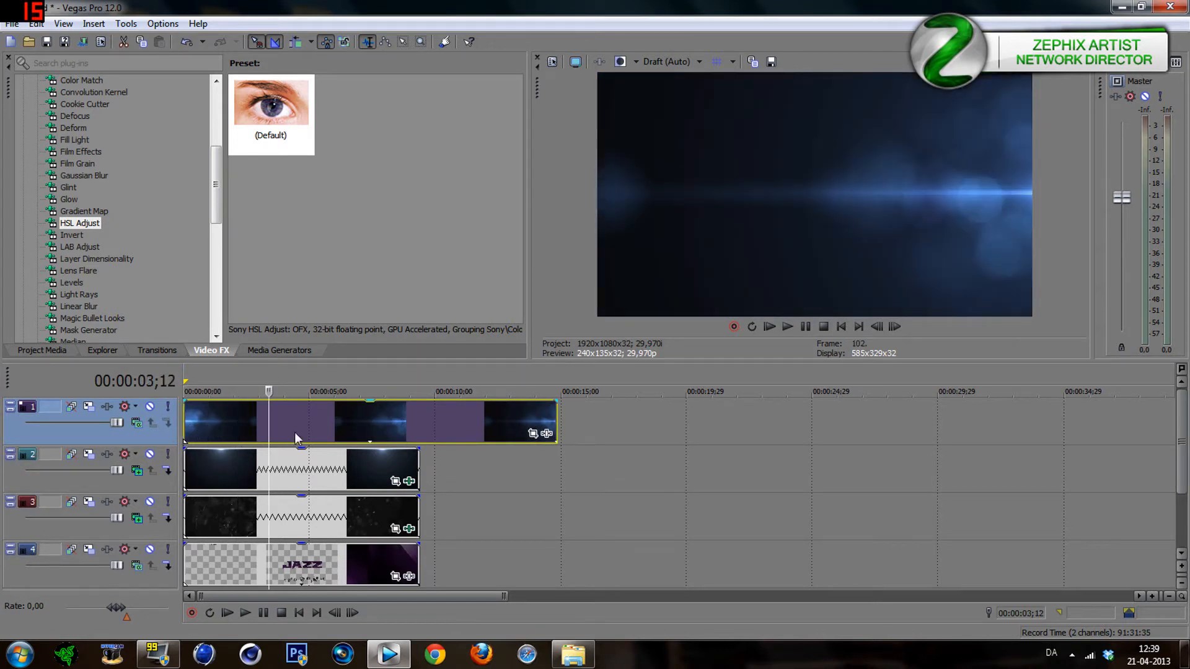
left_click(296, 430)
left_click(322, 430)
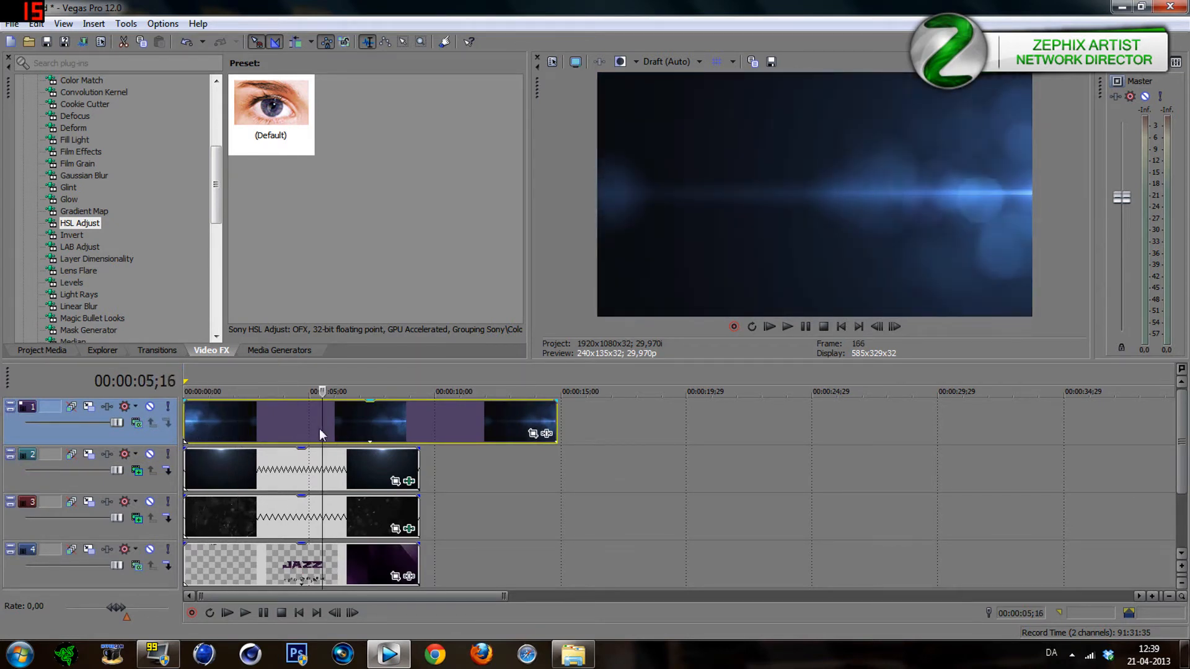
left_click(453, 430)
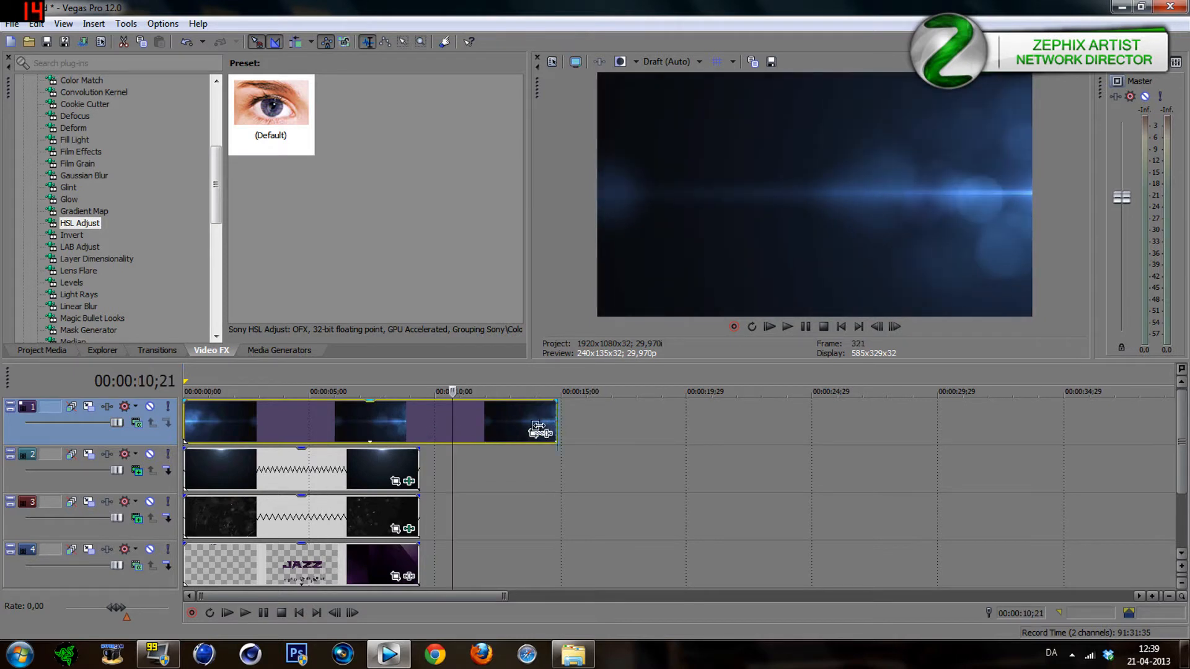
Time-compress overlay clip 5 from its end to a length of about 3.7 seconds.
left_click_drag(554, 424, 537, 426)
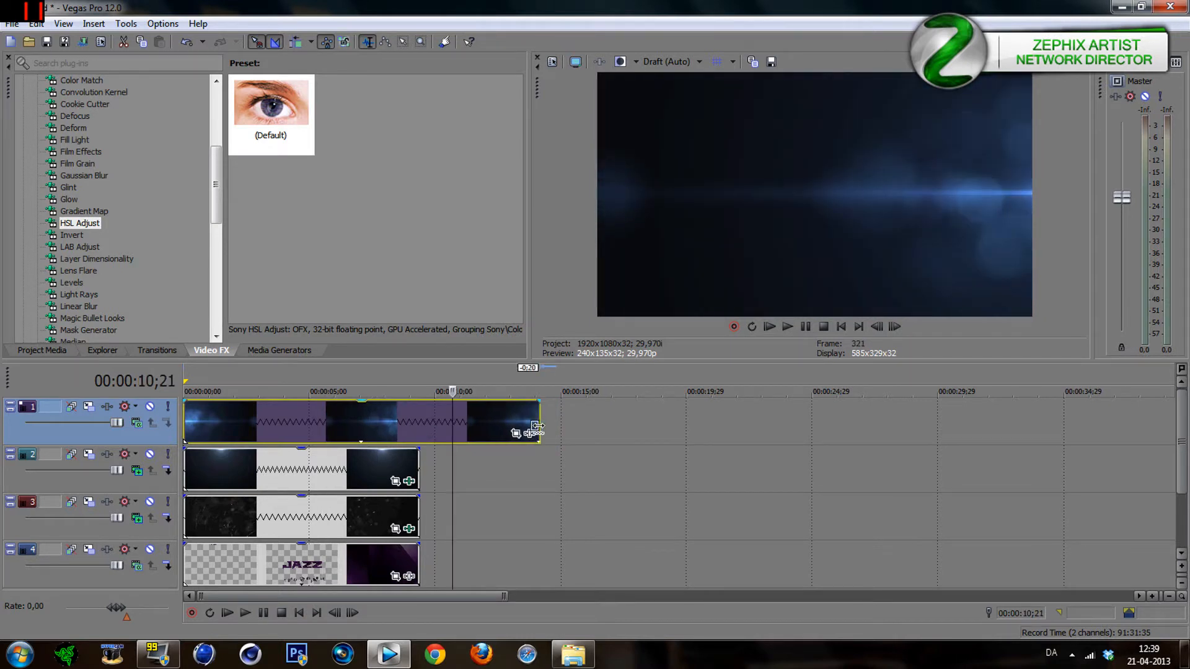
left_click_drag(531, 426, 535, 436)
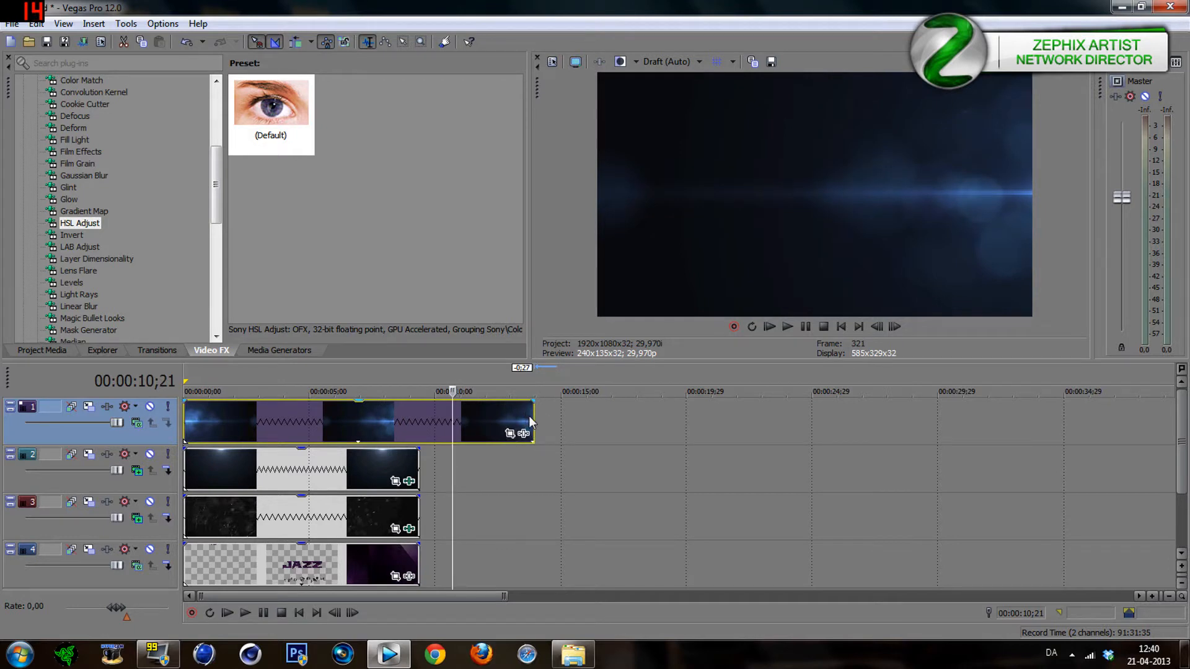
left_click_drag(531, 426, 265, 418)
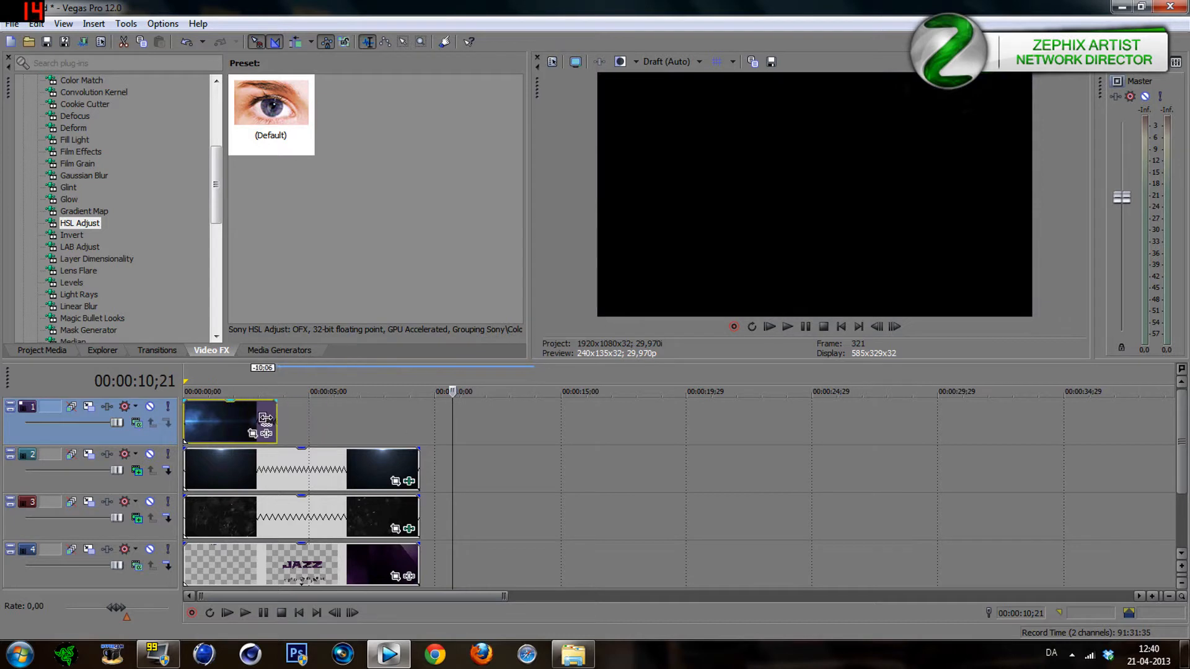
Set the compositing mode of overlay clip 5's track to Add.
left_click_drag(188, 433, 219, 430)
left_click(136, 423)
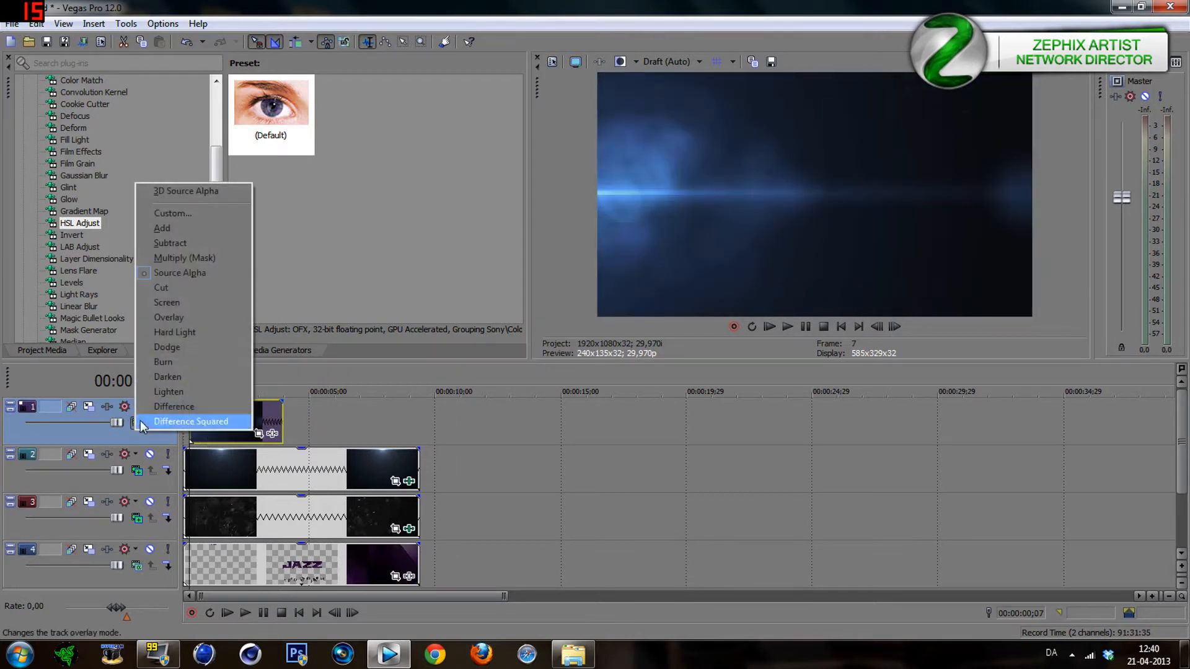
left_click(175, 231)
Reposition overlay clip 5 on the top track so that it starts at 00:00:01;03, over the JAZZ text.
left_click_drag(211, 430, 339, 430)
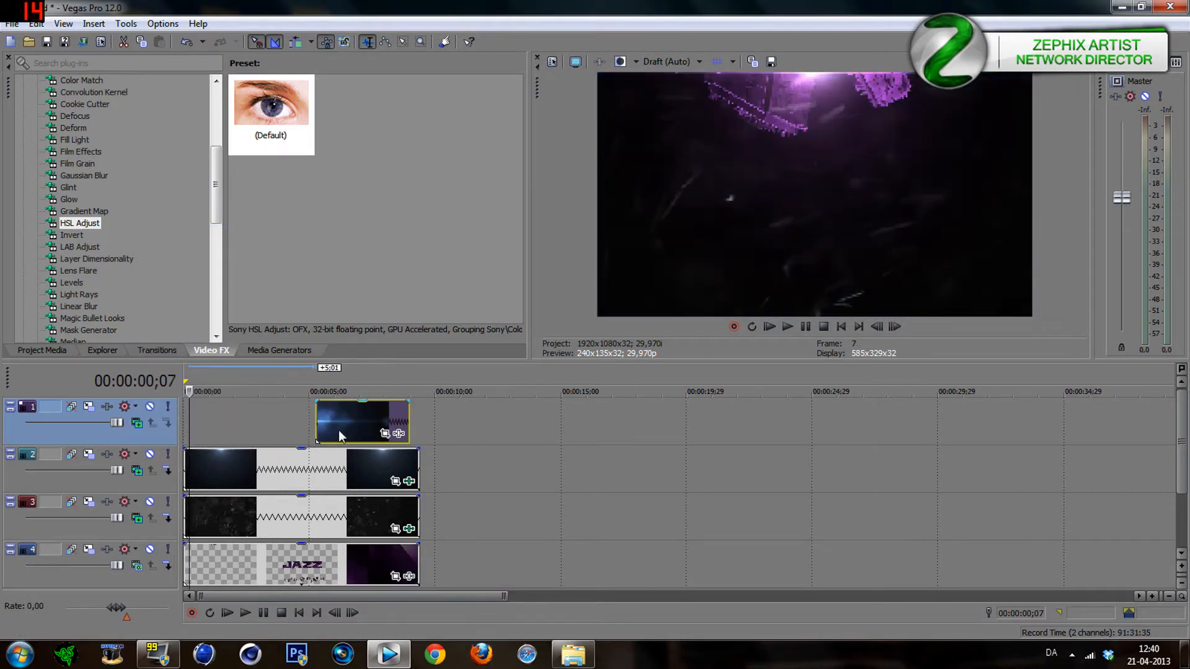
left_click(892, 322)
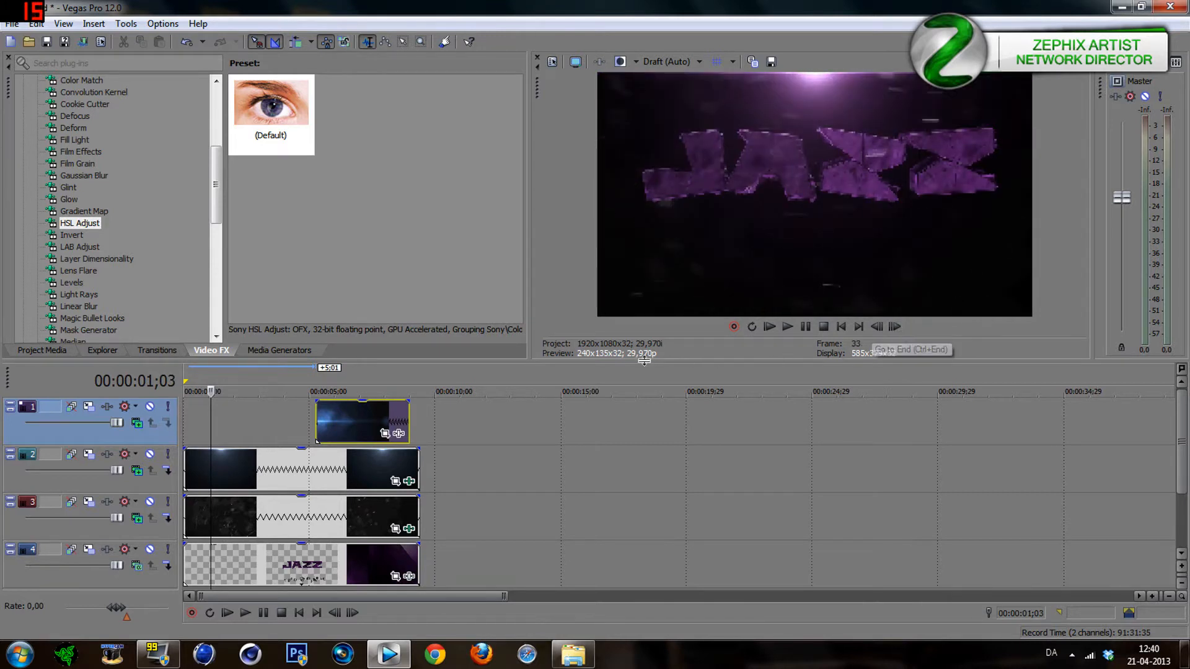
left_click_drag(359, 427, 234, 425)
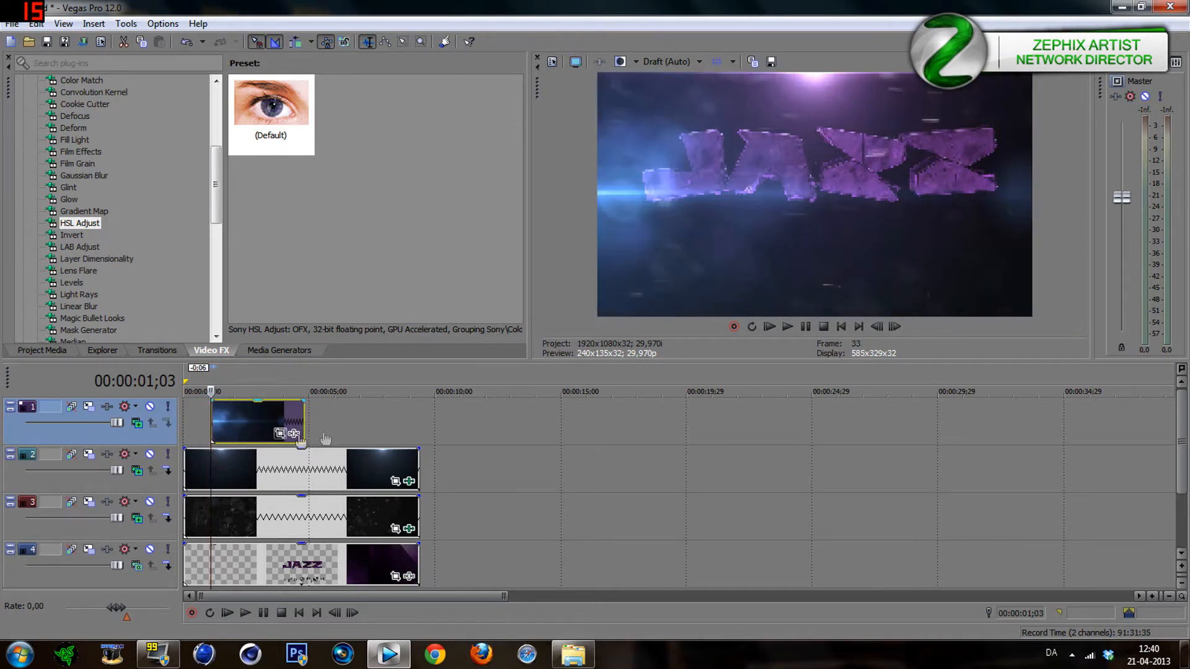
Step through the frames from 00:00:01;03 to 00:00:02;12 to examine how the light overlay sweeps across the JAZZ text.
left_click(894, 326)
left_click(894, 326)
left_click(894, 326)
left_click(894, 327)
left_click(894, 326)
left_click(890, 327)
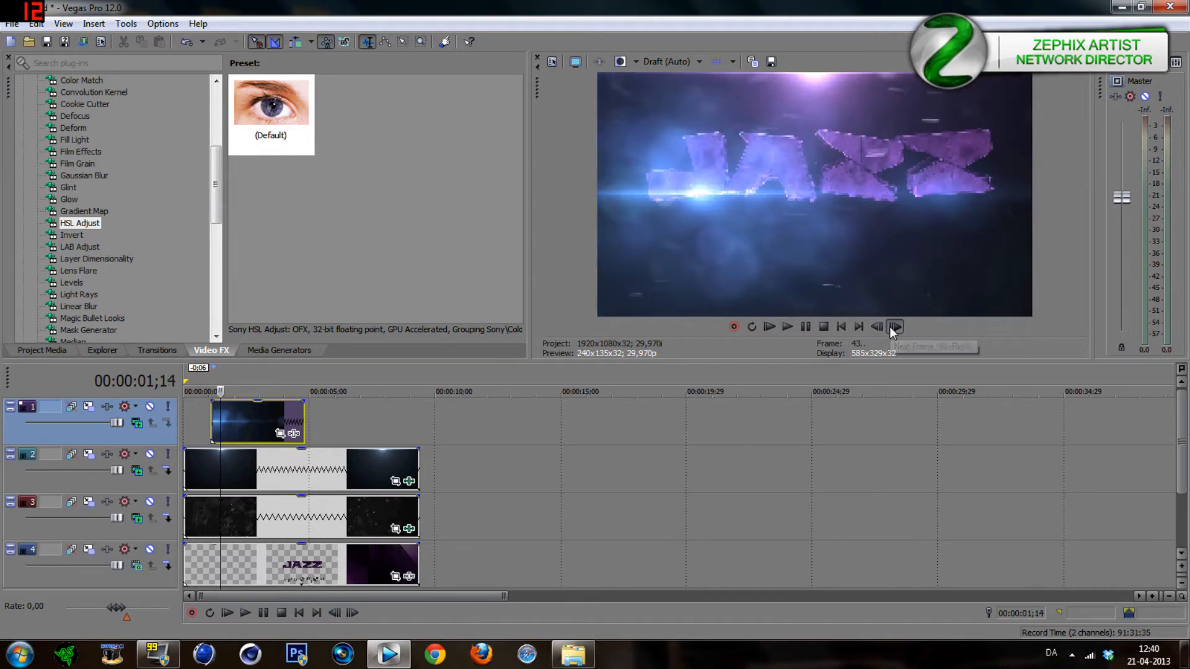
left_click(890, 326)
left_click(889, 326)
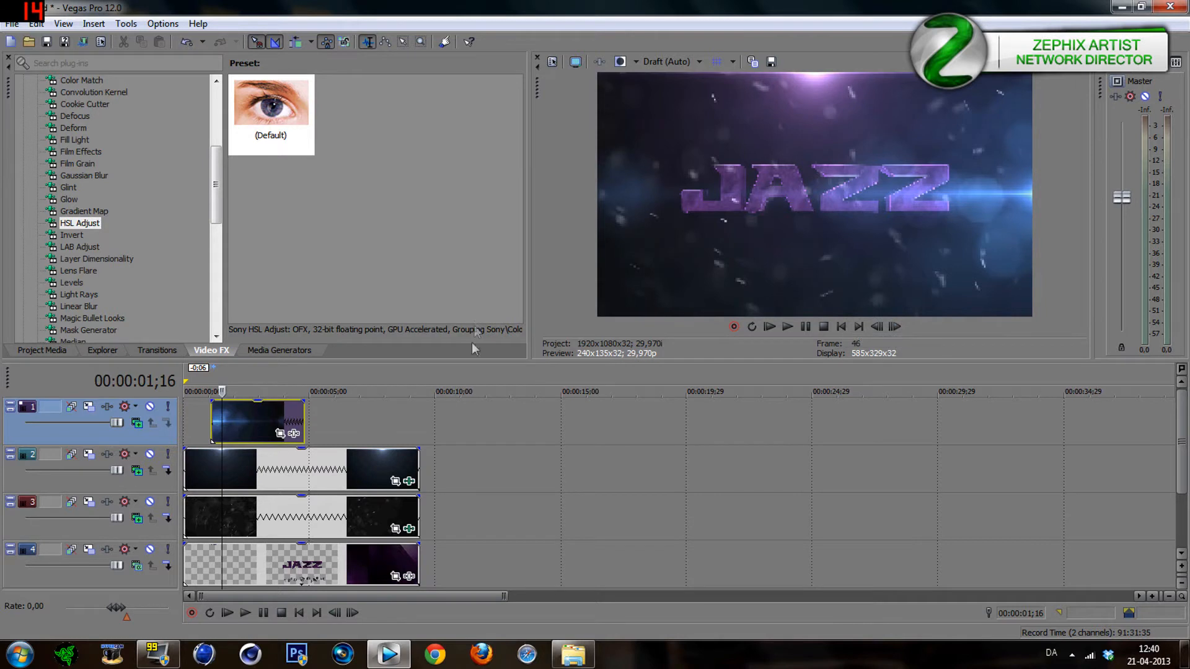
left_click(895, 326)
left_click(895, 326)
left_click(894, 326)
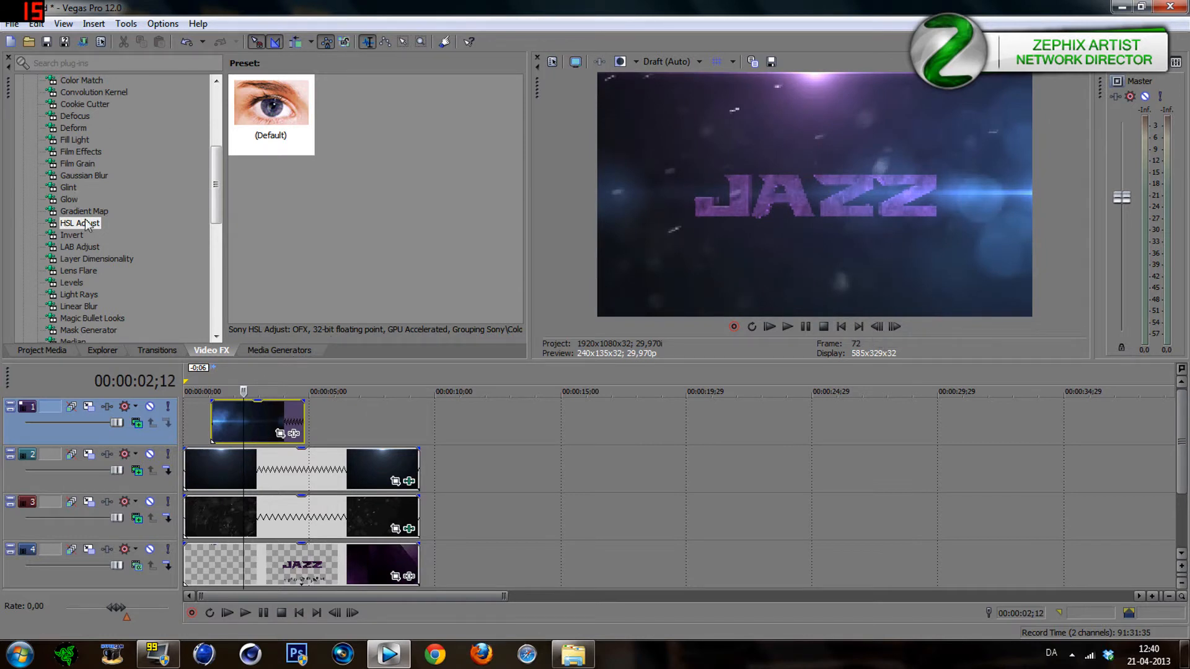
Apply Color Curves with the (Default) preset to overlay clip 5 and shape its RGB curve into a contrast-boosting S-curve.
scroll(87, 224, "up", 3)
scroll(84, 136, "up", 2)
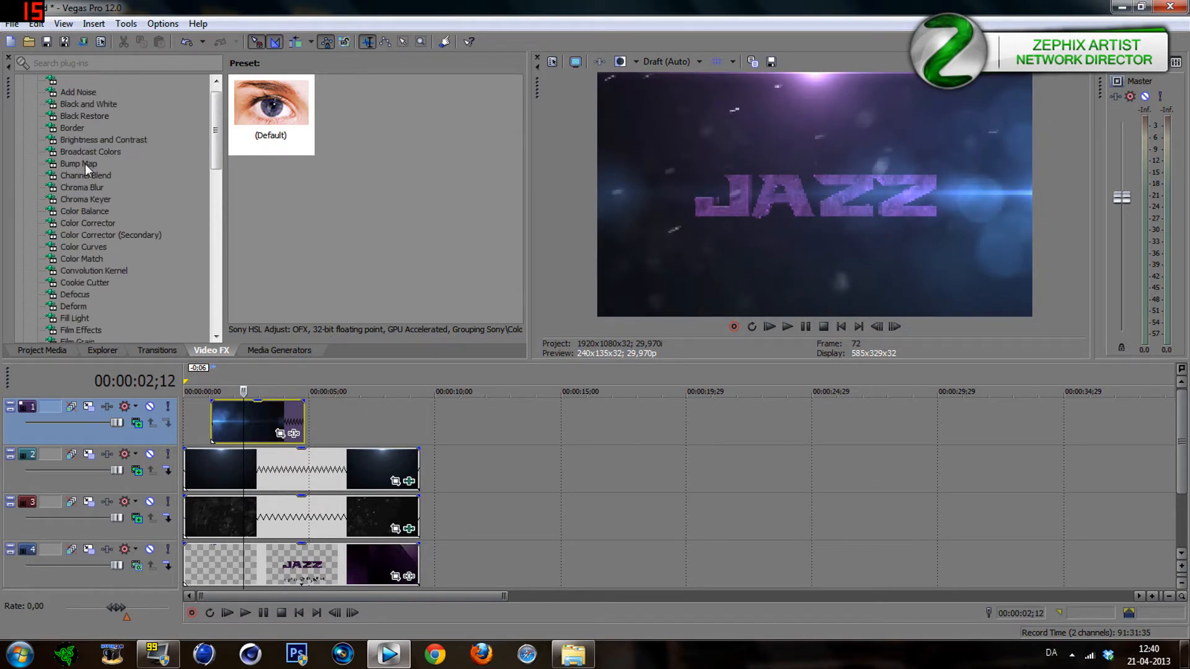
left_click(74, 246)
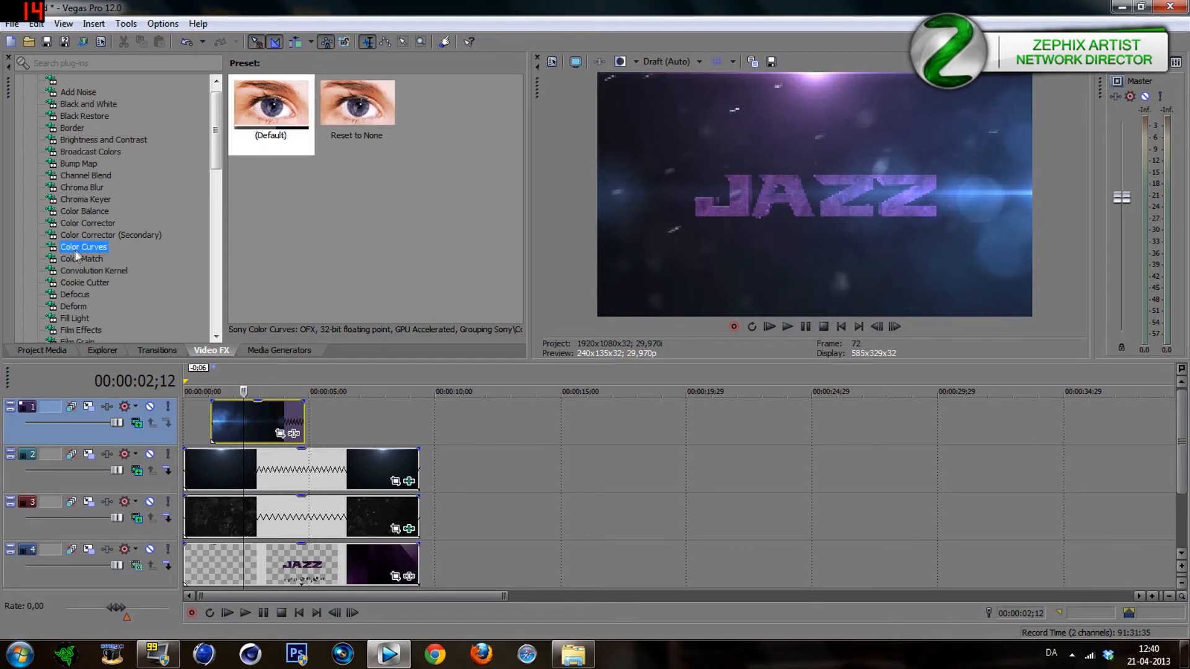
left_click_drag(272, 115, 247, 412)
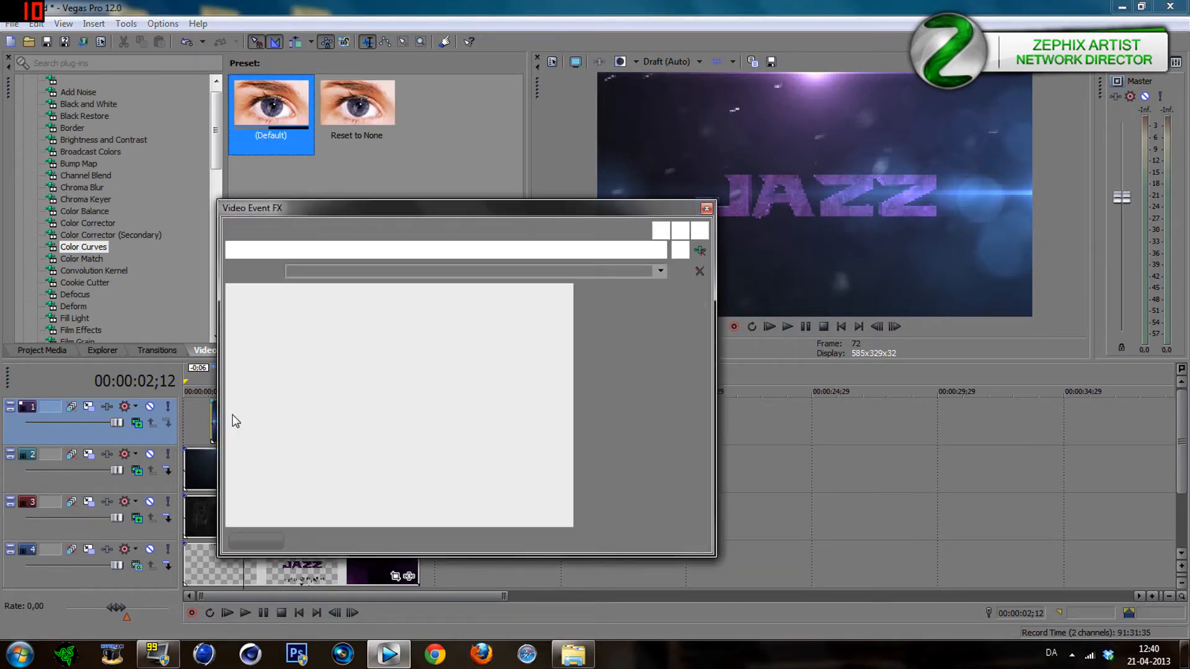
left_click_drag(379, 458, 392, 488)
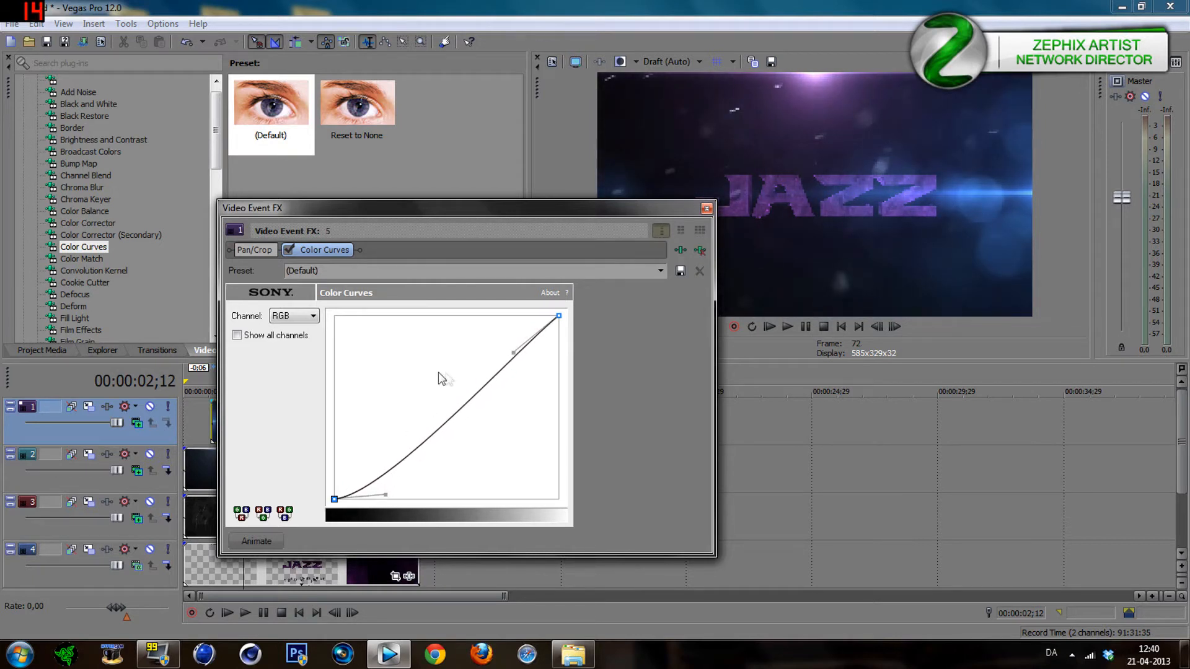
left_click_drag(513, 354, 496, 313)
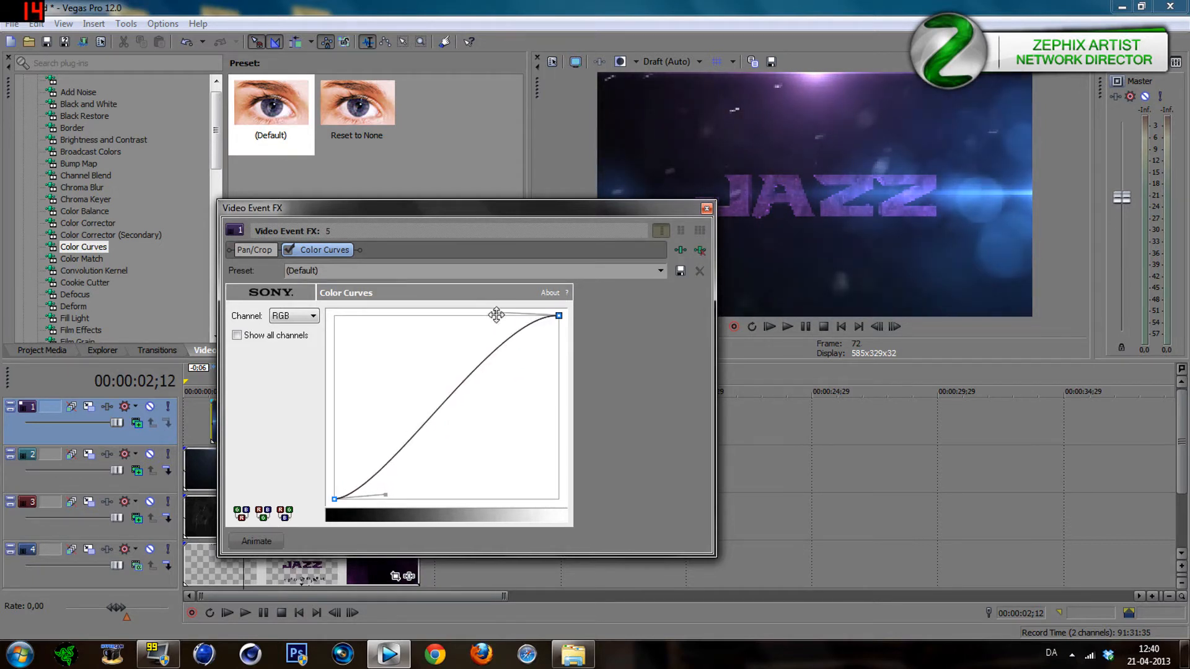
left_click_drag(385, 494, 388, 520)
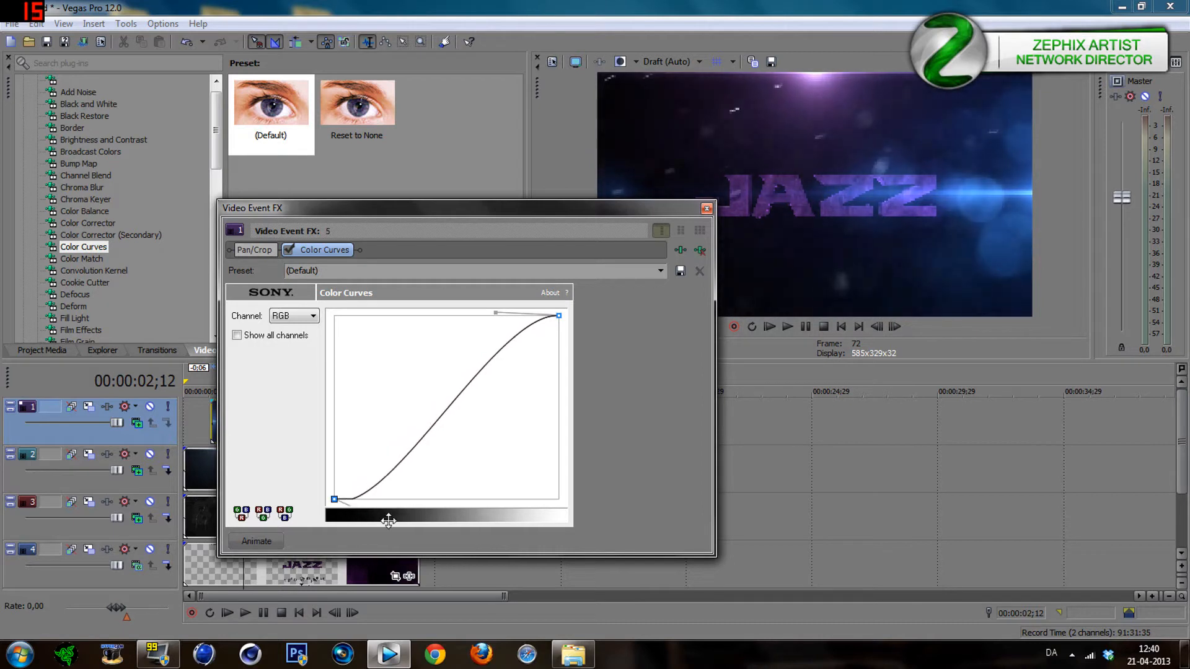
left_click(706, 208)
Apply HSL Adjust with the (Default) preset to overlay clip 5 and set Add to hue to 0,163.
left_click_drag(216, 163, 221, 254)
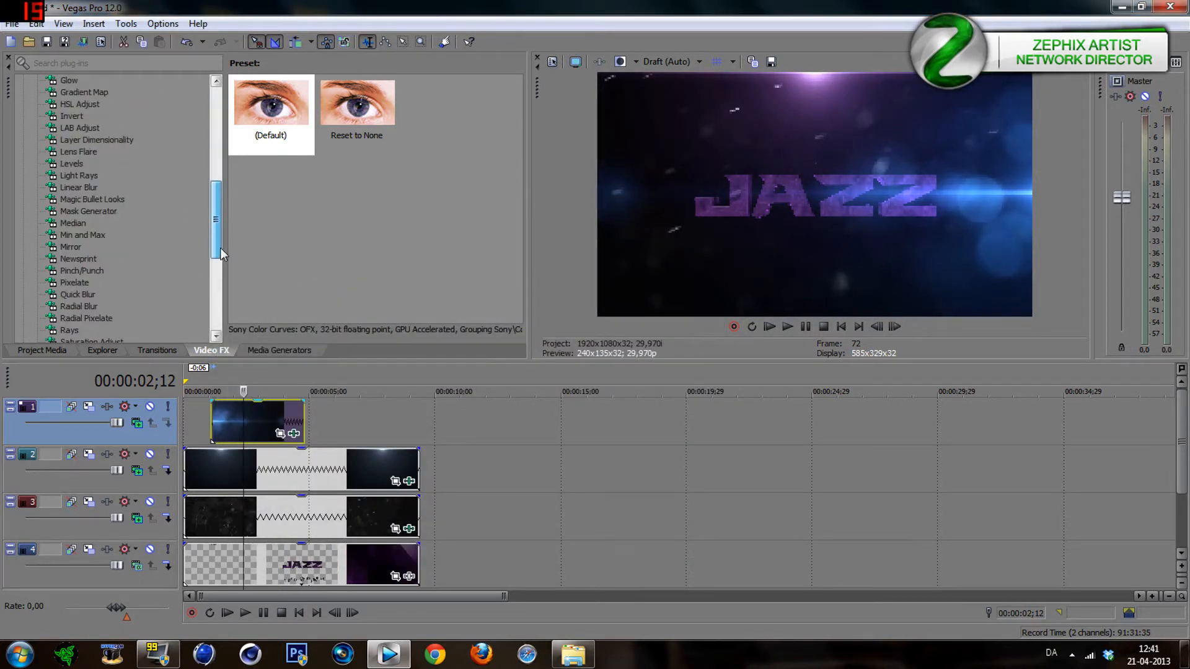
left_click(80, 105)
left_click_drag(262, 151, 229, 417)
left_click_drag(292, 318, 304, 319)
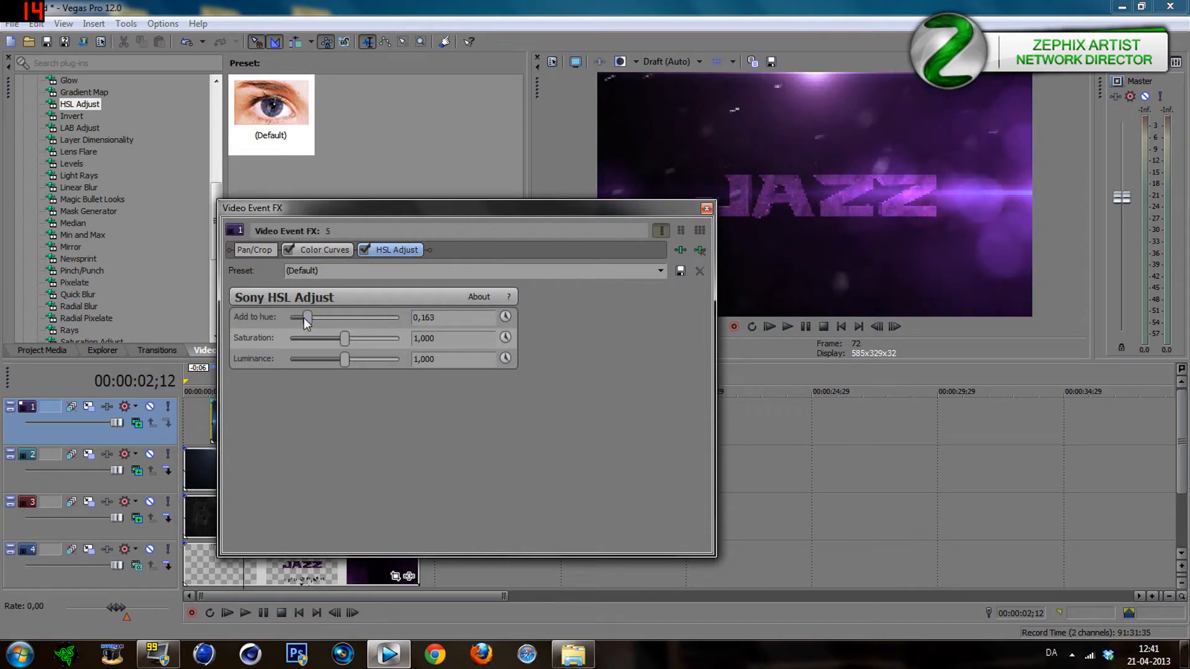
left_click(706, 209)
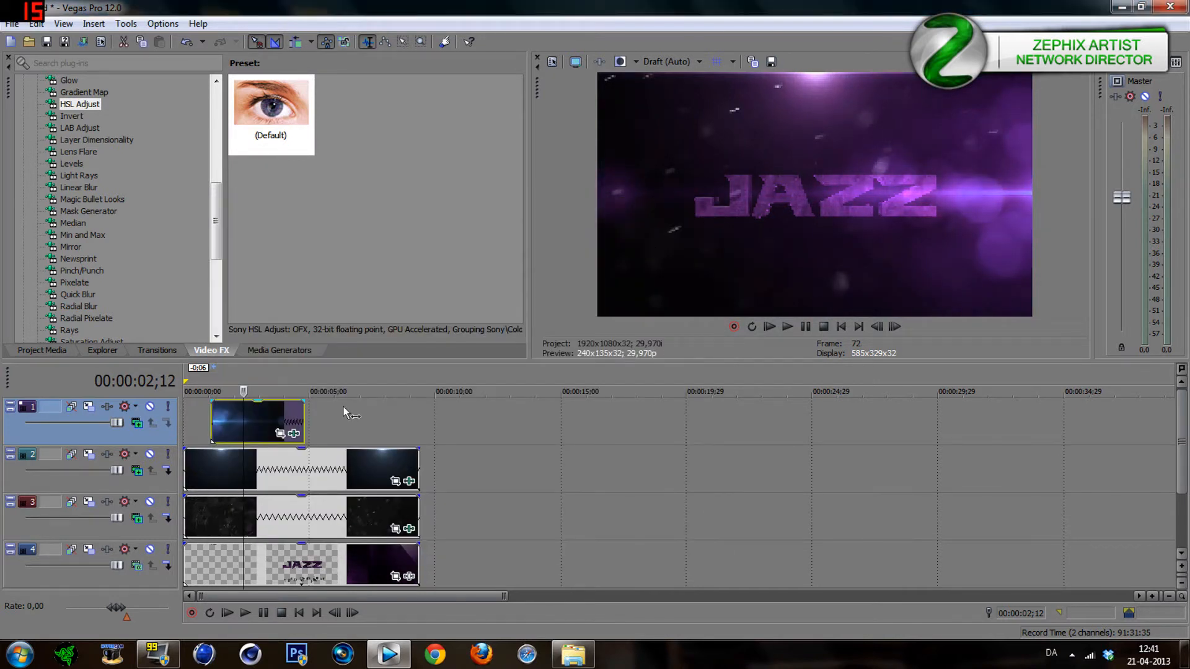
Play back the opening of the intro to examine how the purple light overlay fits the JAZZ text.
left_click(212, 422)
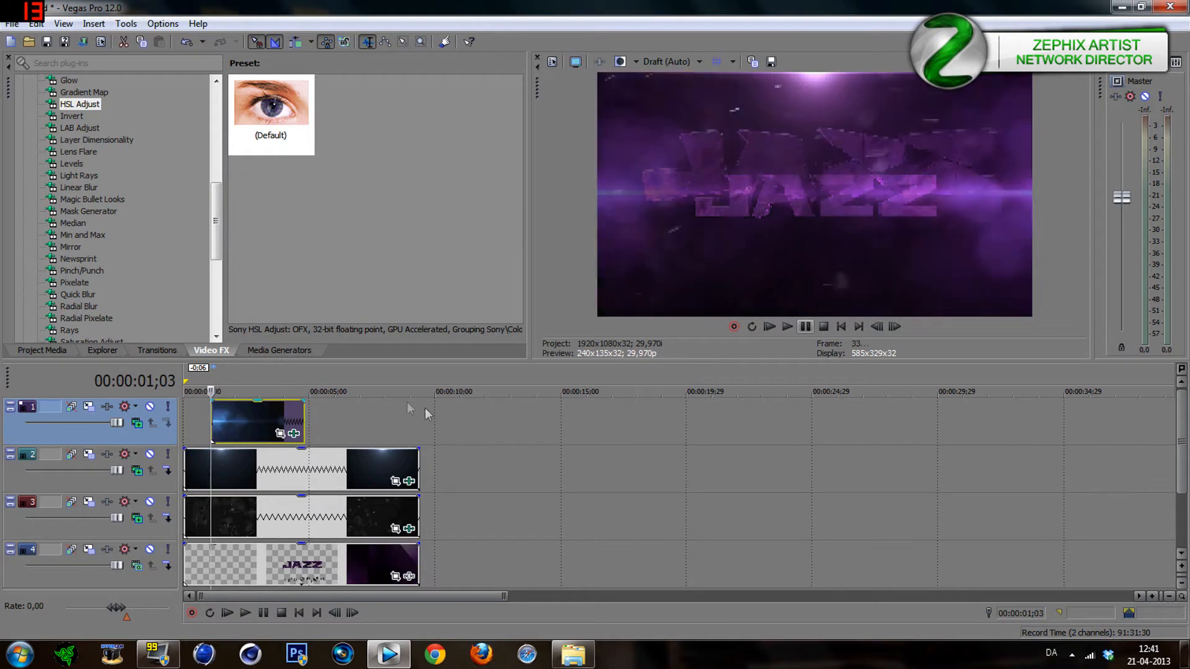
left_click_drag(369, 430, 174, 428)
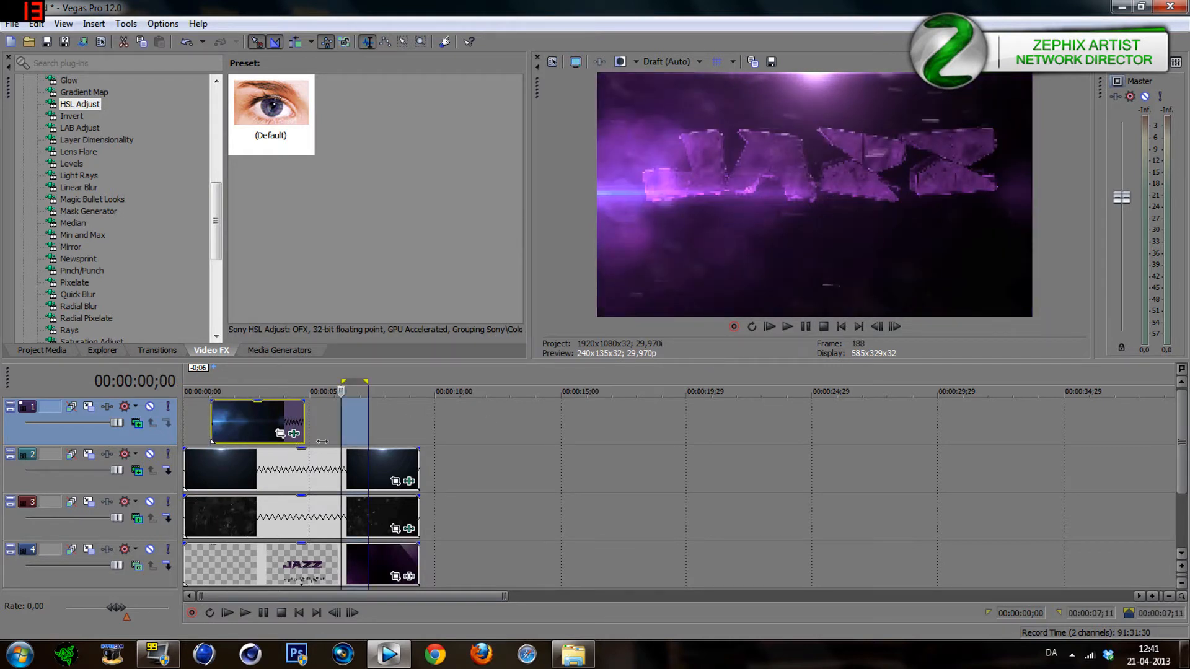
left_click(244, 404)
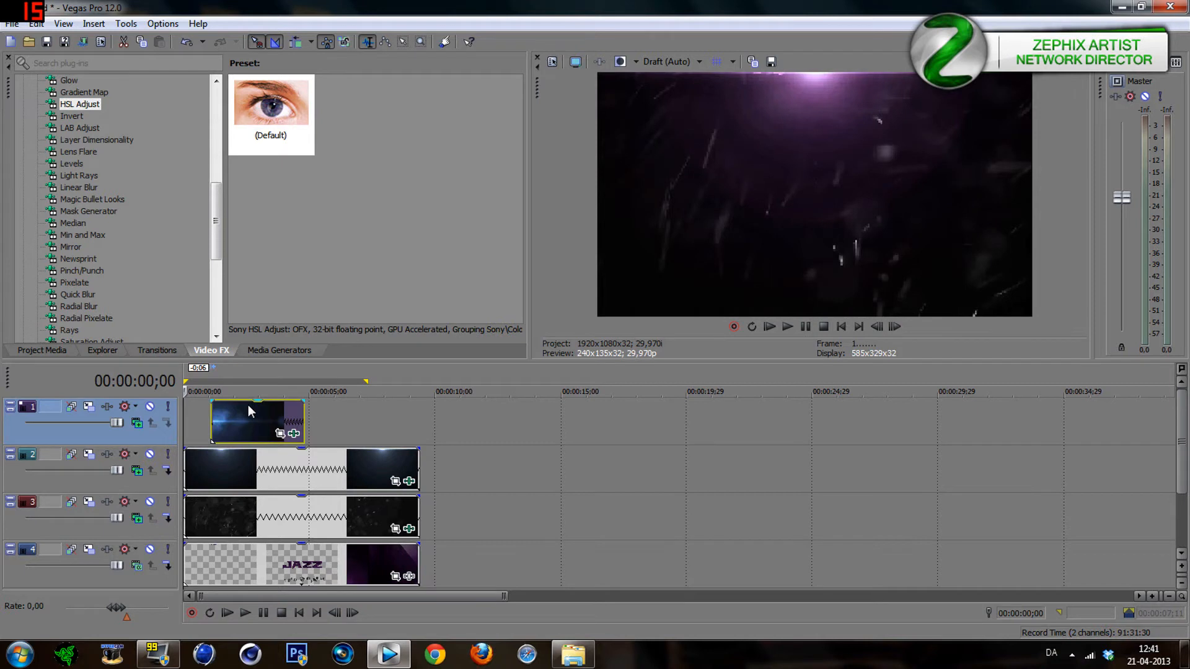
key("space")
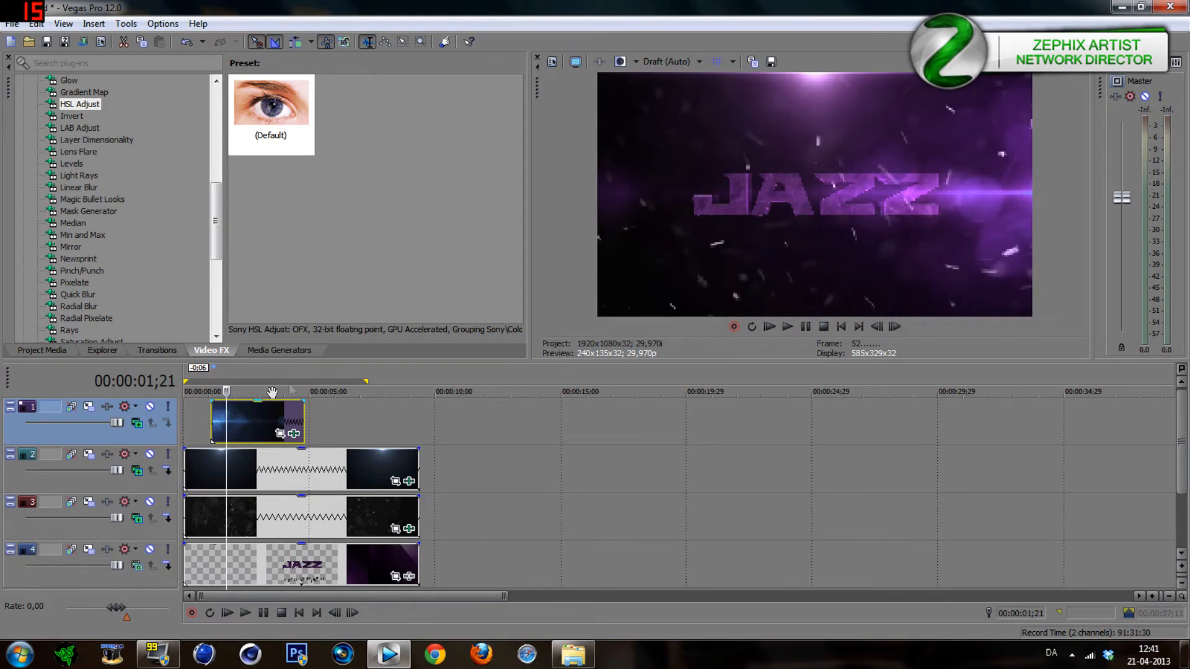
left_click_drag(505, 596, 351, 595)
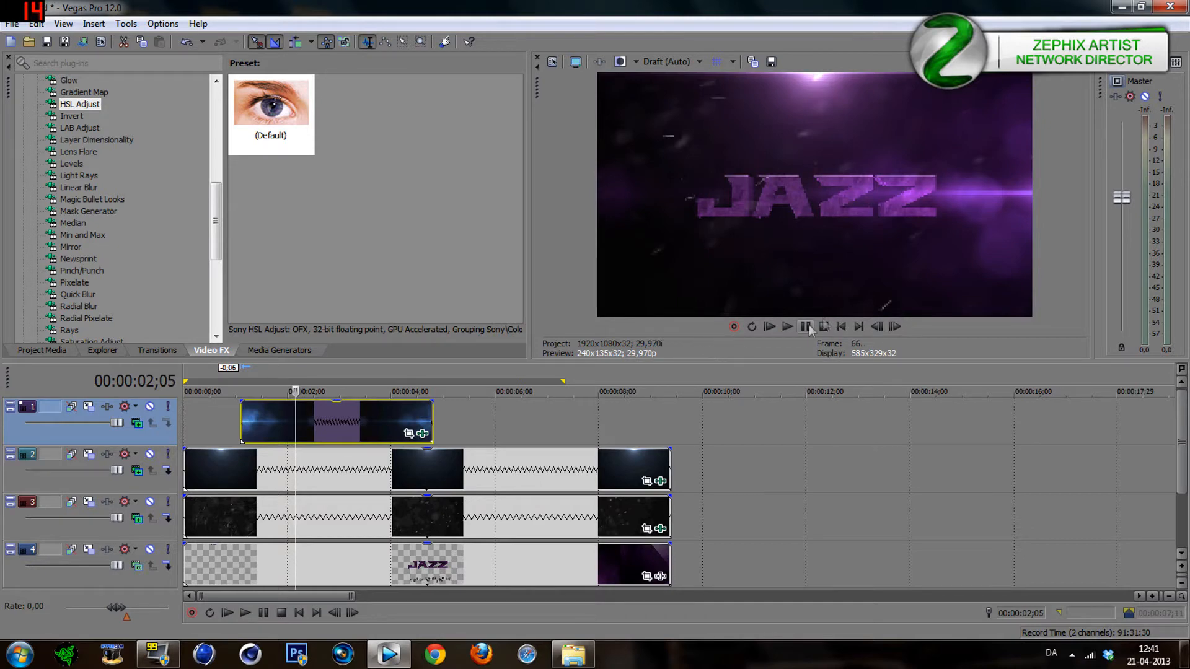
left_click(769, 327)
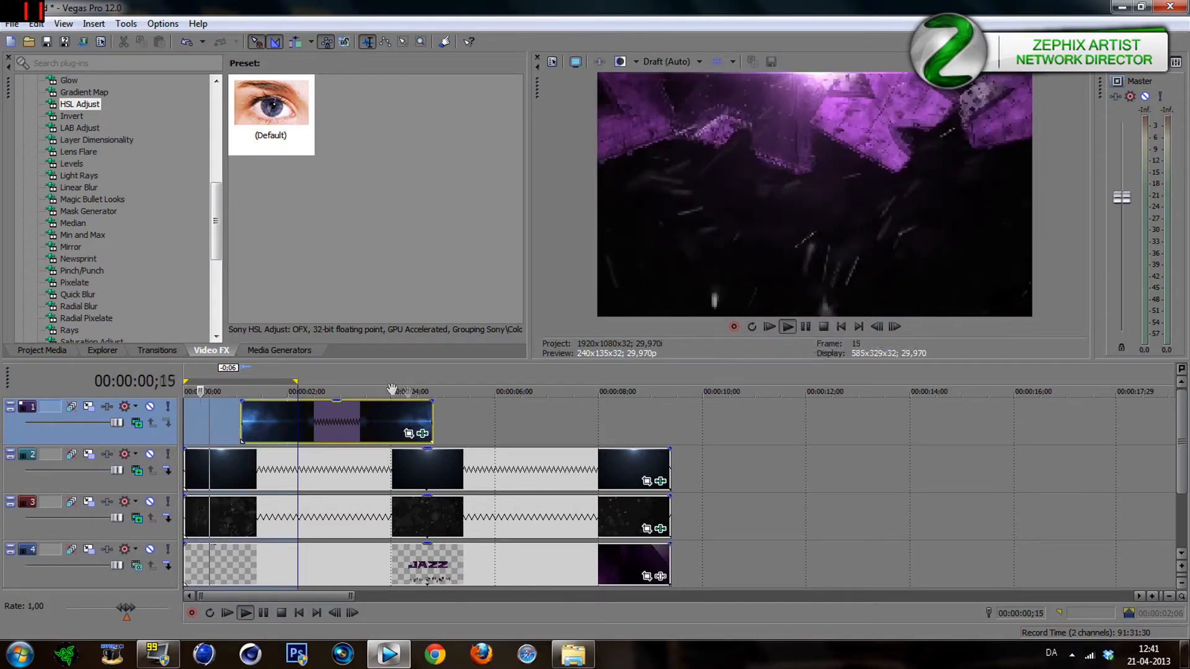
left_click(806, 328)
left_click(807, 329)
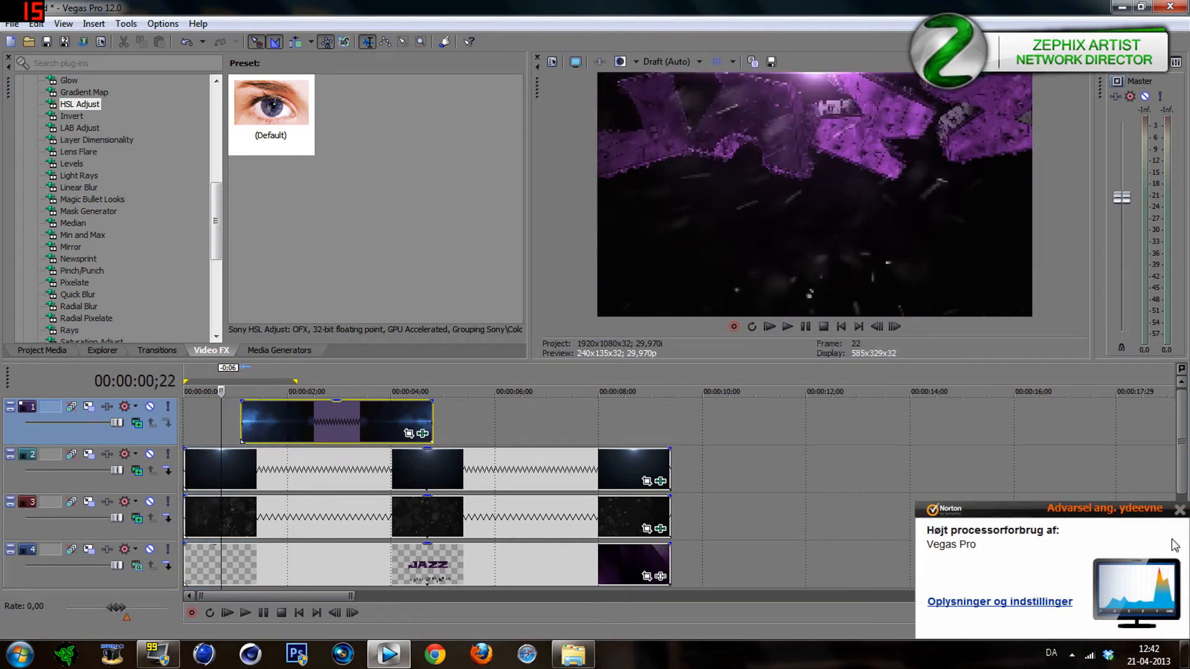
left_click(1180, 510)
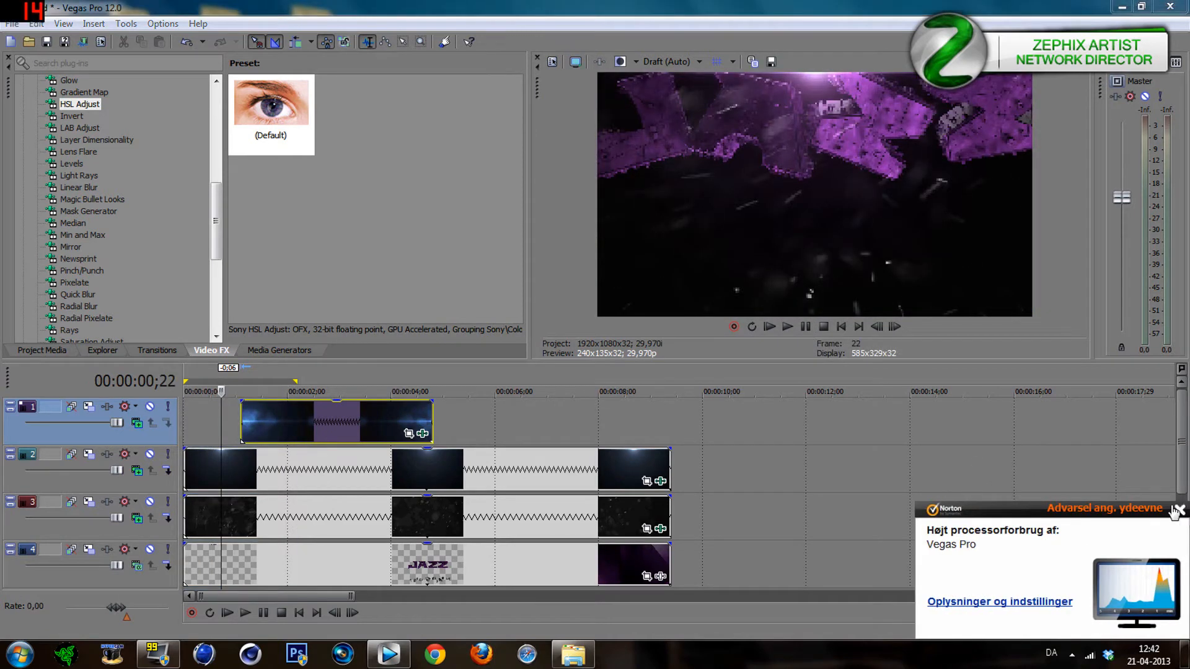
Trim overlay clip 5 to end at 00:00:02;06 and add short fades at both of its ends.
left_click(296, 418)
left_click(298, 419)
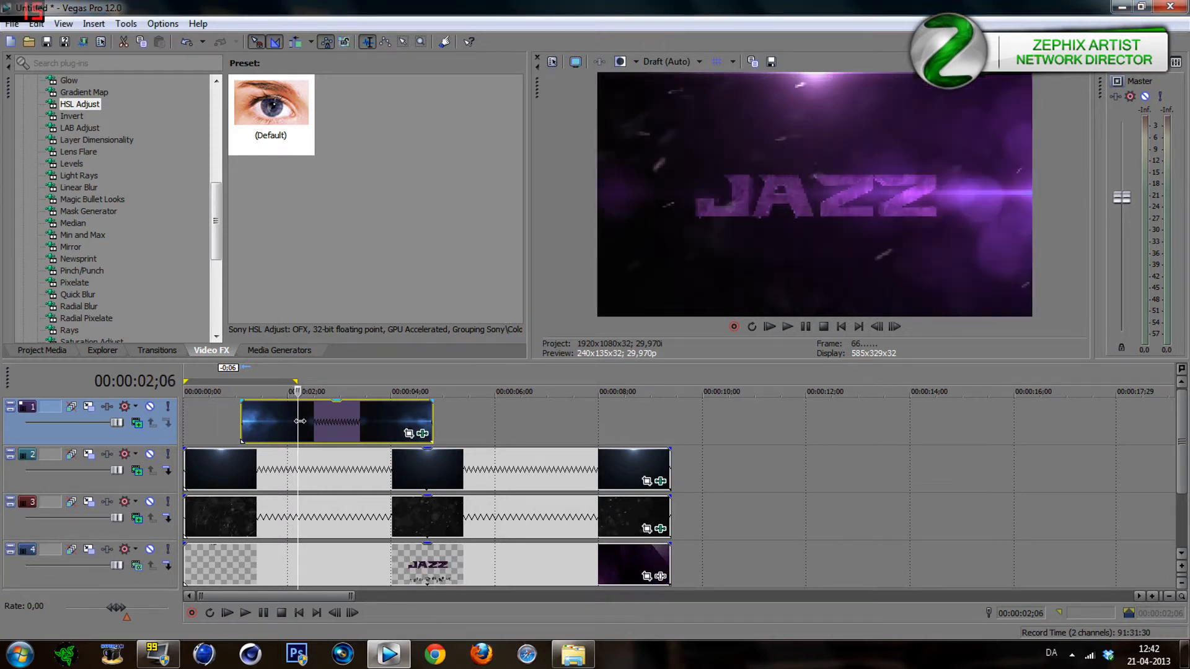
key("s")
left_click(321, 429)
key("Delete")
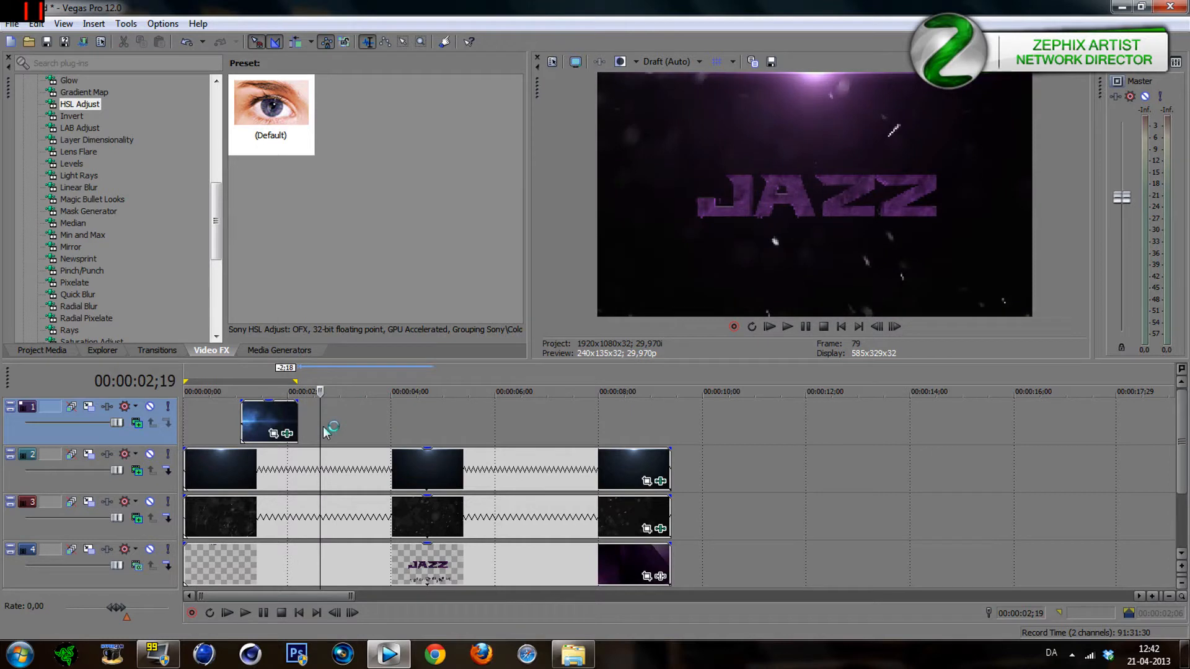
left_click_drag(242, 401, 241, 403)
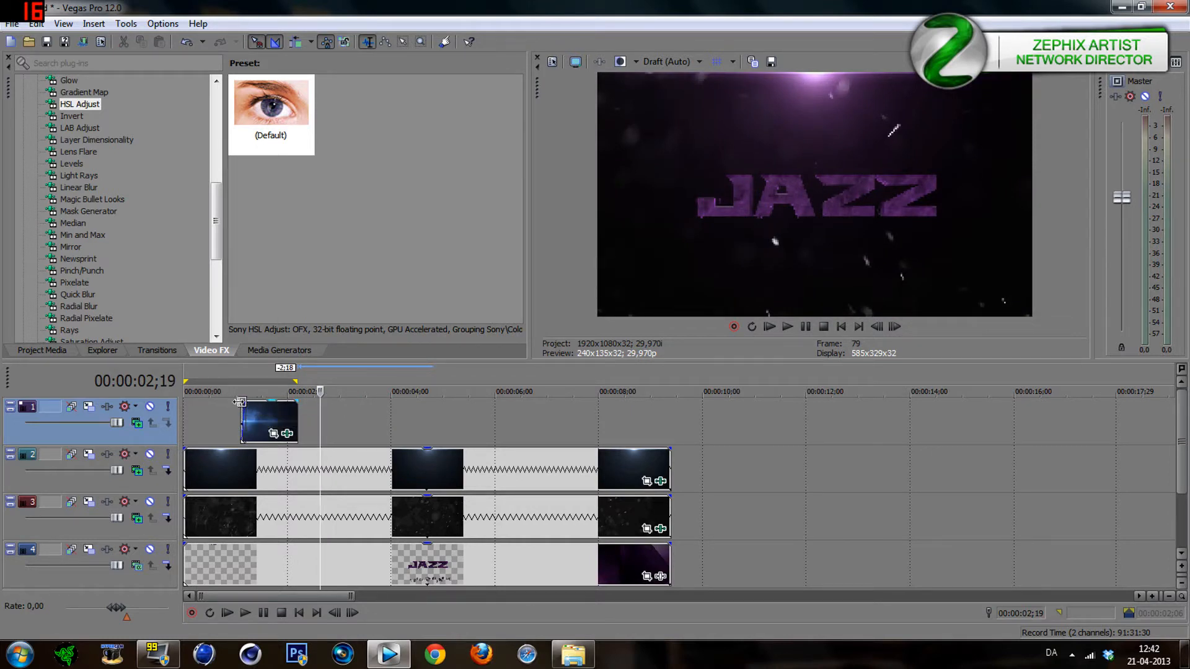
left_click_drag(300, 402, 298, 401)
Add fade-ins of about 9 frames to the overlay clips on tracks 2 and 3.
left_click(225, 422)
left_click(192, 415)
left_click(189, 424)
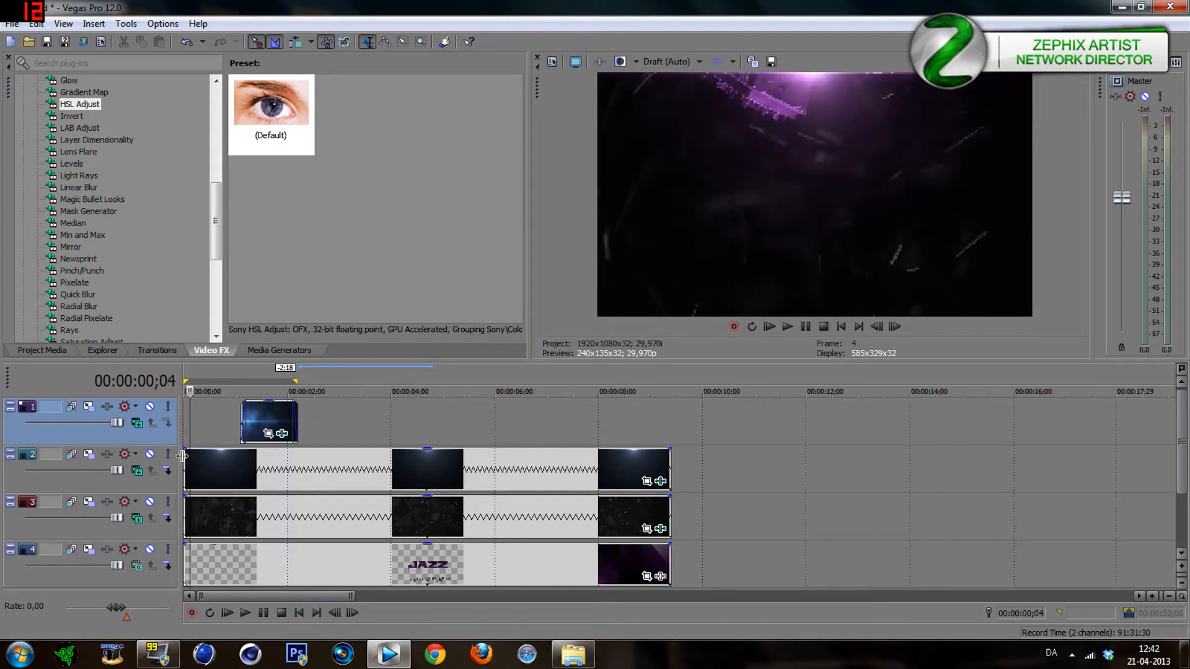
left_click(234, 473)
left_click_drag(184, 448, 198, 451)
left_click_drag(192, 500, 197, 499)
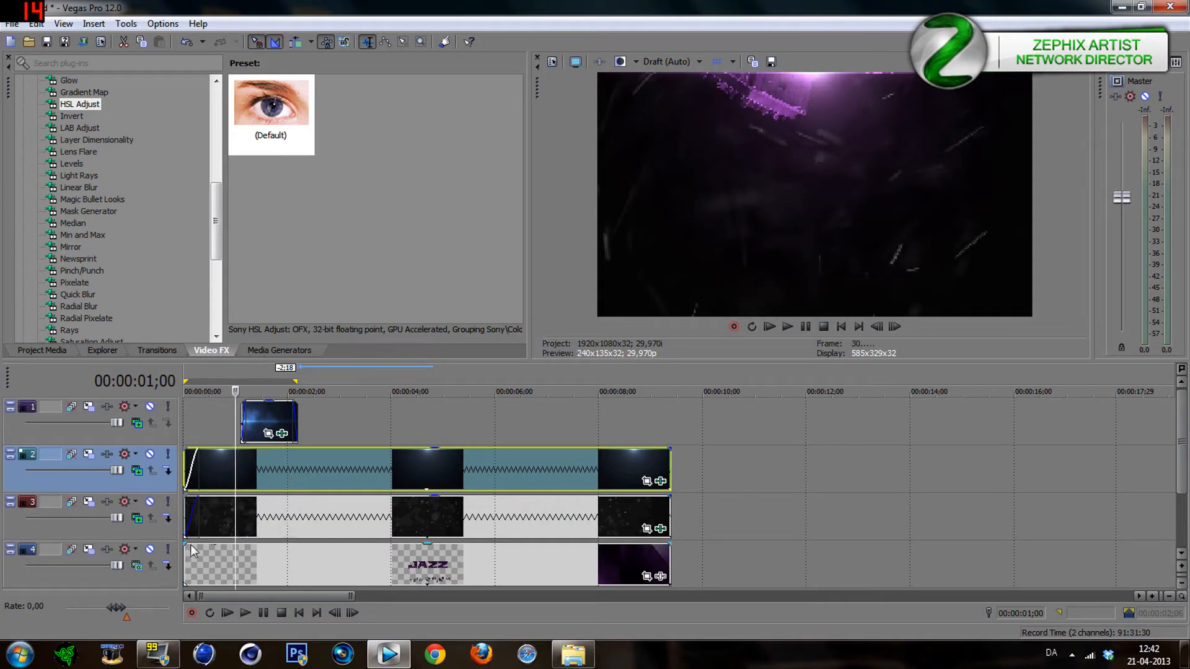
Move the JAZZ clip on track 4 to start at 00:00:00;09, where the overlay fade-ins end.
left_click_drag(199, 567, 215, 564)
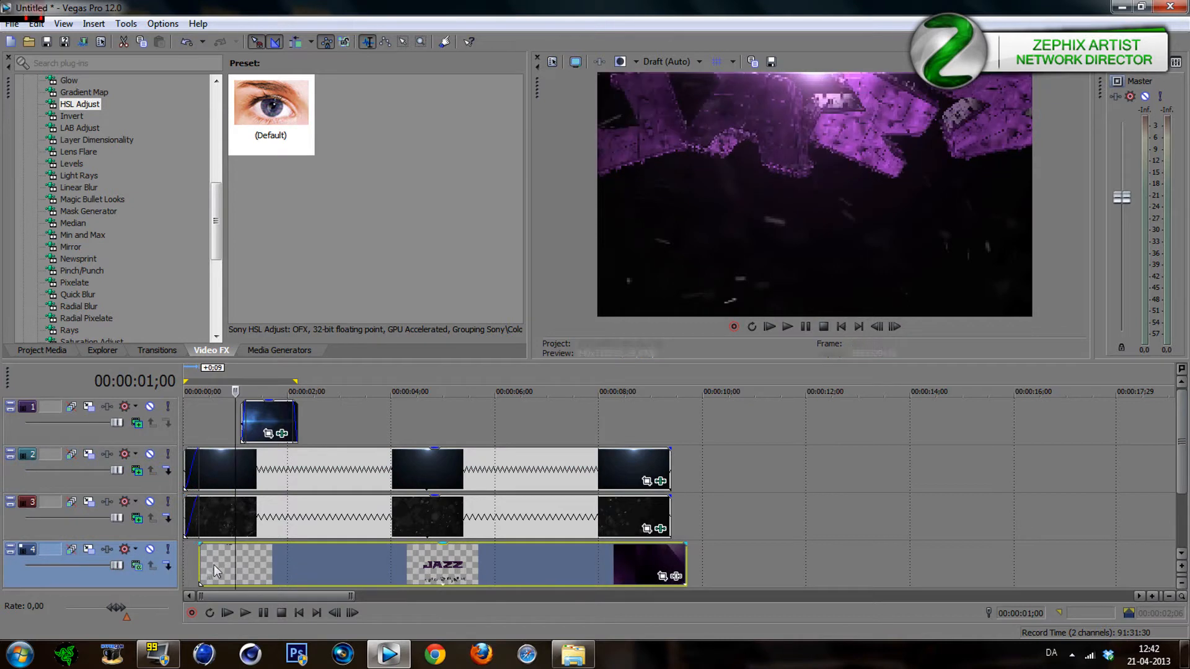
left_click(198, 566)
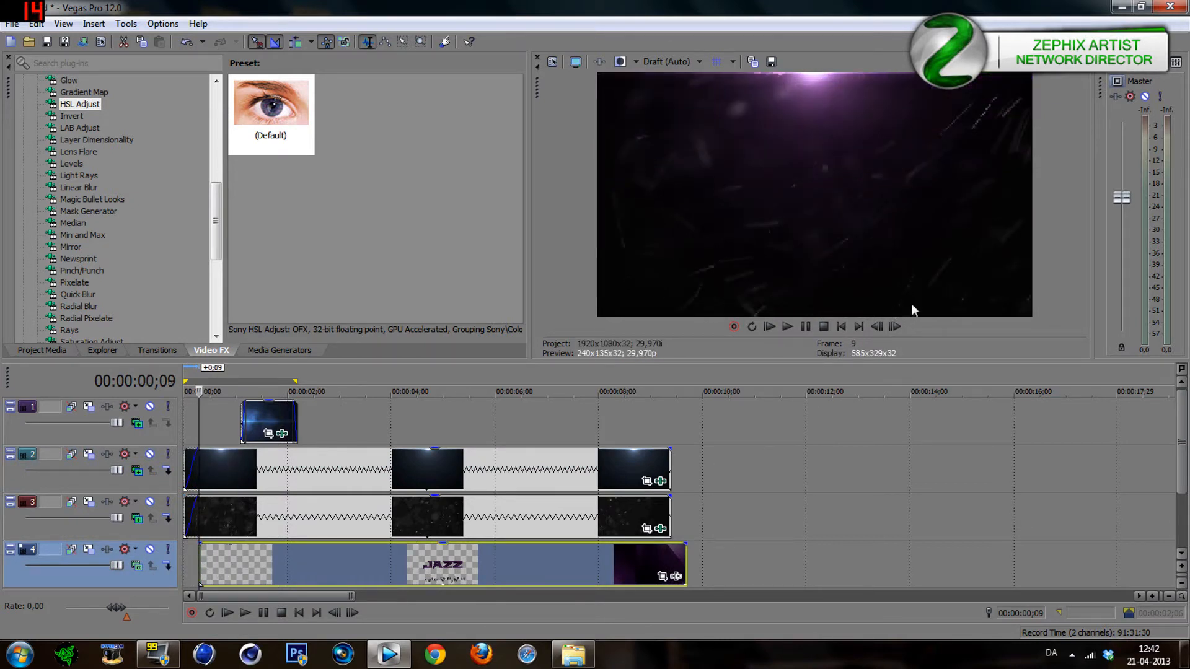
left_click(896, 326)
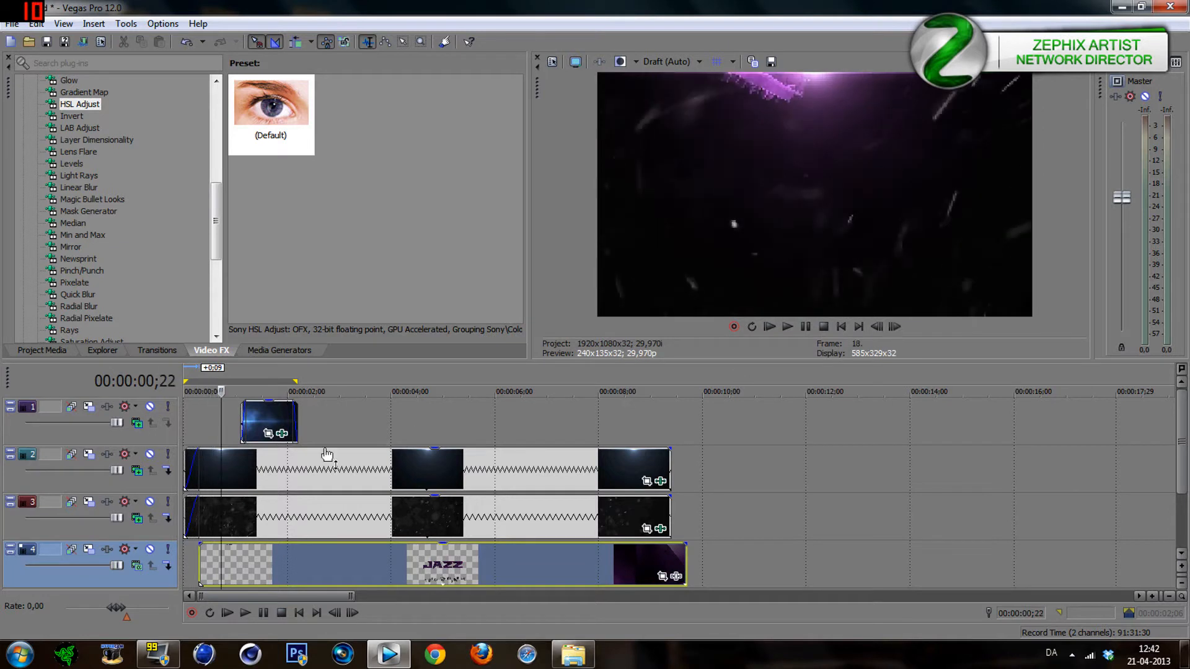
left_click(203, 565)
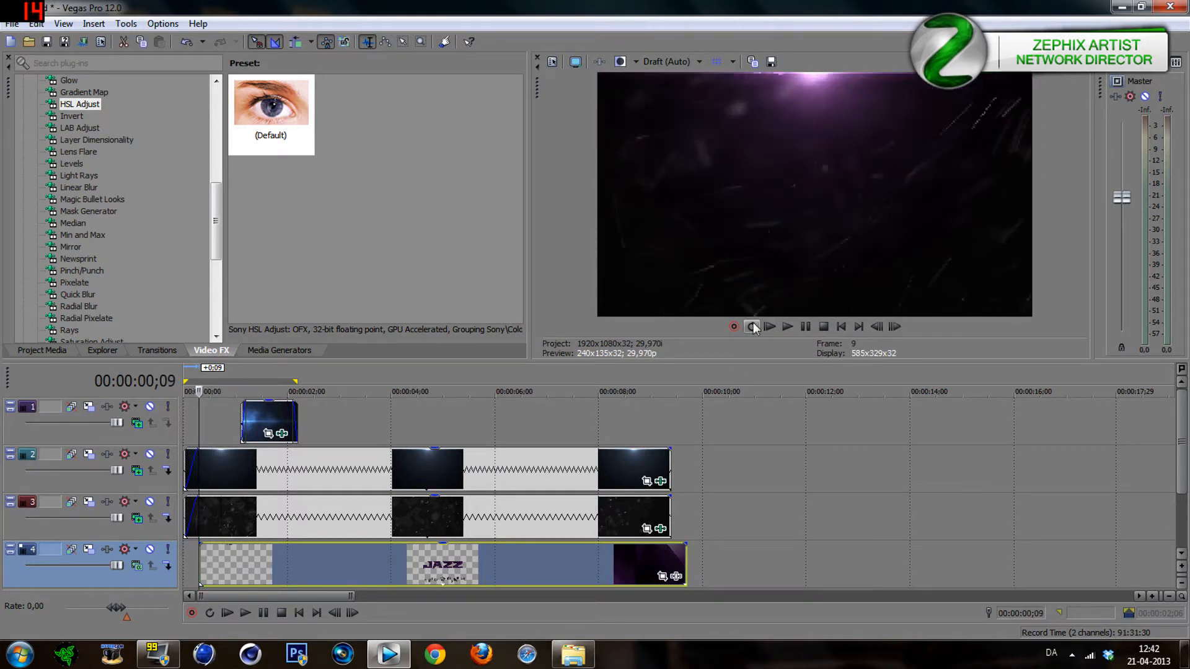
Move the JAZZ clip on track 4 so that it starts at 00:00:01;00.
left_click(254, 582)
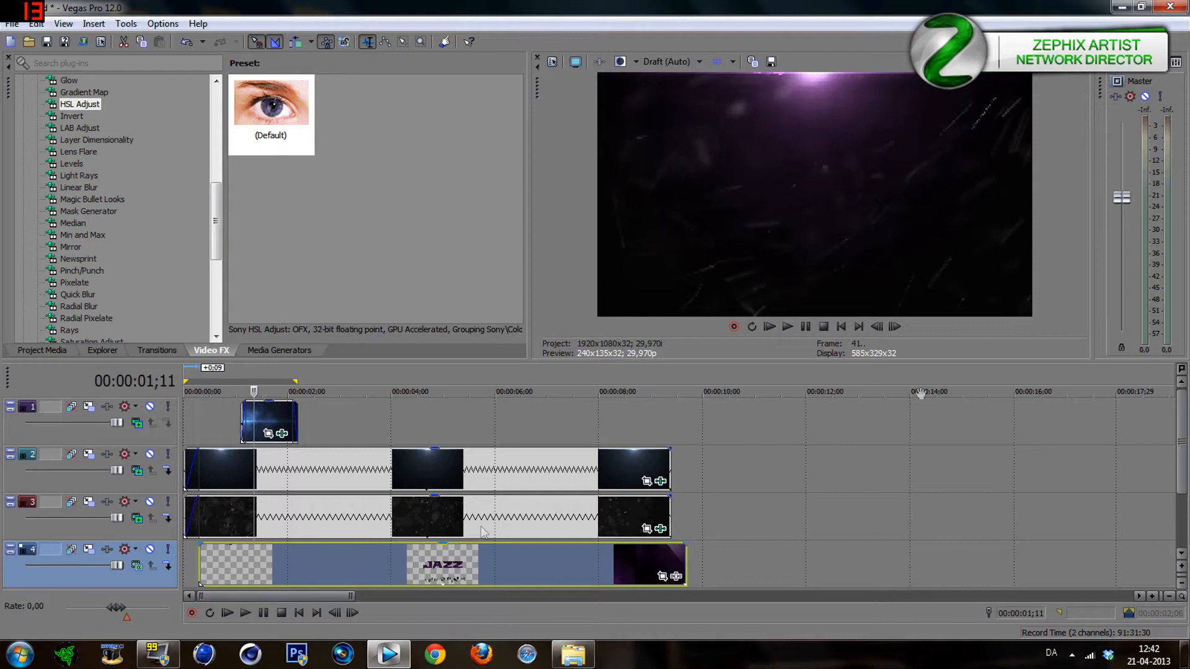
left_click(876, 327)
left_click(876, 326)
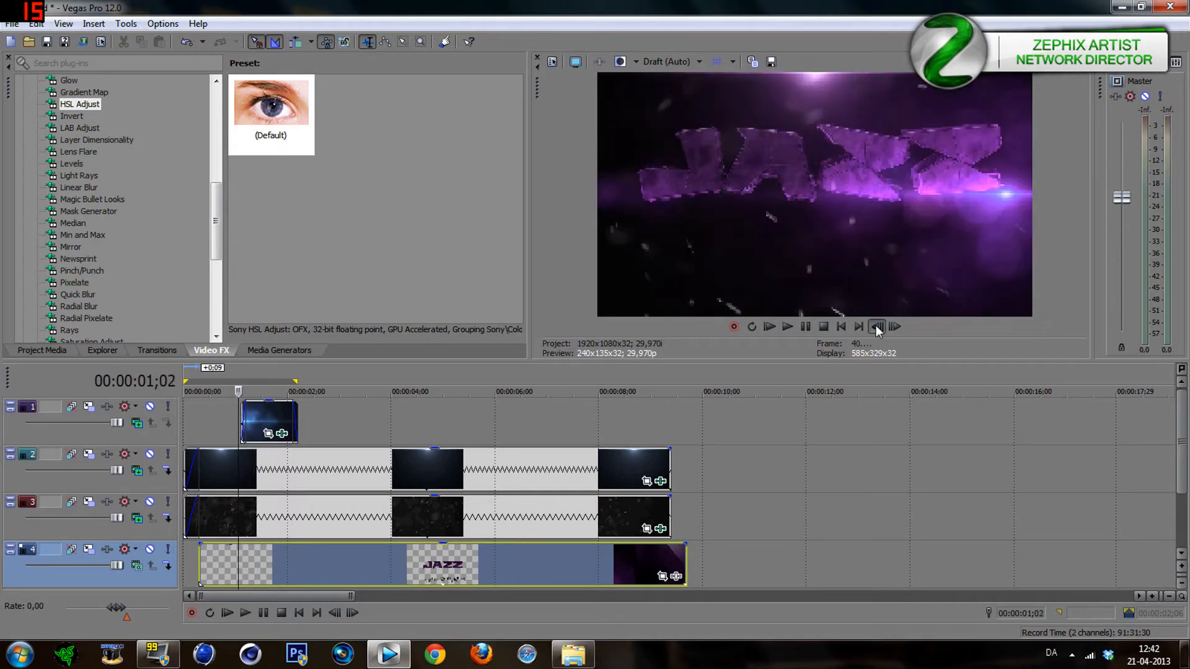
left_click(877, 326)
left_click(876, 327)
left_click(894, 327)
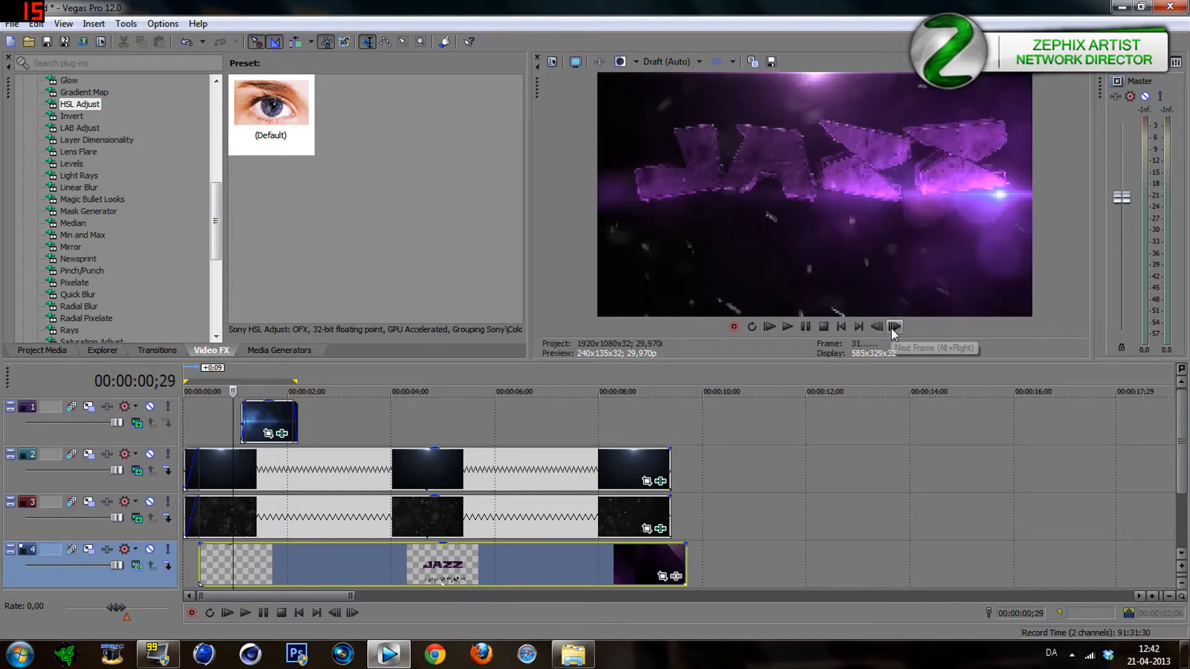
left_click(893, 328)
left_click_drag(254, 565, 292, 572)
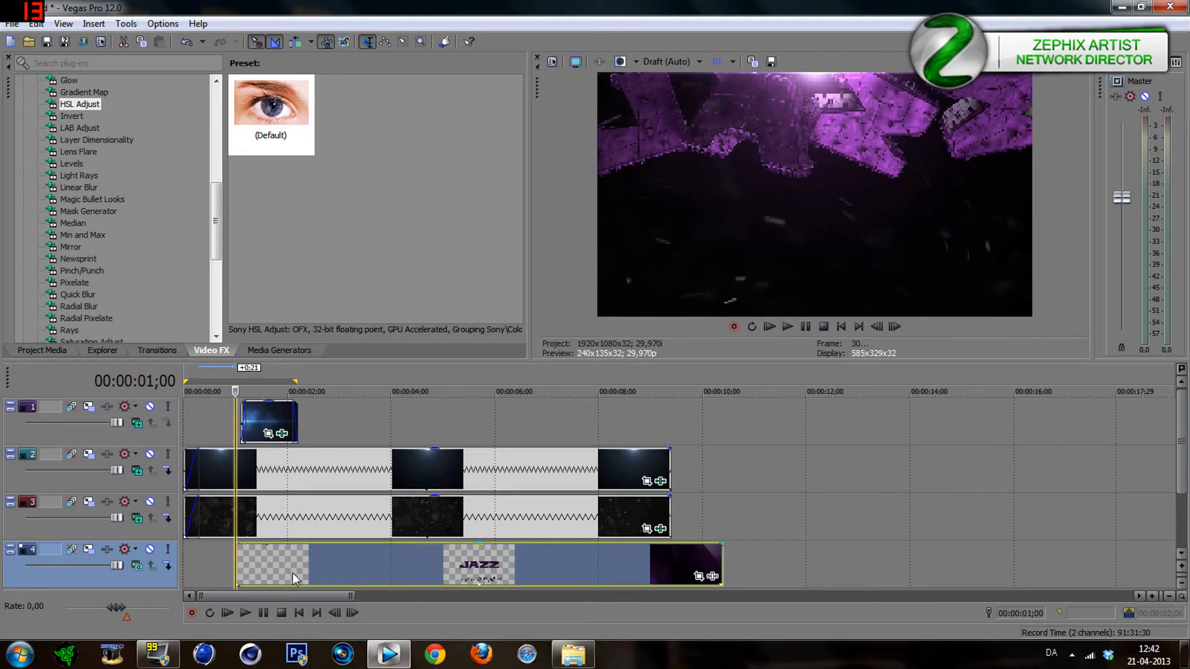
Extend the overlay clips on tracks 2 and 3 to end together with the JAZZ clip.
left_click(668, 516)
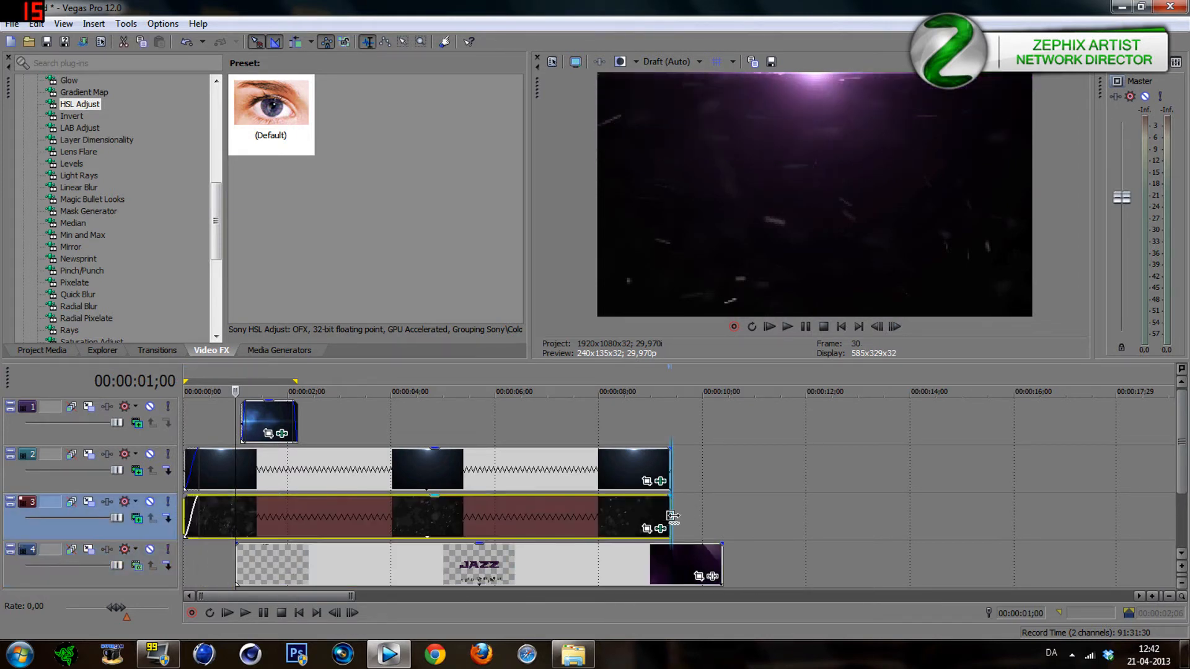
left_click_drag(676, 516, 720, 521)
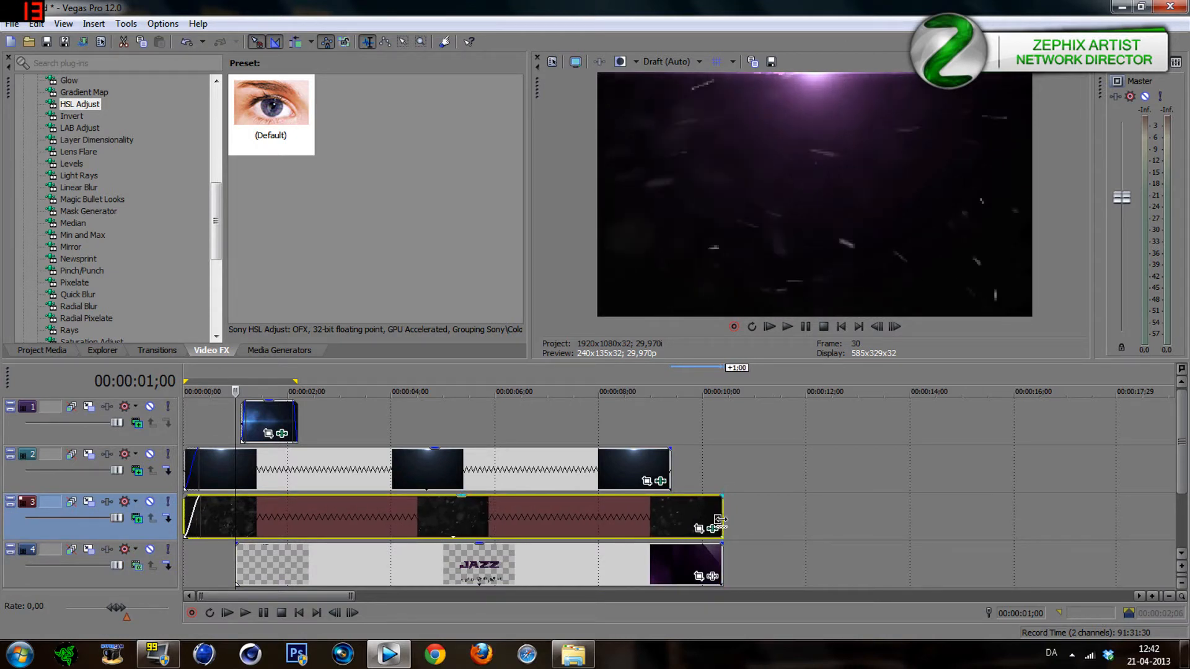
left_click_drag(669, 466, 719, 474)
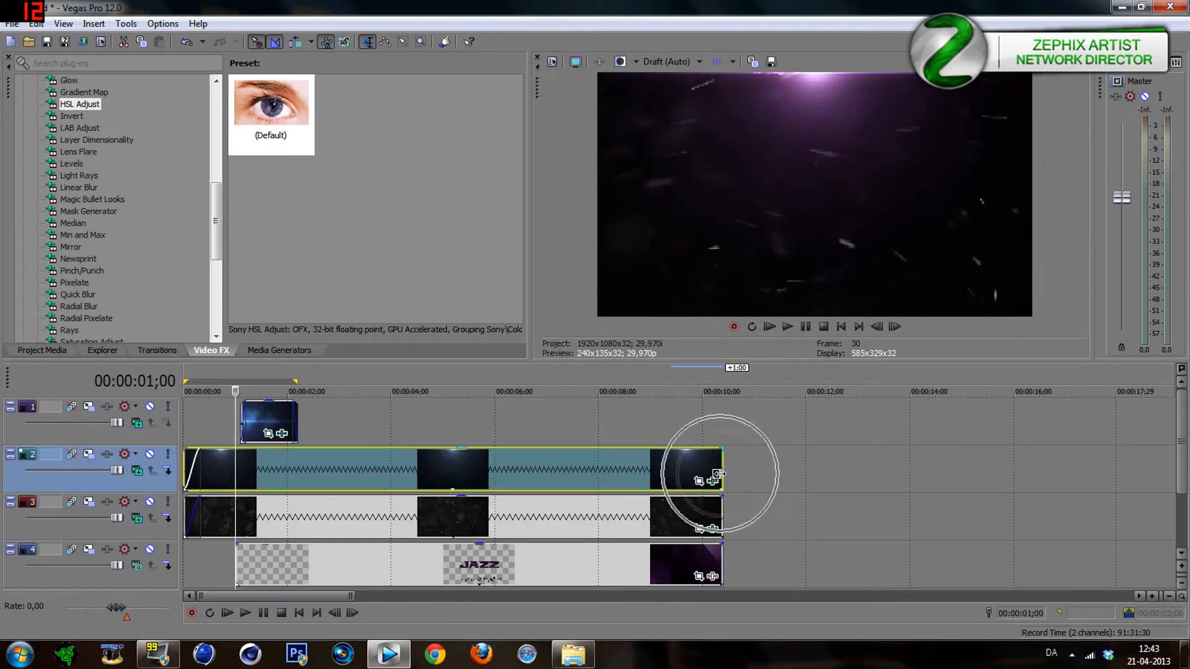
Move overlay clip 5 to start at 00:00:01;27 and check its light sweep frame by frame up to 00:00:03;02.
left_click(259, 420)
left_click(894, 327)
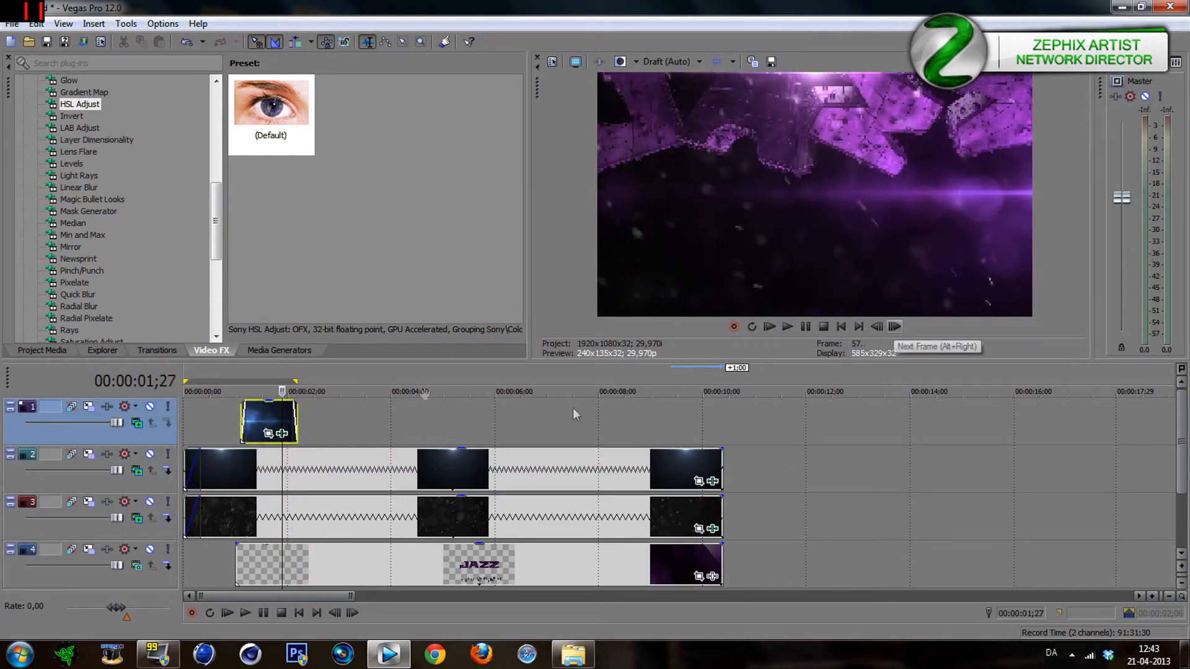
left_click_drag(268, 424, 310, 429)
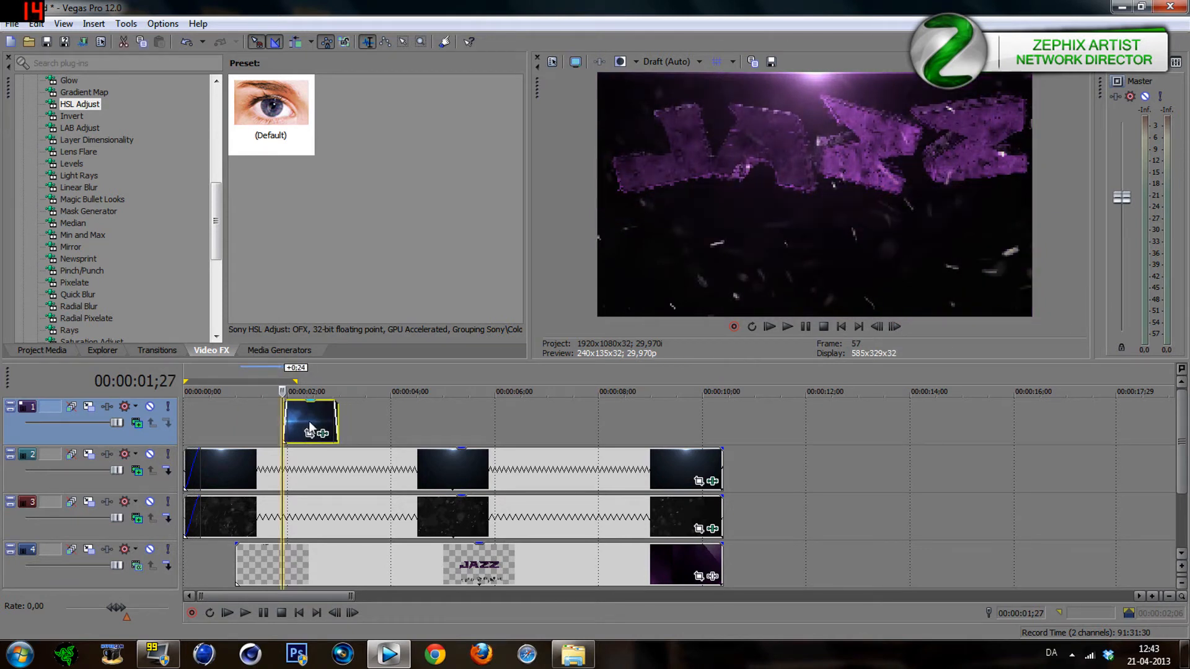
left_click(895, 327)
left_click(896, 327)
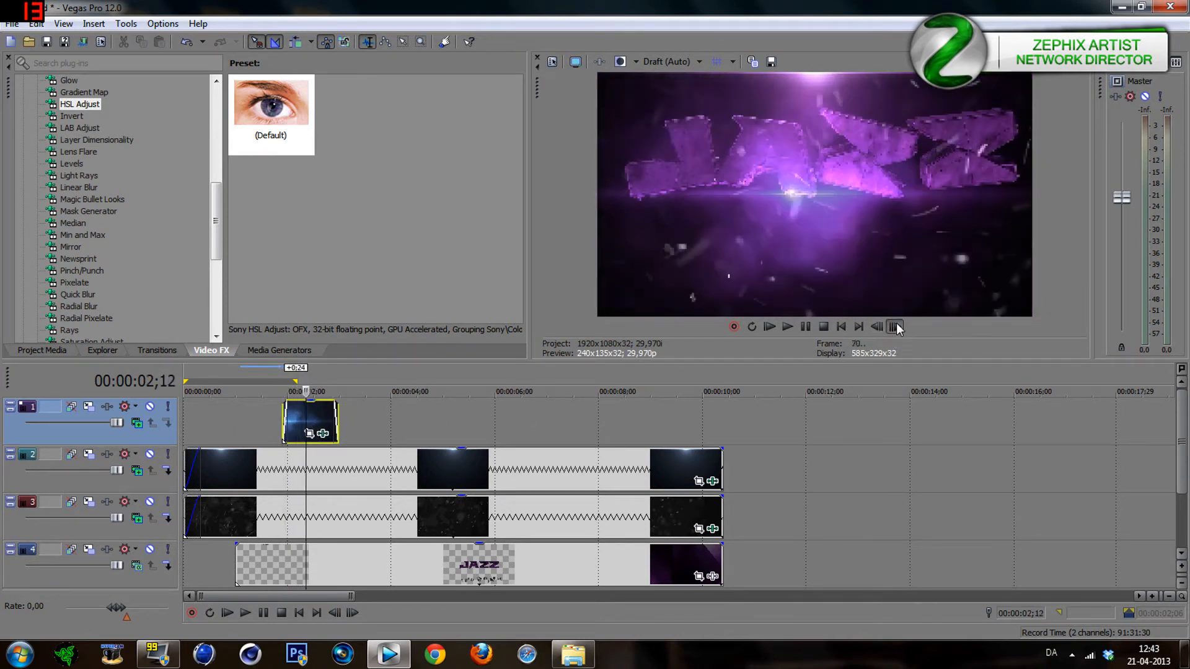
left_click(897, 326)
left_click(896, 327)
left_click(896, 327)
left_click(896, 327)
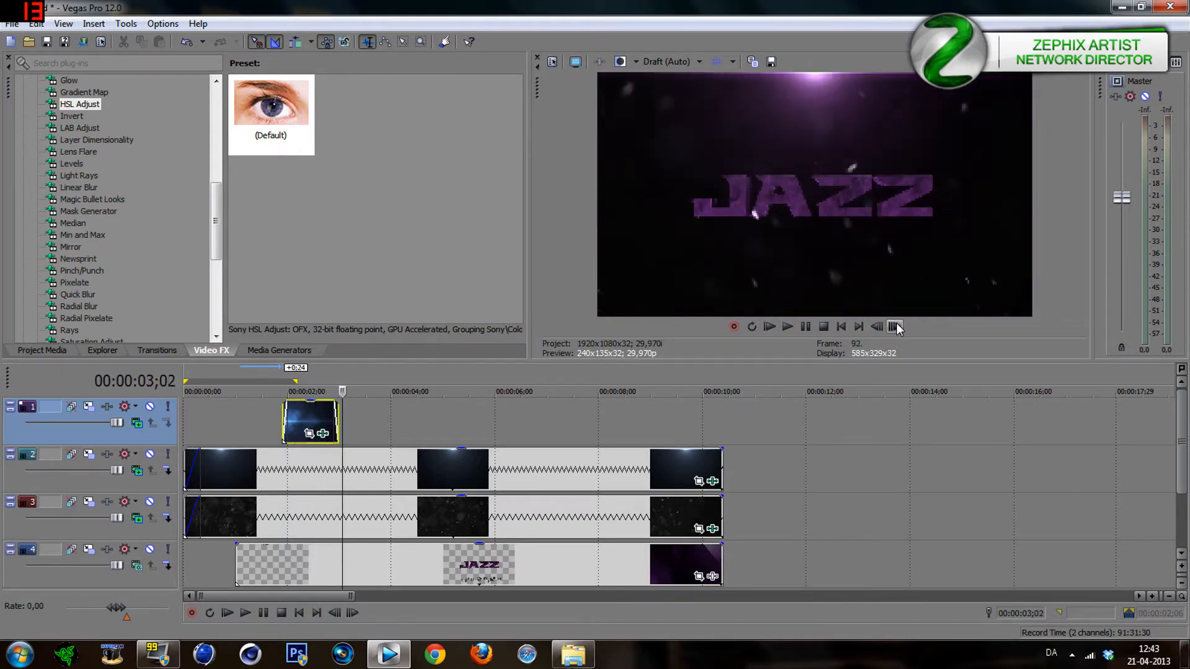
Lengthen the fade-ins of the overlay clips on tracks 2 and 3 to about half a second.
left_click_drag(198, 530, 213, 530)
left_click_drag(198, 477, 212, 478)
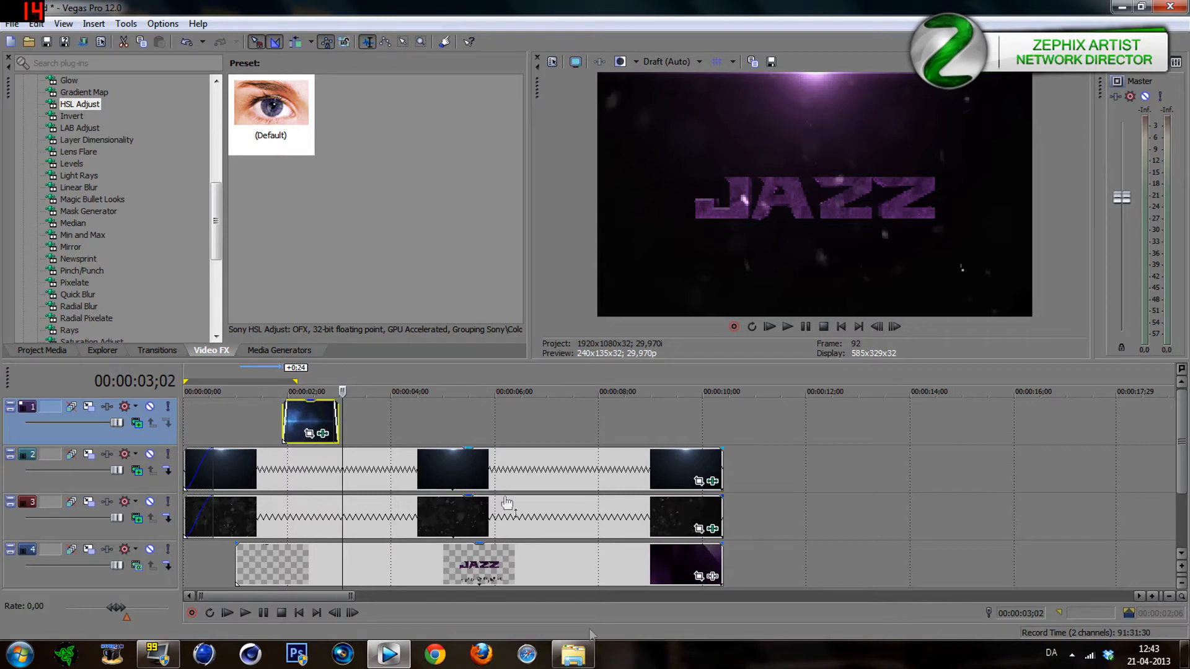
Switch to the Overlays folder in Windows Explorer and look over the overlay clips 34 and Blue.
left_click(585, 661)
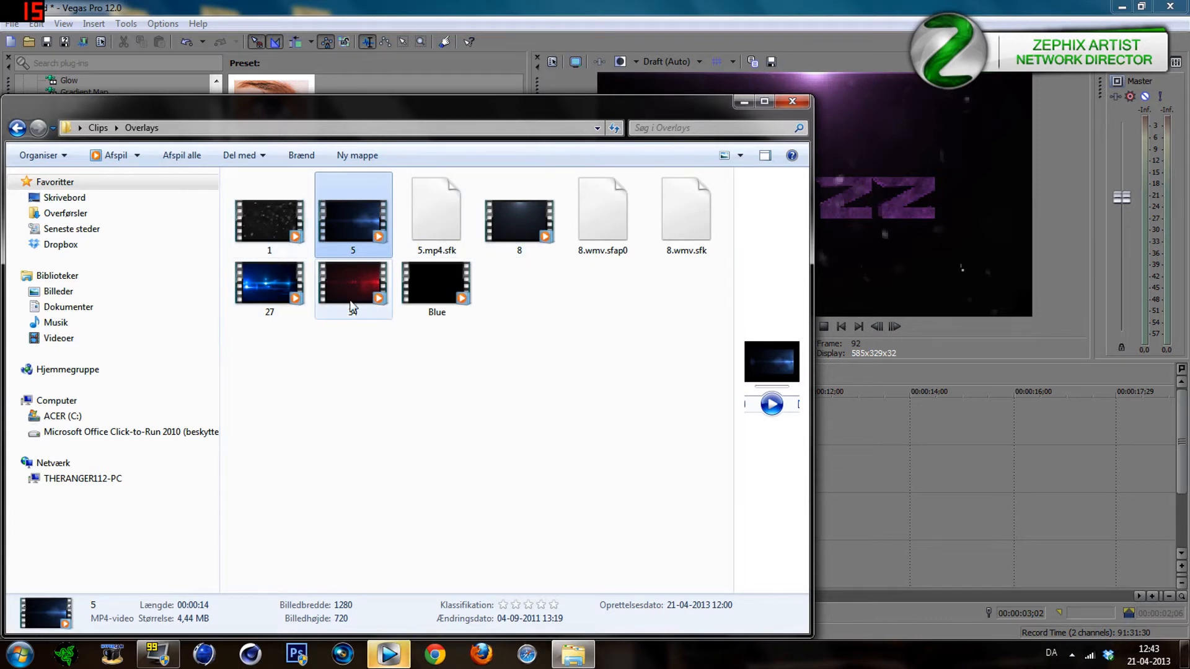
left_click(362, 288)
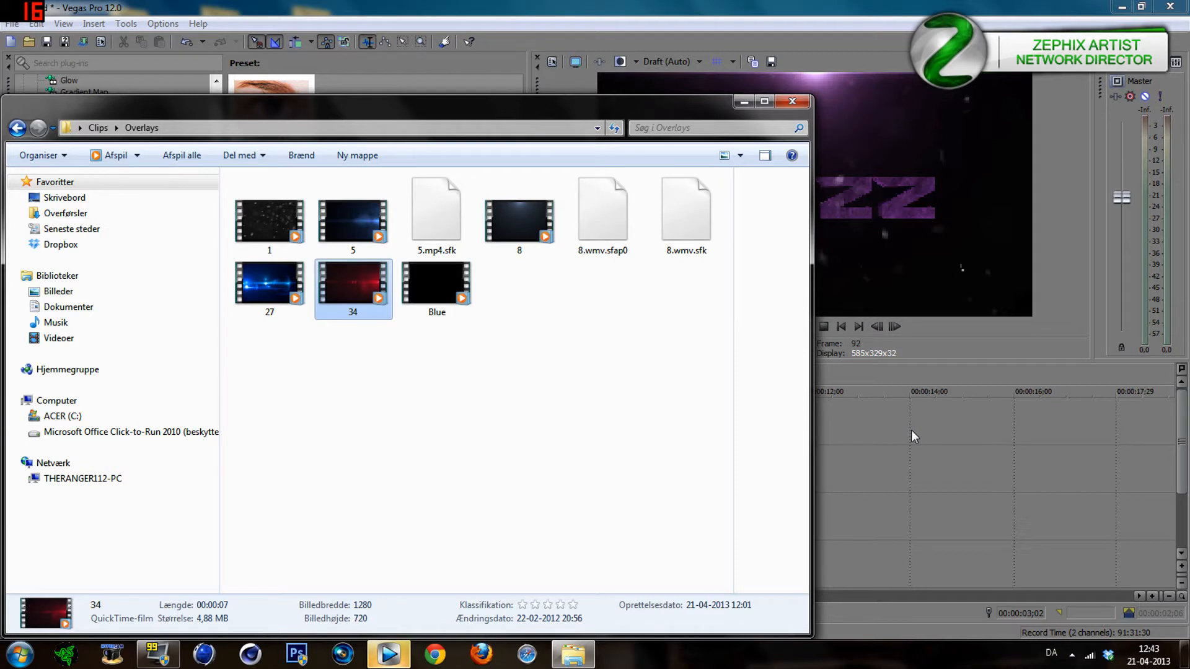
left_click_drag(912, 430, 415, 302)
left_click(425, 295)
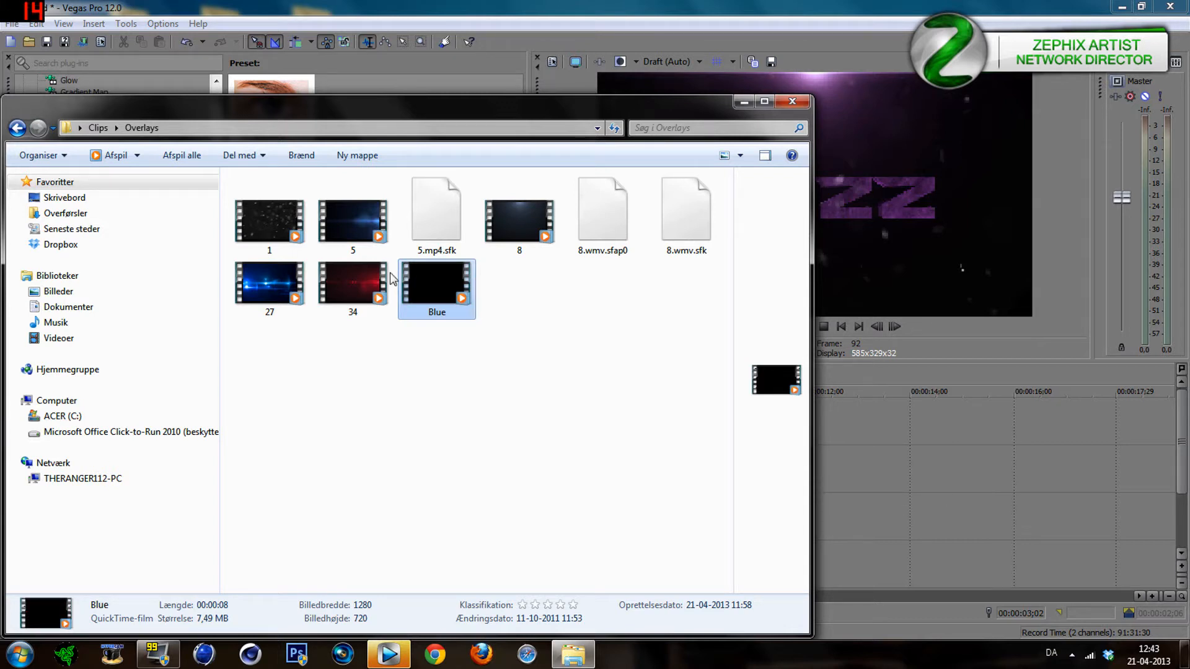
Add the Blue overlay clip to track 2 beyond the end of the other clips and skim through its shockwave animation.
left_click_drag(453, 291, 982, 474)
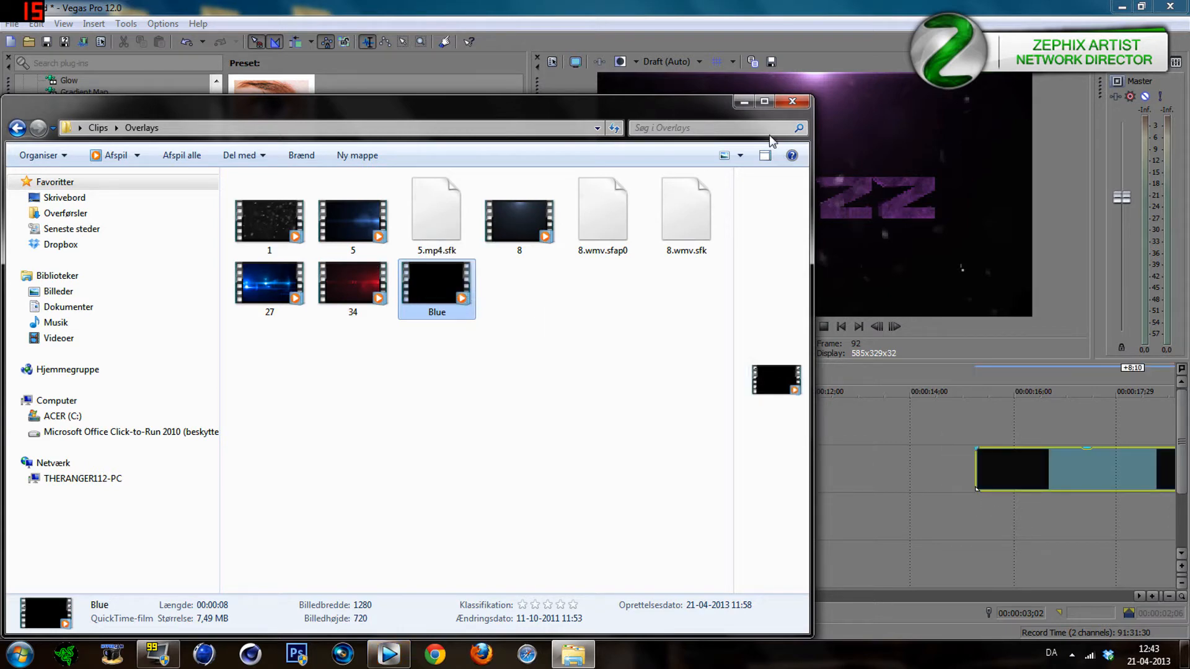
left_click(743, 102)
left_click(1046, 472)
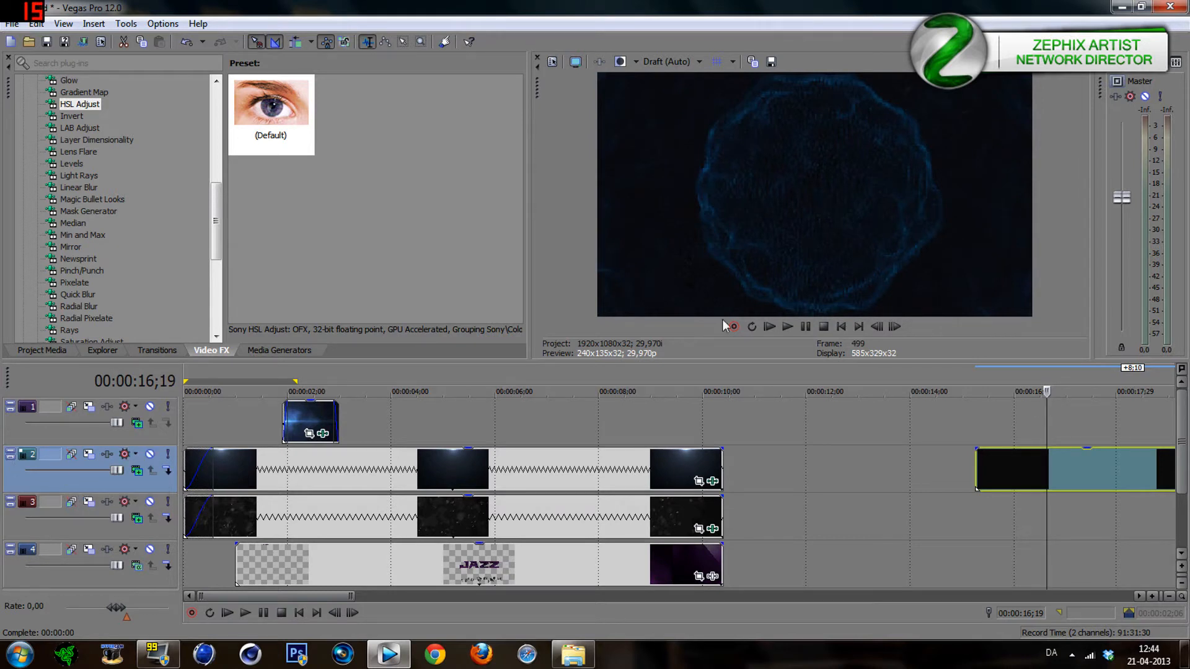
left_click(991, 471)
left_click(984, 471)
left_click(1008, 477)
left_click(1033, 472)
left_click(1066, 475)
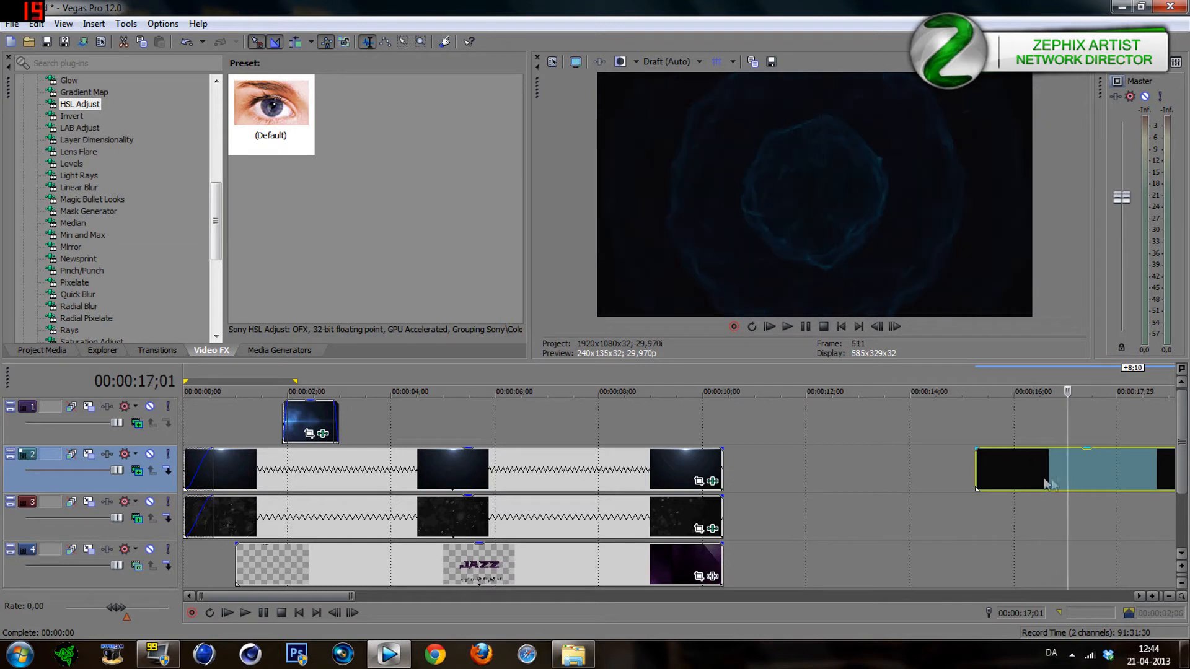
Trim the empty start of the Blue clip to 00:00:15;28, just before the shockwave appears.
left_click(1005, 470)
left_click(996, 469)
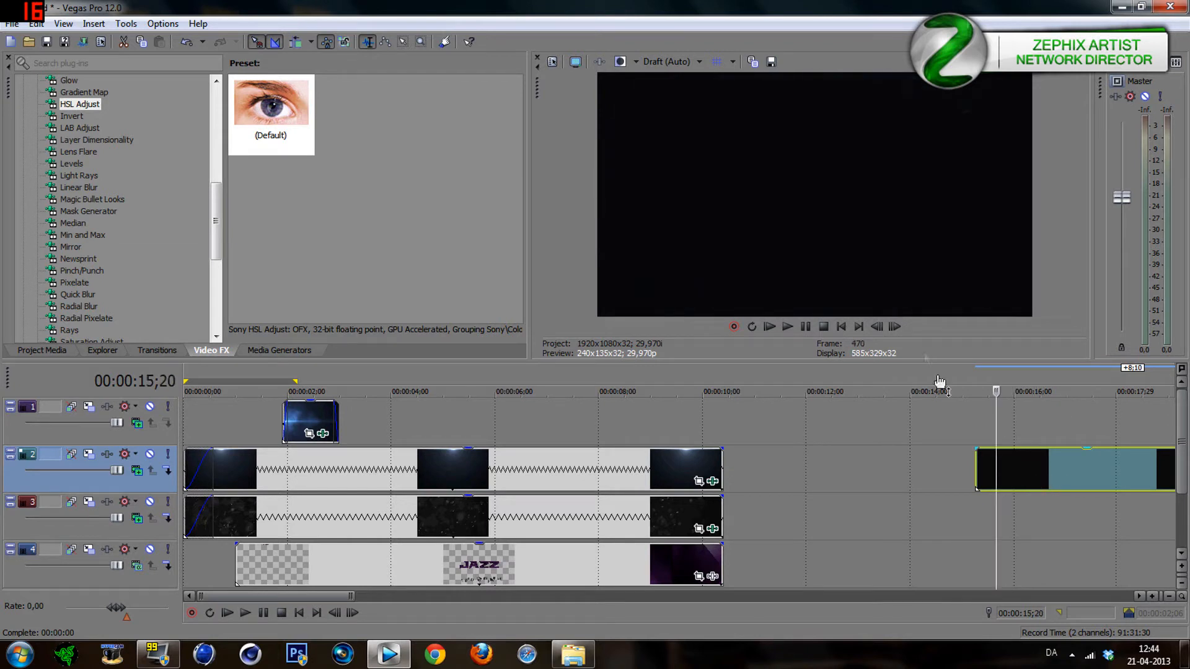
left_click(893, 326)
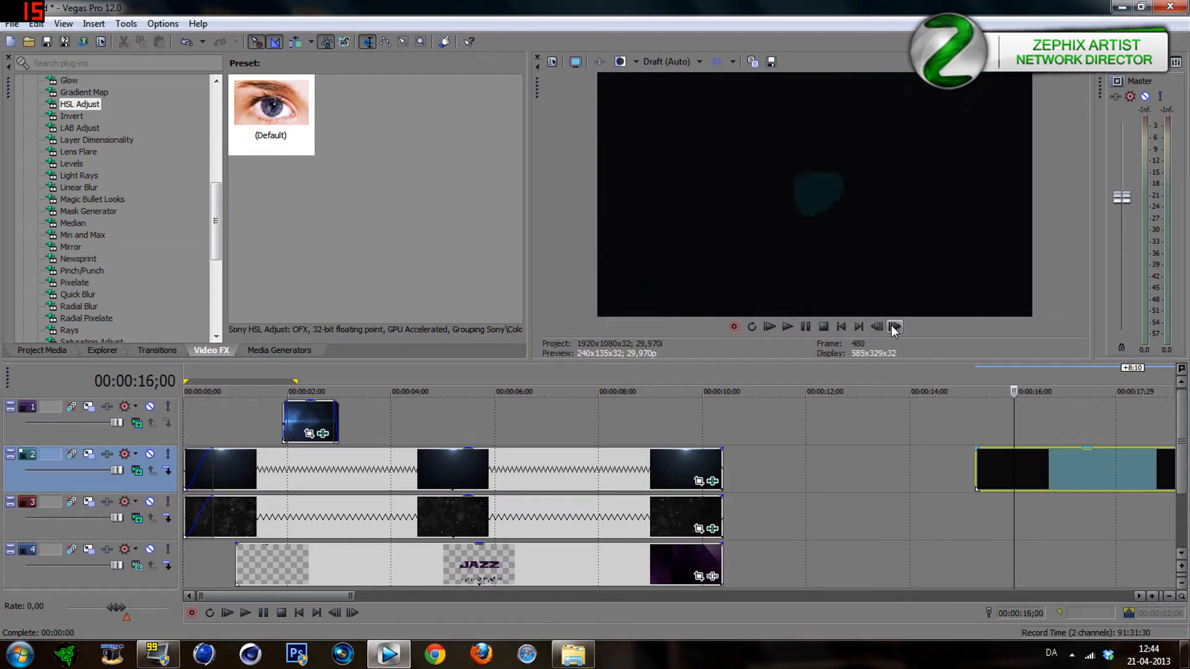
left_click(875, 325)
left_click(875, 326)
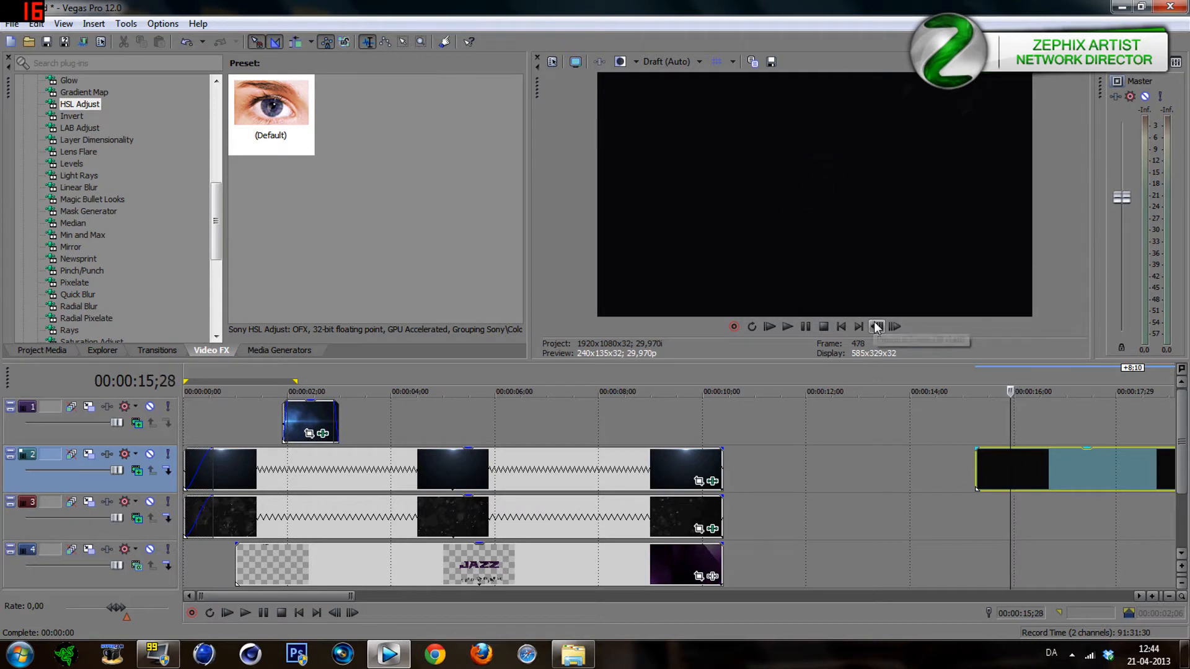
left_click_drag(997, 473, 1000, 478)
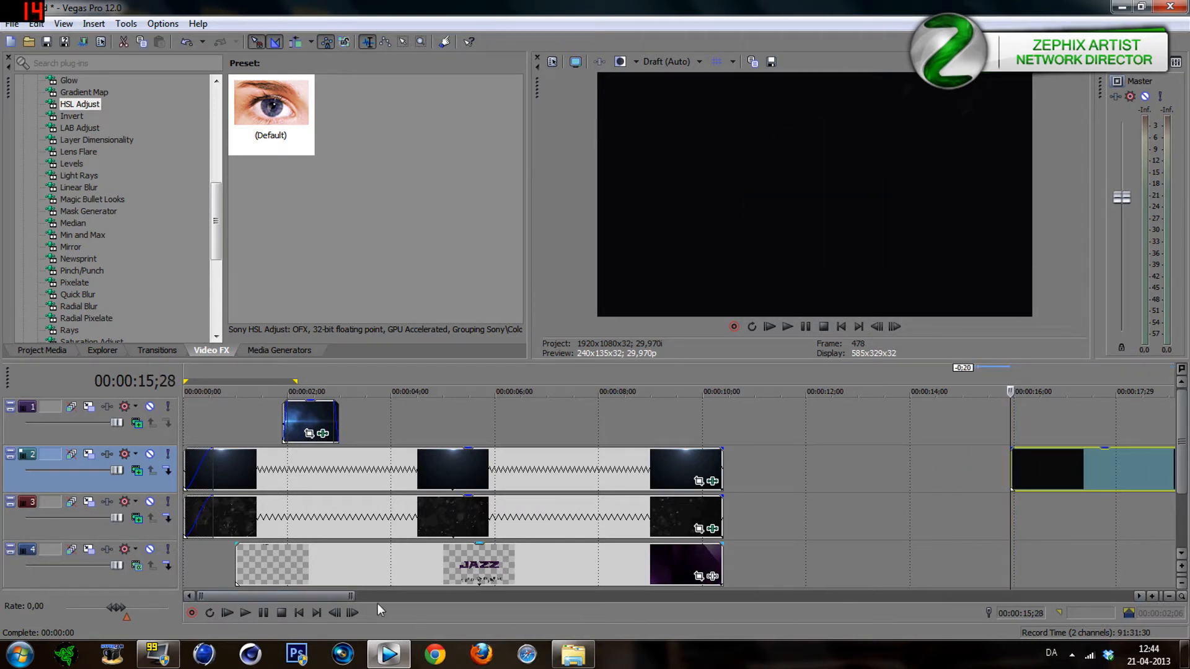
Trim the end of the Blue clip to 00:00:17;10, where the shockwave has faded out.
left_click_drag(337, 597, 423, 604)
left_click(535, 465)
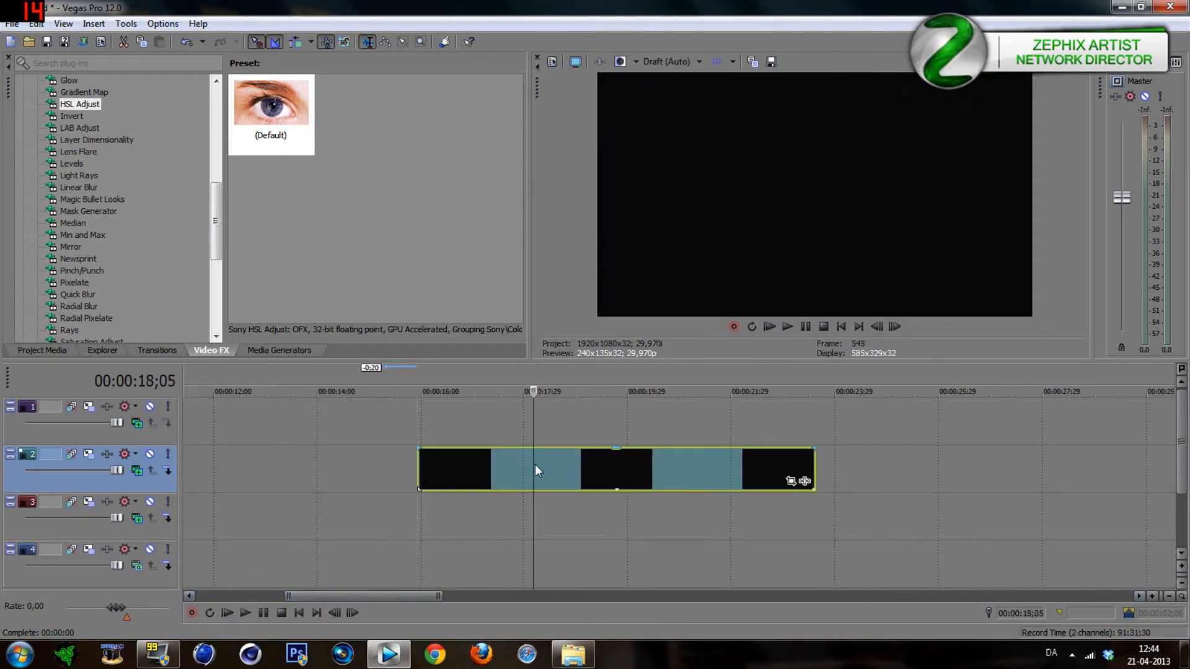
left_click(882, 328)
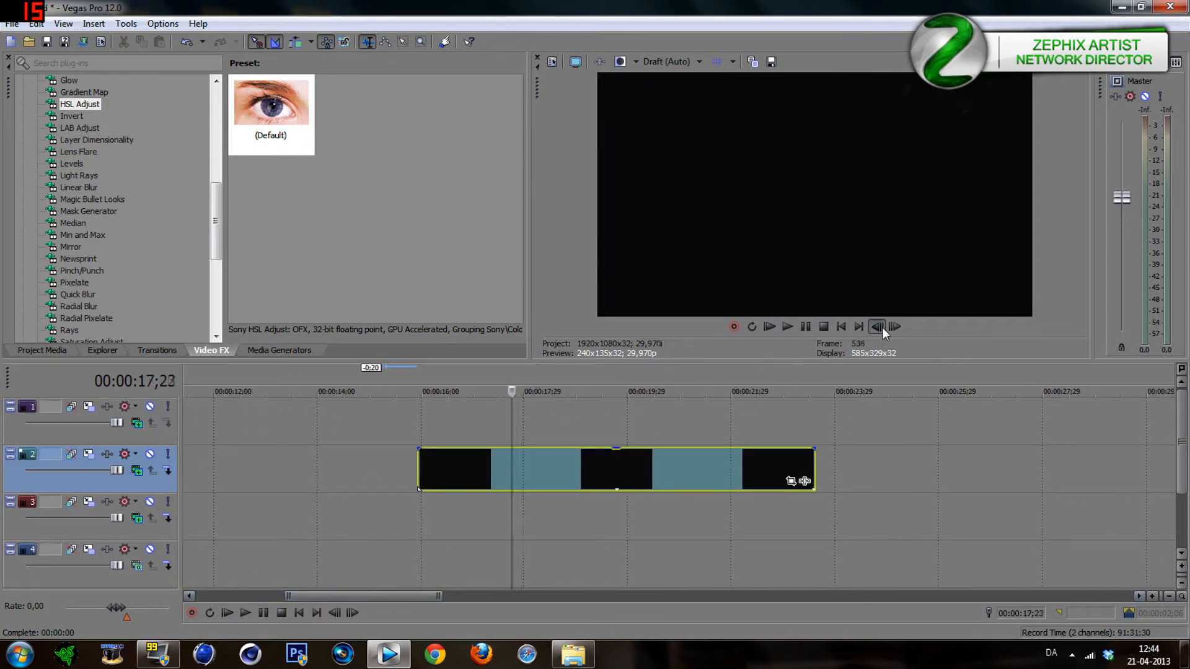
left_click(882, 329)
left_click(878, 327)
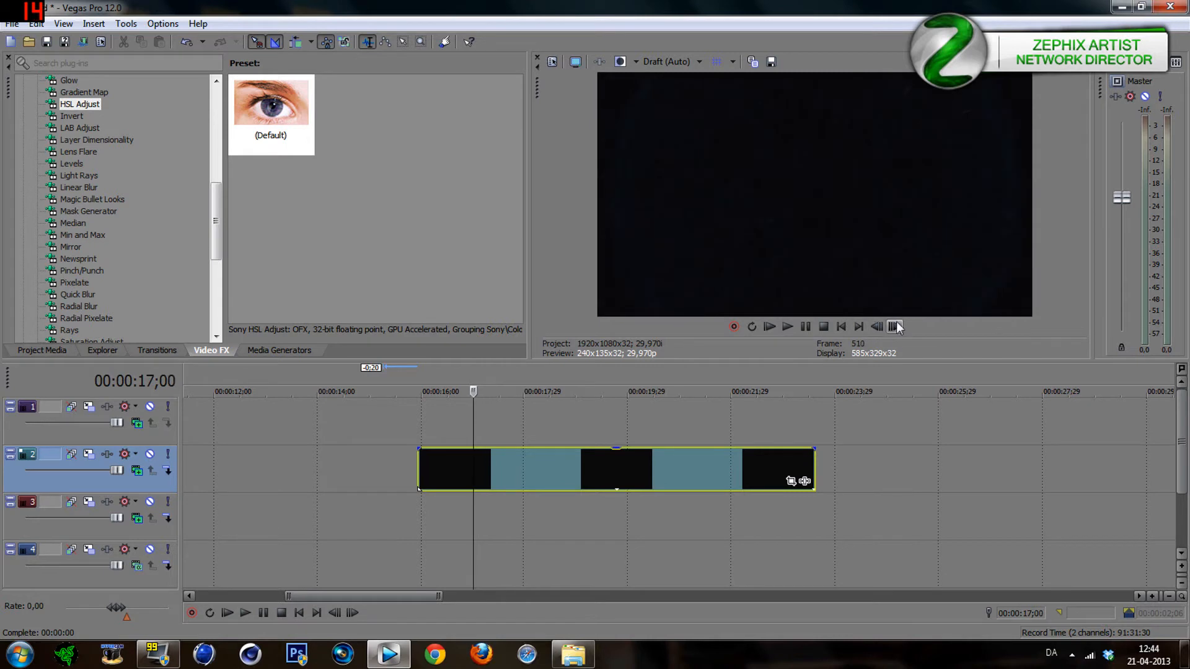
left_click(896, 326)
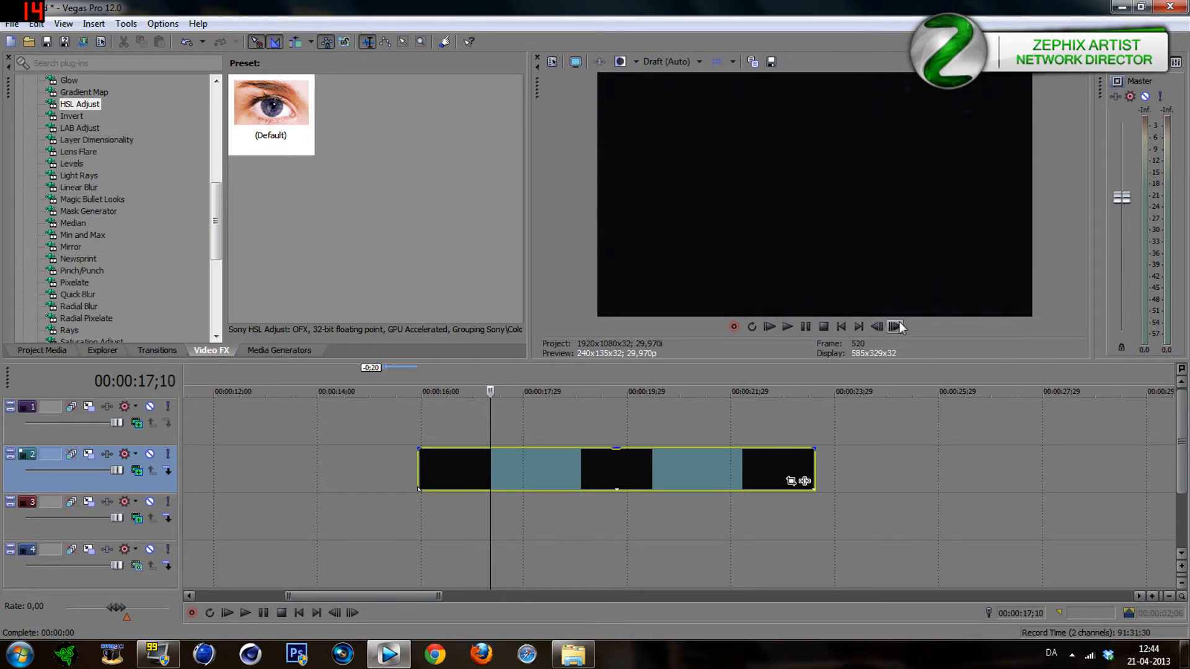
left_click_drag(811, 463, 490, 463)
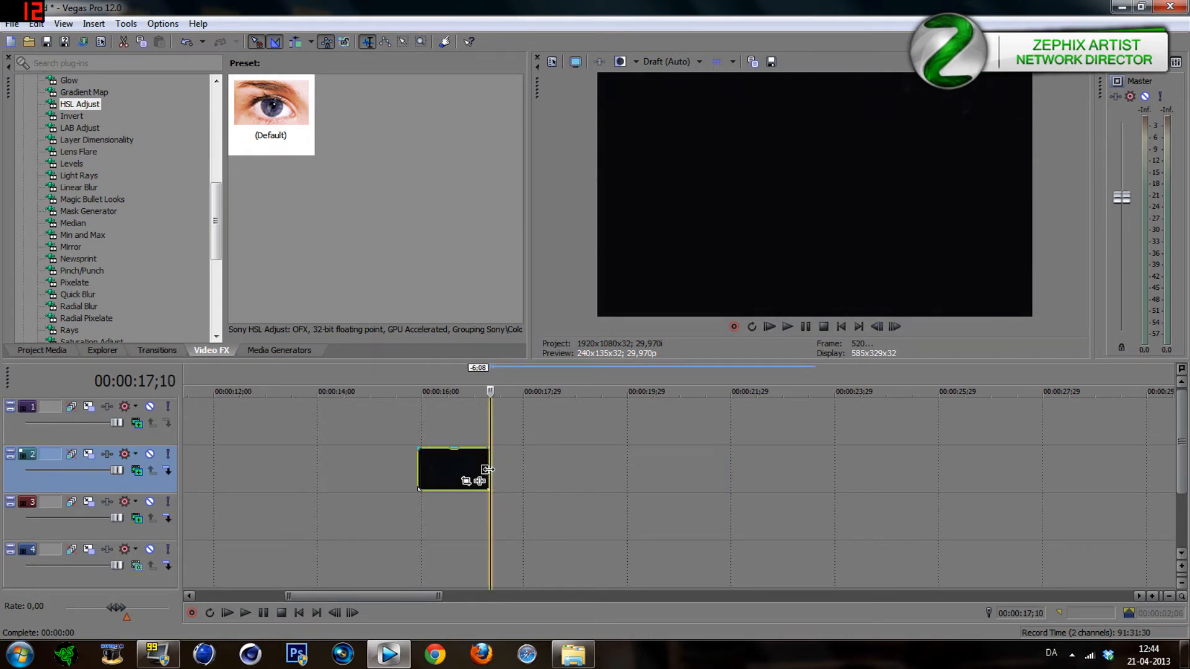
Place the trimmed Blue clip on its own new video track and move that track below the JAZZ track.
right_click(168, 479)
left_click(261, 291)
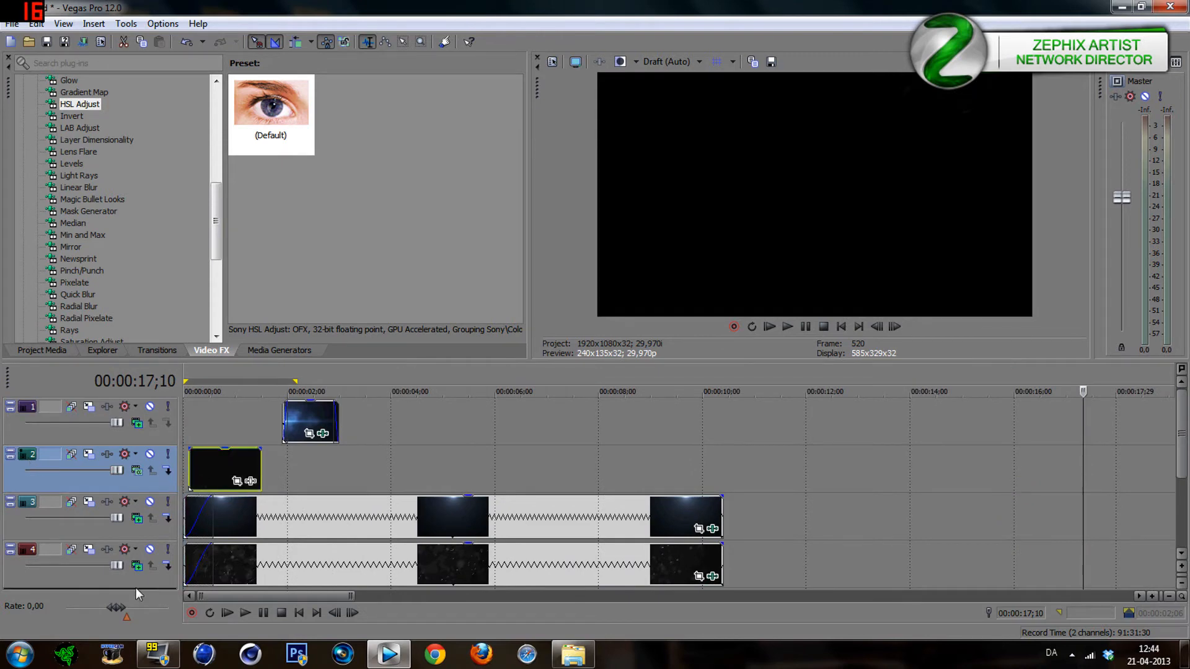
left_click_drag(136, 588, 148, 546)
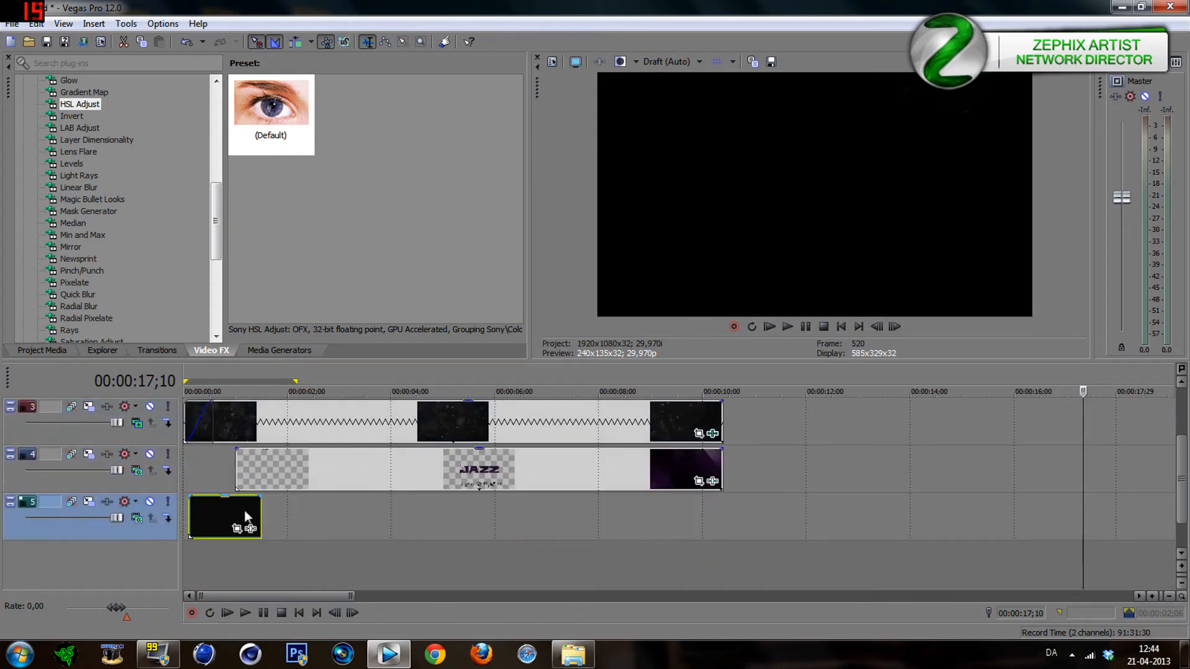
Preview the Blue clip behind the JAZZ text and move it clear past the end of the other clips, previewing the shockwave at 00:00:11;02.
left_click_drag(206, 524, 374, 511)
left_click(373, 511)
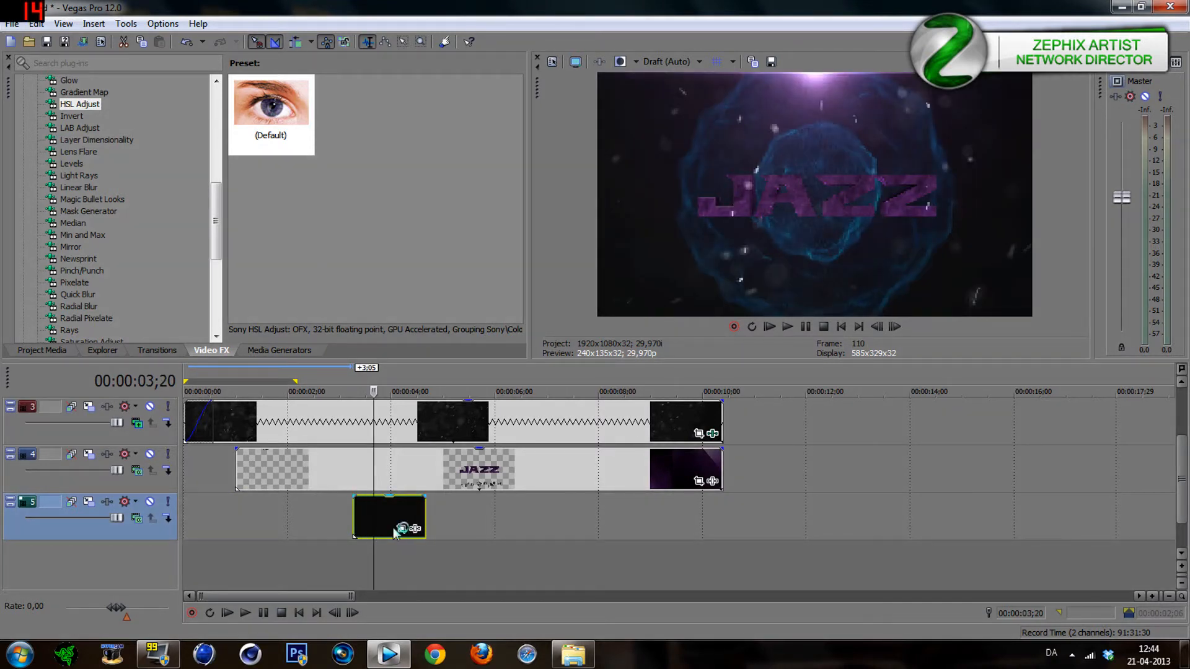
left_click_drag(388, 520, 775, 516)
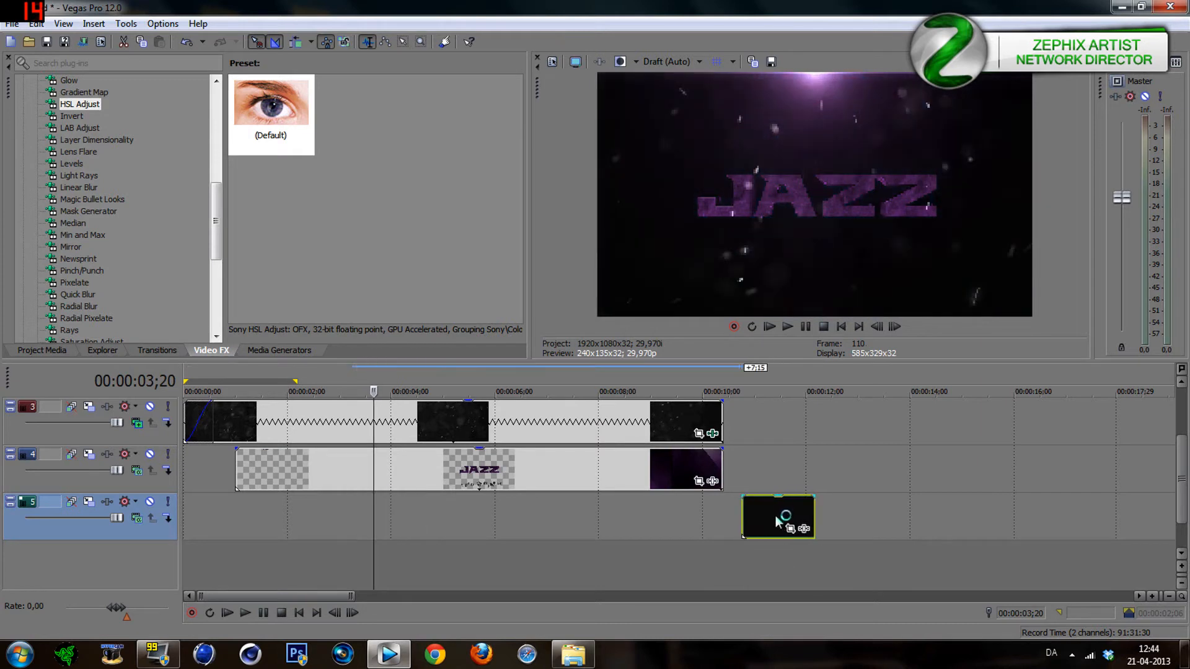
left_click(775, 516)
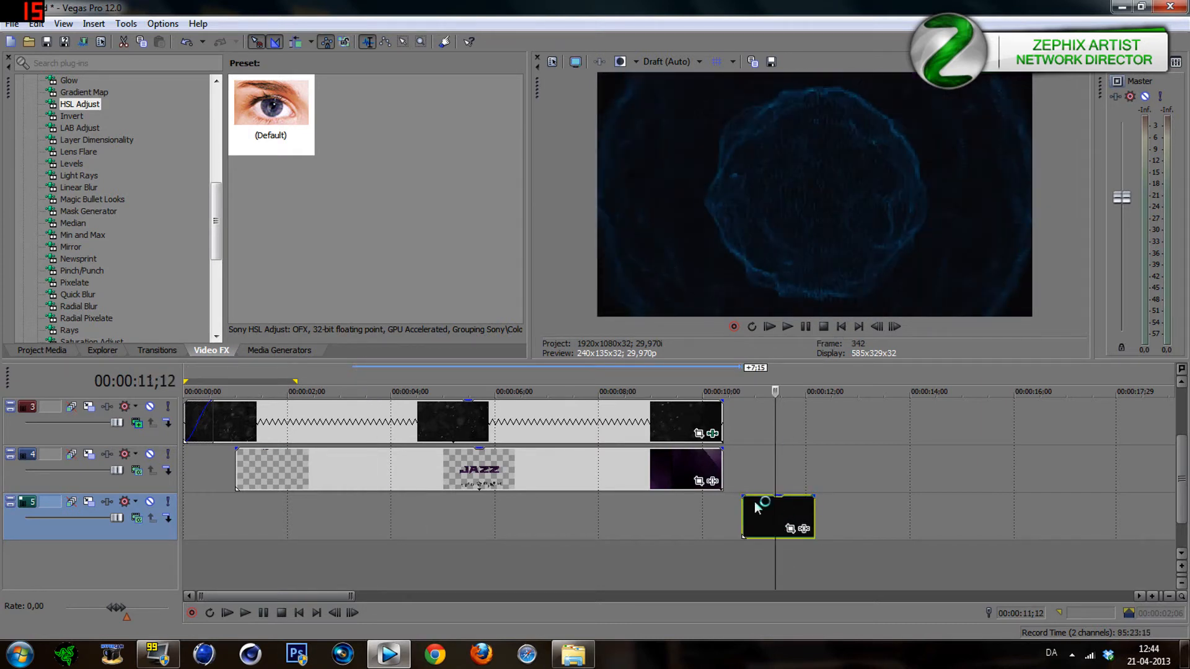
left_click(757, 512)
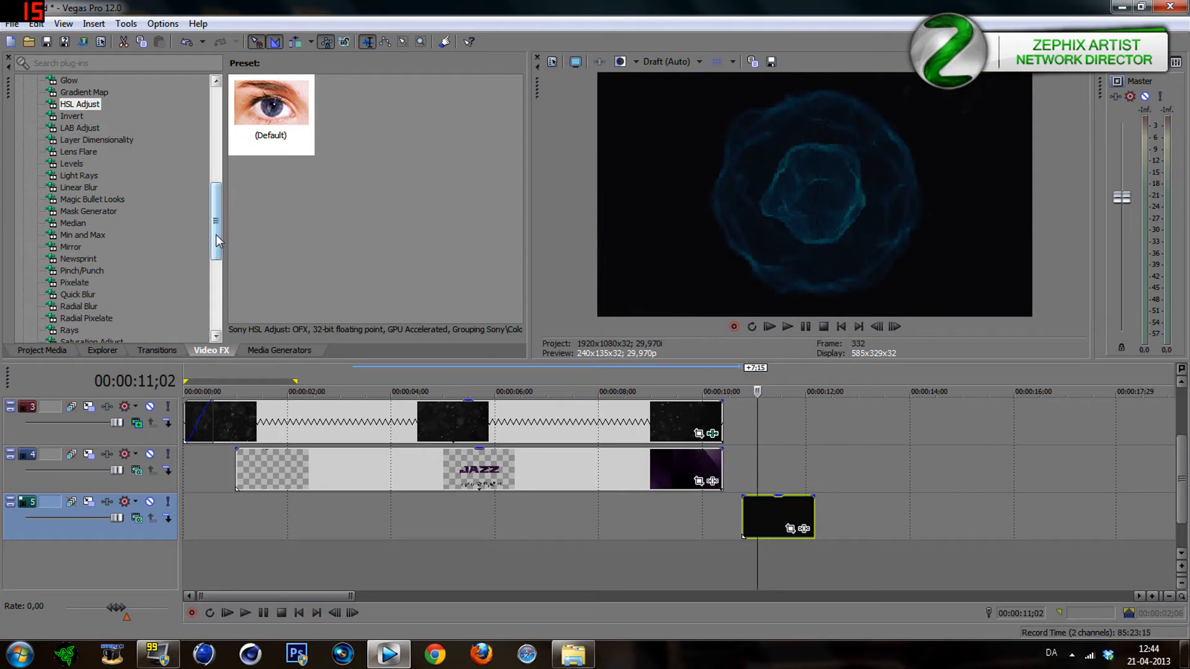
Apply the default Color Curves effect to the Blue clip and bend the RGB curve into an S-shape for more contrast.
left_click_drag(216, 244, 216, 181)
left_click(84, 155)
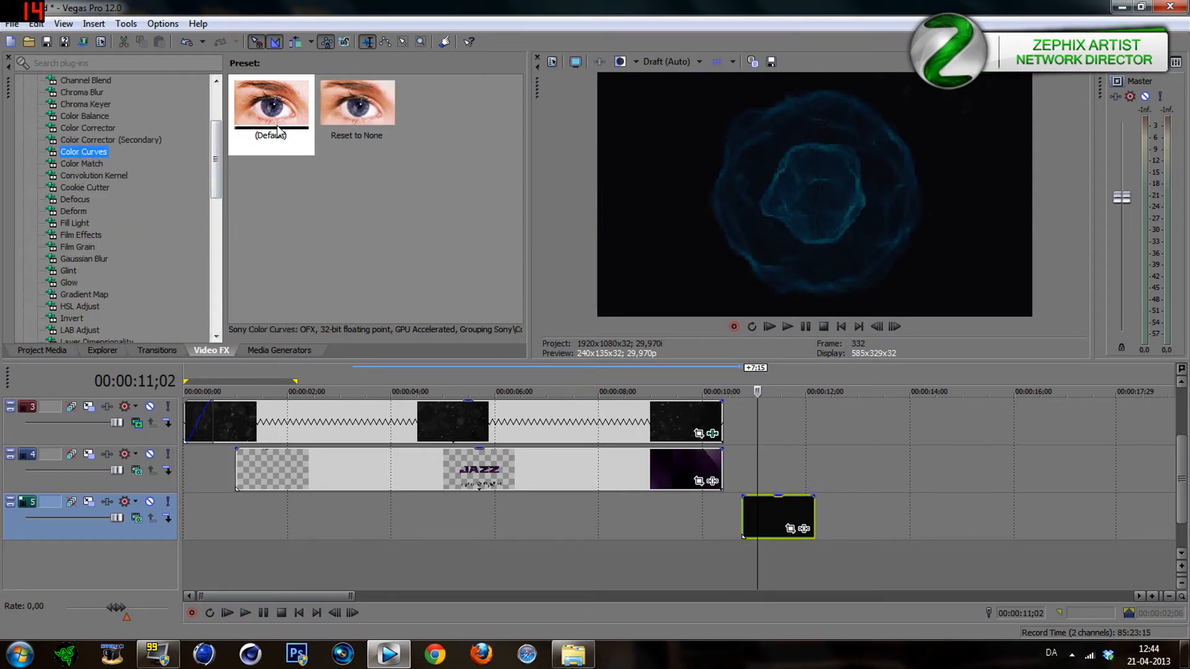
left_click_drag(270, 108, 753, 509)
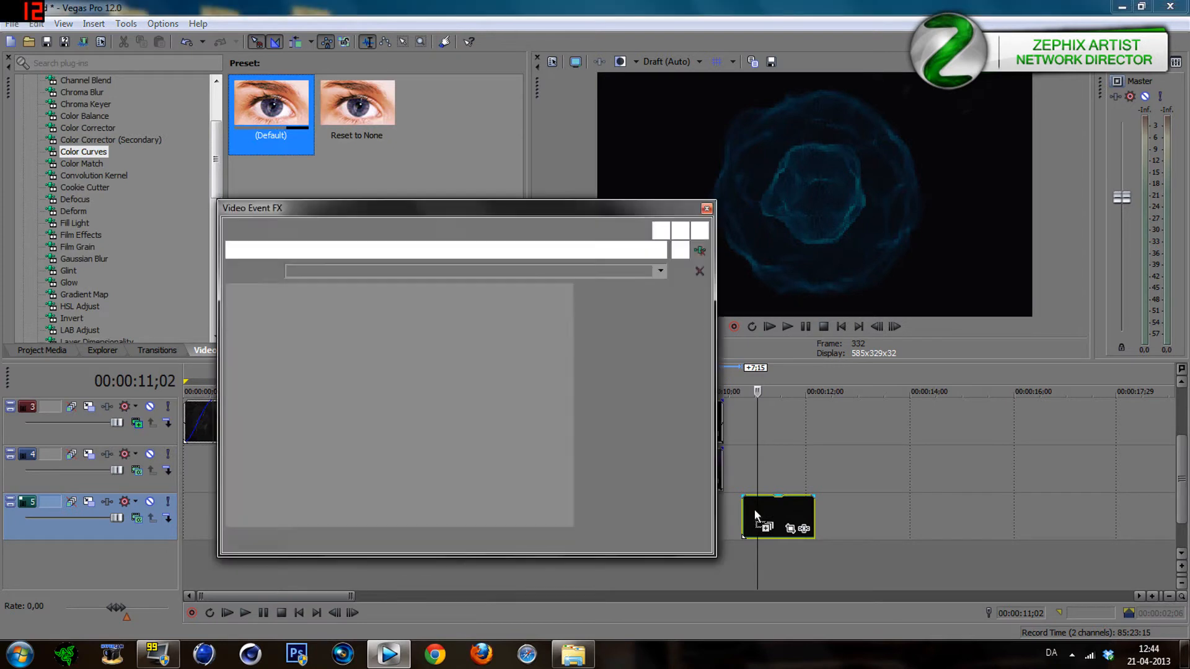
left_click_drag(379, 462, 392, 490)
left_click_drag(517, 351, 455, 267)
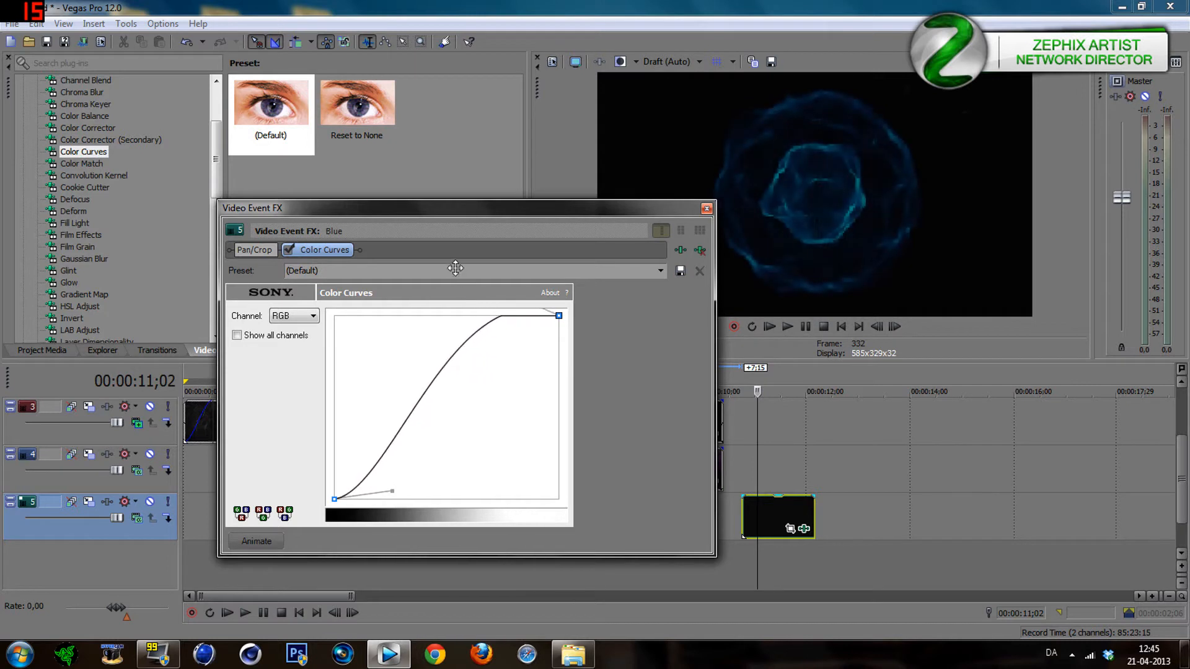
left_click(706, 209)
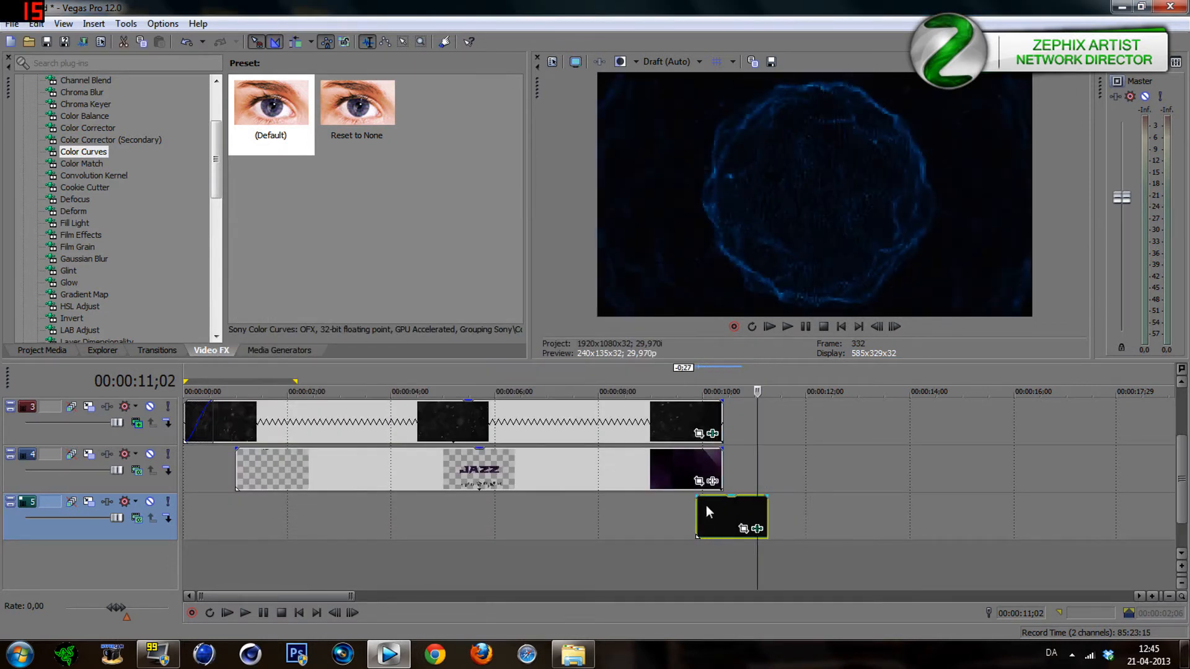
Move the Blue clip under the start of the JAZZ clip and change the compositing mode of its track.
left_click_drag(430, 477, 256, 527)
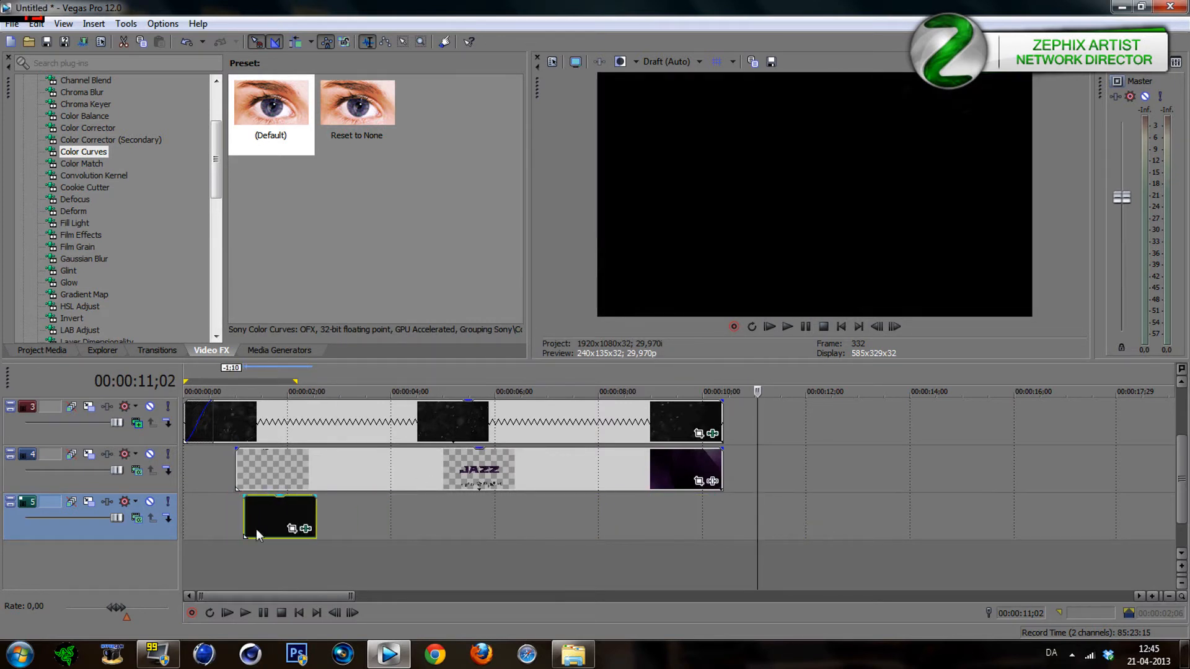
left_click(141, 518)
left_click(171, 323)
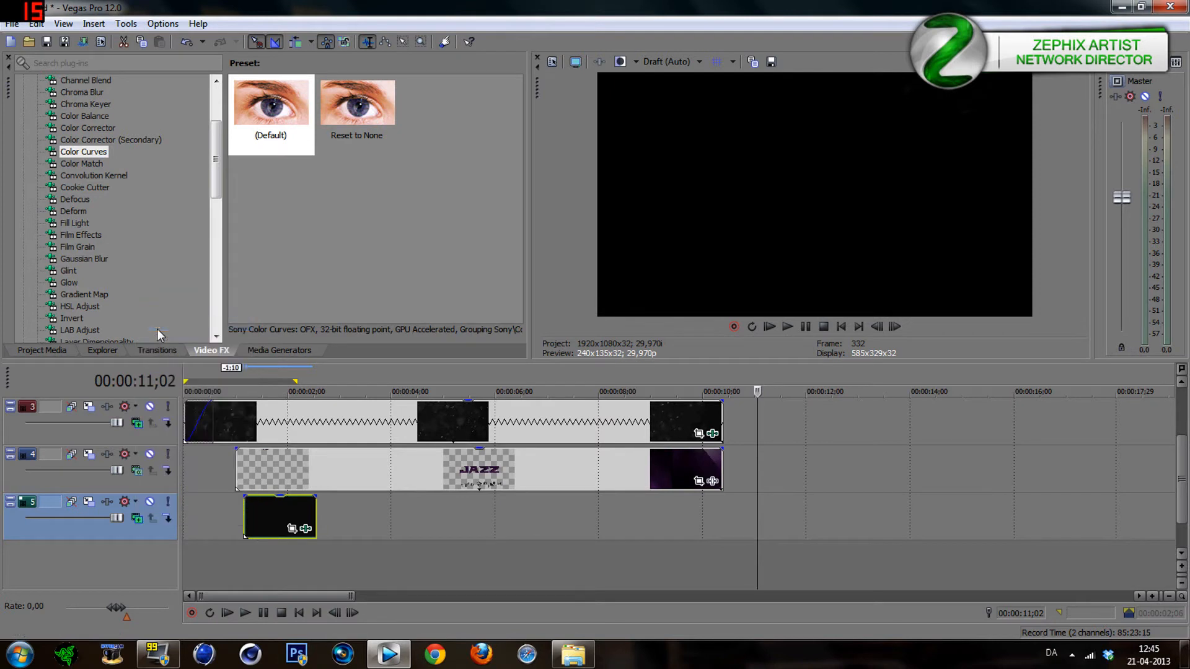
Apply HSL Adjust to the Blue clip and set Add to hue to 0,238 to turn the shockwave purple.
left_click(261, 523)
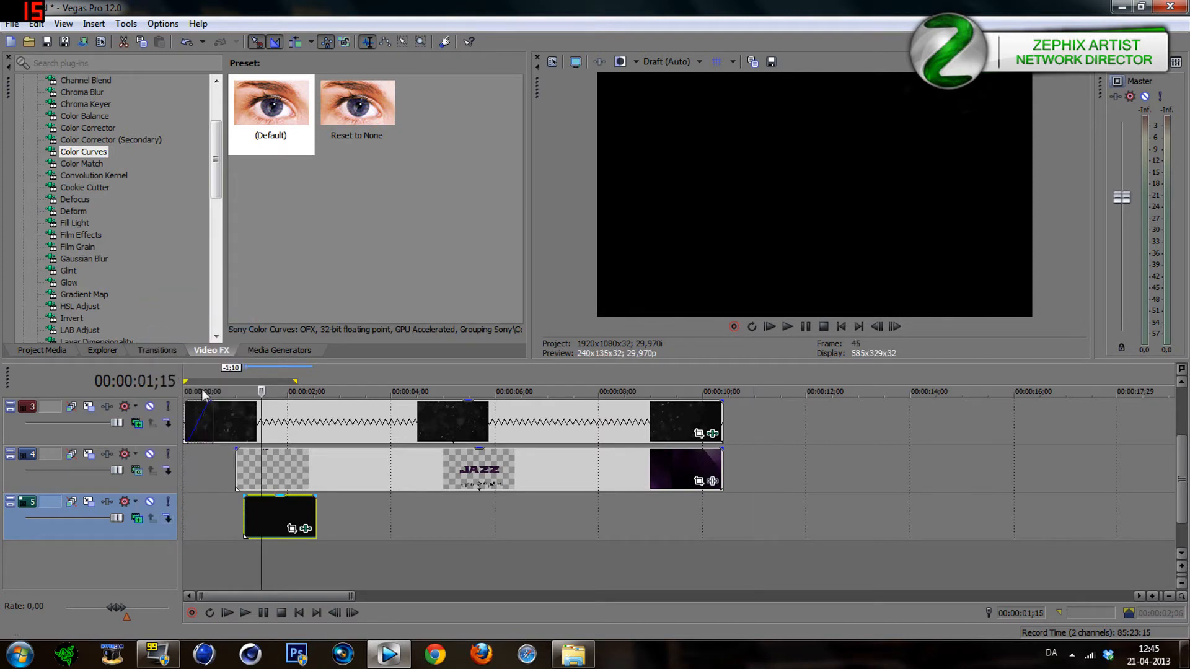
left_click(69, 306)
left_click_drag(274, 123, 263, 437)
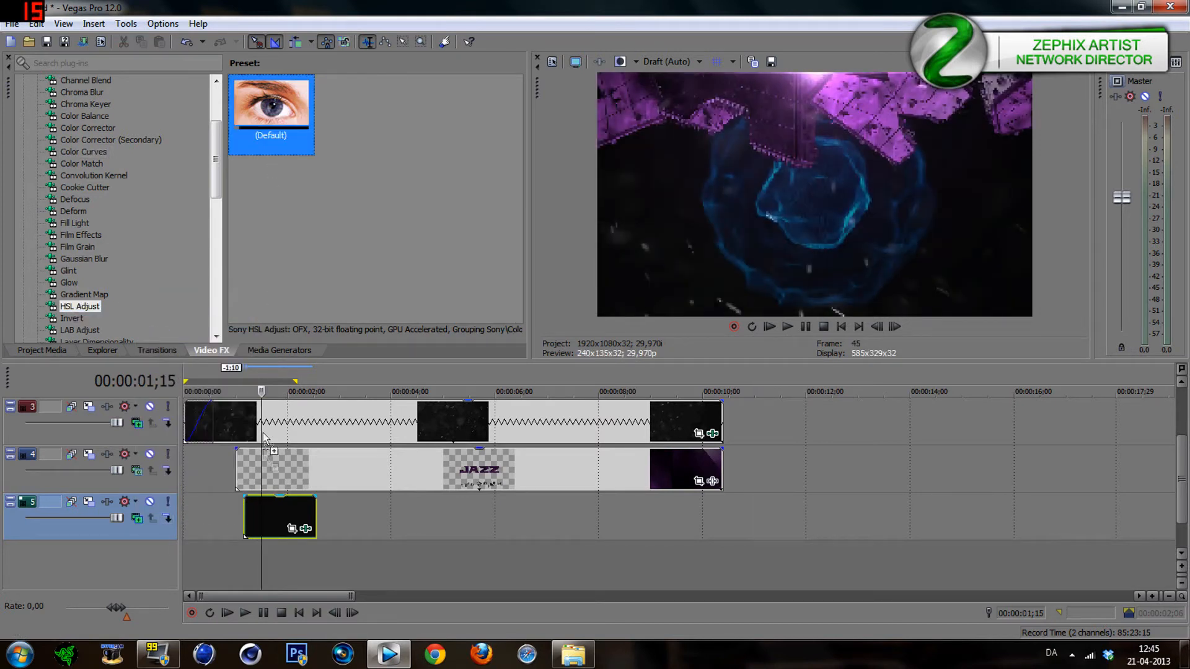
left_click_drag(266, 528, 265, 527)
left_click_drag(297, 322, 315, 322)
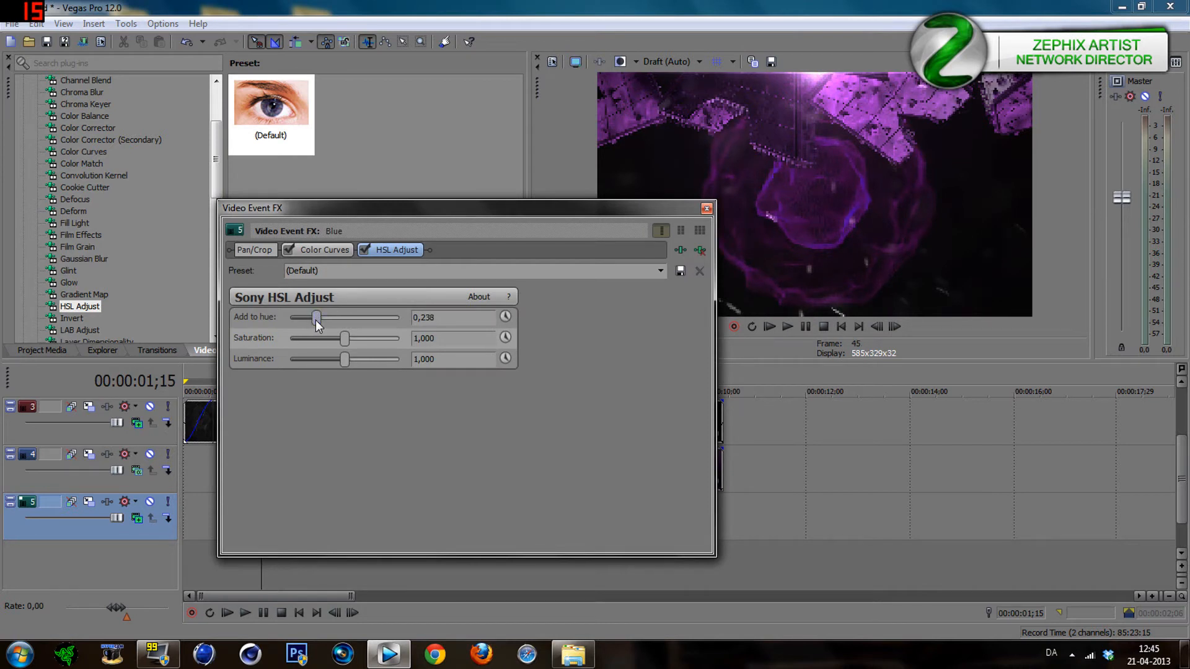
left_click(706, 209)
Move the Blue clip out of the way near the JAZZ clip's end and check the title animation up to 00:00:06;10.
left_click_drag(279, 508, 728, 518)
left_click(295, 526)
left_click(346, 533)
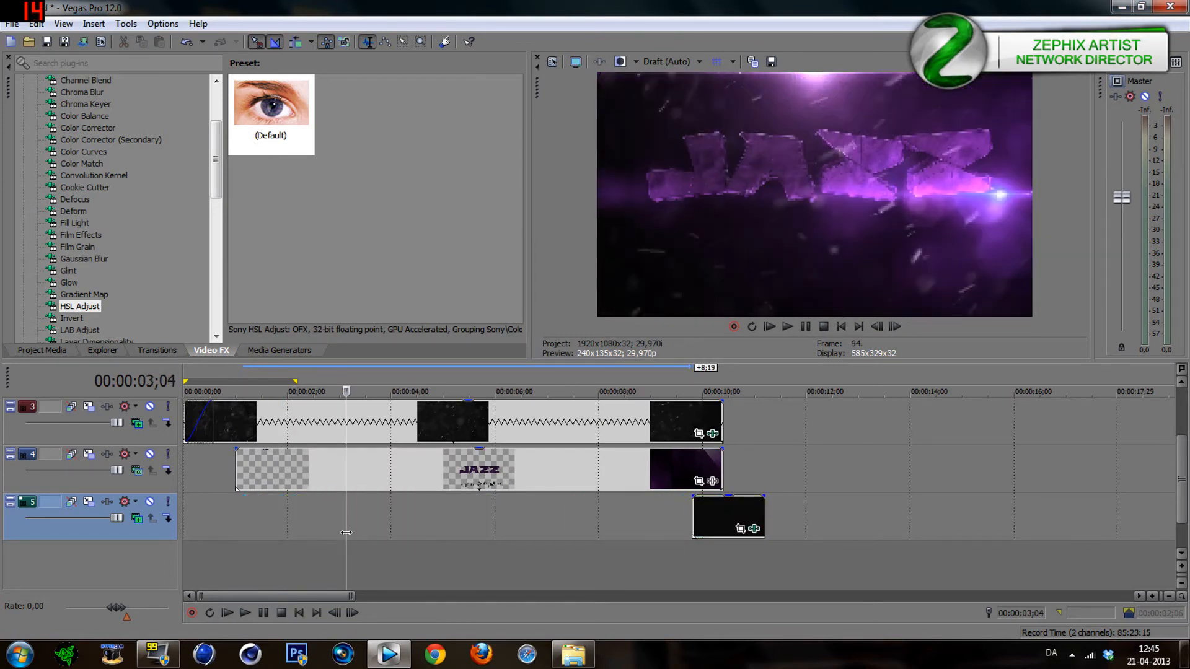
left_click(382, 520)
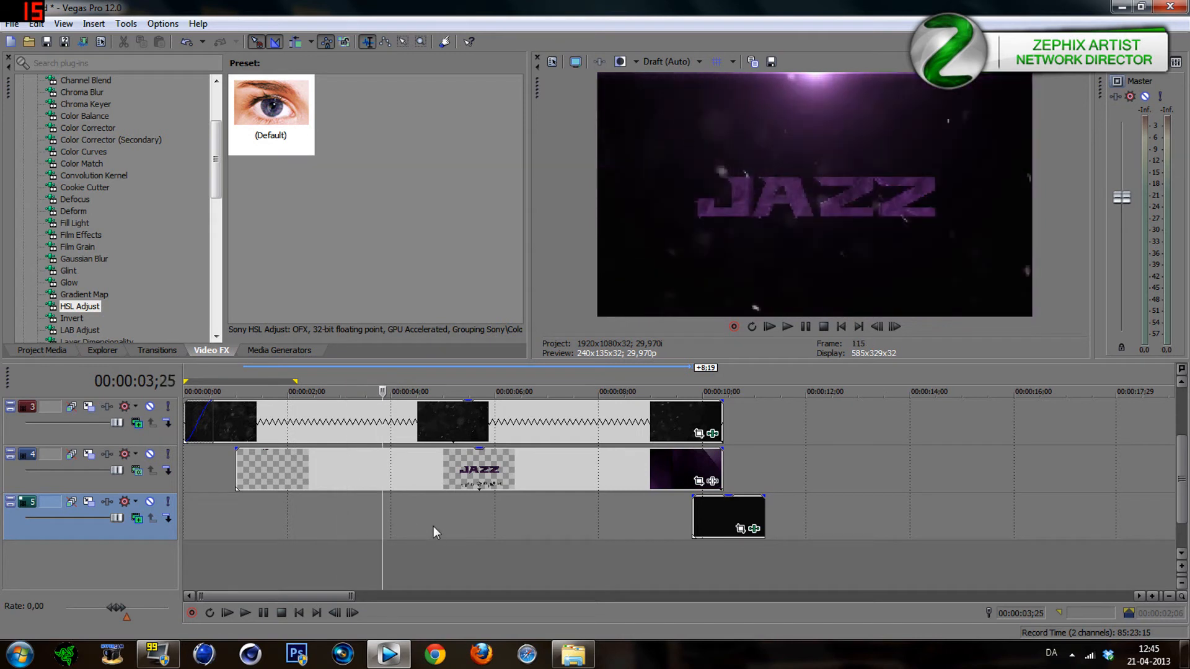
left_click(444, 526)
left_click(479, 524)
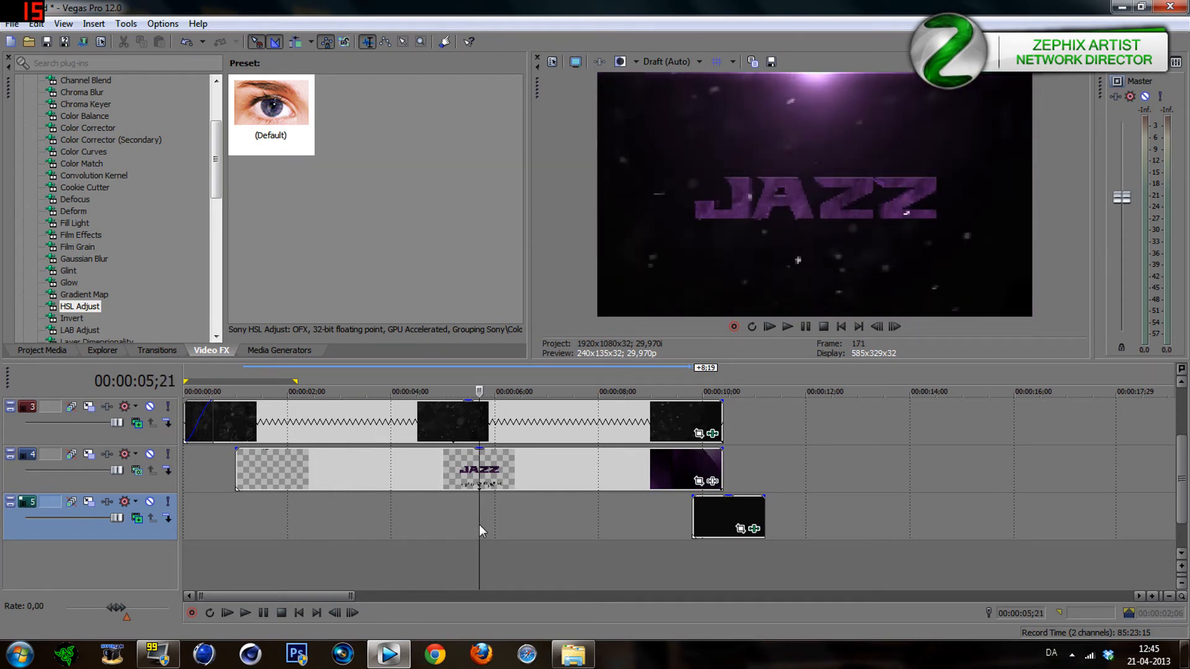
left_click(512, 520)
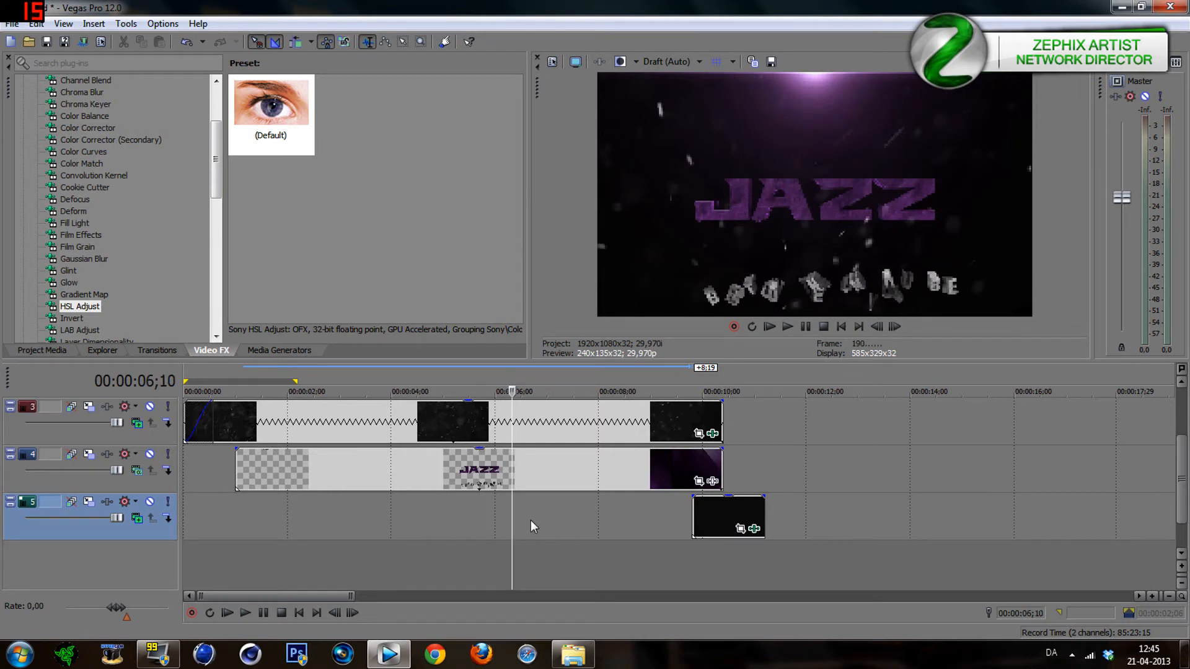
Find the frame where the tagline comes together and move the Blue clip there, starting at about 00:00:06;20, with short fades at both ends.
left_click(896, 326)
left_click(896, 326)
left_click(896, 326)
left_click(898, 327)
left_click(898, 326)
left_click(899, 327)
left_click(899, 326)
left_click(898, 326)
left_click(876, 326)
left_click(877, 326)
left_click(876, 326)
left_click_drag(716, 520, 593, 495)
Check the purple shockwave behind the title frame by frame from 00:00:06;25 to 00:00:08;06.
left_click(893, 326)
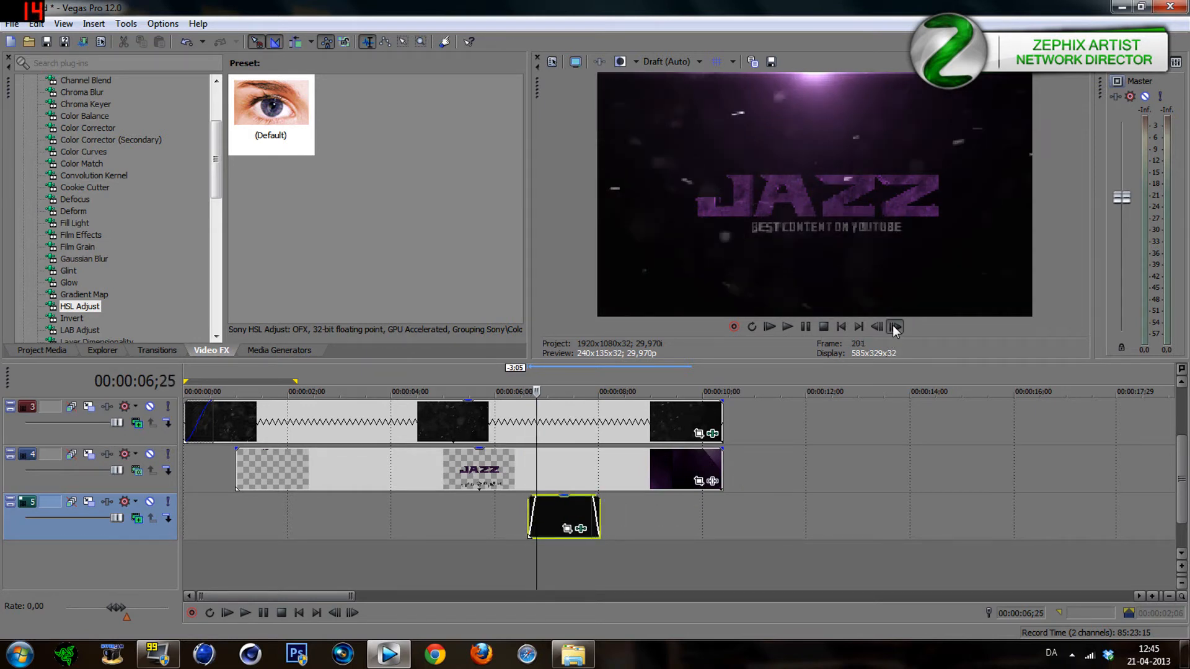
left_click(893, 326)
left_click(893, 327)
left_click(893, 326)
left_click(893, 327)
left_click(892, 326)
left_click(893, 326)
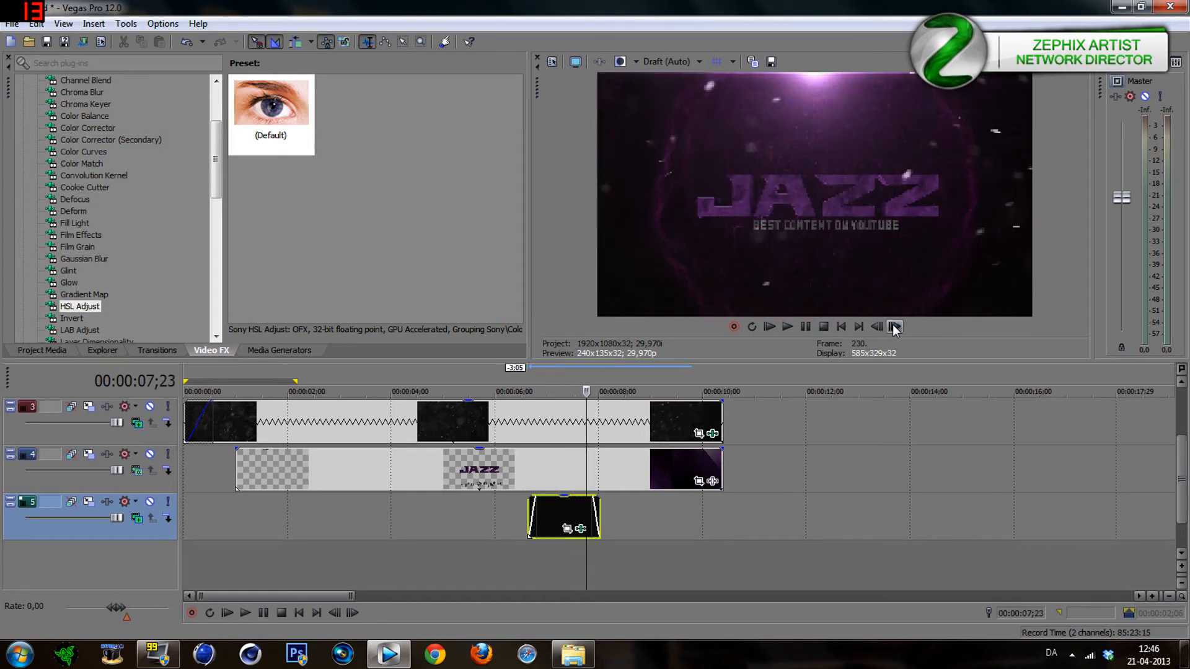
left_click(892, 327)
left_click(893, 326)
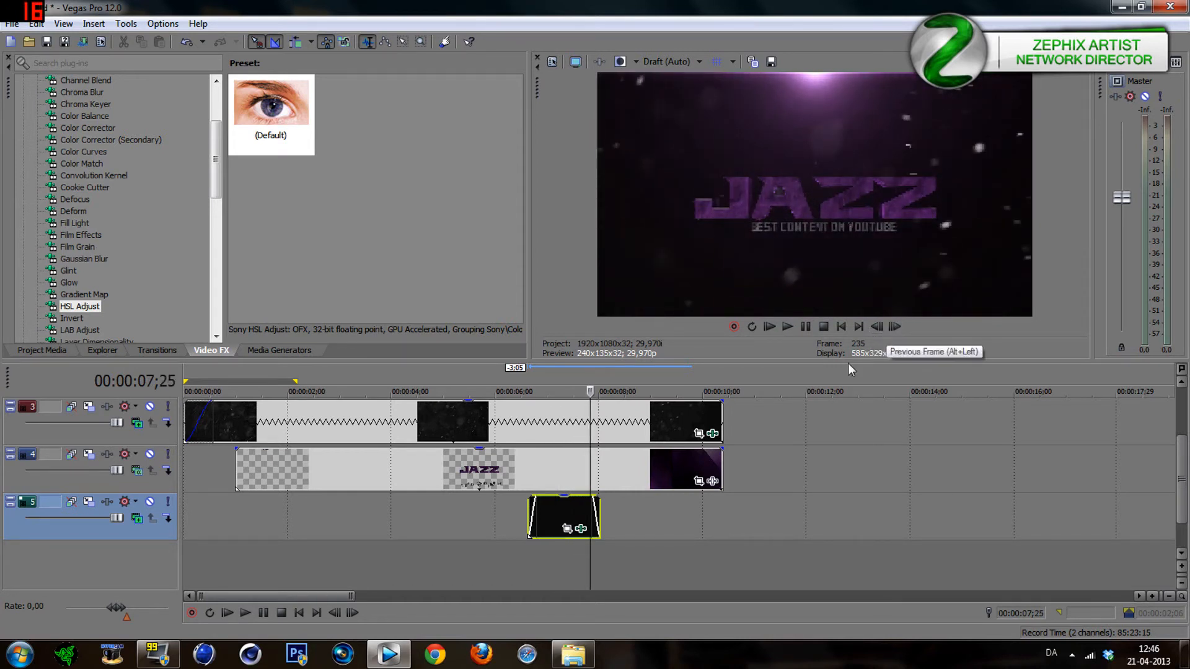
left_click(893, 328)
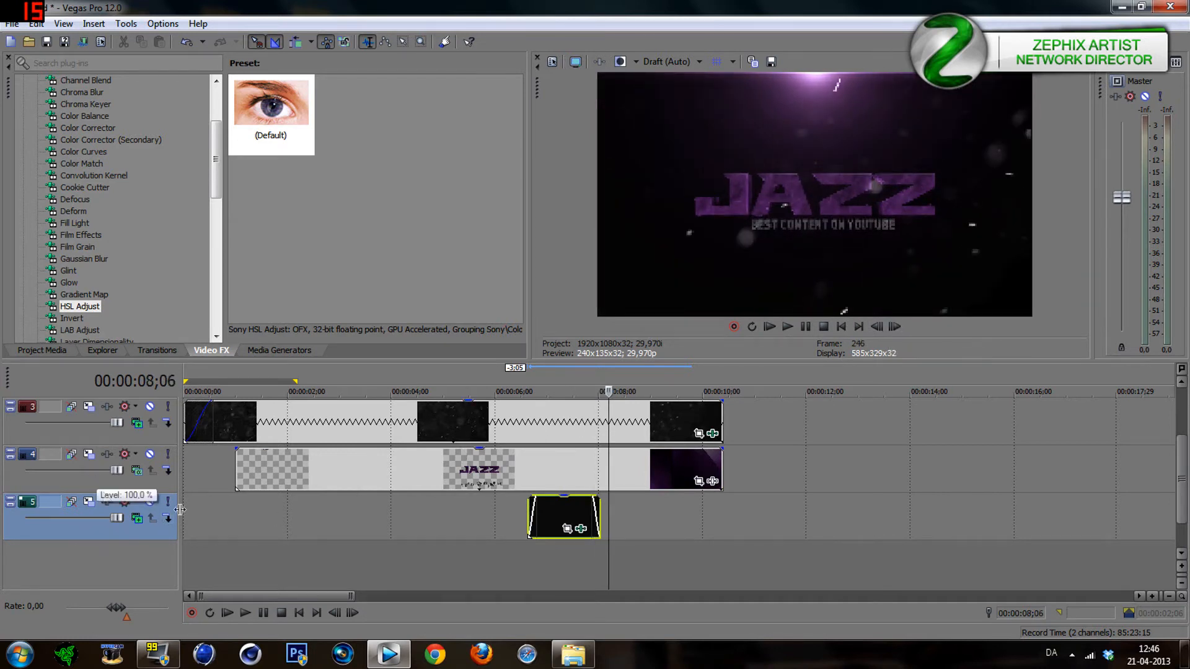
Add the red flare clip 34 from the Overlays folder to the top video track, starting at about 00:00:14;00.
left_click_drag(1184, 460, 1185, 435)
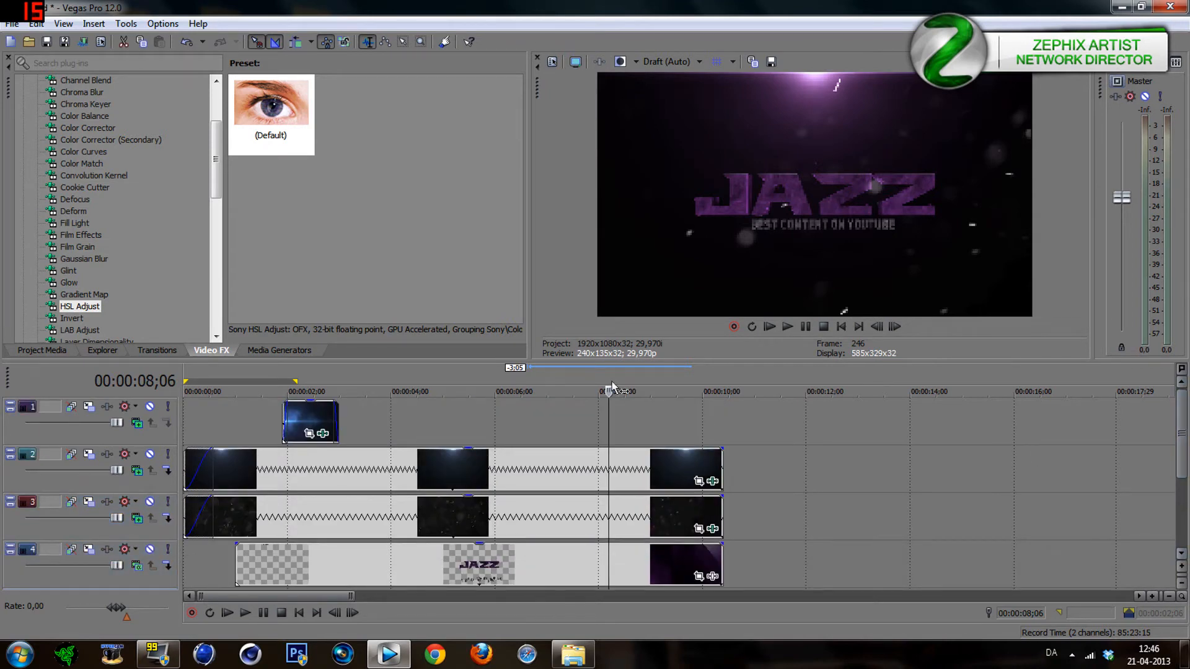
left_click(585, 422)
left_click(555, 422)
left_click(577, 418)
left_click(560, 422)
left_click(573, 655)
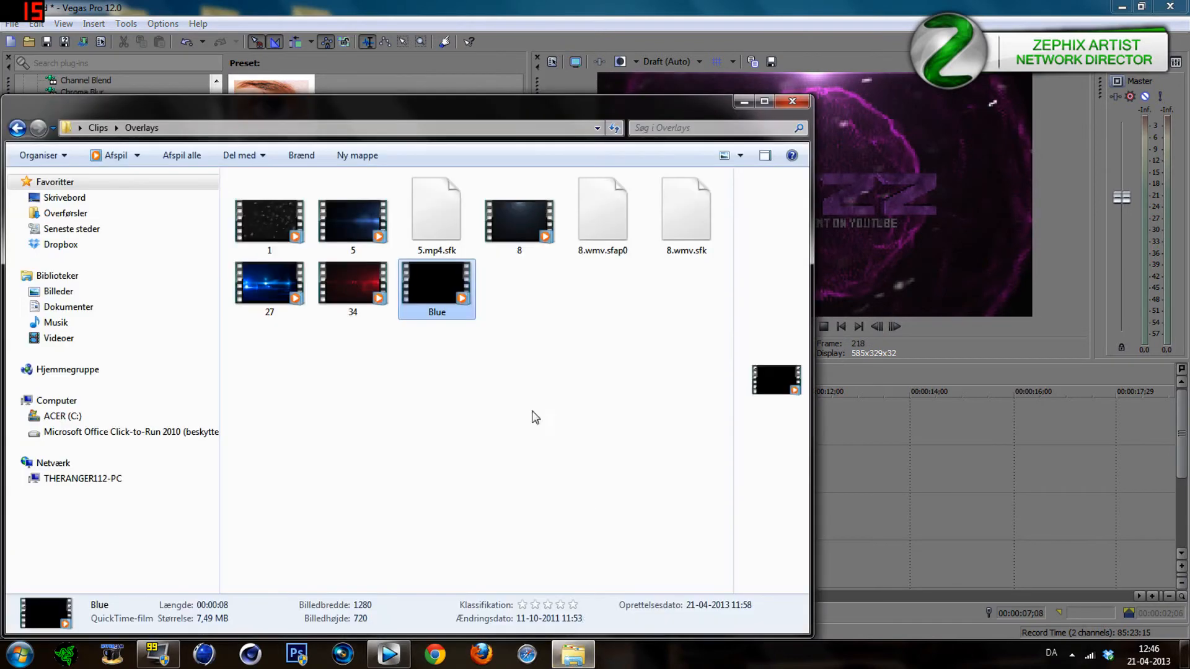
left_click(395, 353)
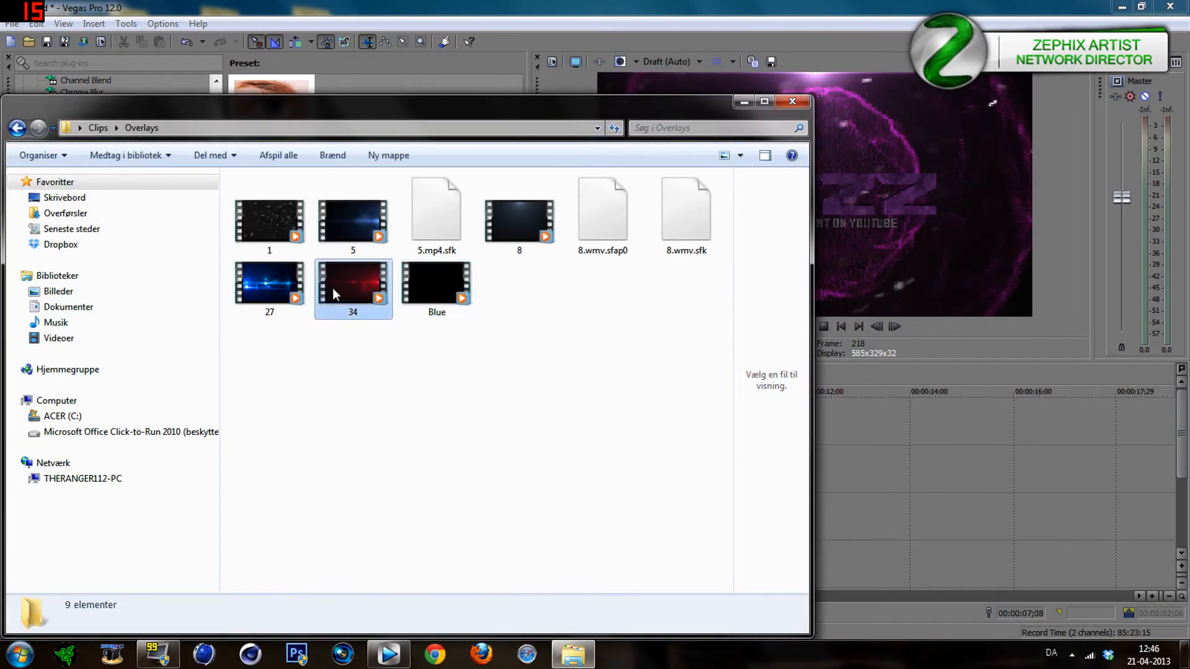
left_click(351, 305)
left_click_drag(356, 286, 902, 429)
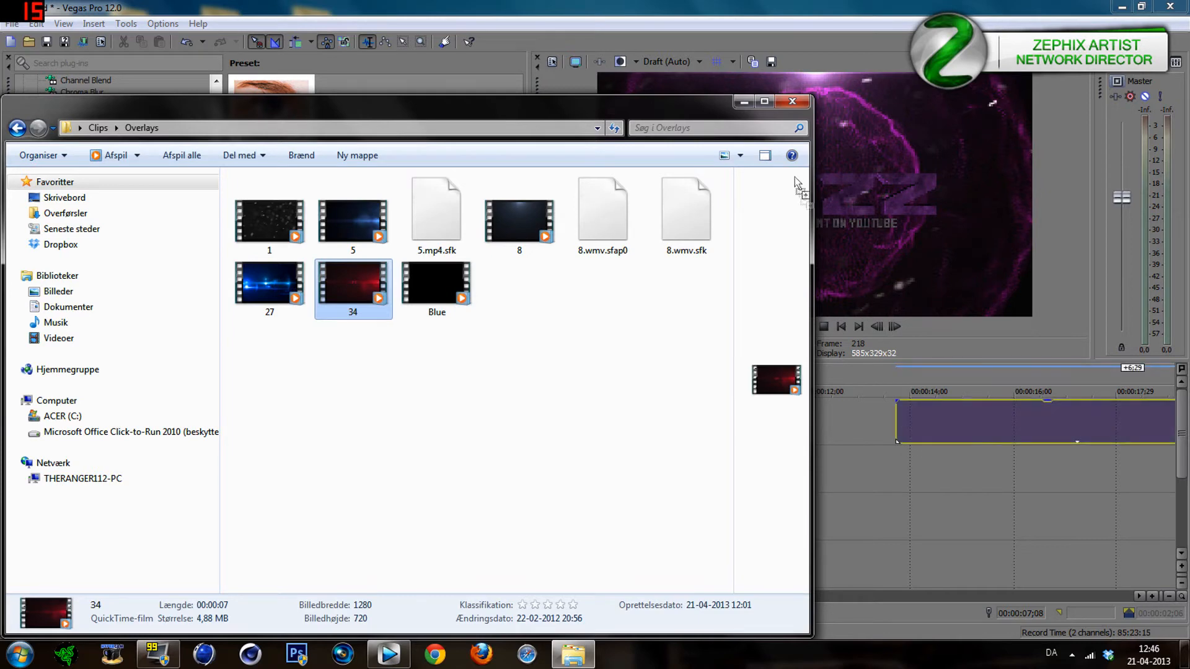
left_click(744, 104)
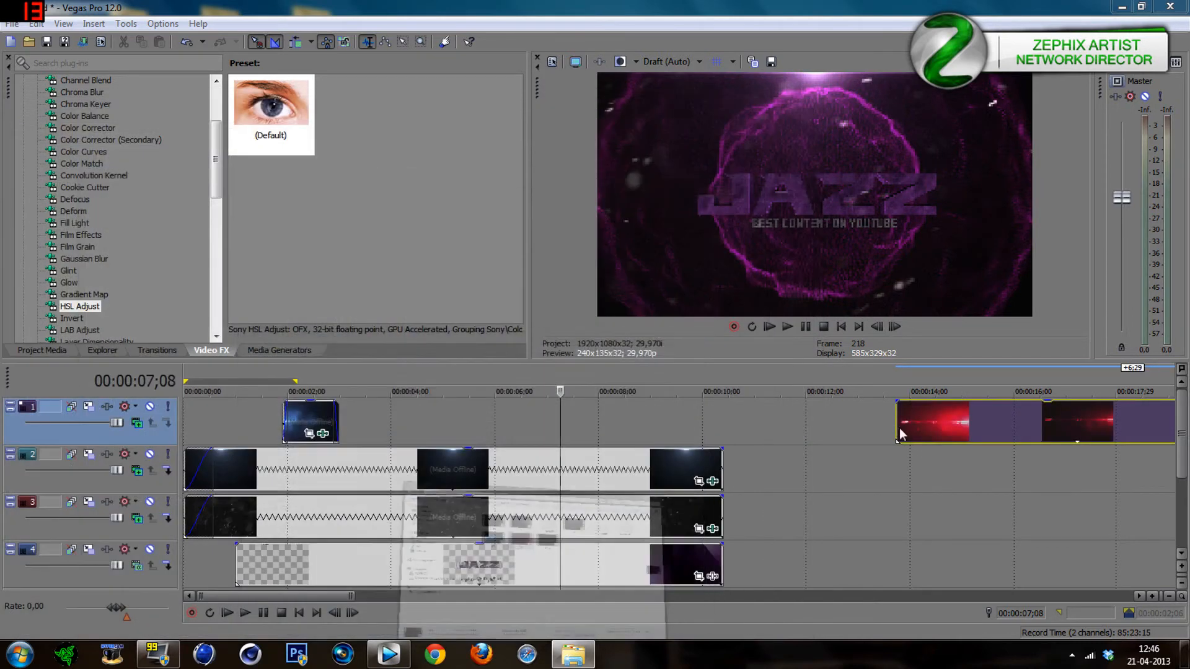
Move clip 34 to start at about 00:00:04;00 and trim its end to shortly before 00:00:06;00.
left_click(923, 433)
left_click_drag(999, 422, 489, 423)
left_click(441, 407)
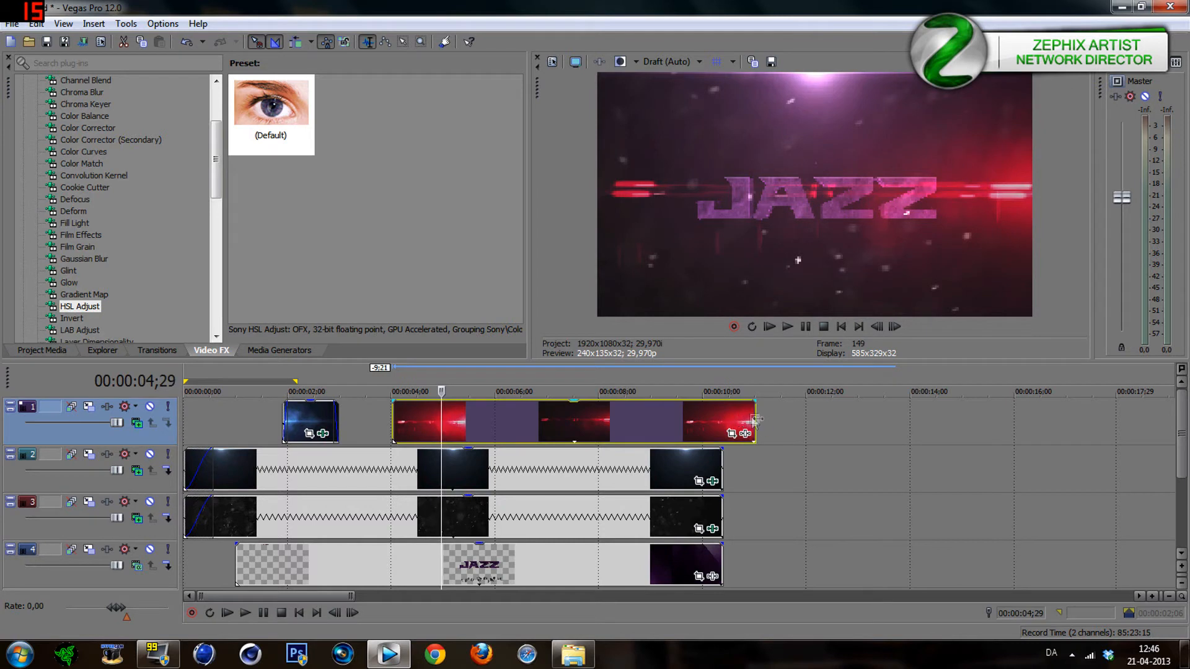
left_click_drag(754, 422, 606, 422)
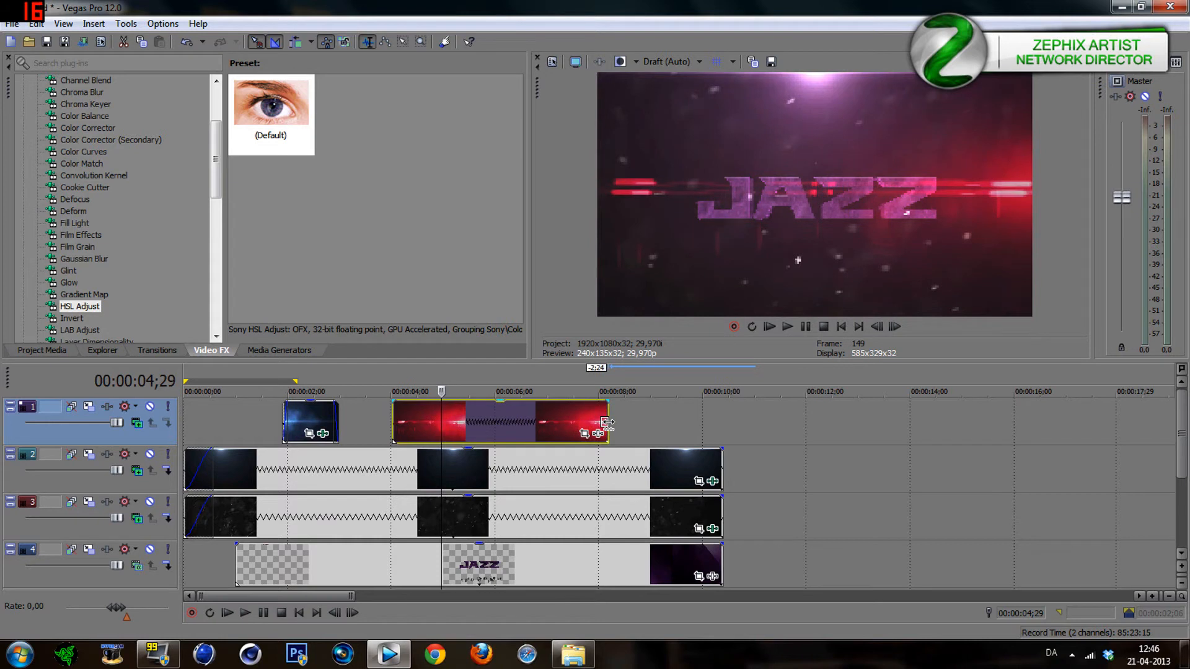
left_click_drag(607, 423, 421, 420)
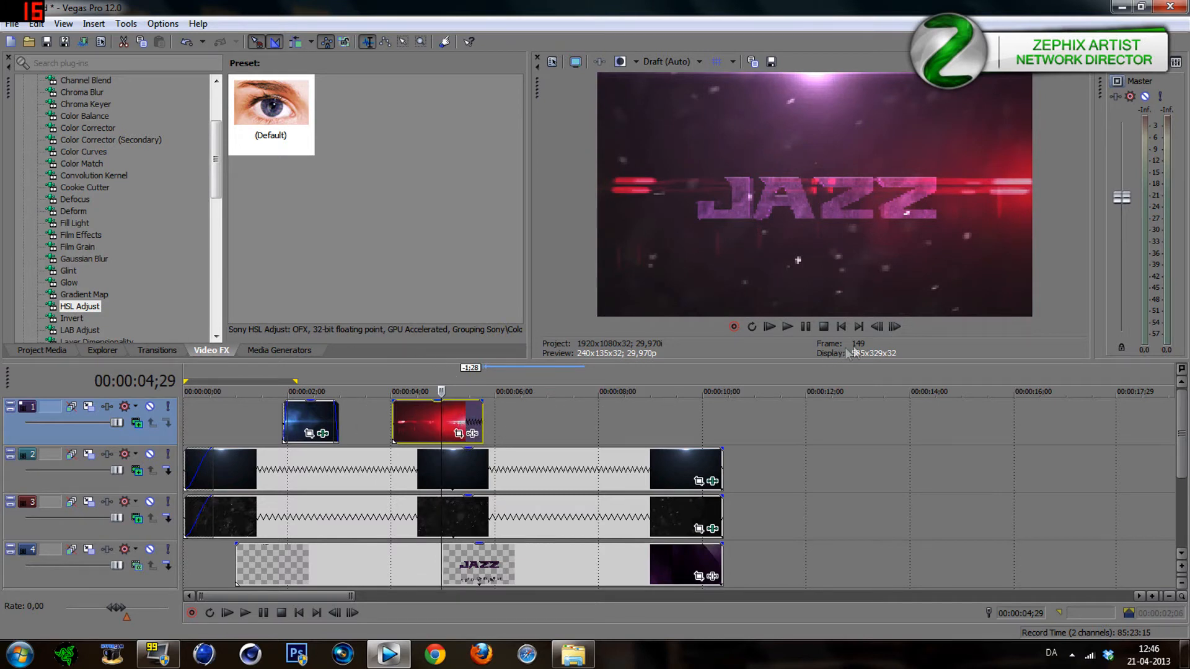
Find the frame where the shockwave starts and move clip 34 there, at about 00:00:06;19, with short fades at both ends.
left_click(515, 420)
left_click(560, 427)
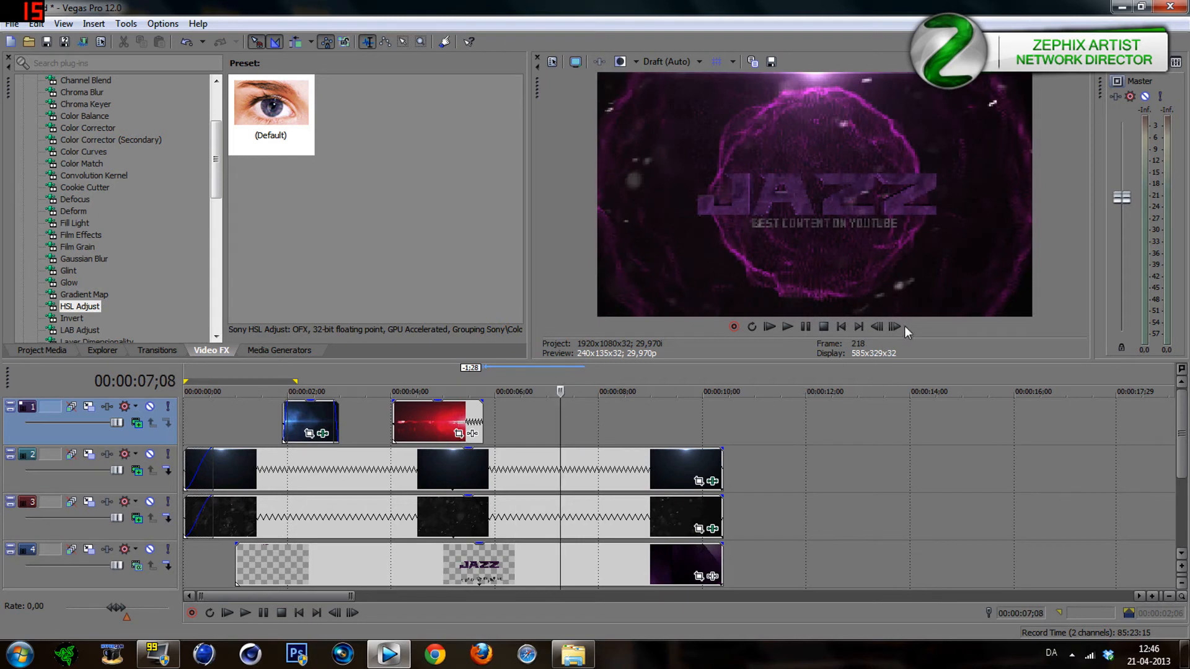
left_click(876, 327)
left_click(877, 327)
left_click(876, 326)
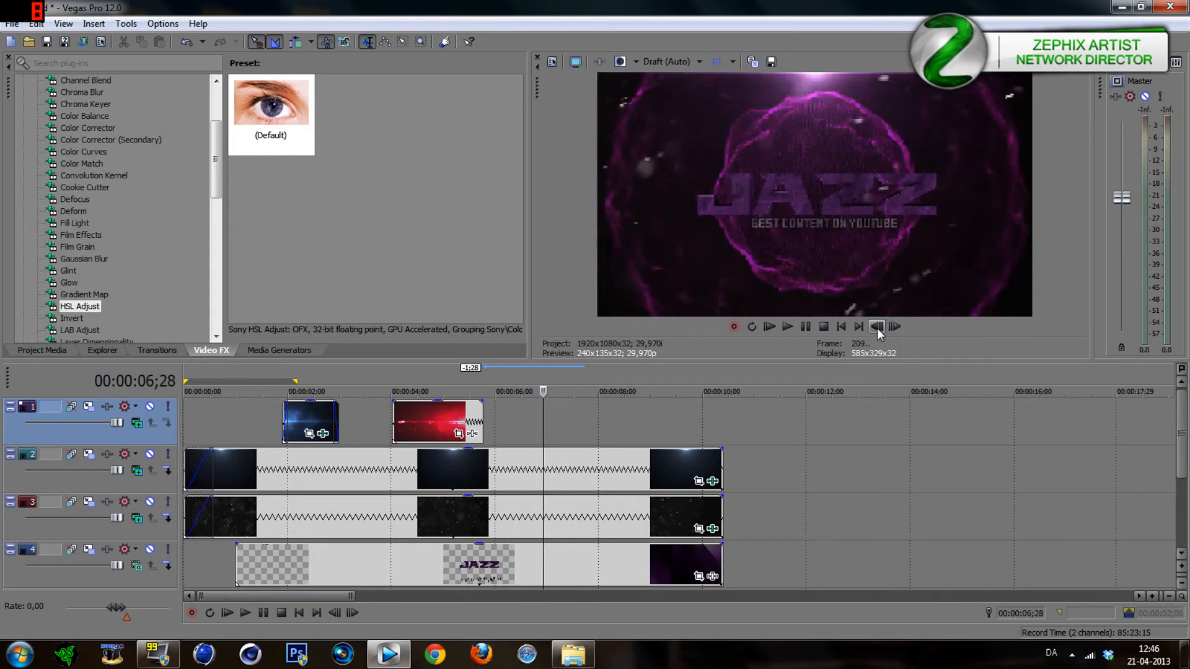
left_click(876, 326)
left_click(876, 327)
left_click(876, 327)
left_click(876, 326)
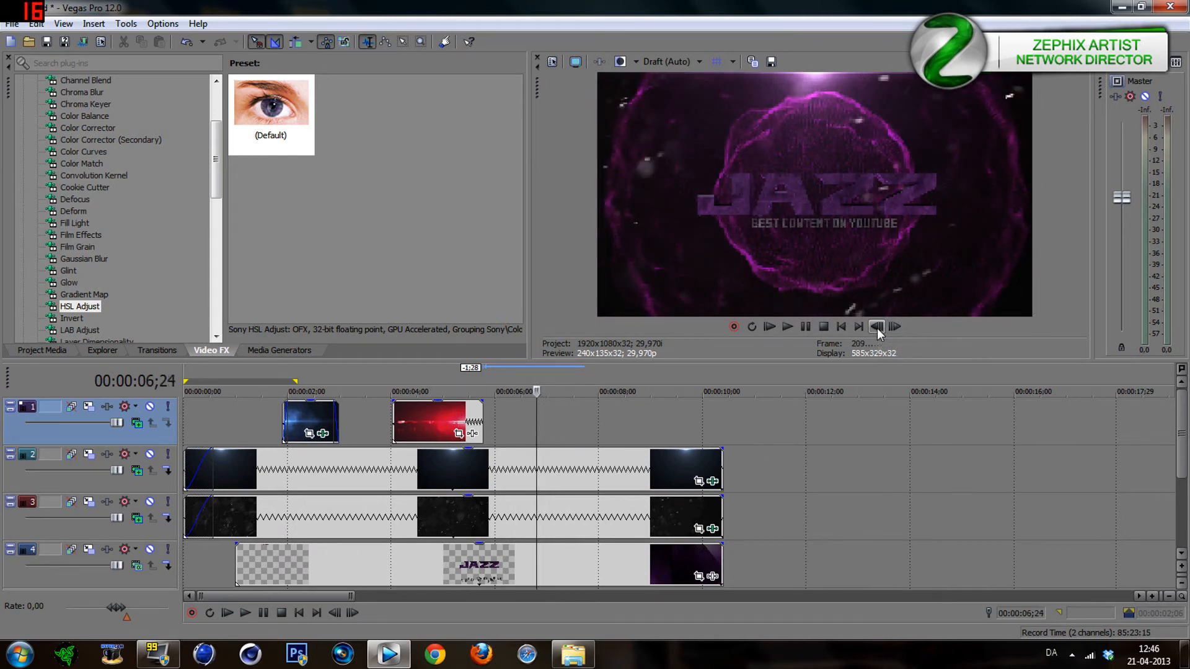
left_click(876, 326)
left_click(876, 327)
left_click(876, 327)
left_click(876, 326)
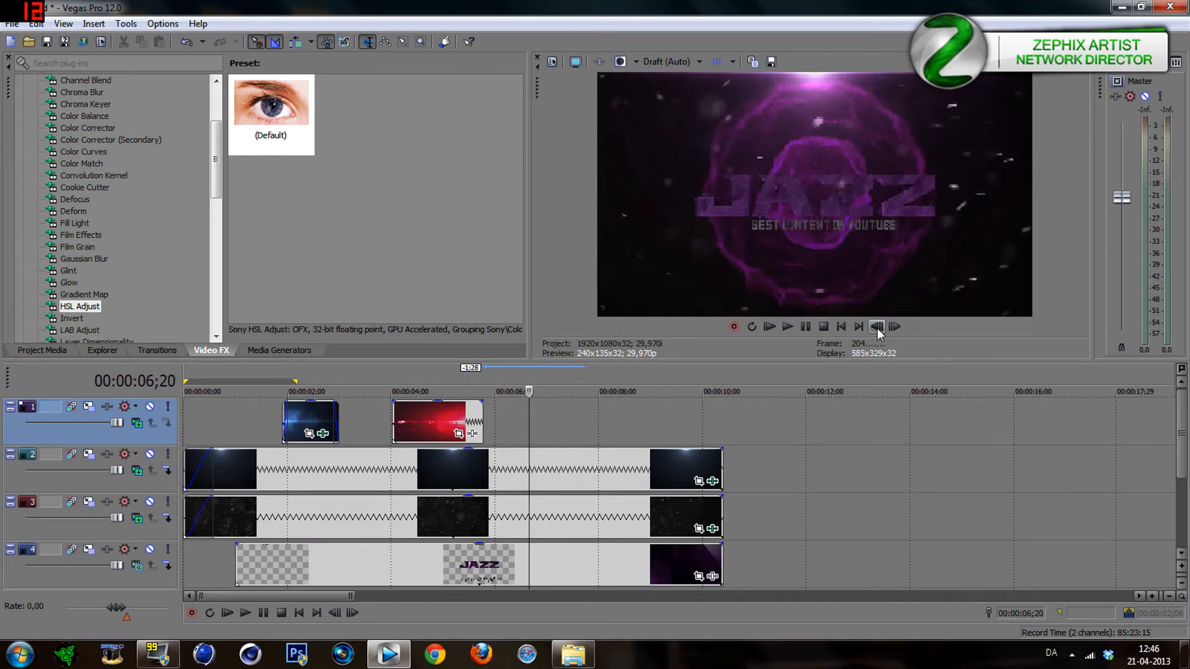
left_click(876, 327)
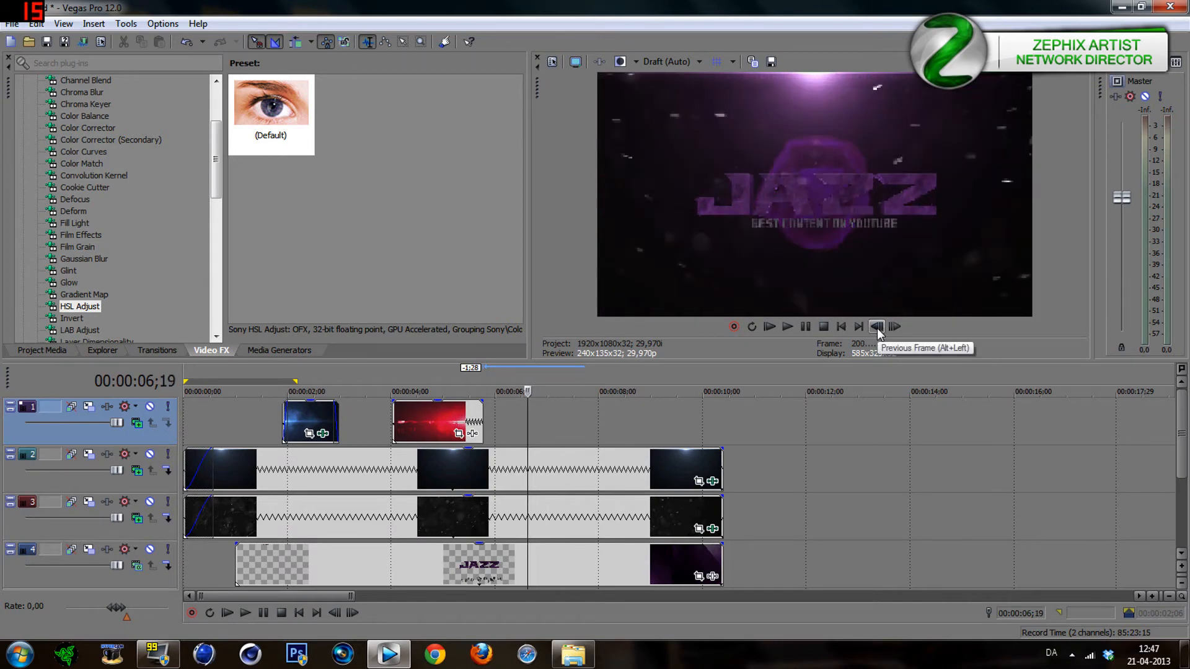
left_click_drag(411, 422, 534, 404)
left_click_drag(613, 406, 606, 404)
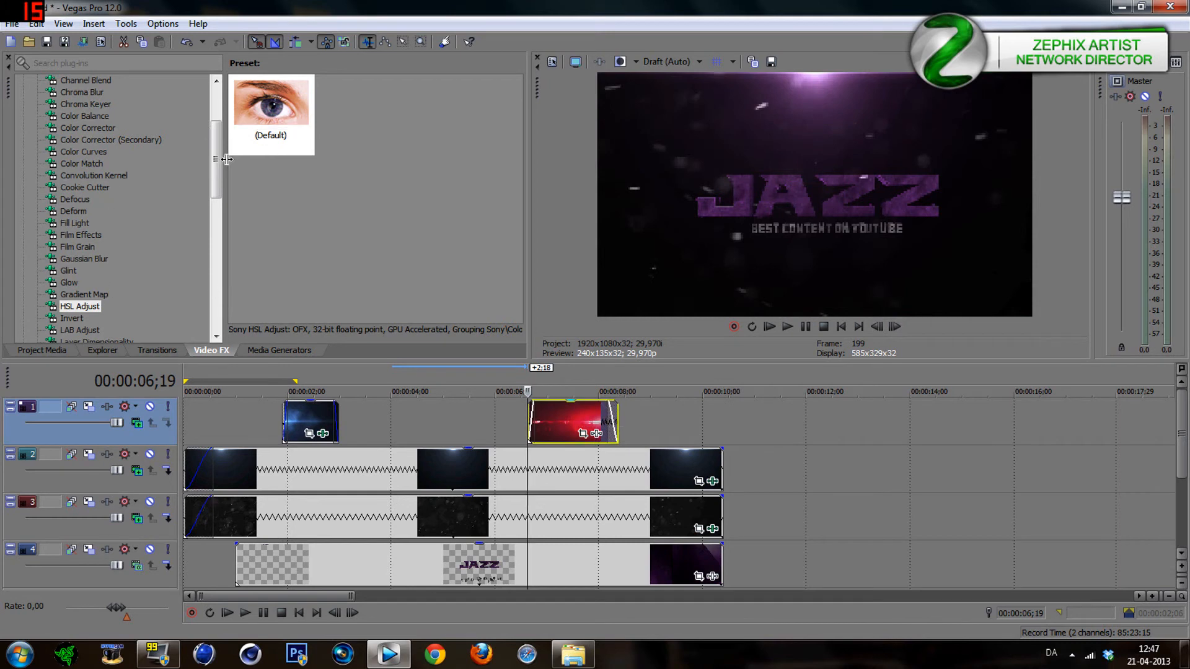
Apply Color Curves to clip 34 and bend the RGB curve into an S-shape with darker shadows and brighter highlights.
left_click(553, 415)
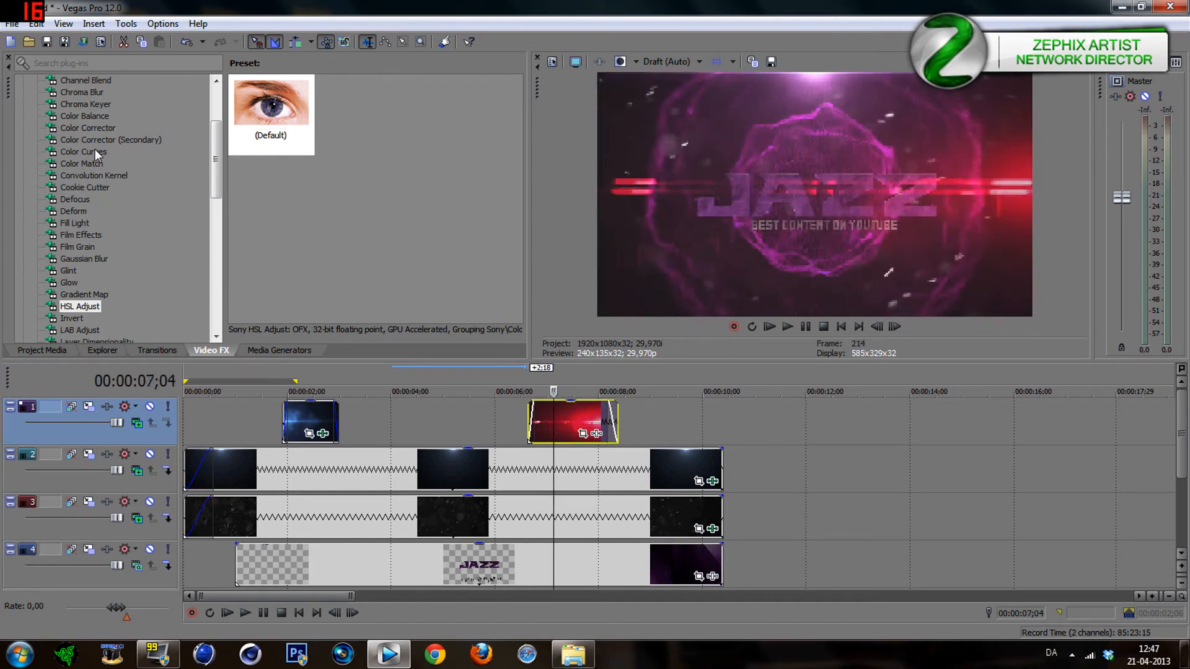
left_click(95, 152)
left_click_drag(256, 124, 555, 404)
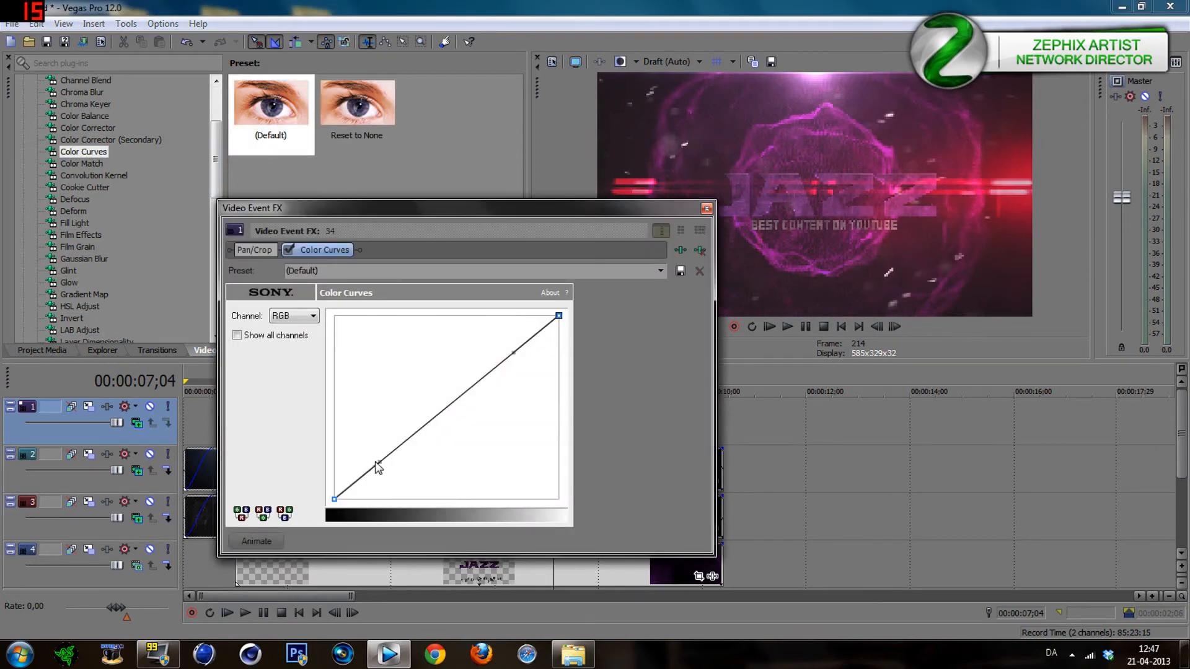
left_click_drag(377, 460, 396, 505)
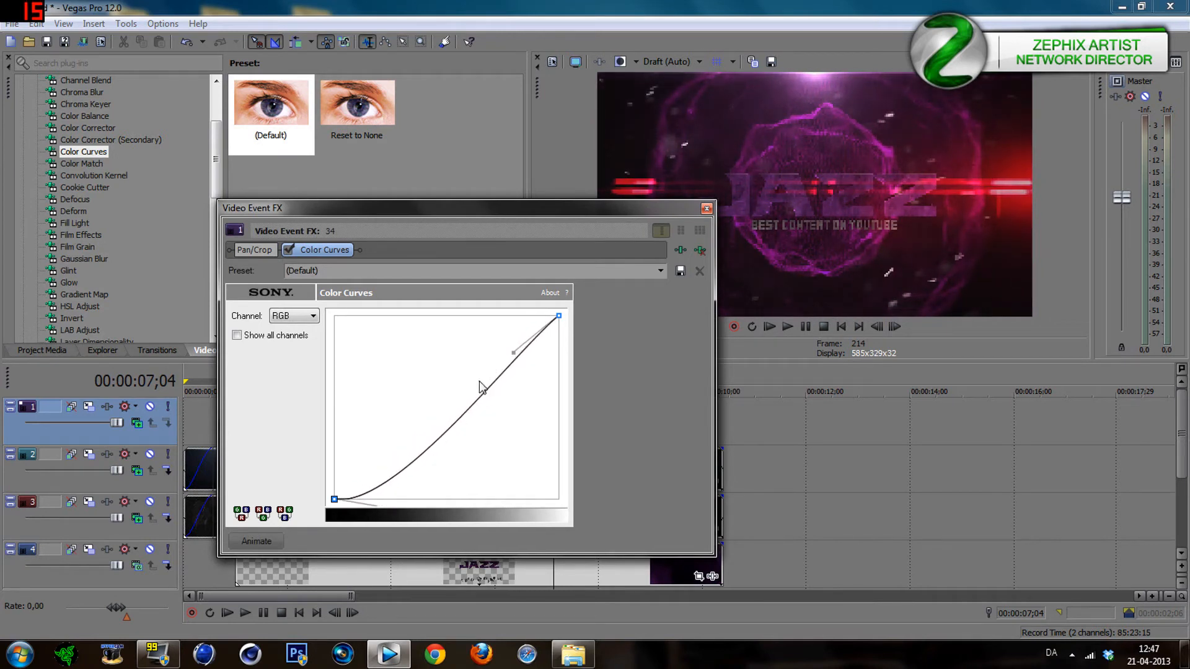
left_click_drag(516, 354, 476, 314)
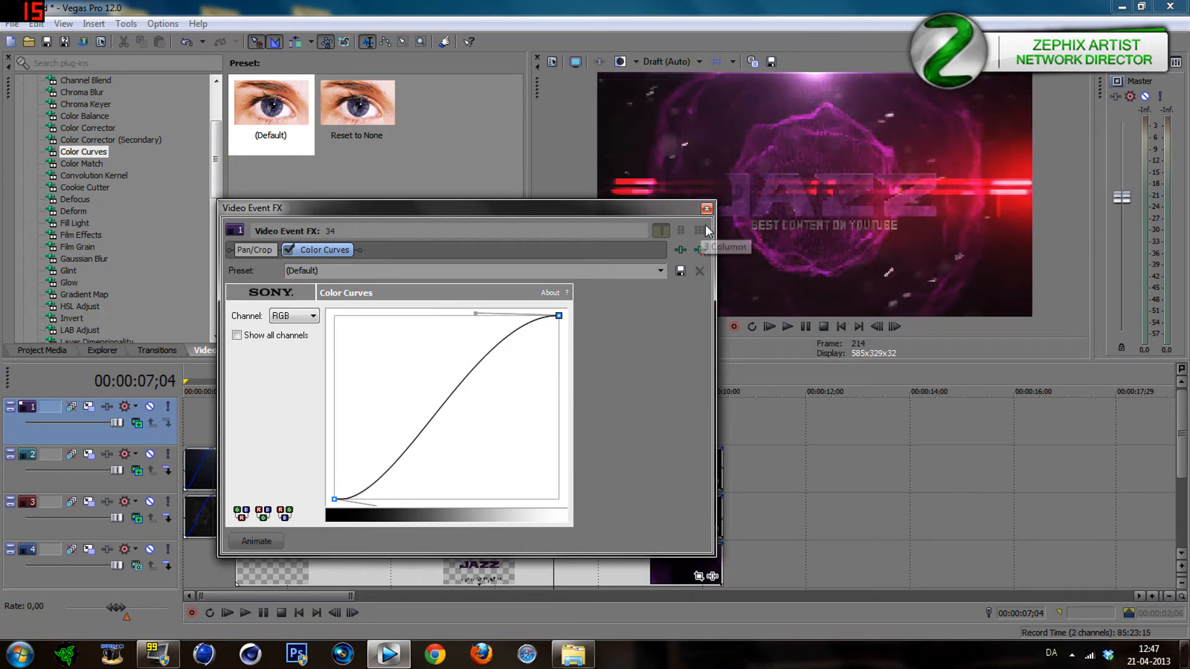
left_click(707, 209)
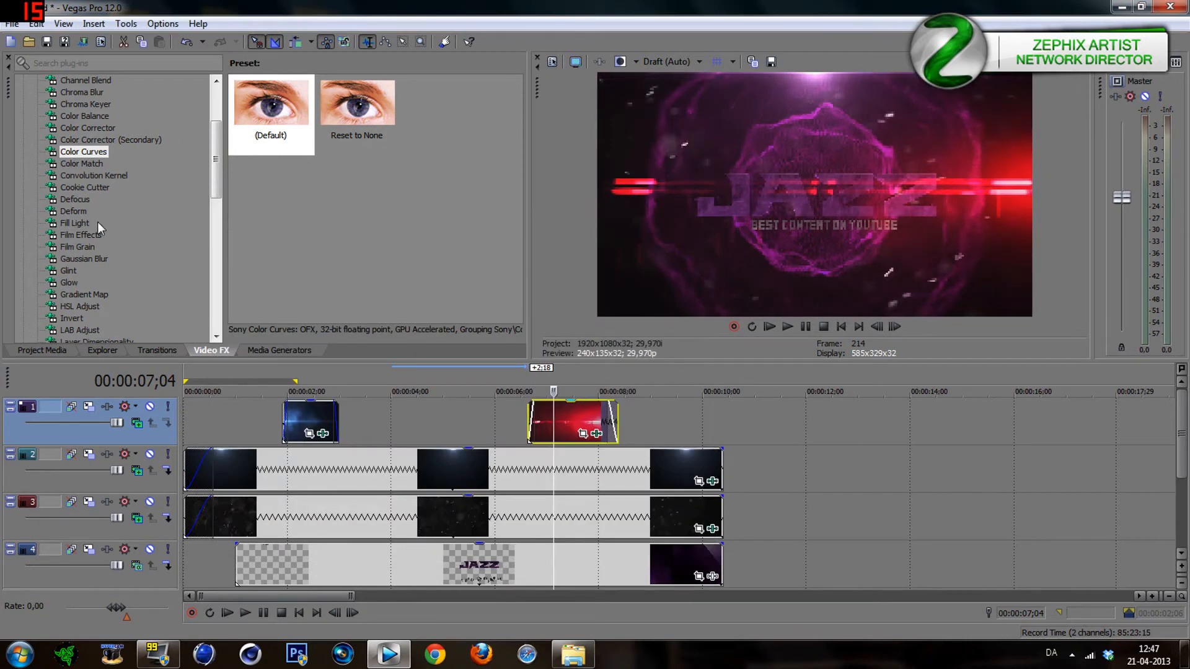
Apply HSL Adjust to clip 34 and set Add to hue to 0,837 to turn the red flare purple.
left_click(84, 307)
left_click_drag(271, 123, 555, 411)
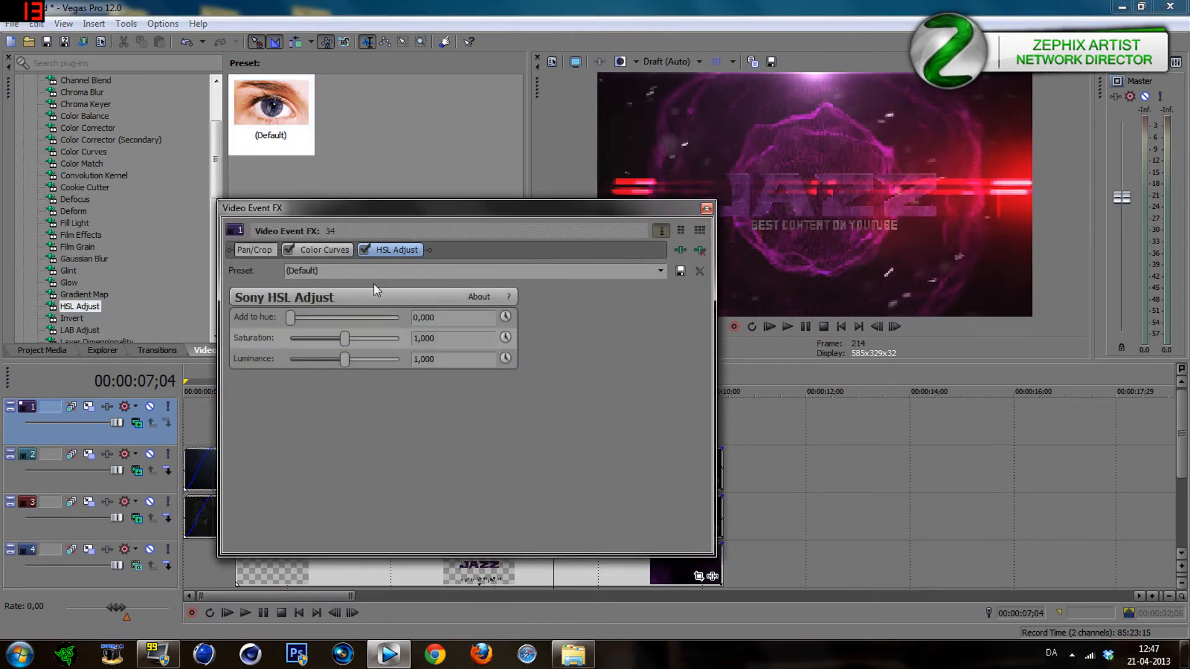
left_click_drag(300, 315, 353, 320)
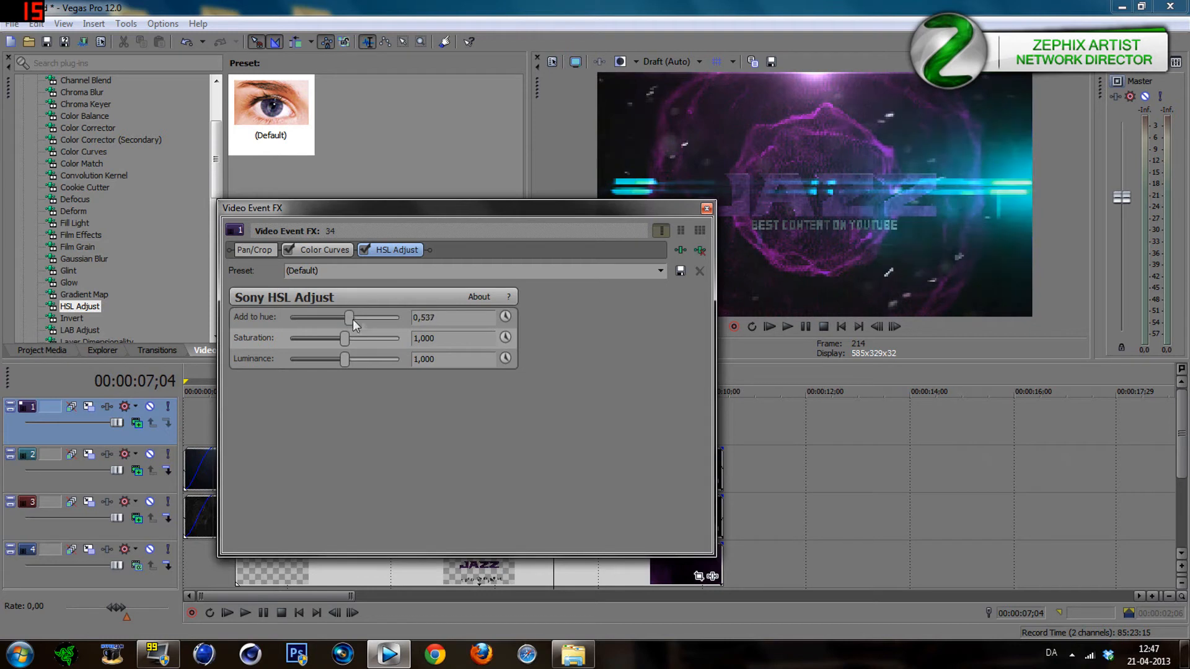
left_click_drag(355, 323, 383, 328)
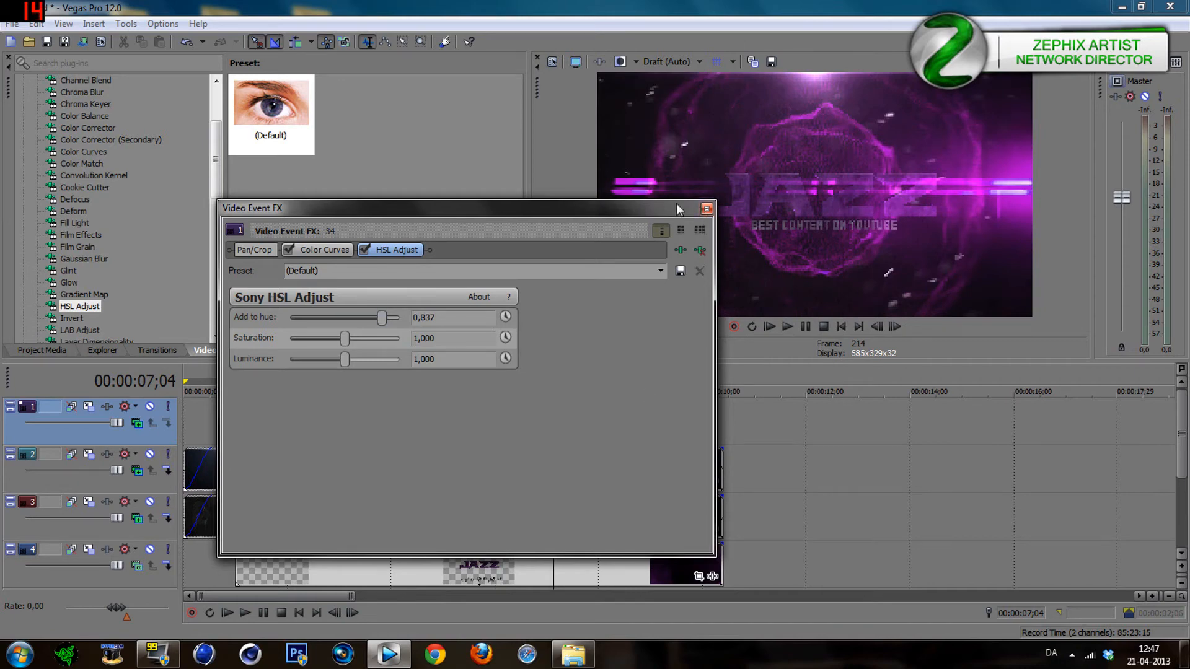
left_click(705, 208)
Check the purple flare together with the shockwave frame by frame from 00:00:06;19 to past 00:00:08;17.
left_click_drag(583, 428, 557, 427)
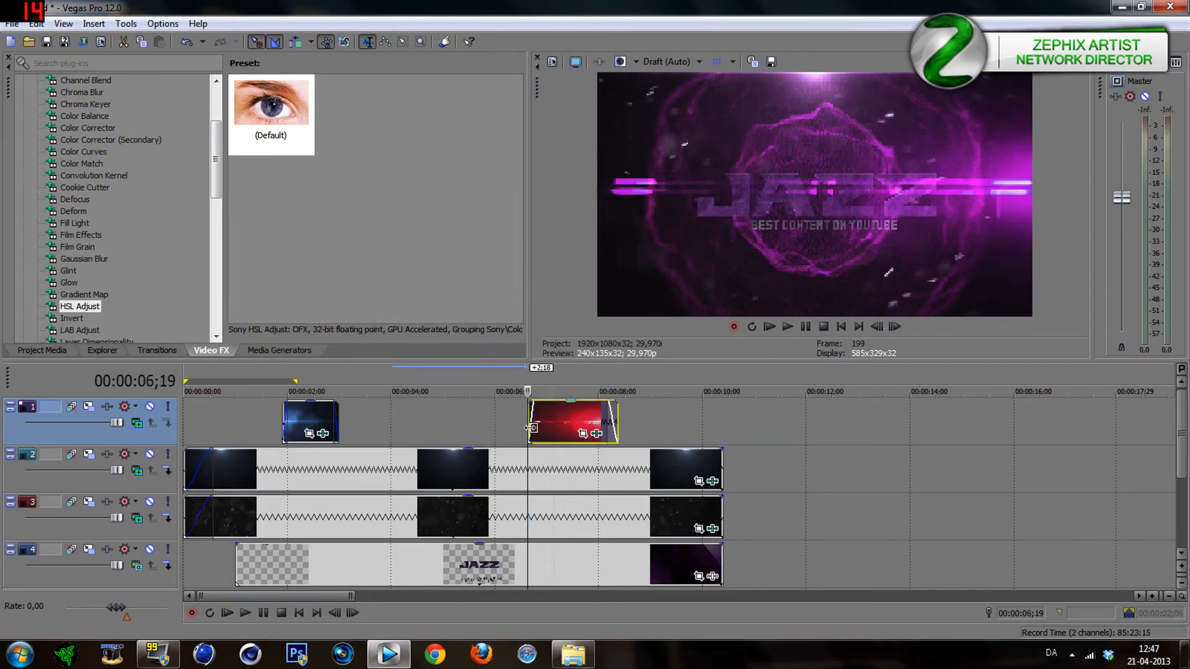
left_click(895, 327)
left_click(894, 327)
left_click(895, 328)
left_click(894, 327)
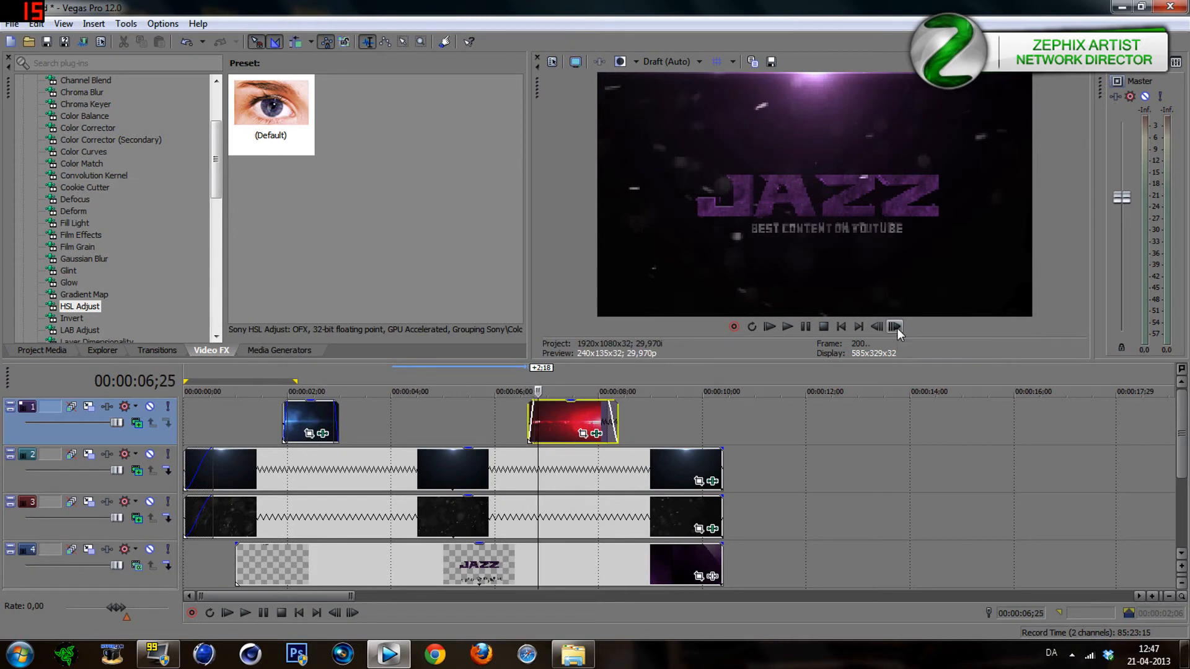
left_click(895, 327)
left_click(894, 327)
left_click(894, 327)
left_click(895, 327)
left_click(895, 327)
left_click(895, 328)
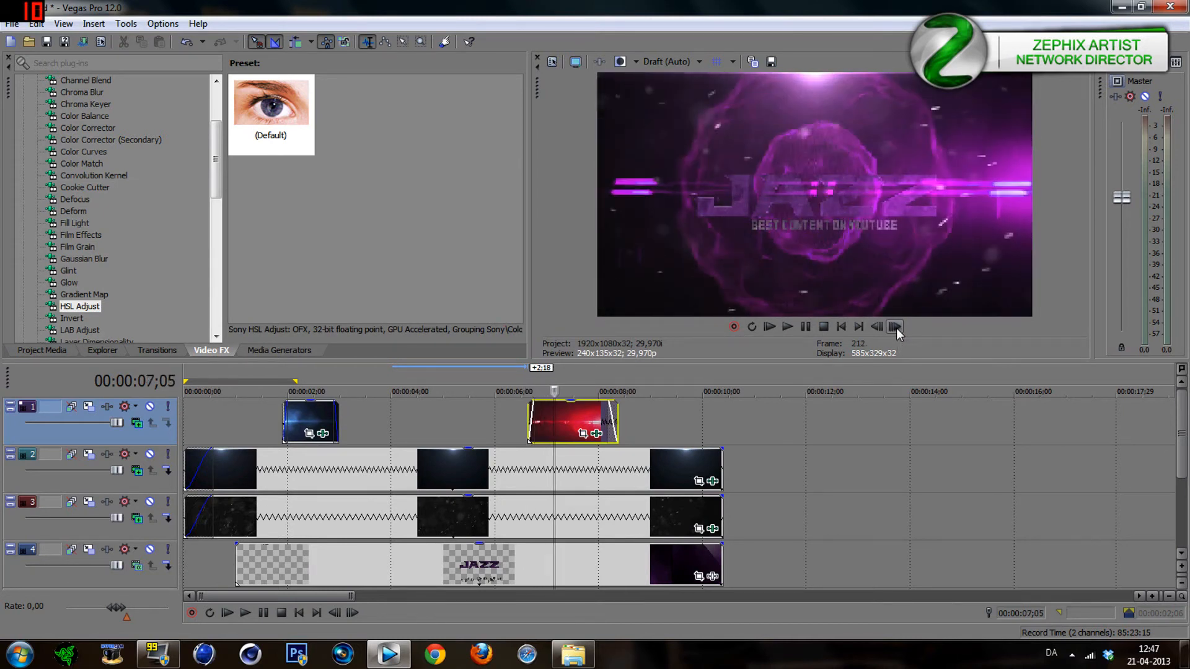
left_click(895, 327)
left_click(895, 327)
left_click(895, 327)
left_click(894, 328)
left_click(895, 328)
left_click(895, 328)
left_click(895, 327)
left_click(895, 327)
left_click(895, 327)
left_click(895, 327)
left_click(895, 327)
left_click(895, 327)
left_click(895, 327)
left_click(894, 327)
left_click(895, 327)
left_click(894, 327)
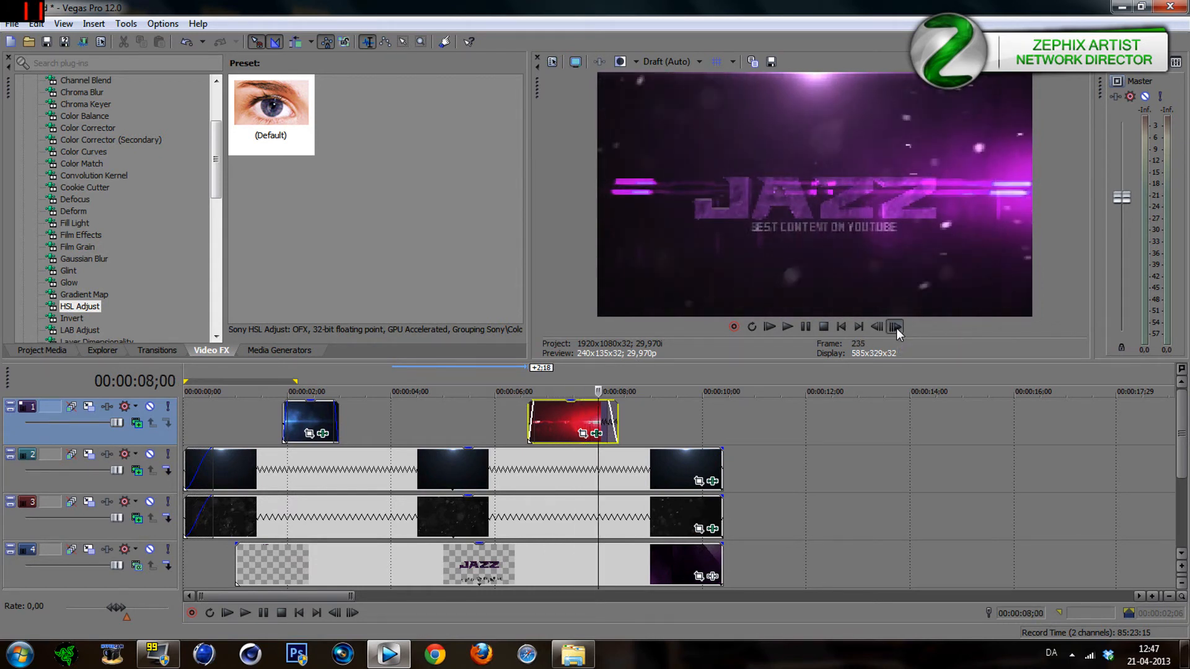
left_click(895, 327)
left_click(894, 327)
left_click(895, 327)
left_click(895, 327)
left_click(895, 327)
left_click(895, 327)
left_click(894, 327)
left_click(895, 328)
left_click(894, 327)
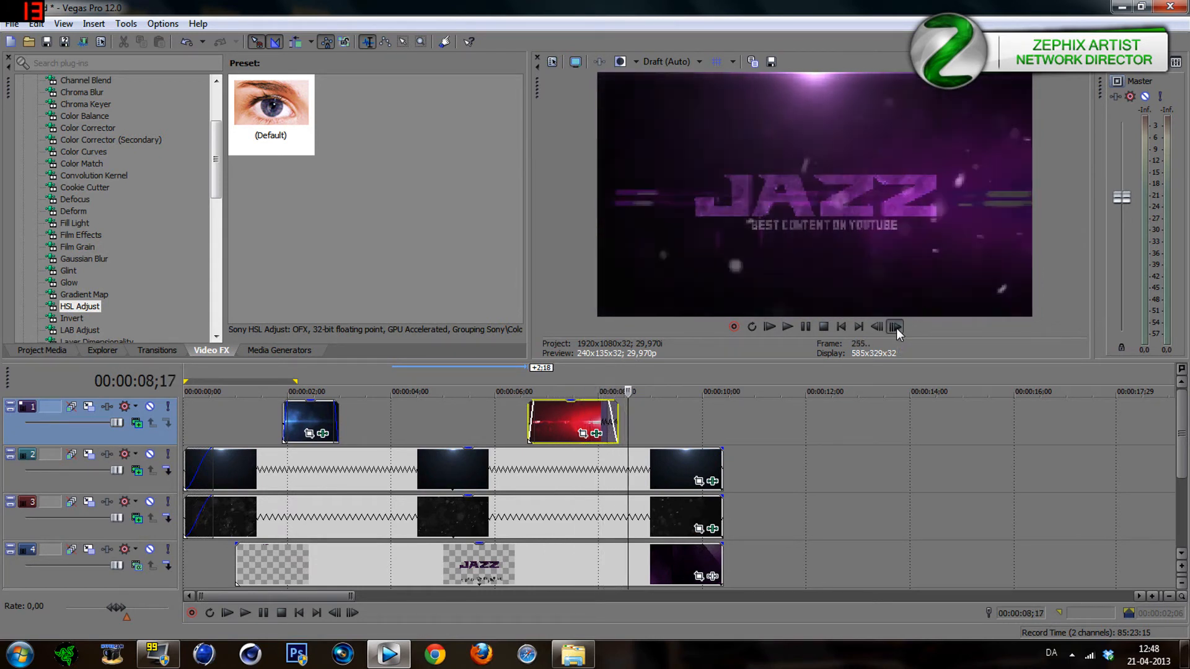
left_click(895, 327)
left_click(895, 328)
Move clip 34 earlier, ahead of the tagline's arrival, so that it starts at about 00:00:04;25.
left_click_drag(560, 416, 505, 415)
left_click(513, 414)
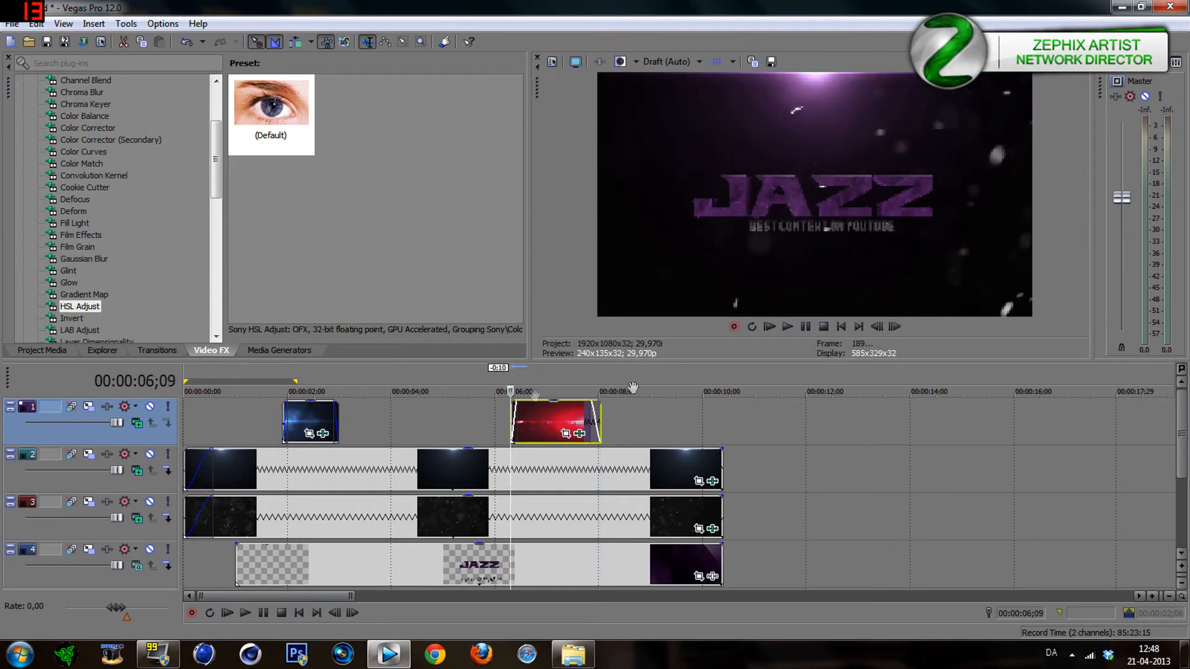
left_click(479, 427)
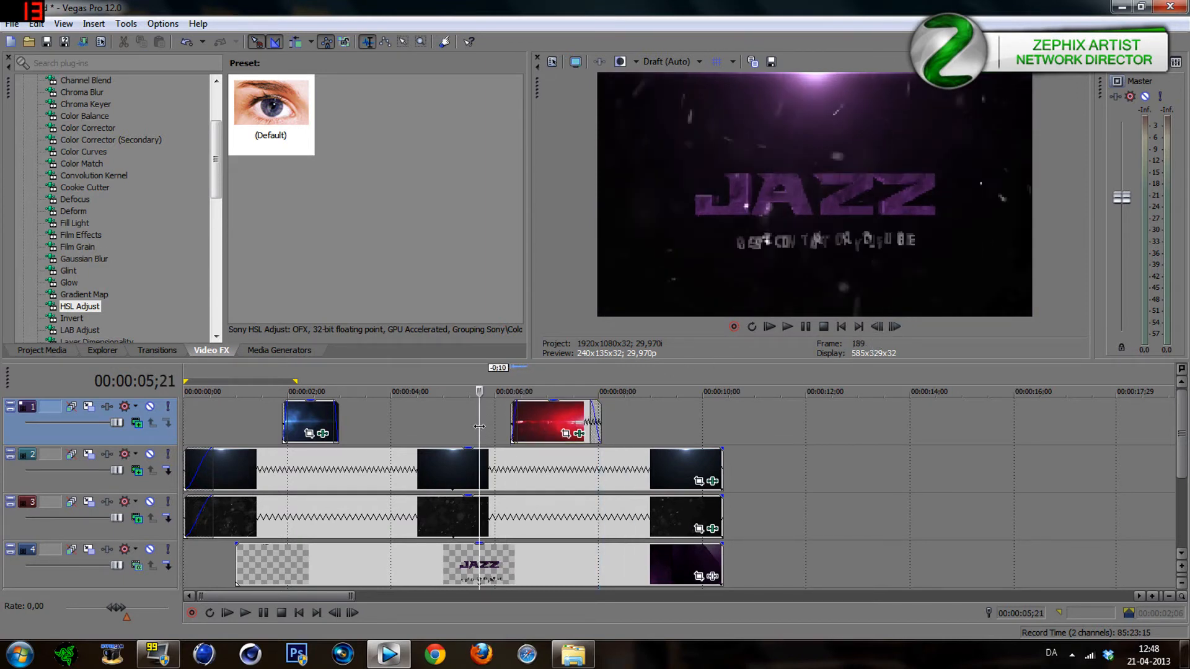
left_click(433, 414)
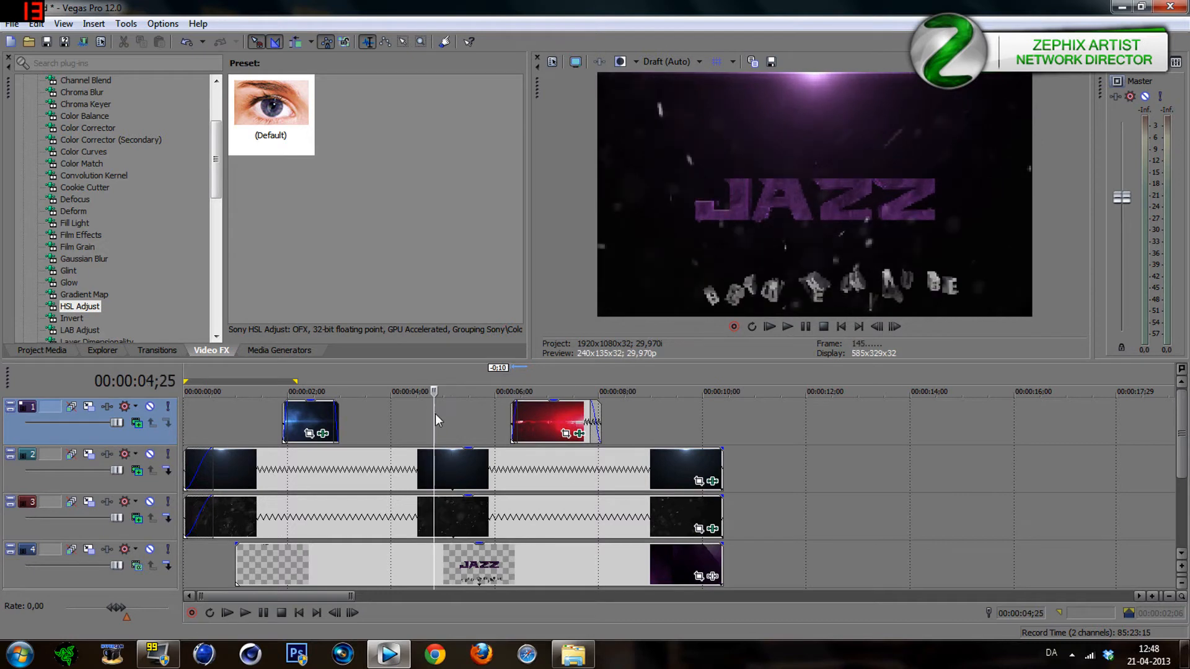
left_click_drag(544, 412, 476, 406)
Step through the flare's frames to 00:00:05;10, shift clip 34 twelve frames later and check the transition into the shockwave.
left_click(894, 326)
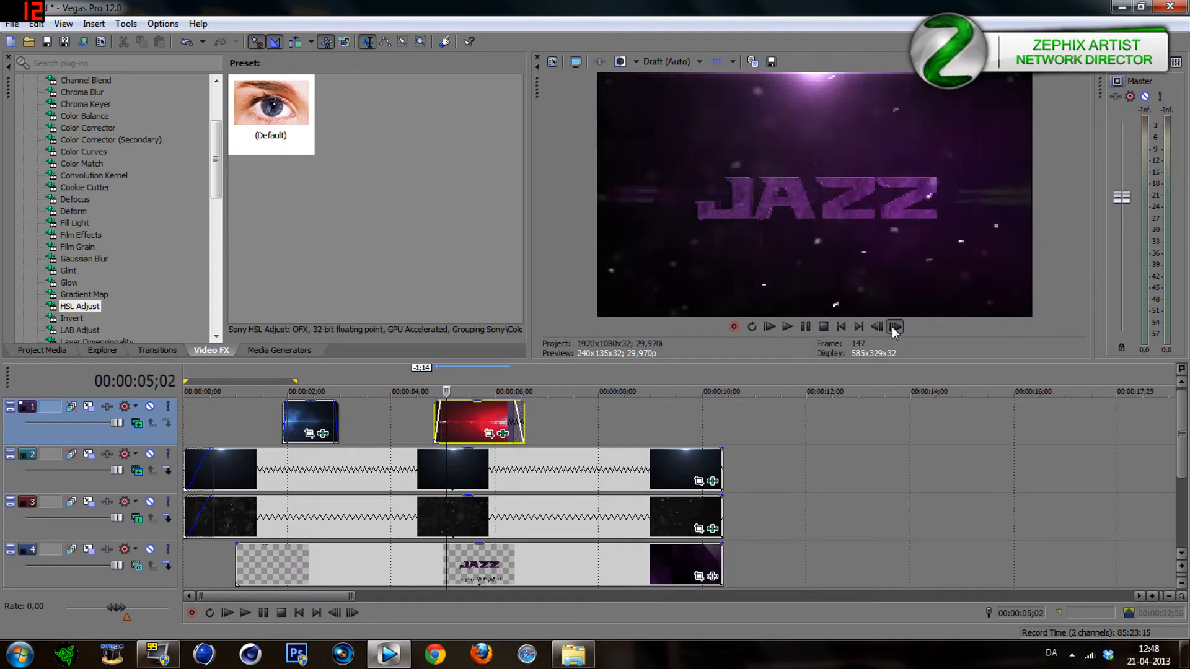
left_click(894, 326)
left_click(894, 327)
left_click(894, 327)
left_click(894, 326)
left_click(894, 326)
left_click(894, 327)
left_click(894, 326)
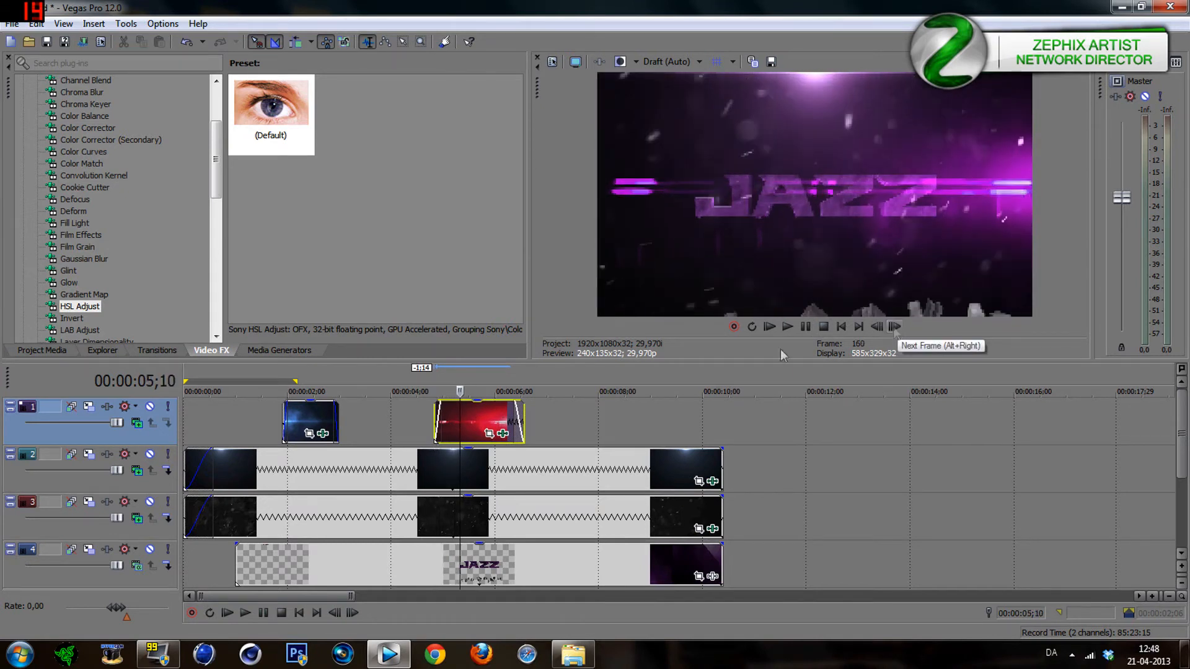
left_click_drag(471, 418, 492, 423)
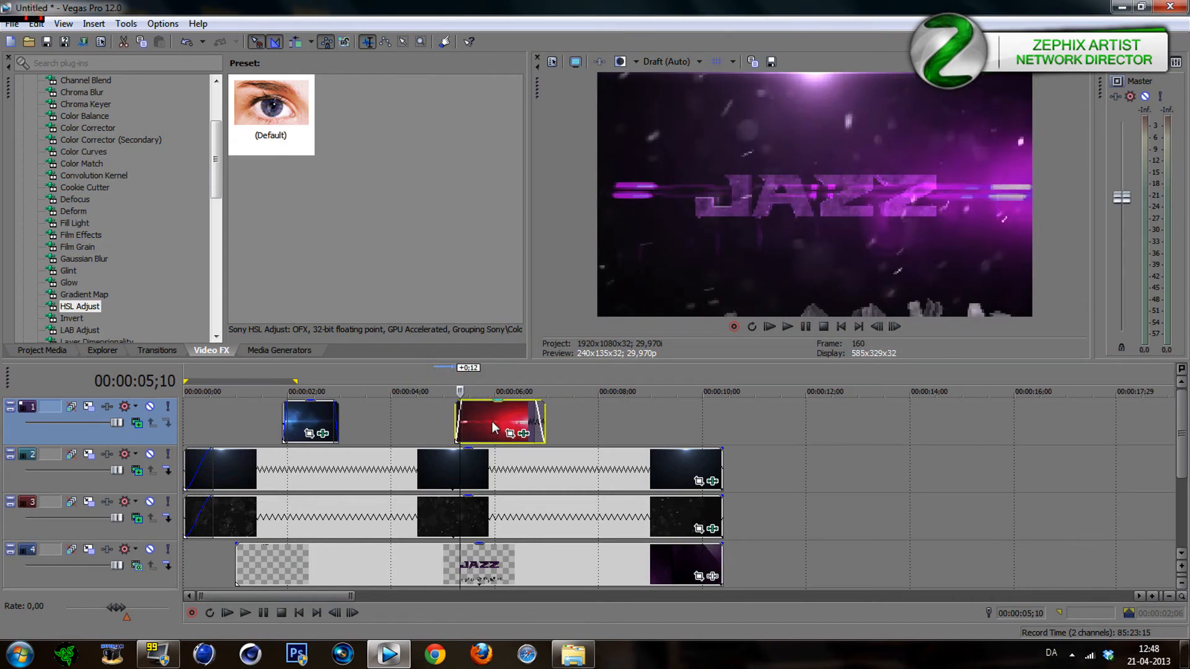
left_click(894, 326)
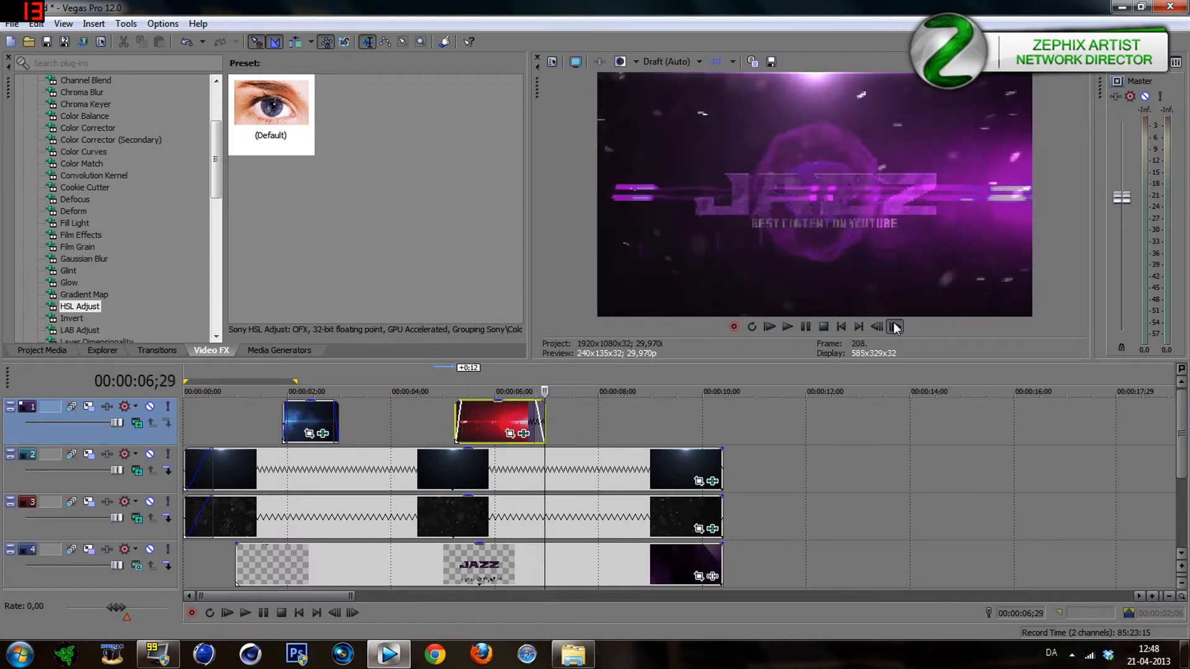
Try lowering the flare in clip 34 with Pan/Crop and darkening its Color Curves, and undo both changes.
left_click(488, 425)
left_click(510, 434)
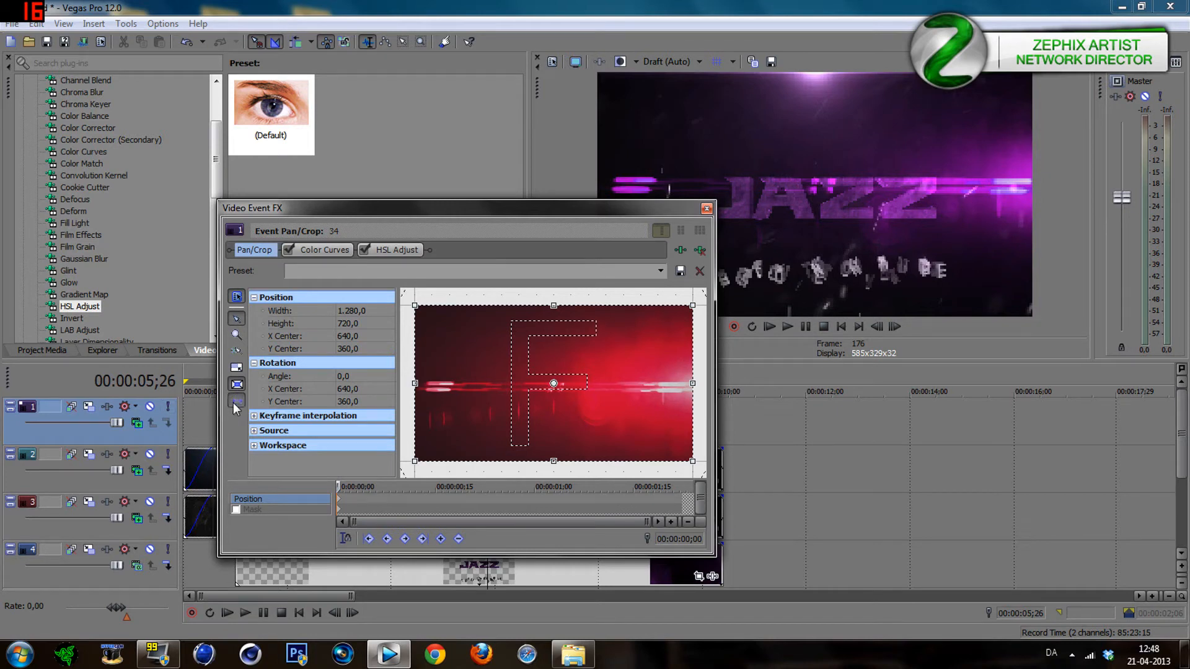
left_click_drag(551, 431, 553, 381)
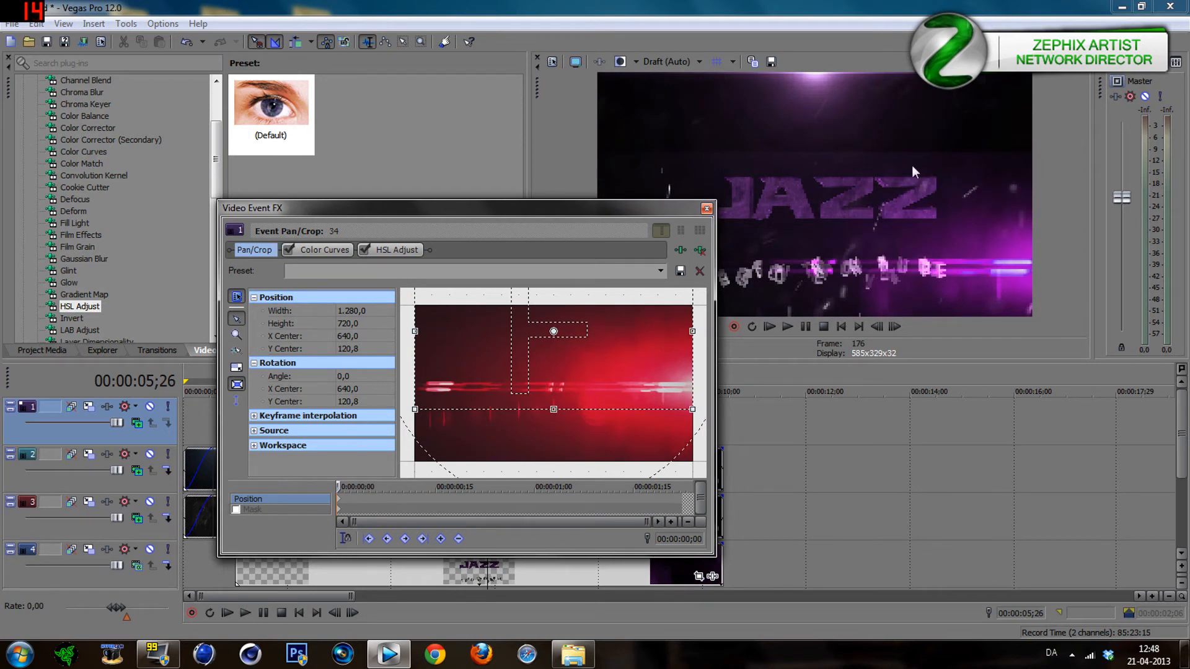
left_click(319, 247)
left_click_drag(374, 505, 384, 553)
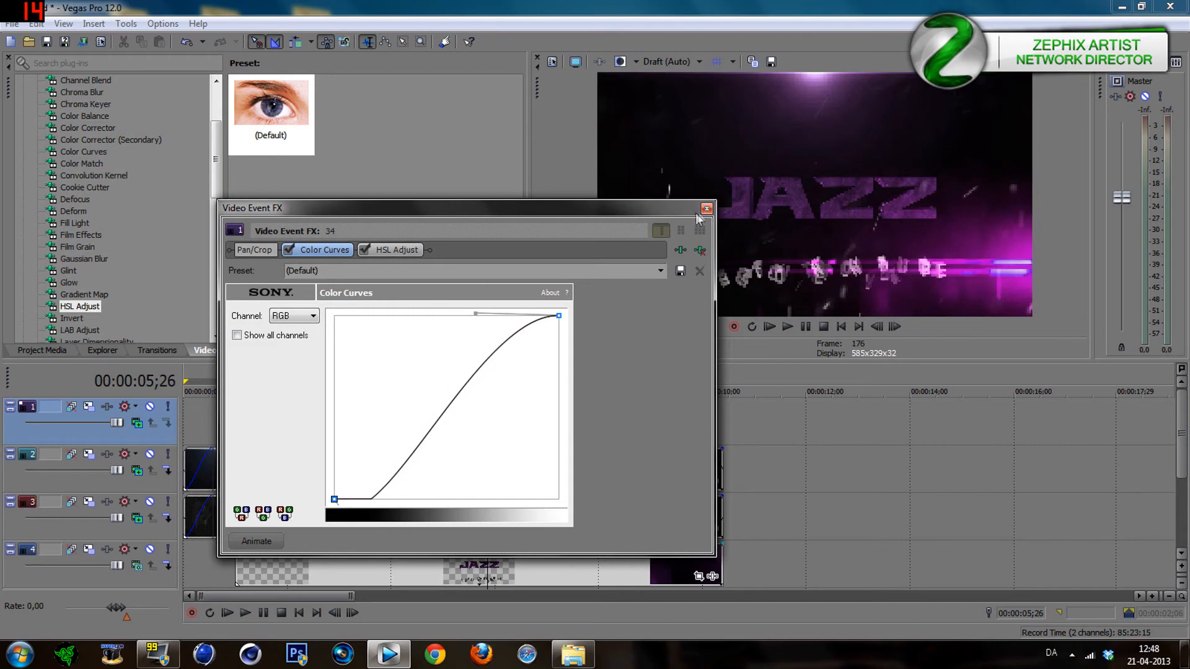
left_click(186, 42)
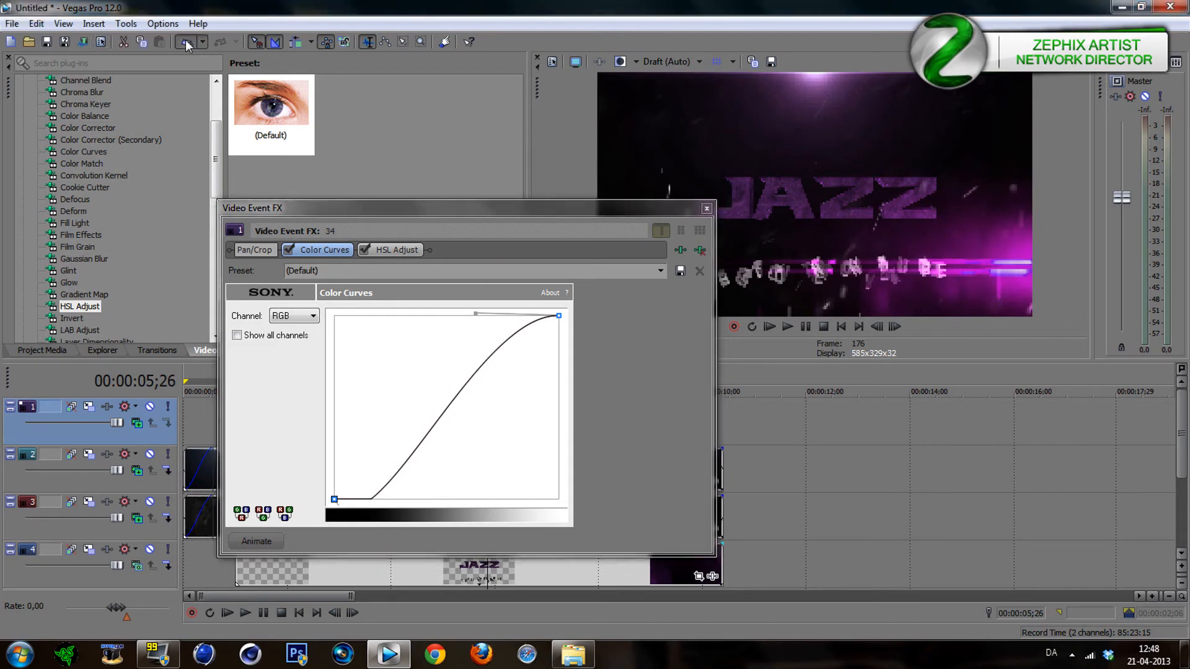
left_click(185, 45)
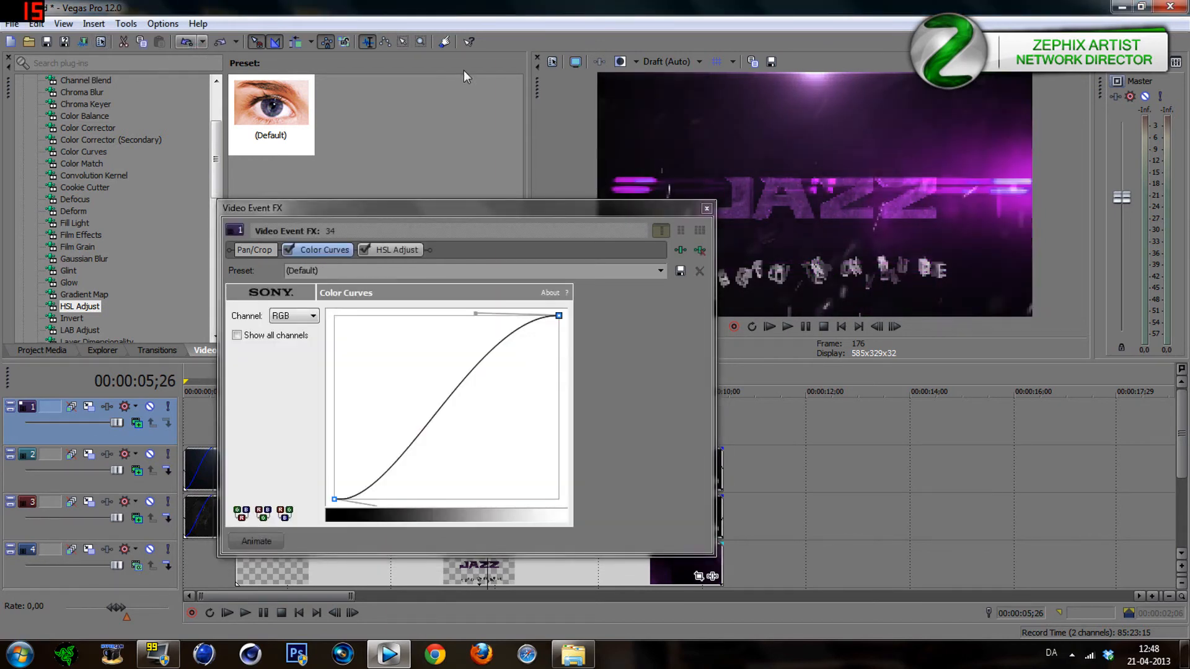
left_click(707, 208)
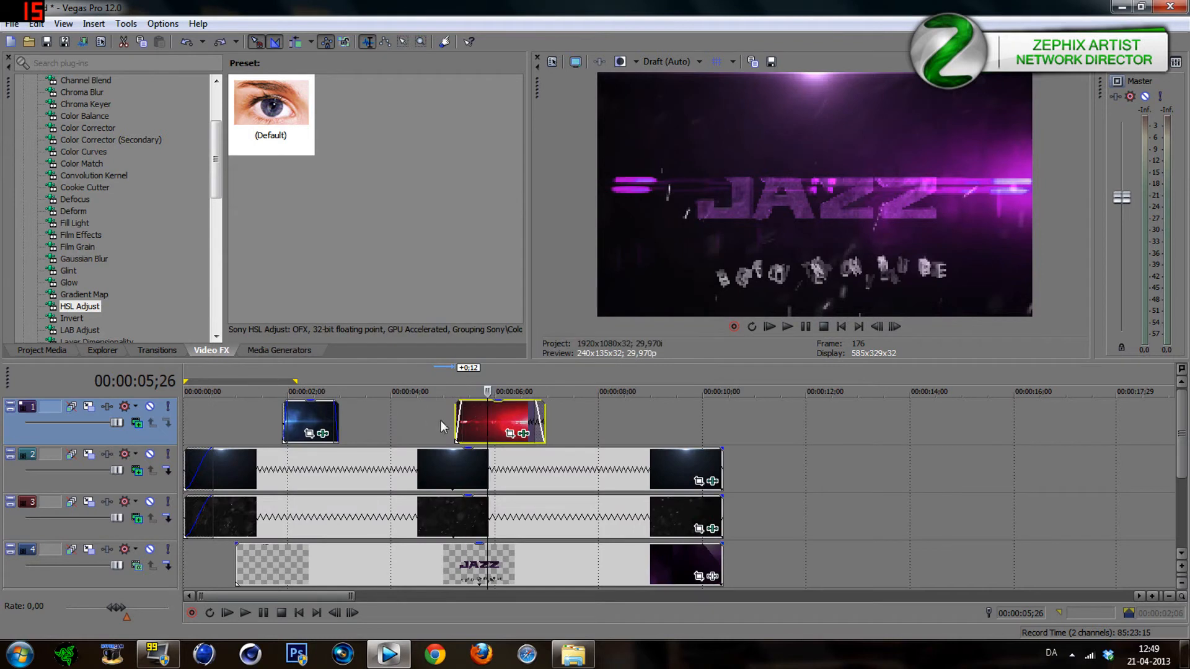
Check clip 34's flare from its fade-in through the shockwave transition, frame by frame to 00:00:07;19.
left_click(461, 415)
left_click(500, 418)
left_click(534, 417)
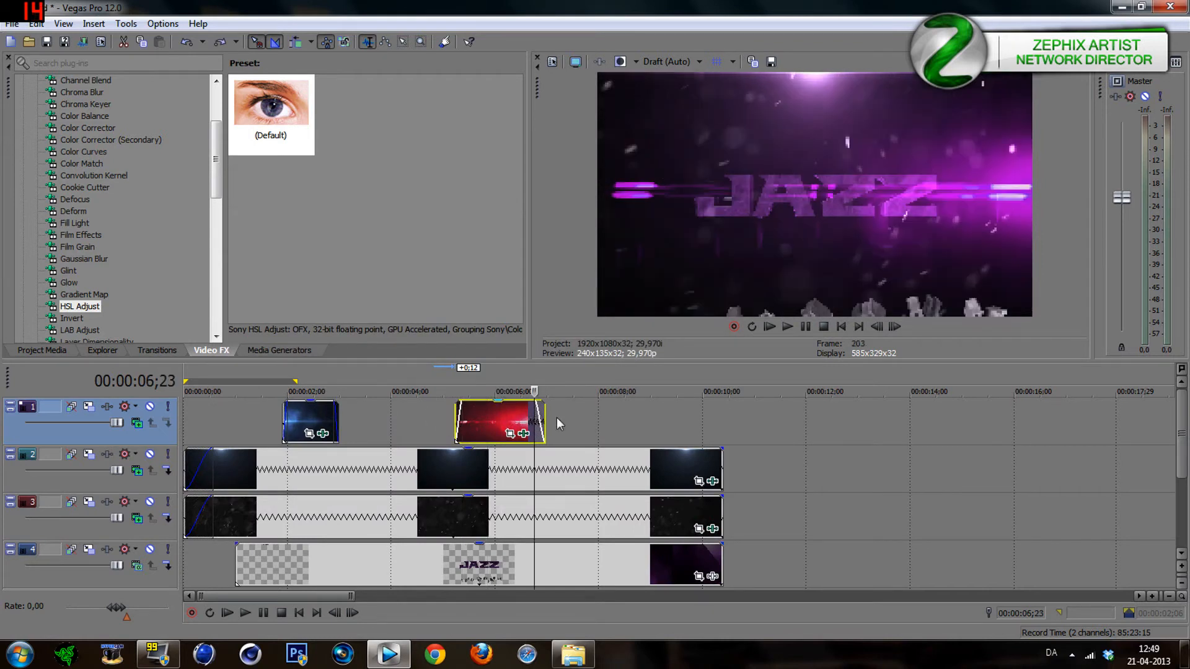
left_click(894, 326)
left_click(894, 326)
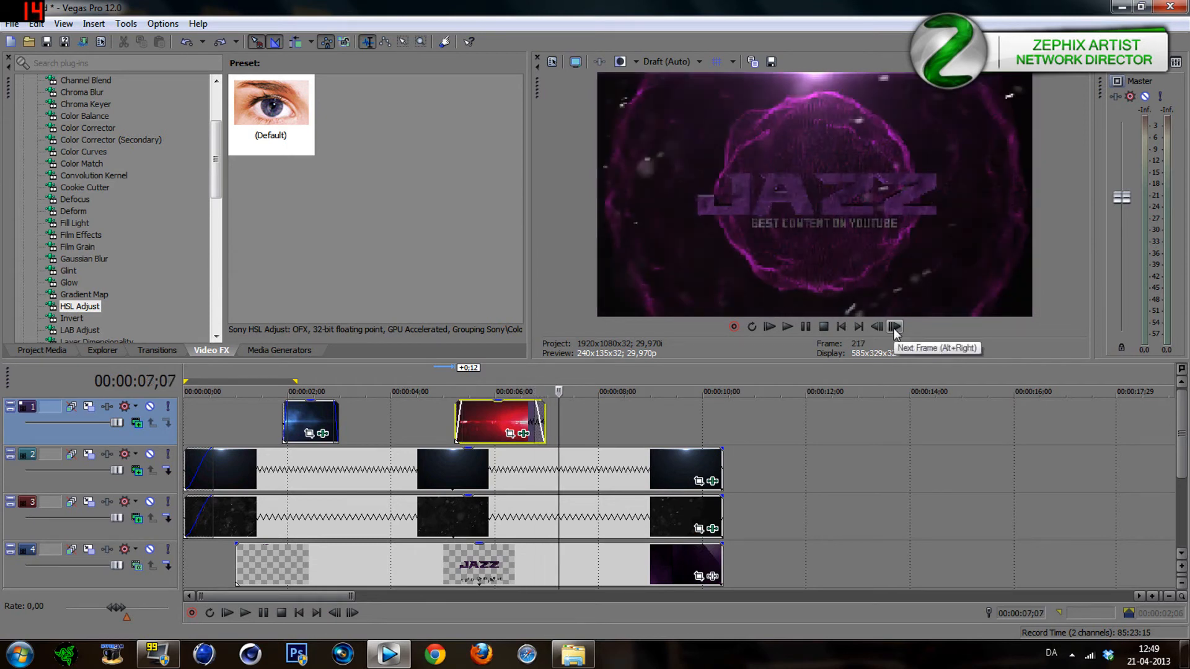
left_click(894, 327)
left_click(894, 326)
left_click(894, 326)
left_click(894, 327)
left_click(894, 327)
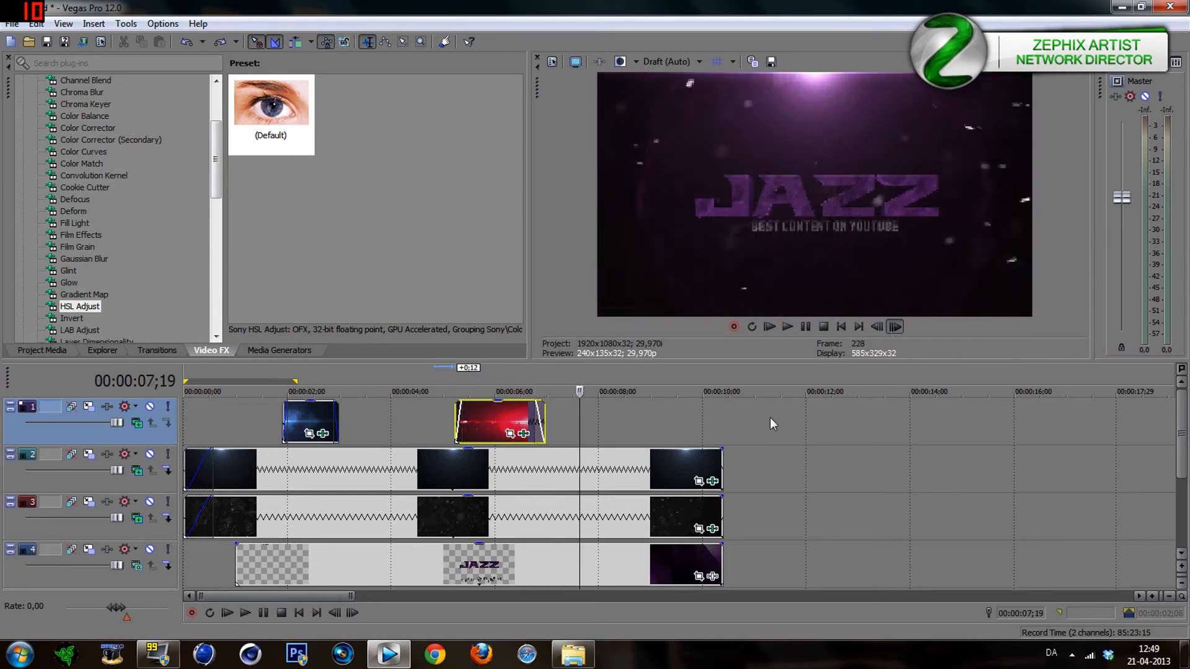
Add clip 27 from the Overlays folder to the top track, in the empty area beyond the intro.
left_click(359, 415)
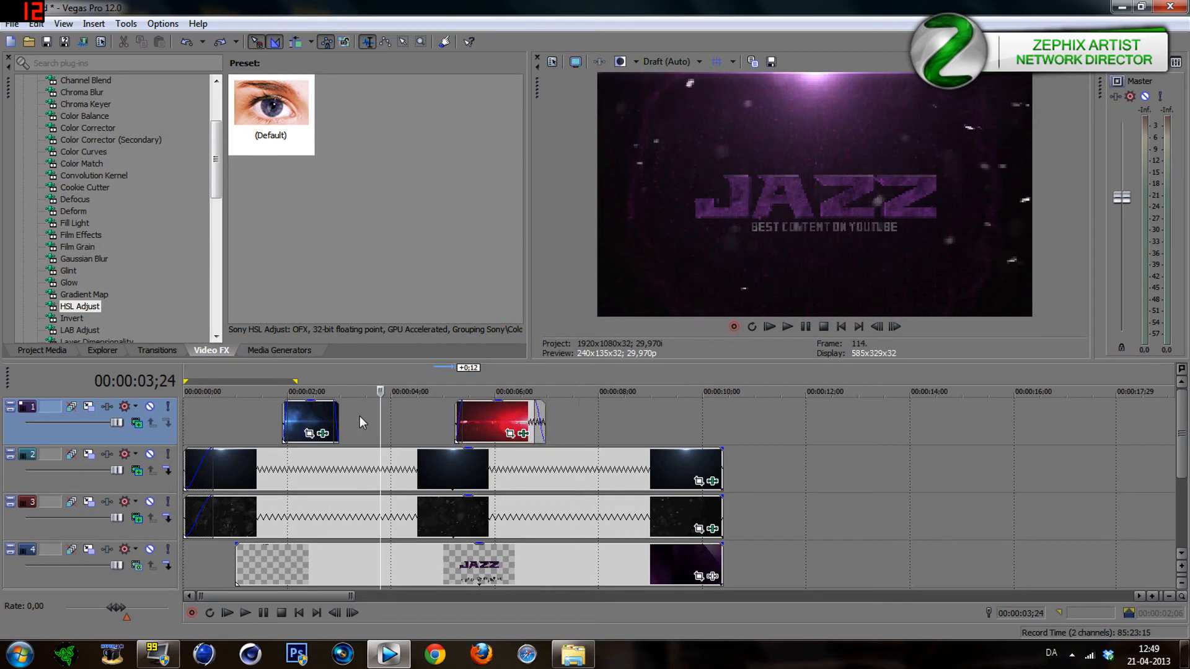
left_click(349, 424)
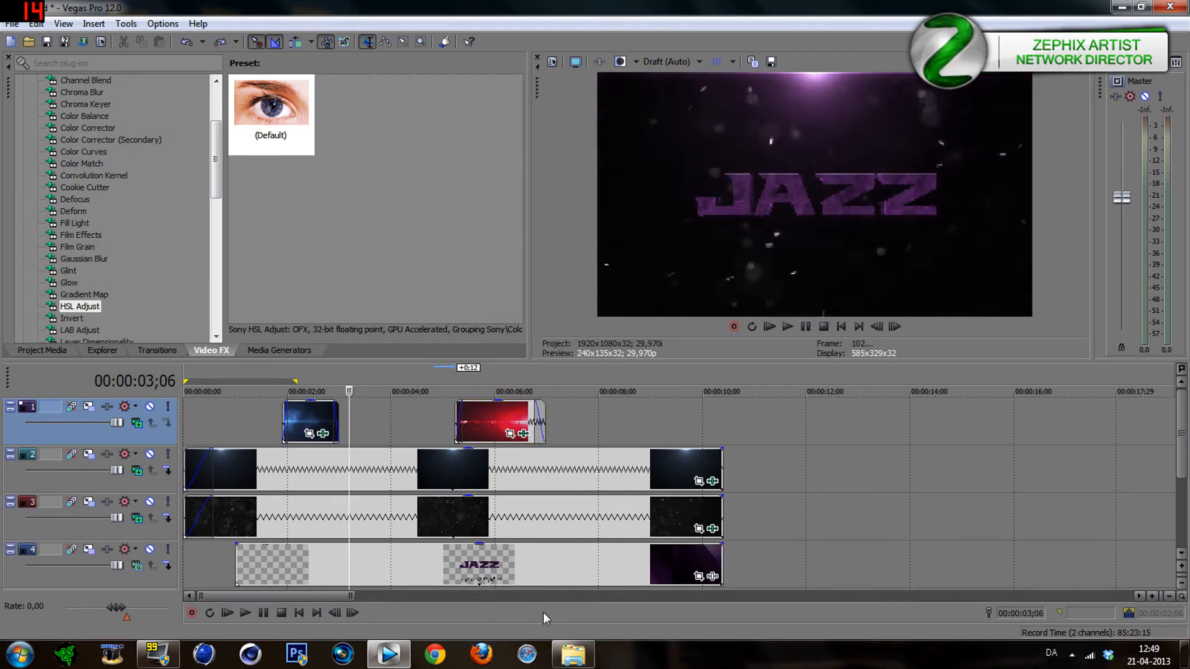
left_click(574, 651)
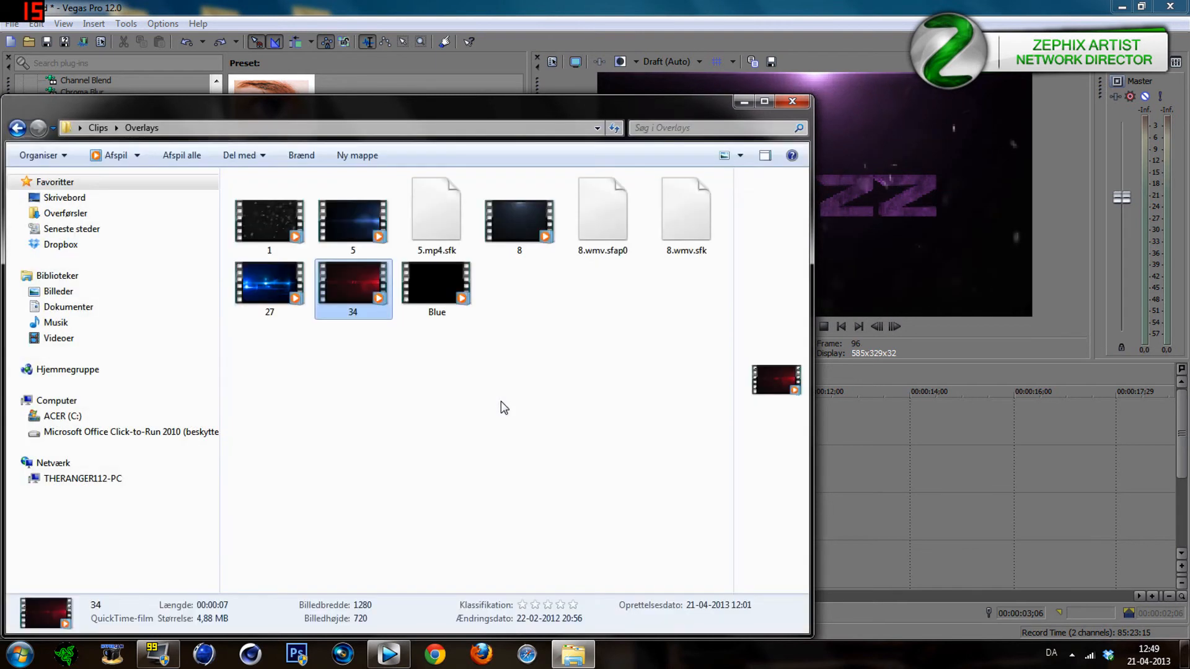
left_click(268, 308)
left_click_drag(266, 290, 883, 427)
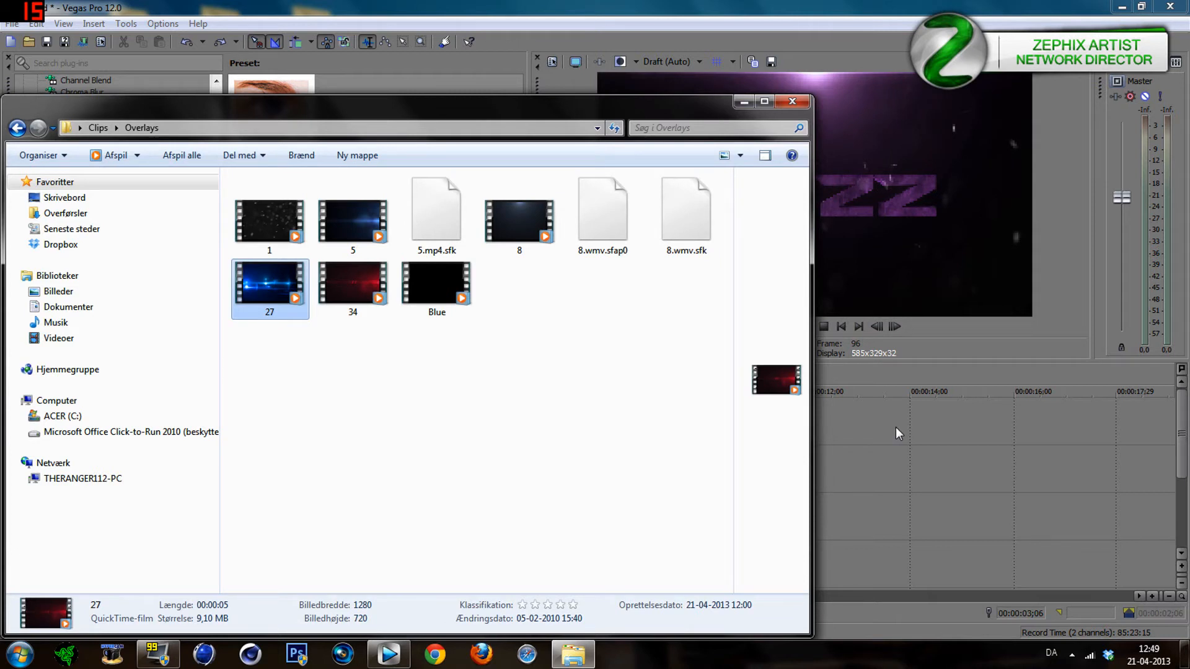
left_click_drag(891, 427, 891, 429)
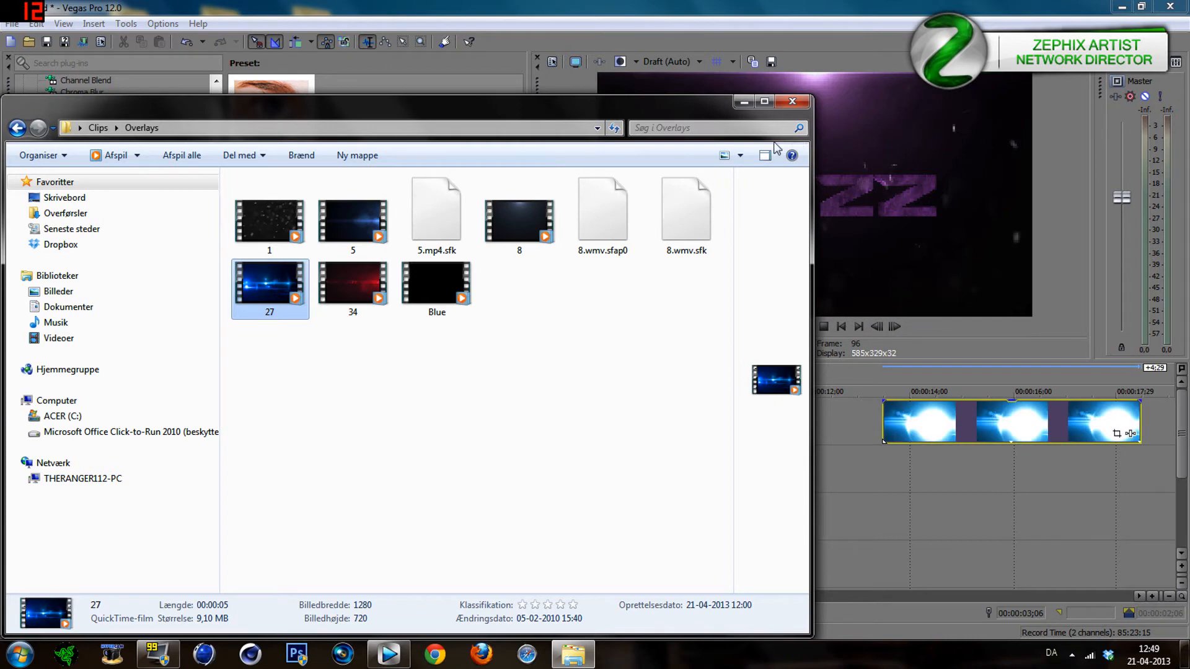
left_click(744, 101)
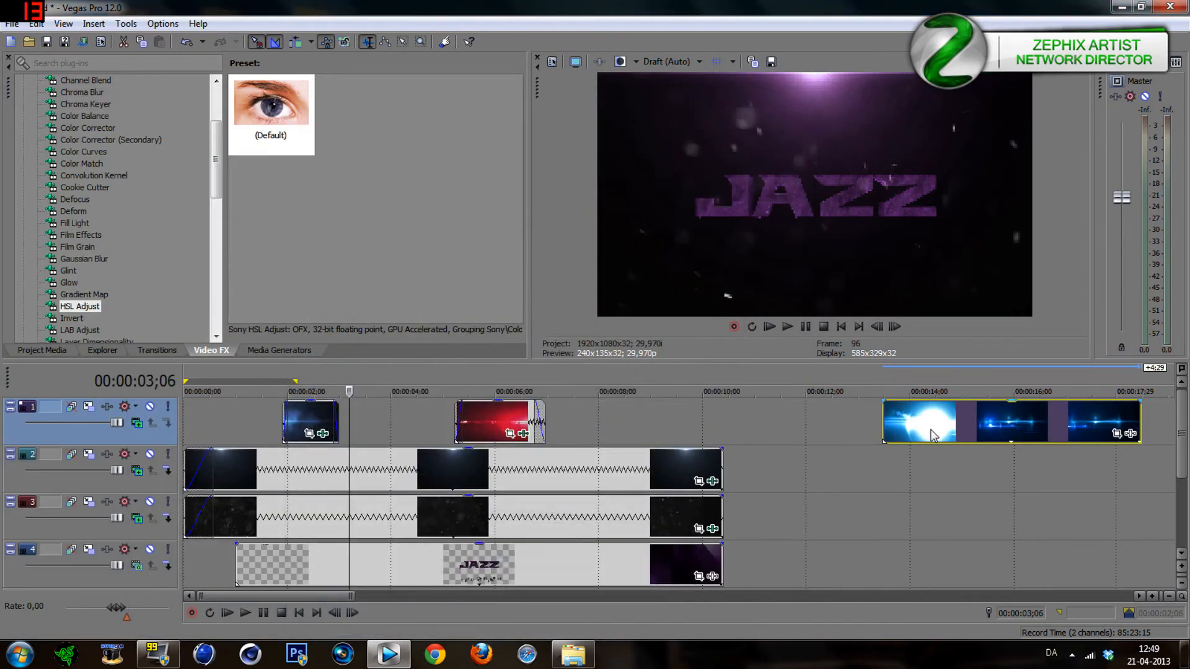
Place clip 27 on a new topmost video track from 00:00:01;27 and change that track's compositing mode to blend it over the intro.
left_click(933, 431)
left_click_drag(981, 429, 645, 408)
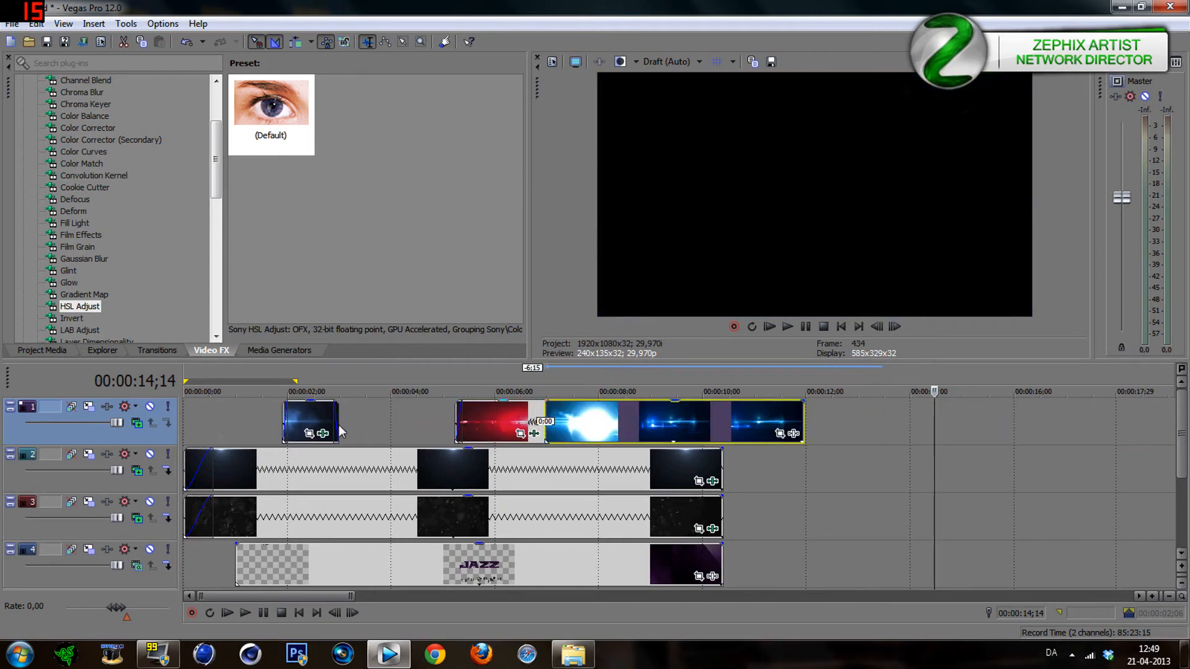
right_click(136, 446)
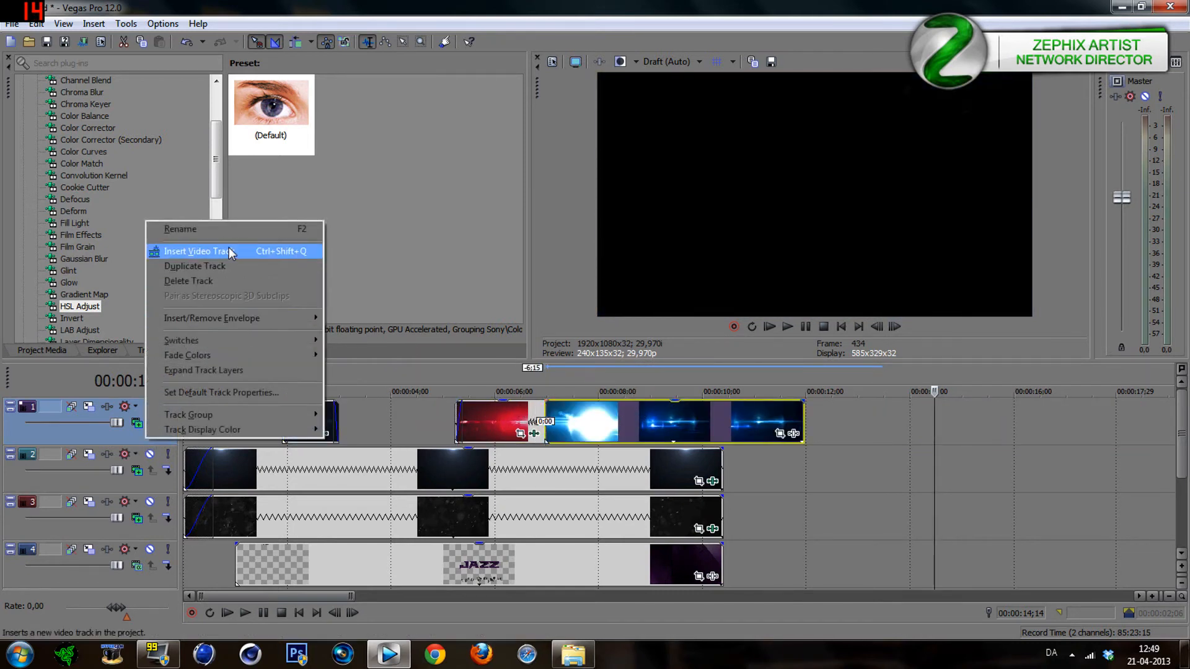
left_click(204, 251)
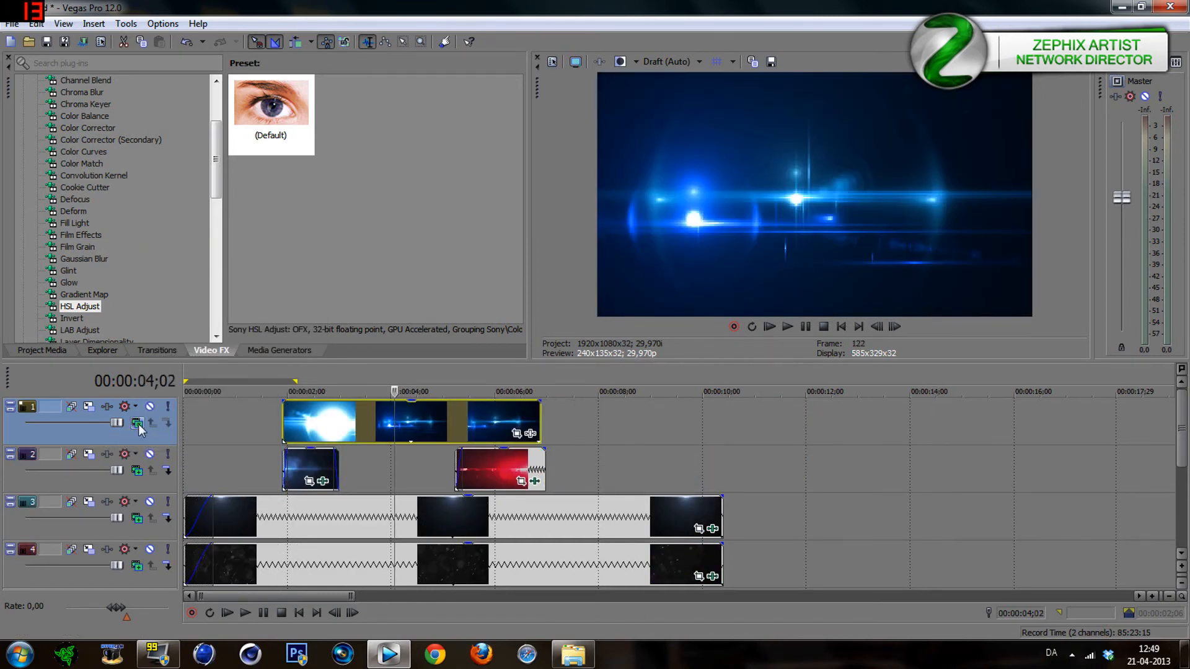
left_click(137, 422)
left_click(229, 227)
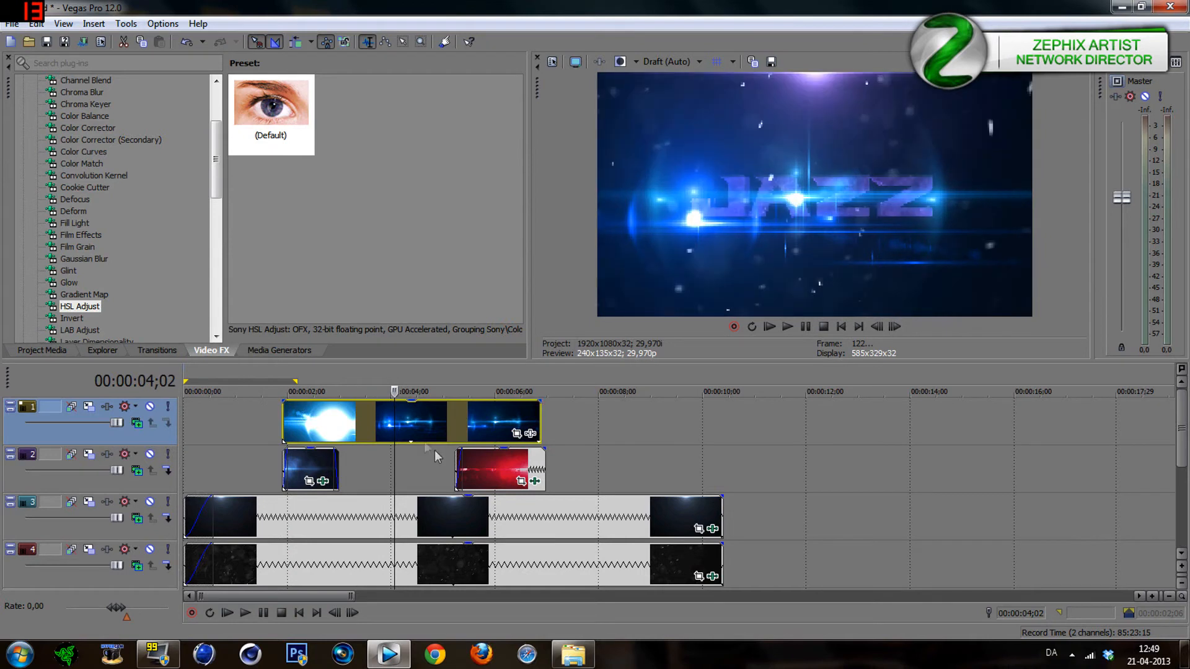
Apply the default Color Curves effect to clip 27 and shape its RGB curve into a contrast-boosting S.
left_click(99, 104)
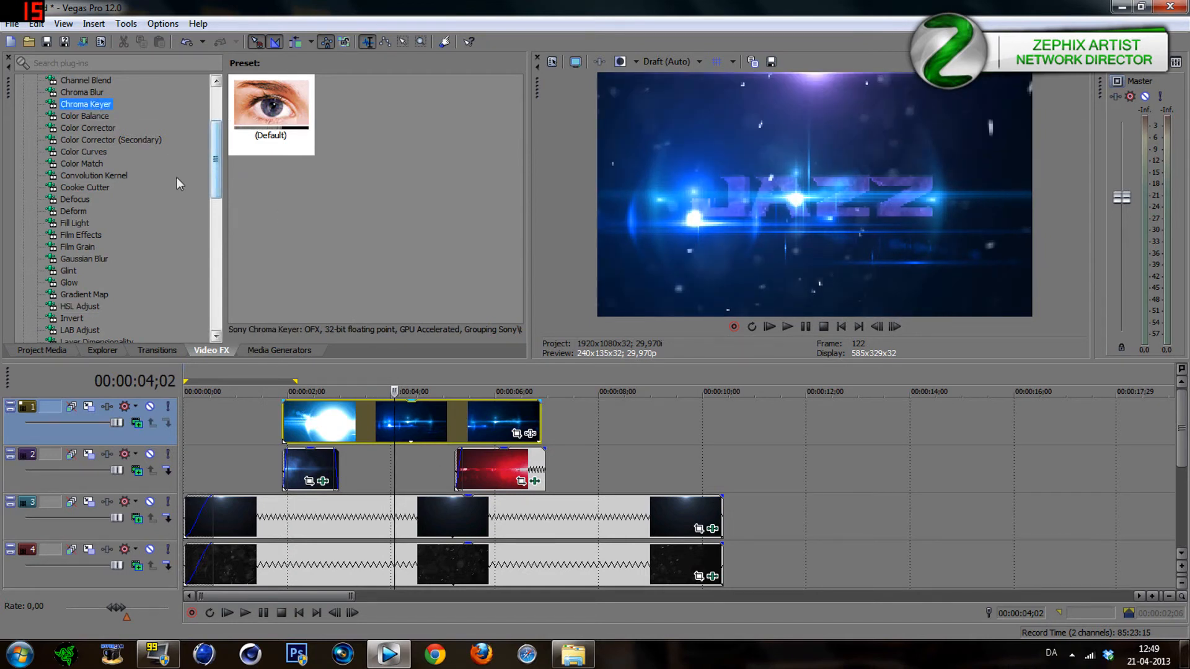
left_click(84, 151)
left_click_drag(271, 109, 393, 508)
left_click_drag(509, 355, 492, 317)
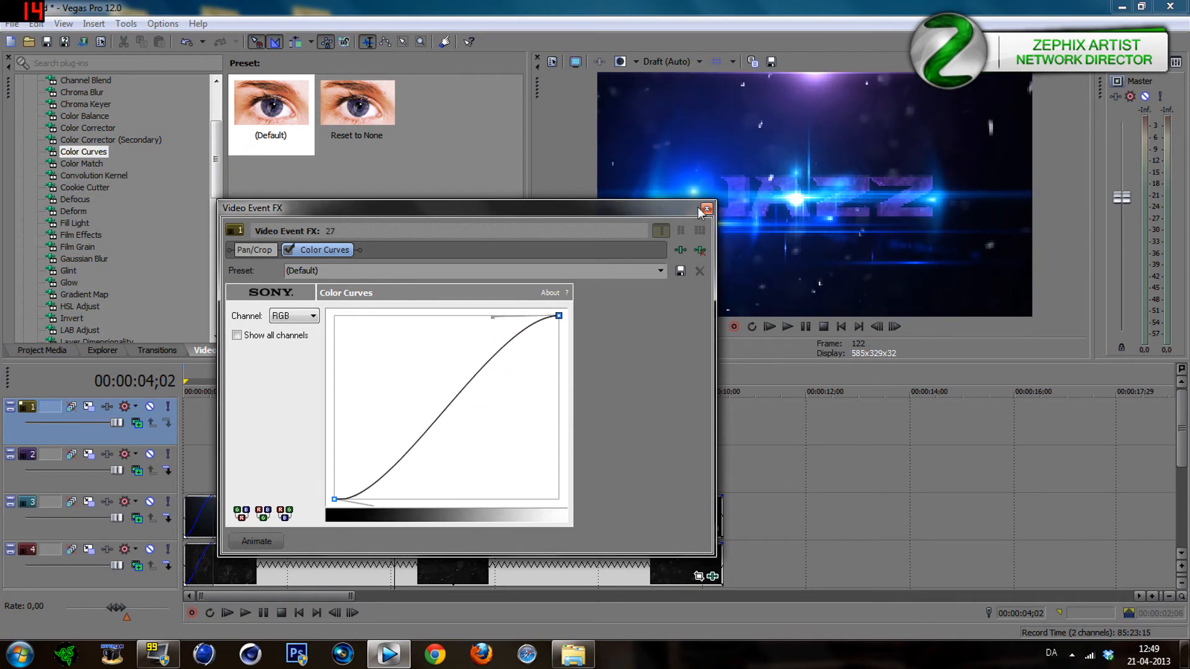
Apply HSL Adjust to clip 27 with Add to hue at 0,211 and trim the clip's end to about 00:00:03;13.
left_click(80, 306)
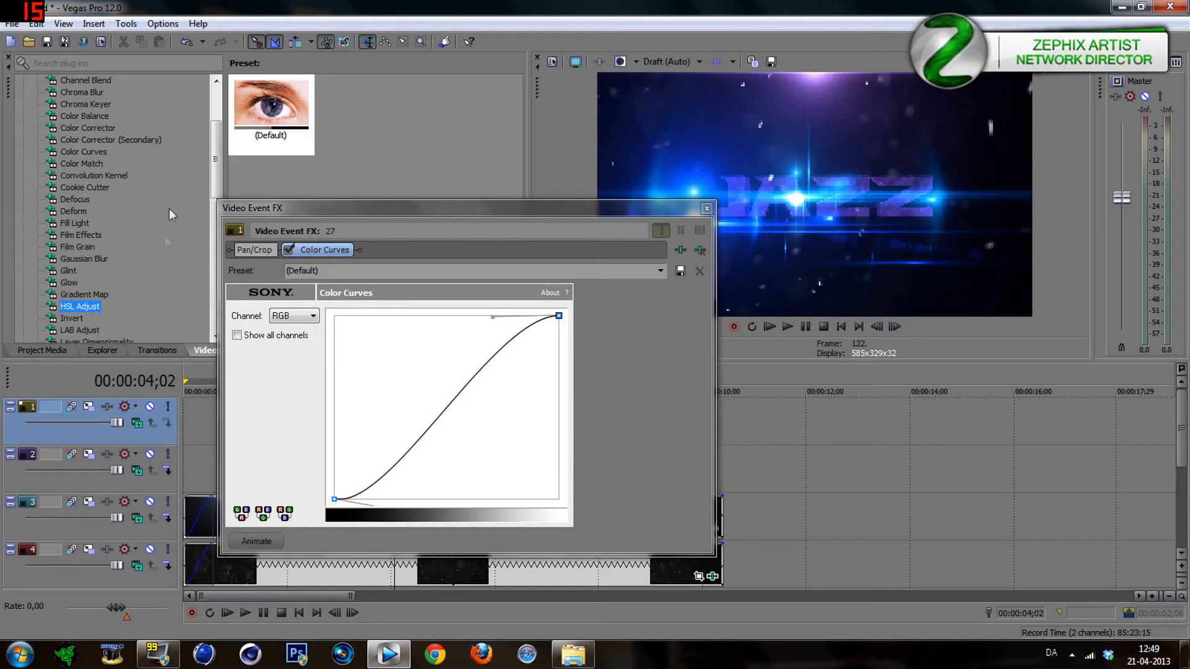
left_click_drag(271, 115, 386, 255)
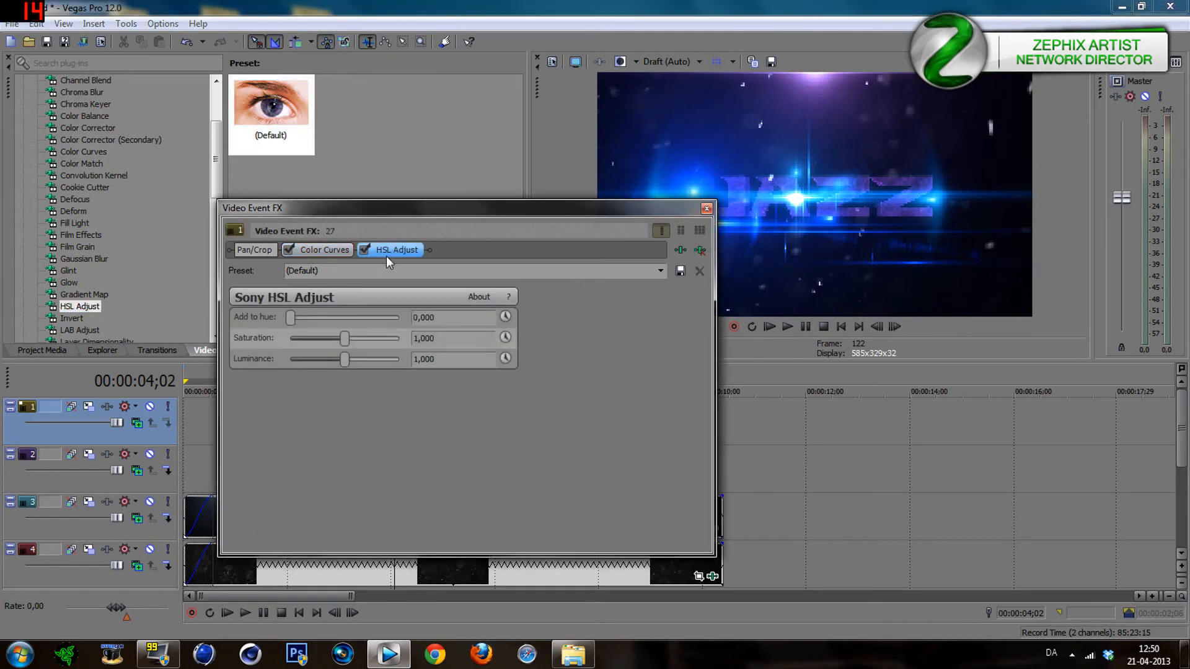
left_click_drag(290, 320, 319, 325)
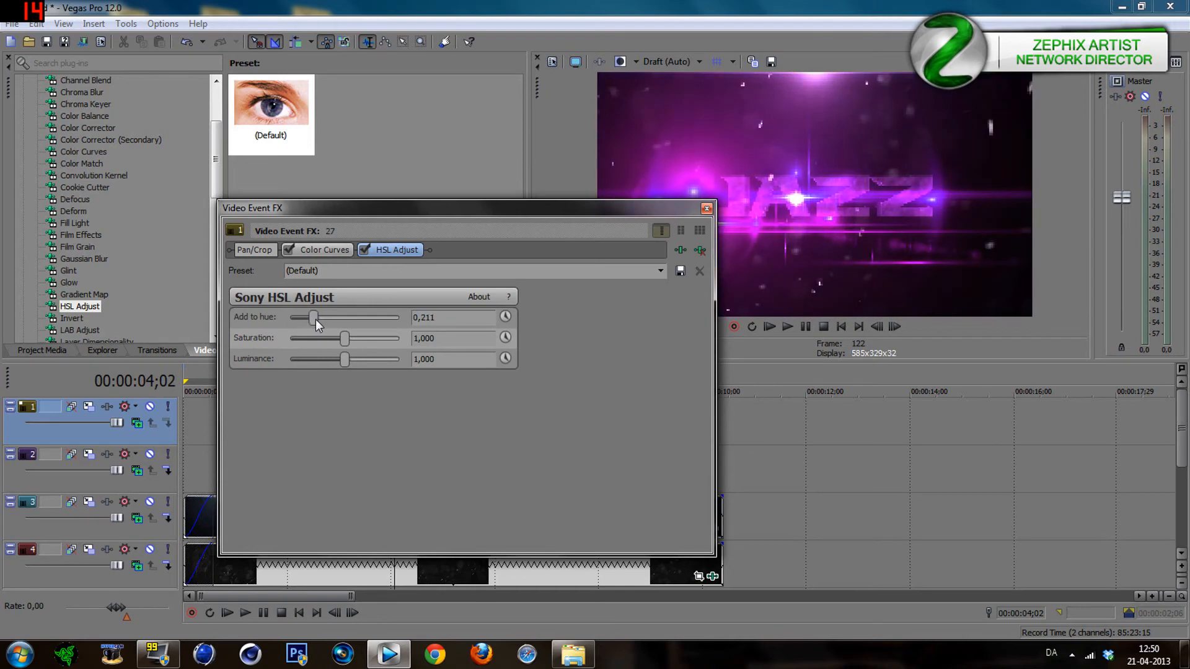
left_click(706, 211)
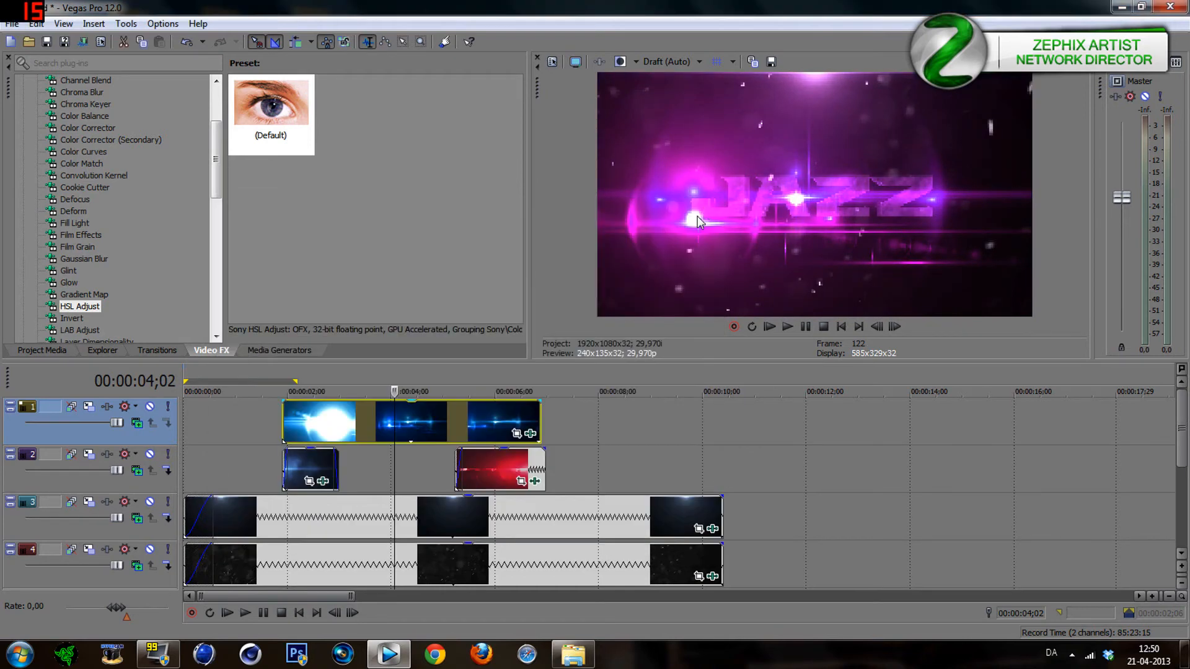
left_click_drag(540, 425, 361, 413)
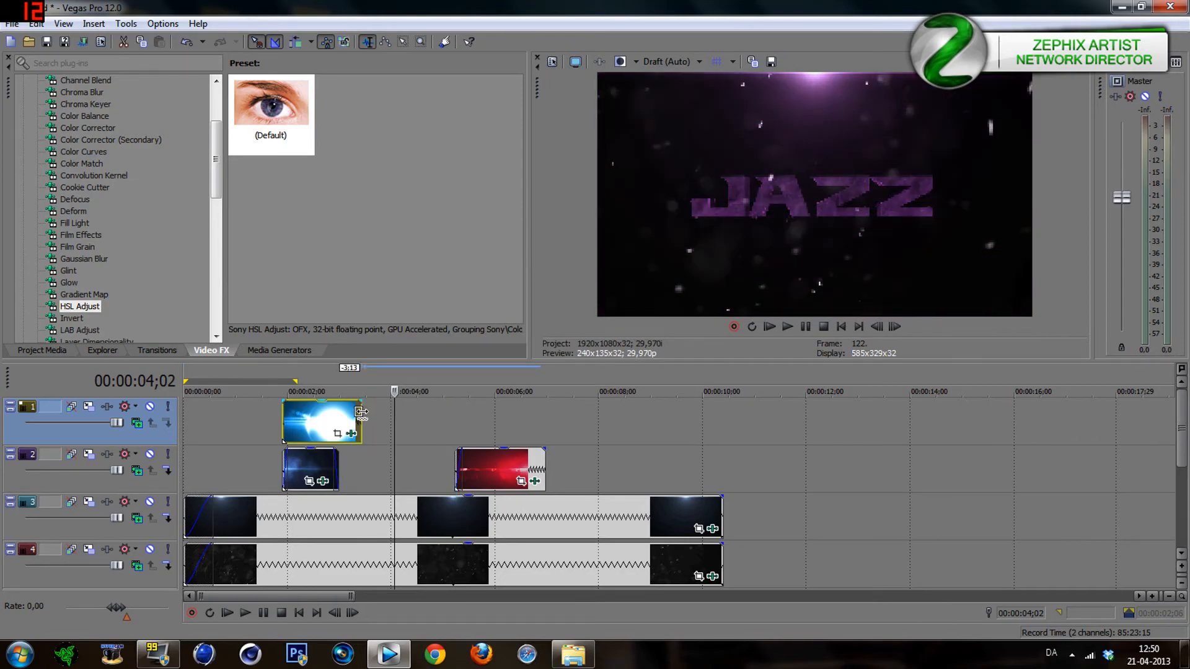
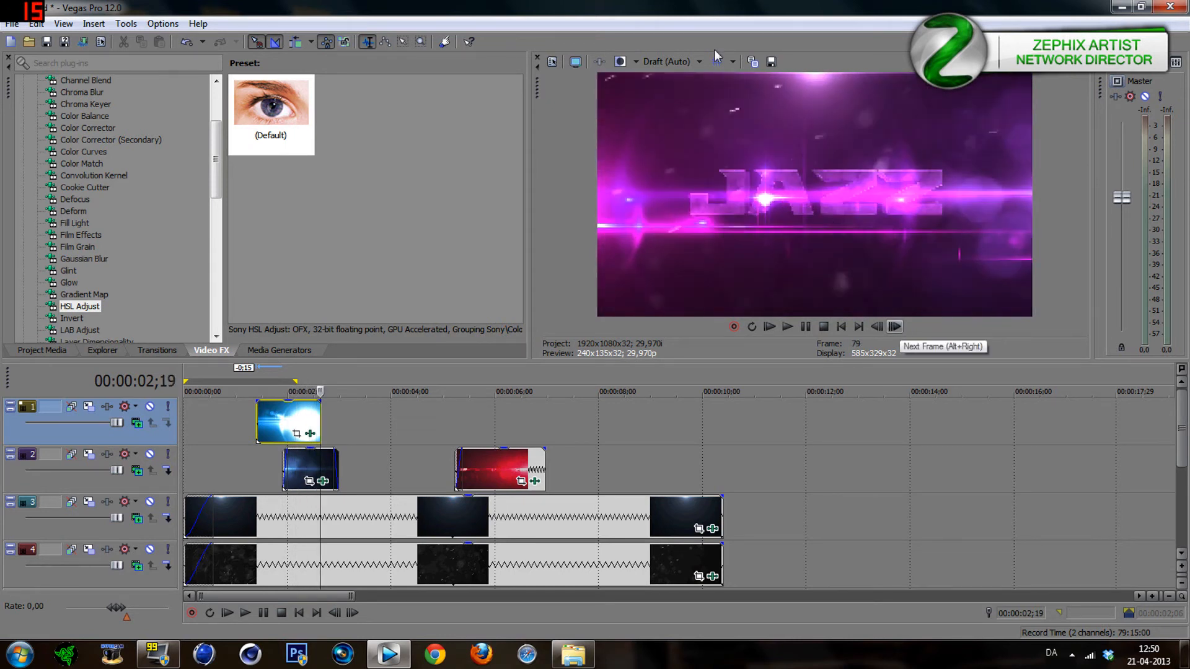
View the flare around 00:00:02;14 at Best (Full) preview quality and return the preview to Draft (Auto).
left_click(688, 62)
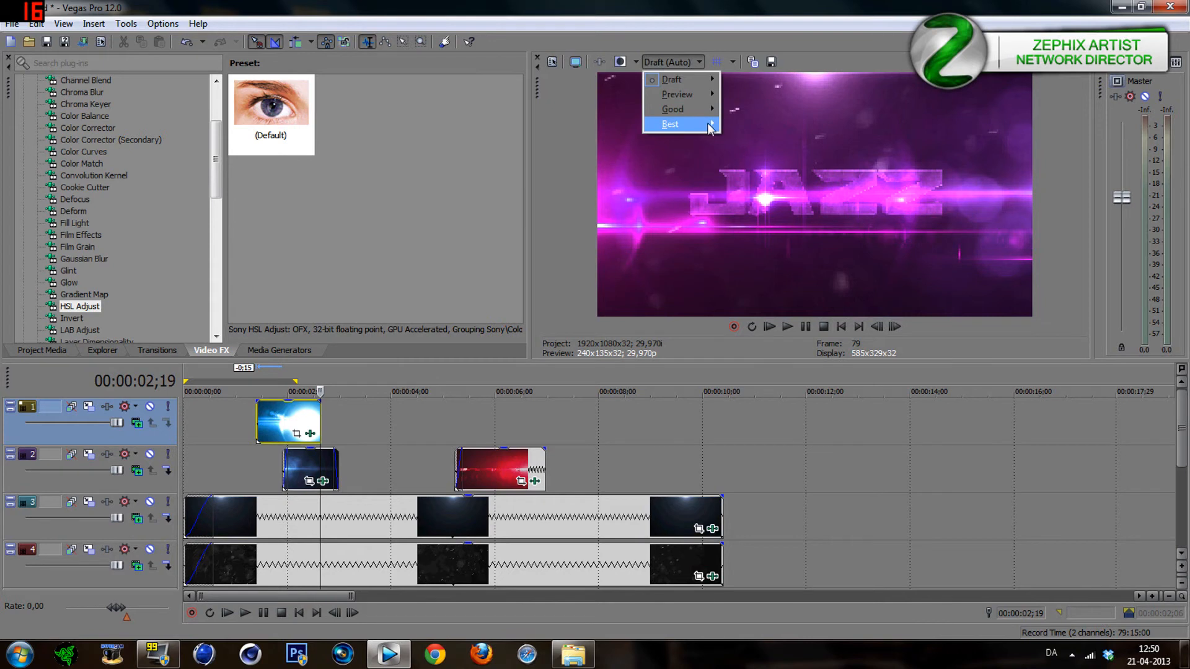
mouse_move(694, 124)
left_click(743, 138)
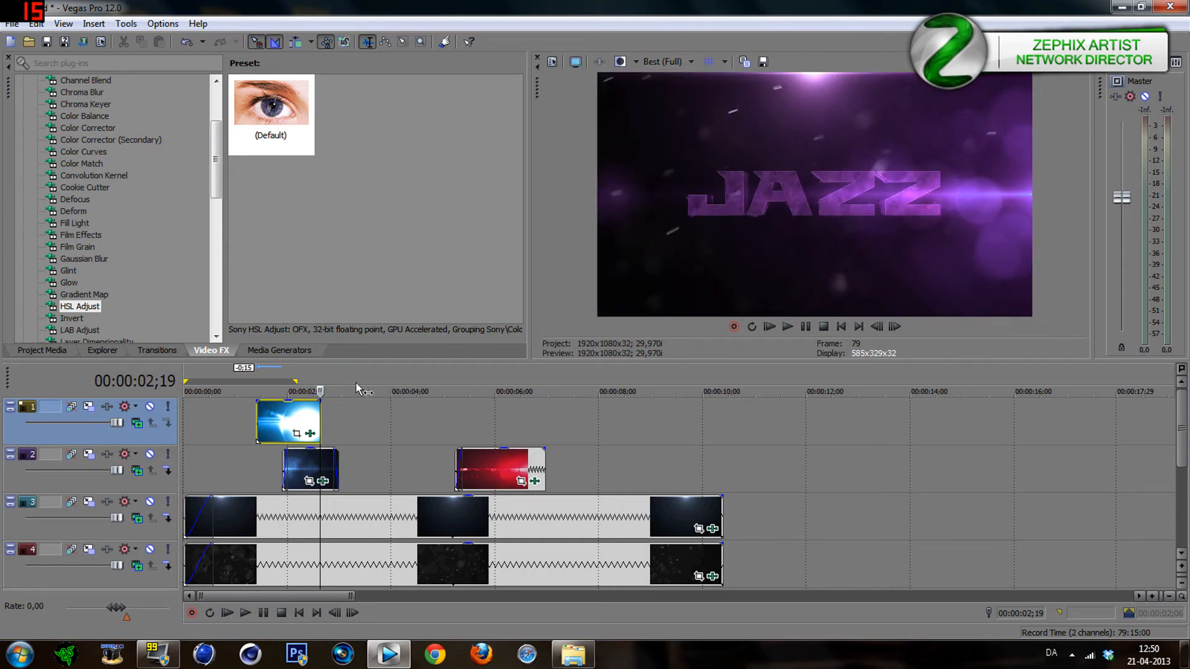
left_click(310, 412)
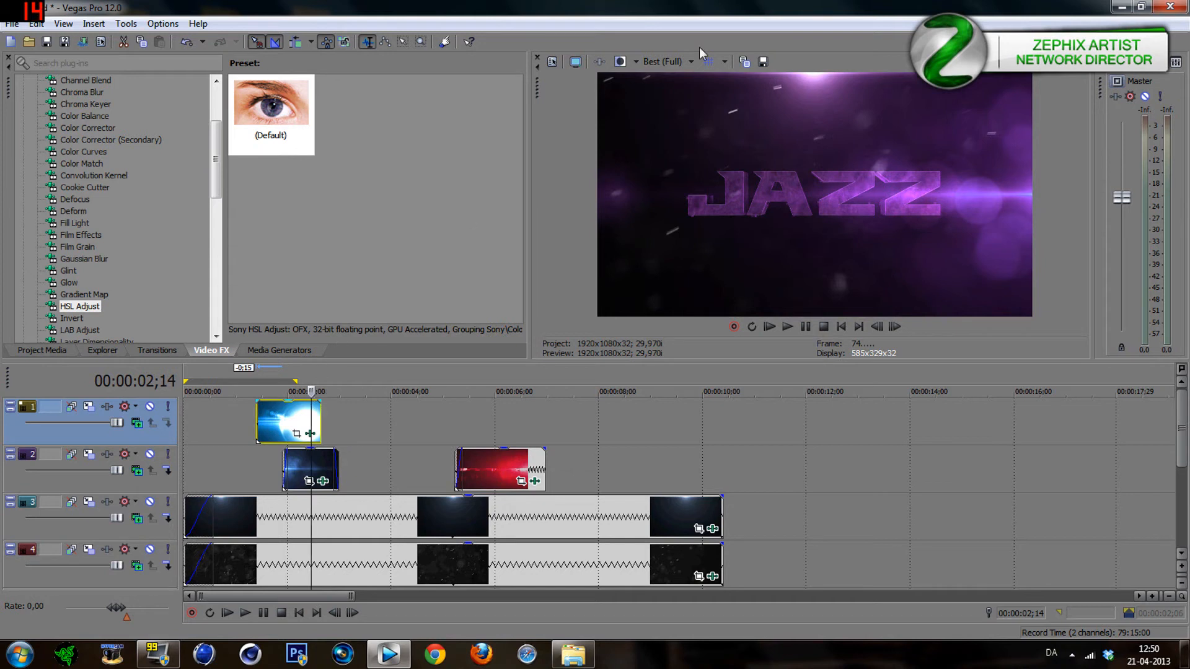
left_click(669, 63)
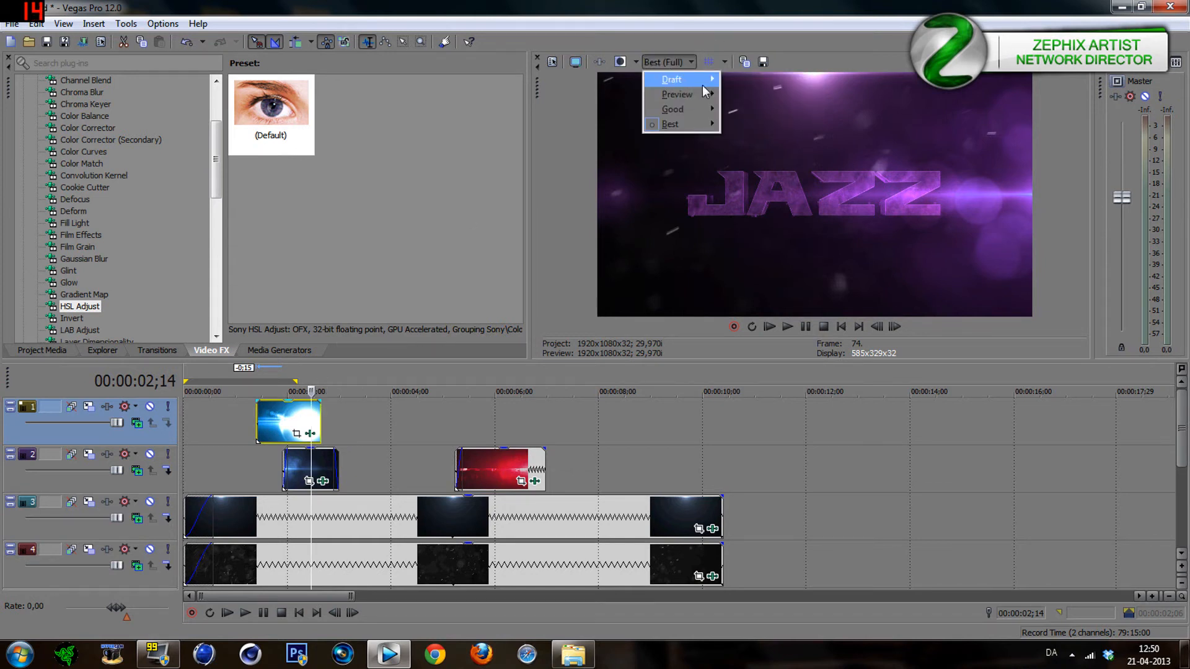
mouse_move(699, 93)
left_click(739, 84)
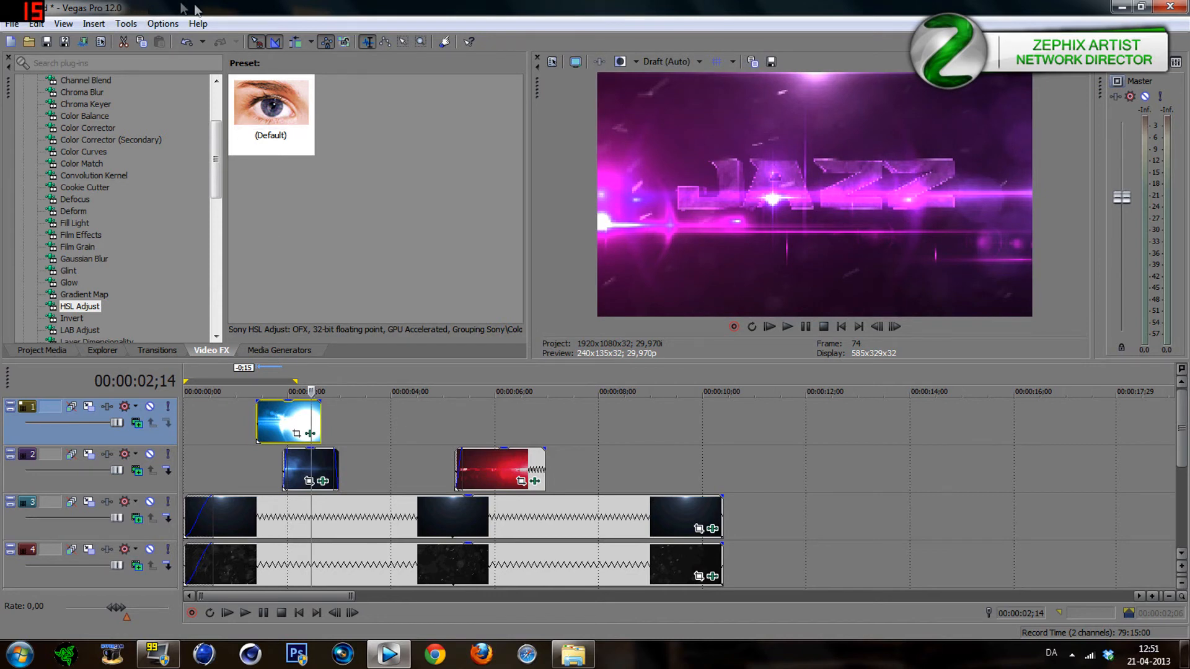
Shift clip 27 to start at 00:00:01;27, with a fade-in of about 6 frames and a short fade-out.
left_click(281, 415)
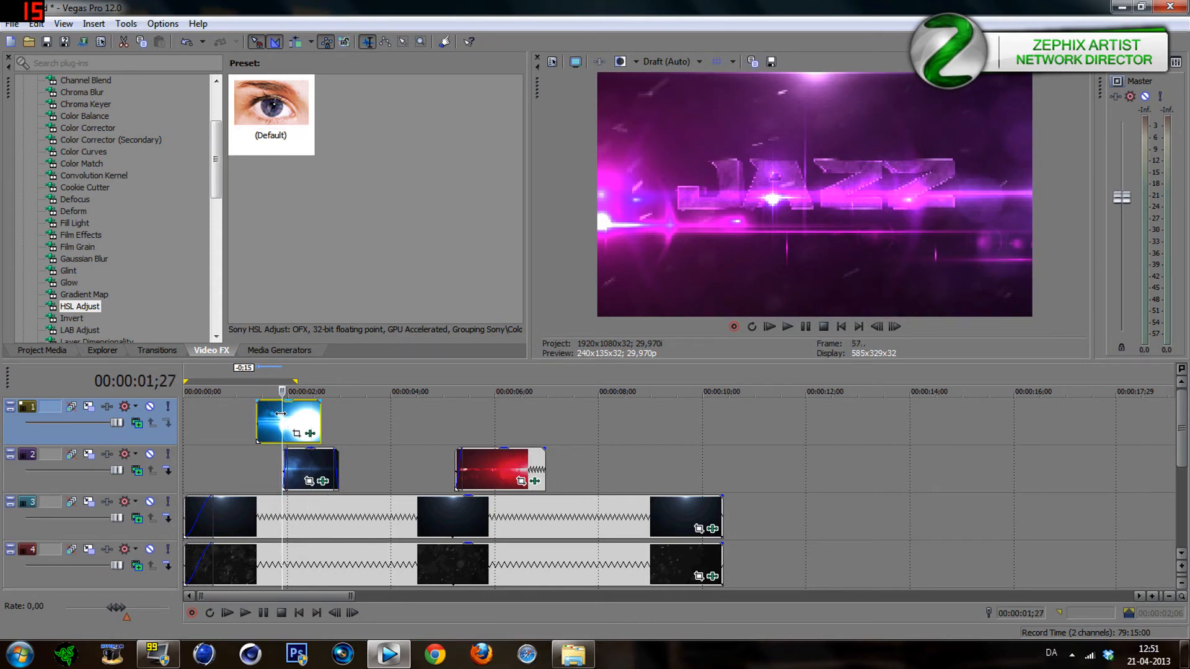
mouse_move(280, 414)
left_mouse_down()
mouse_move(267, 440)
mouse_move(308, 433)
mouse_move(291, 404)
left_mouse_up()
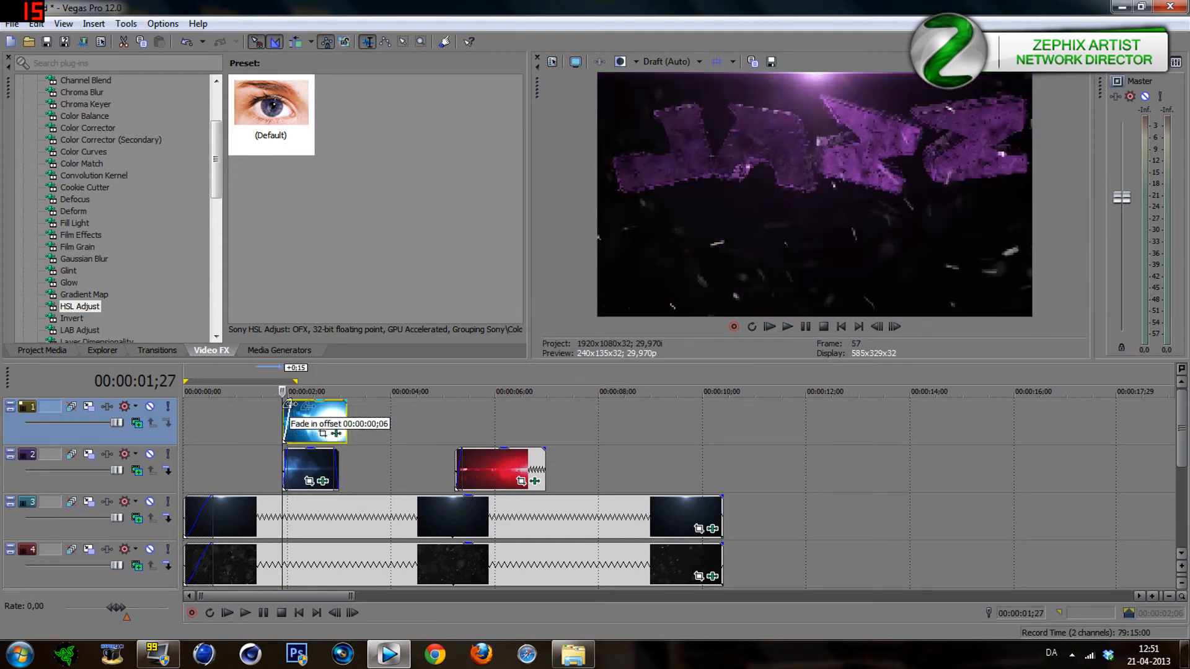
left_click(345, 400)
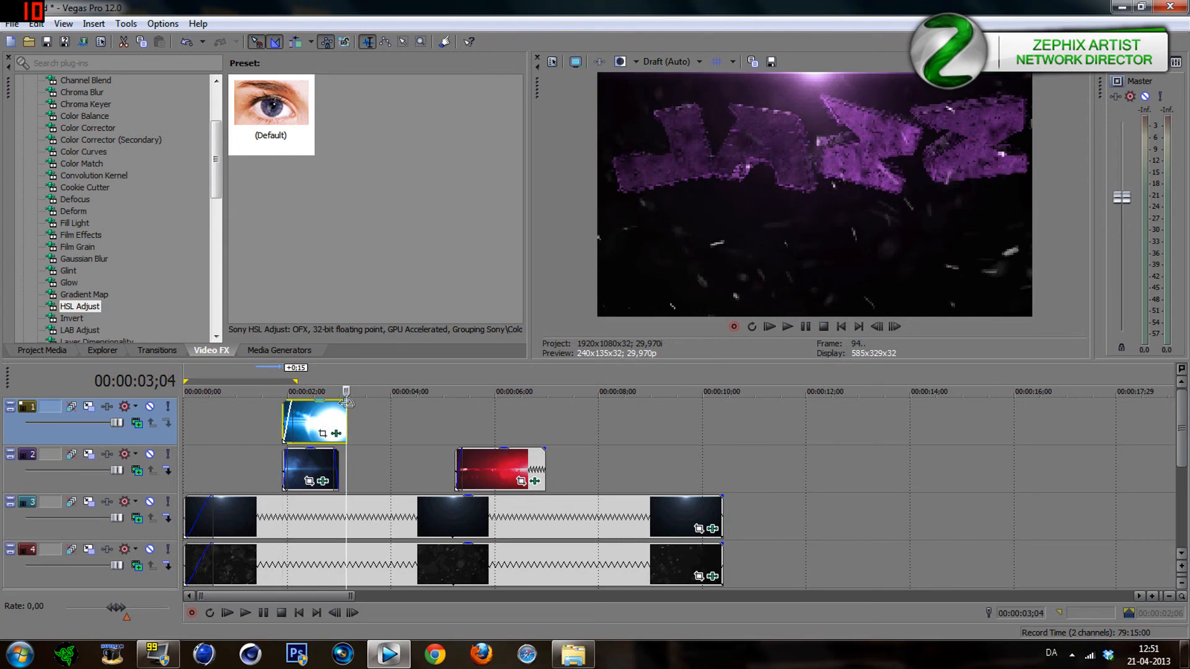
left_click(282, 410)
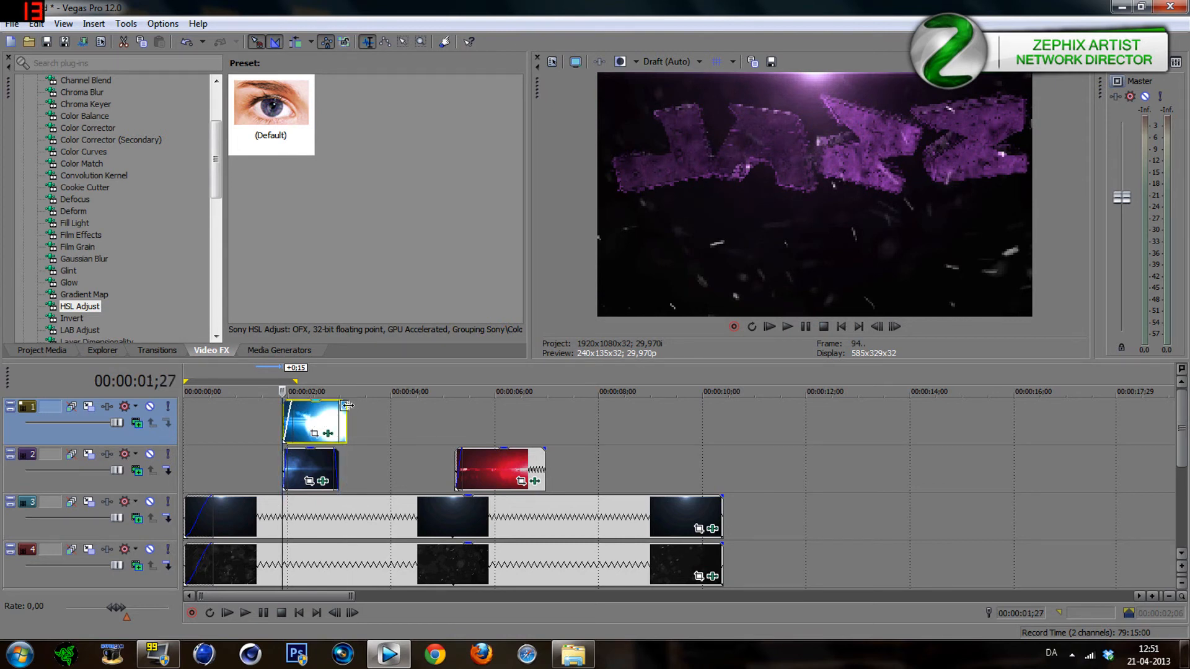
Examine clip 27's flare over the Jazz text frame by frame from 00:00:01;27 until past the clip's end.
left_click(894, 332)
left_click(894, 331)
left_click(893, 332)
left_click(894, 326)
left_click(894, 327)
left_click(894, 327)
left_click(893, 327)
left_click(893, 326)
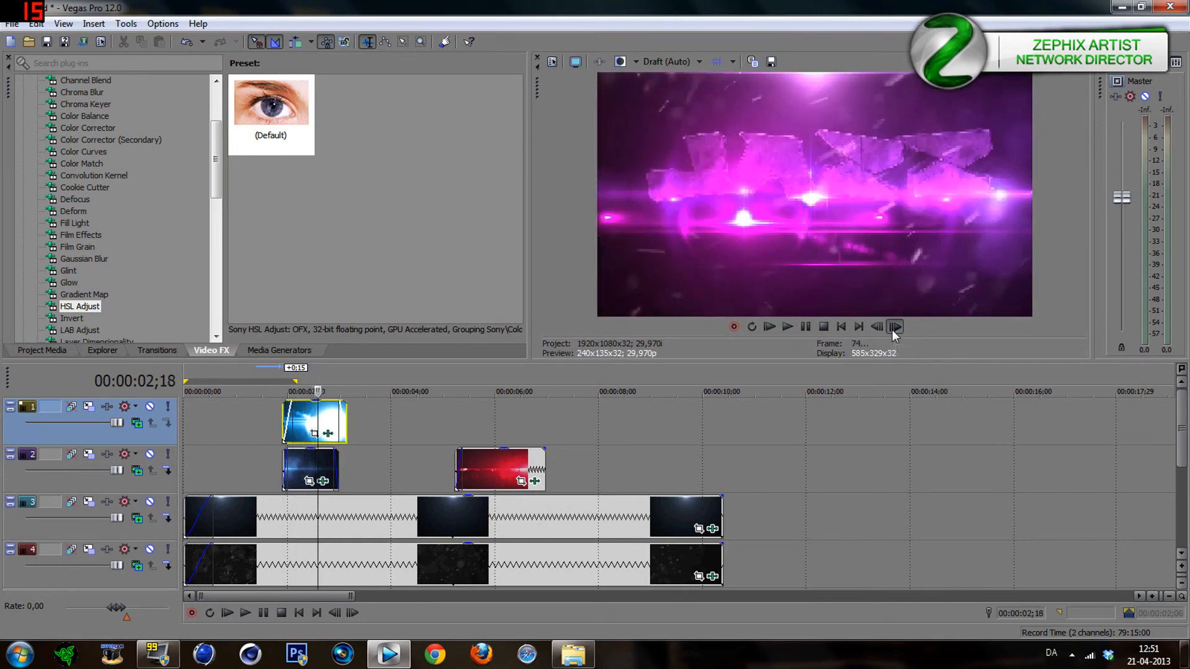
left_click(893, 327)
left_click(893, 326)
left_click(893, 327)
left_click(894, 326)
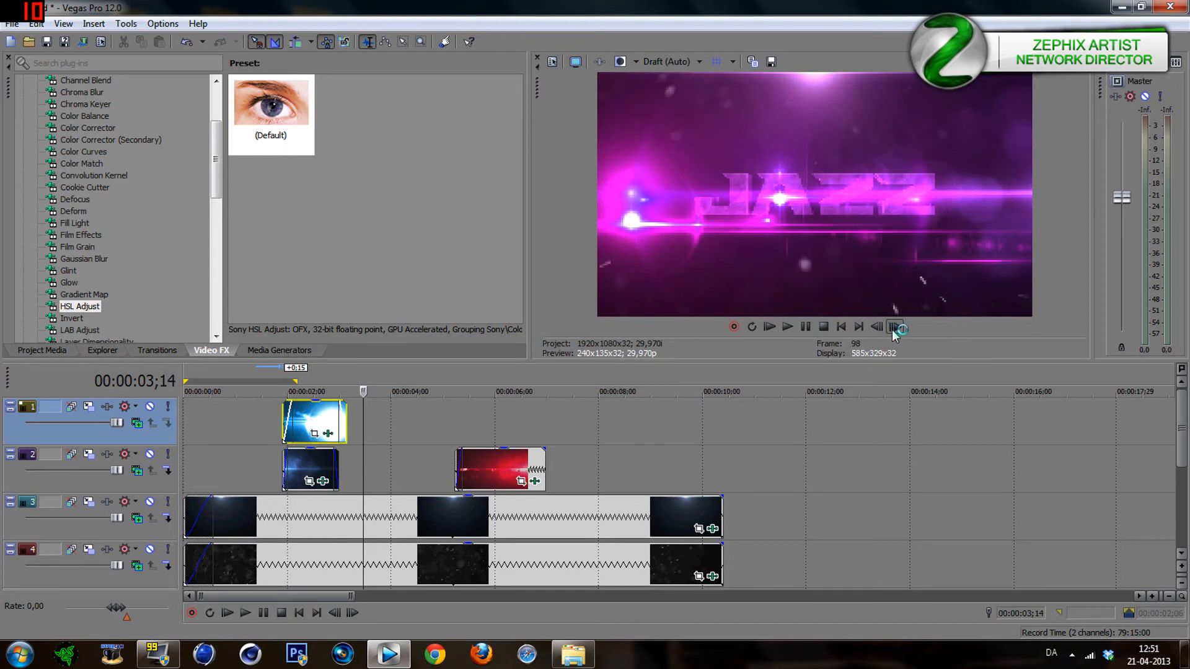
left_click(894, 327)
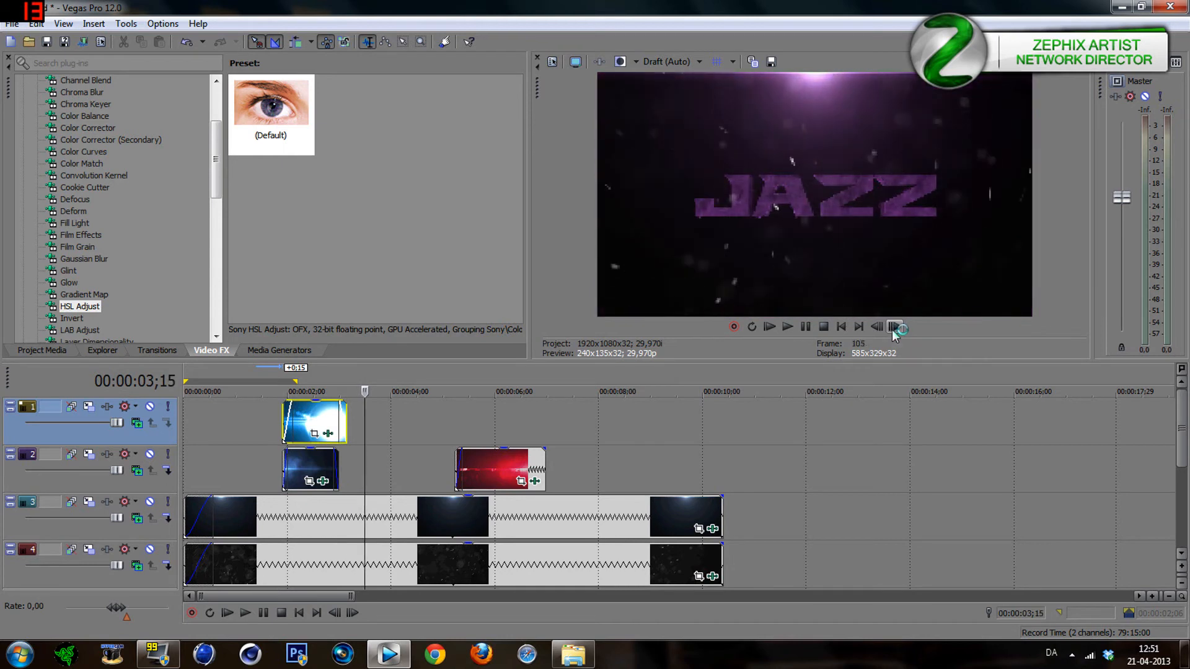
Delete clip 27 from the topmost video track.
left_click(304, 412)
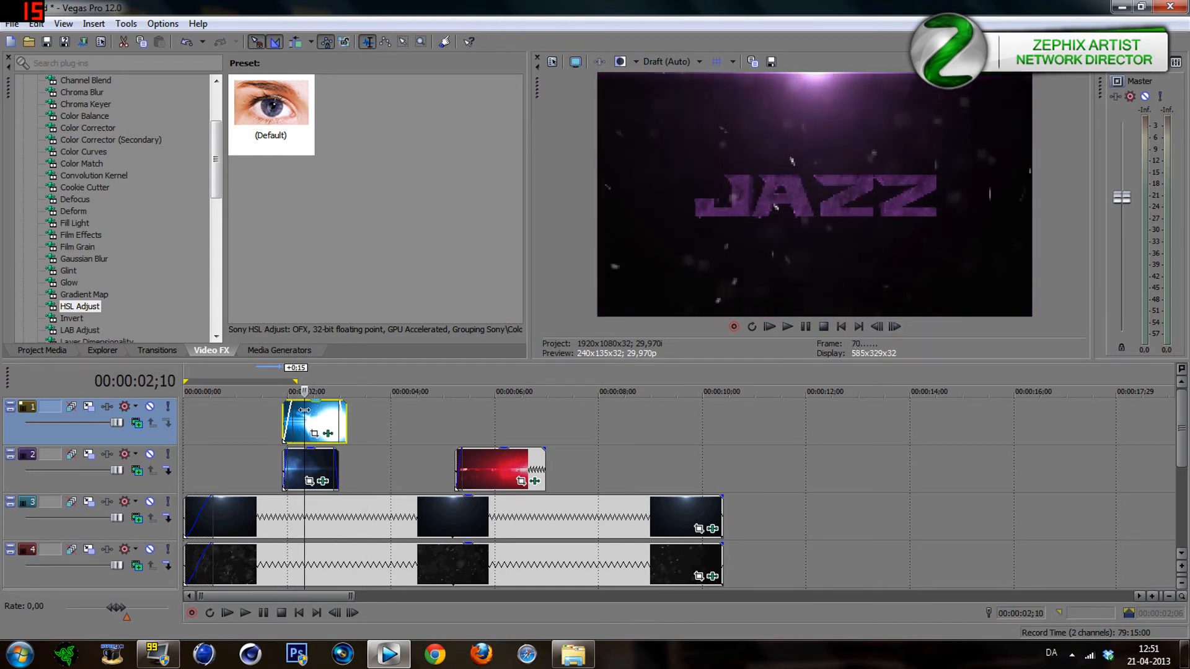
key("Delete")
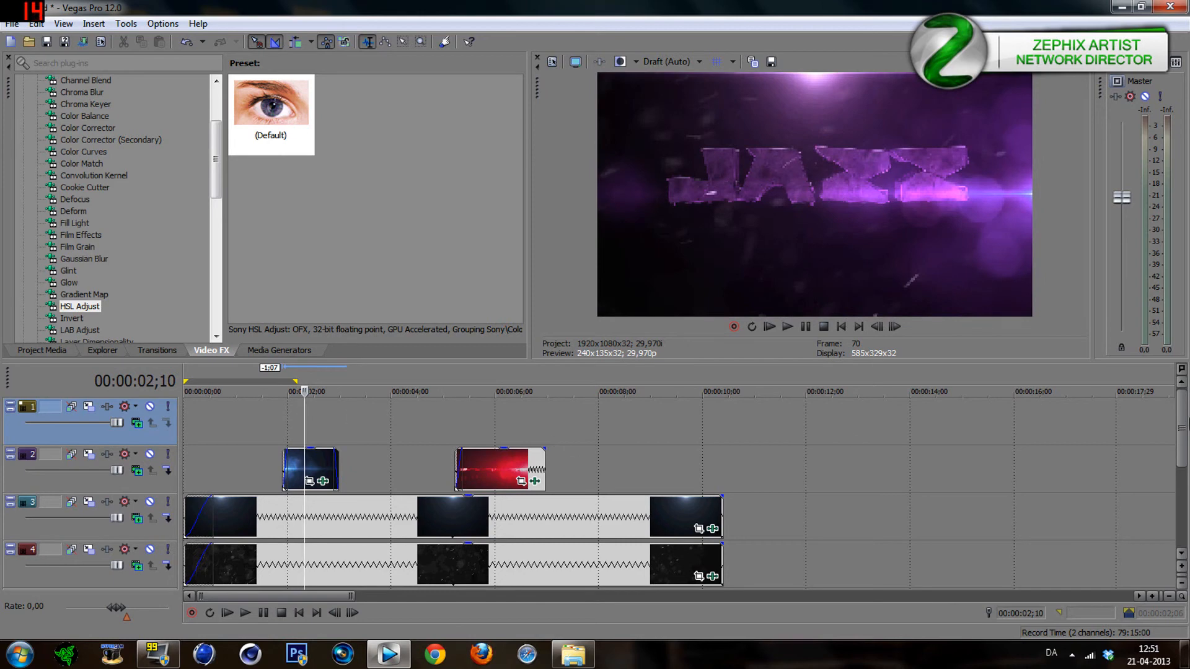
Add clip 5 from the Overlays folder to the Jazz text track, in the empty space well after the intro.
left_click_drag(1184, 428, 1128, 533)
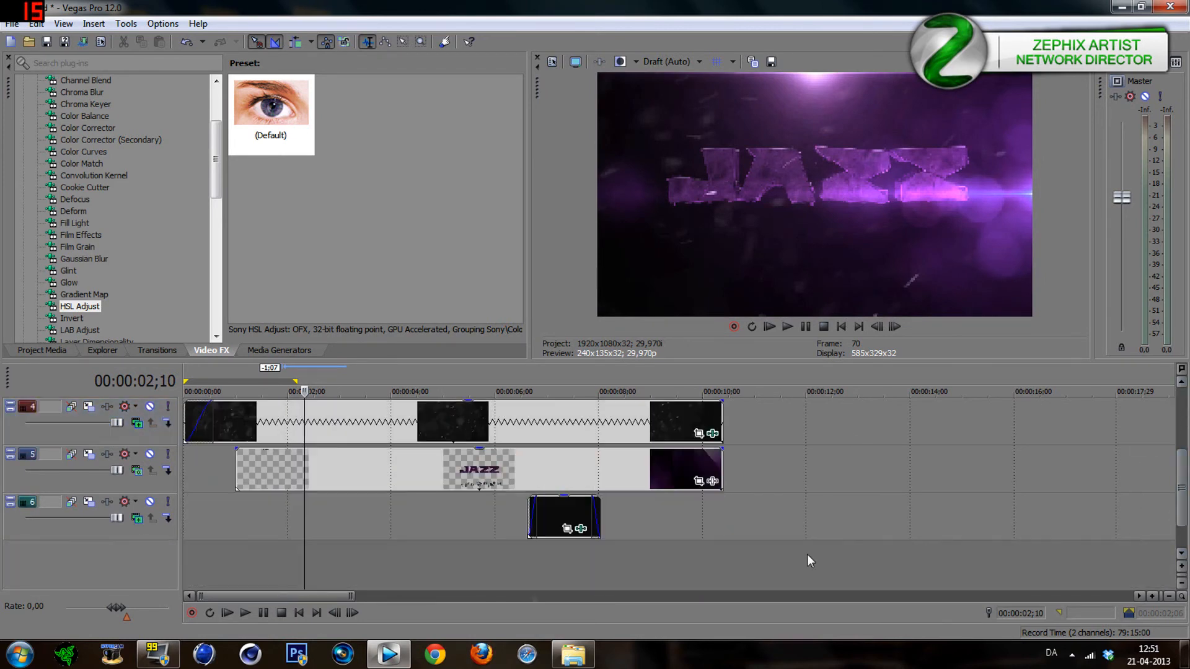
left_click(572, 655)
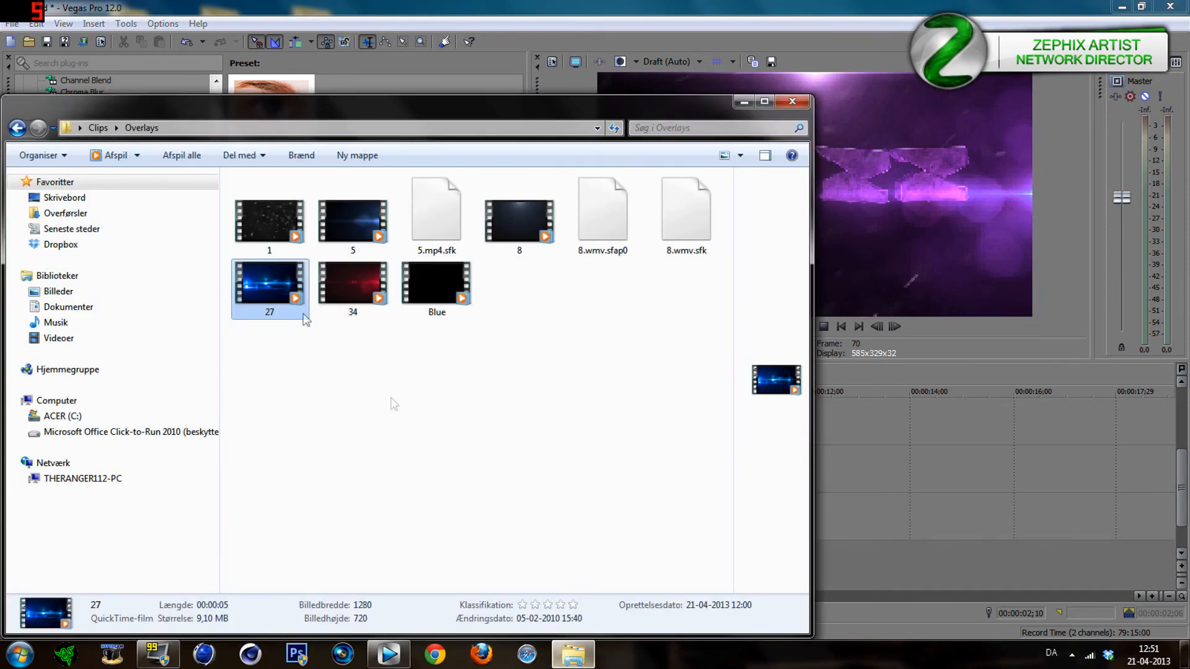
left_click(354, 225)
left_click_drag(451, 296, 964, 491)
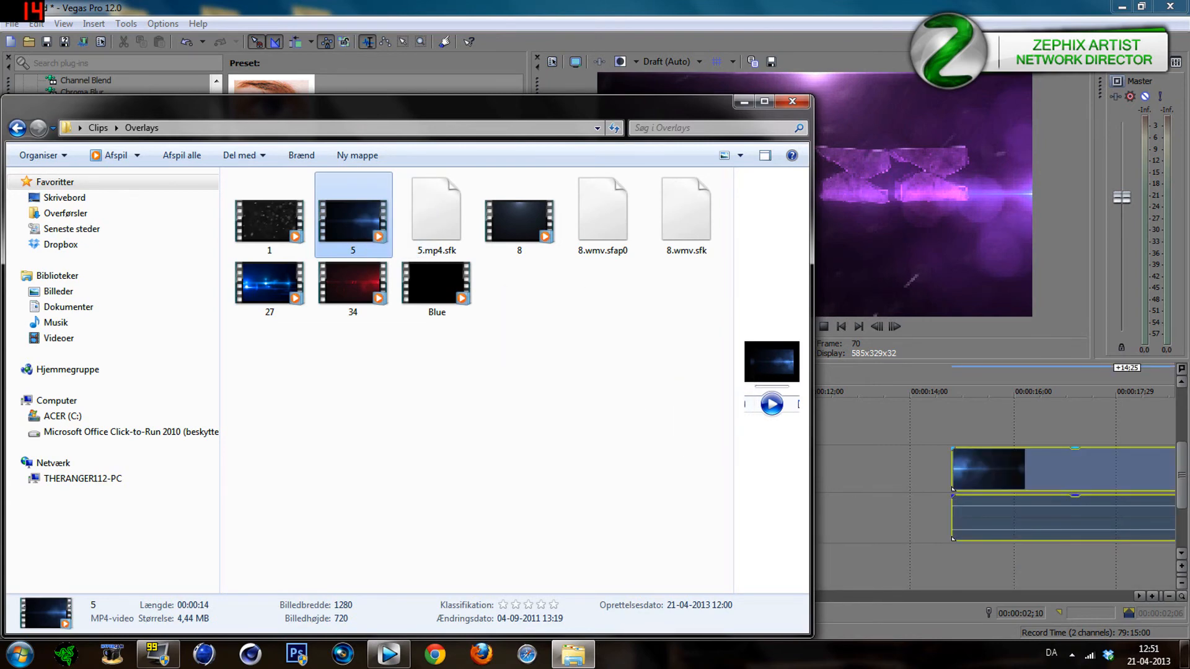
left_click(743, 102)
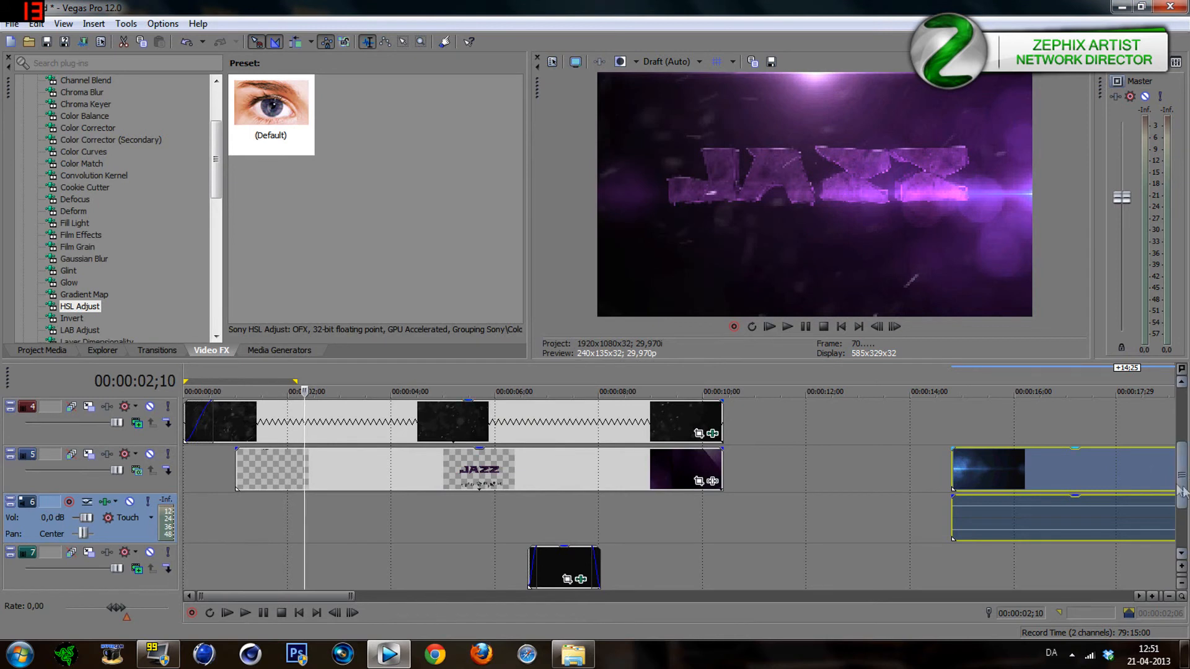
Delete the newly added clip 5's audio event and the empty audio track it leaves.
left_click(973, 478)
left_click(998, 521)
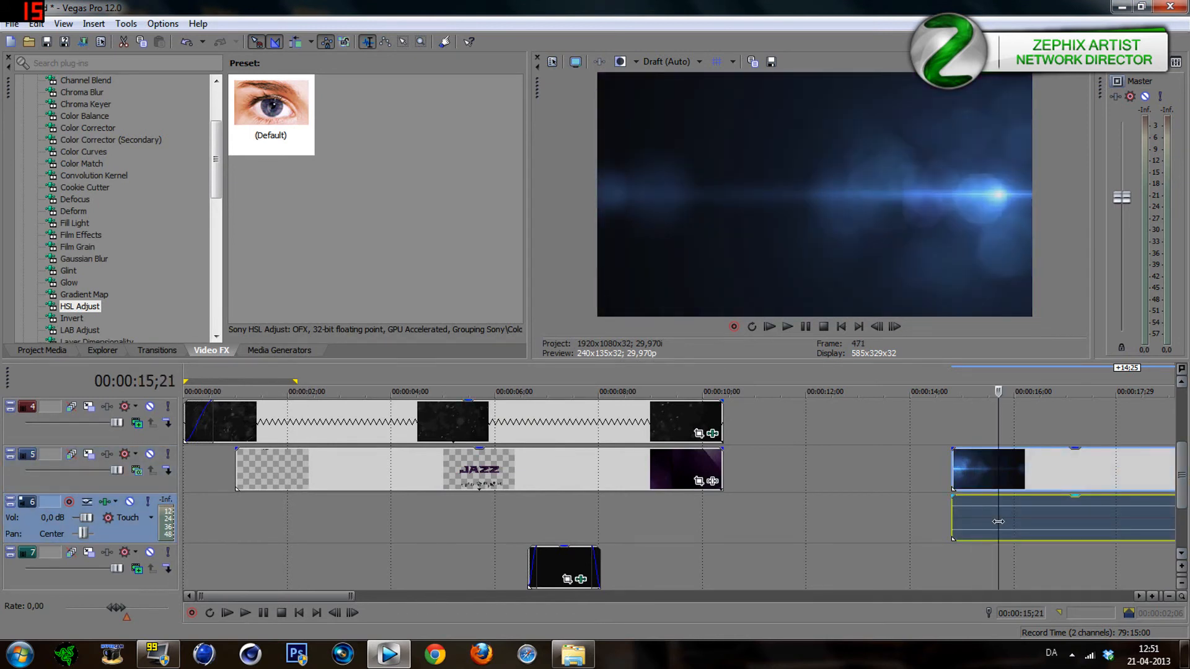
key("Delete")
left_click(138, 530)
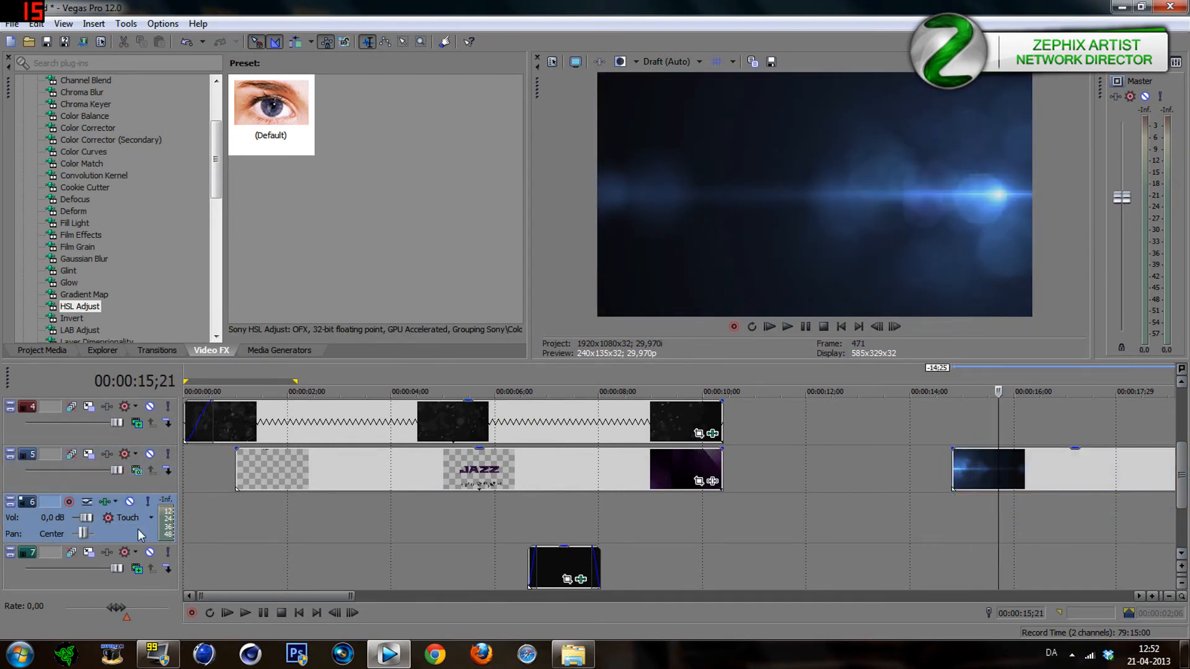
key("Delete")
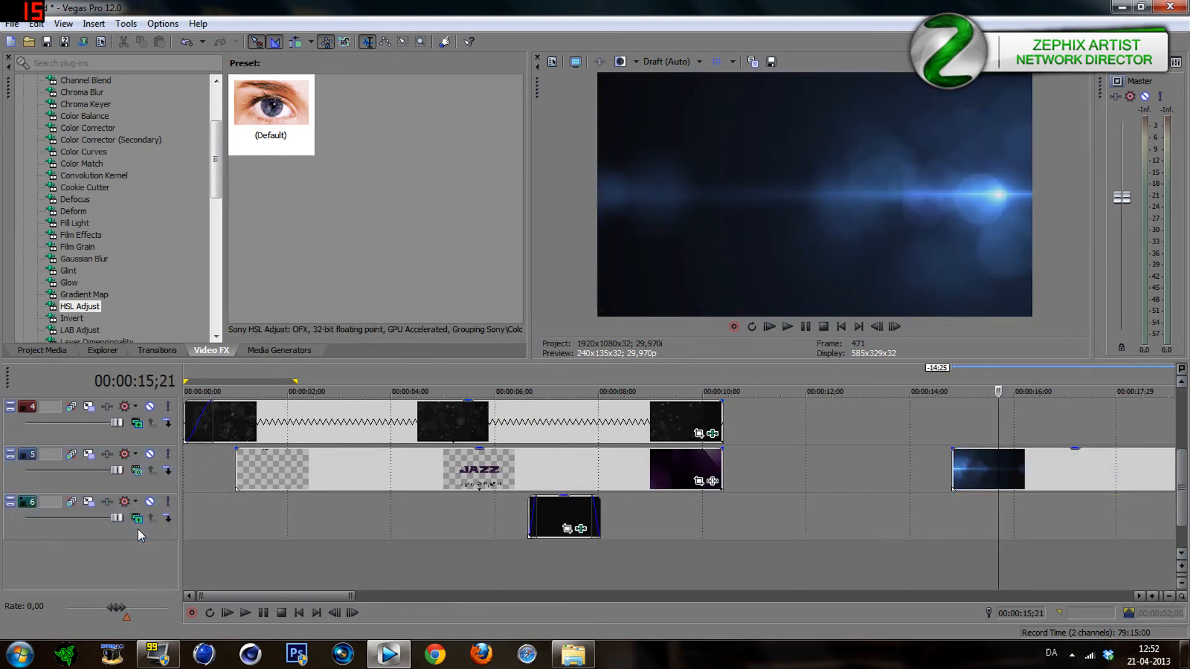
Move clip 5 earlier to about 00:00:10;26, split it at 00:00:15;22 and delete the part after the split.
left_click_drag(1089, 480, 887, 476)
left_click(785, 477)
left_click(748, 474)
left_click(794, 477)
left_click(860, 470)
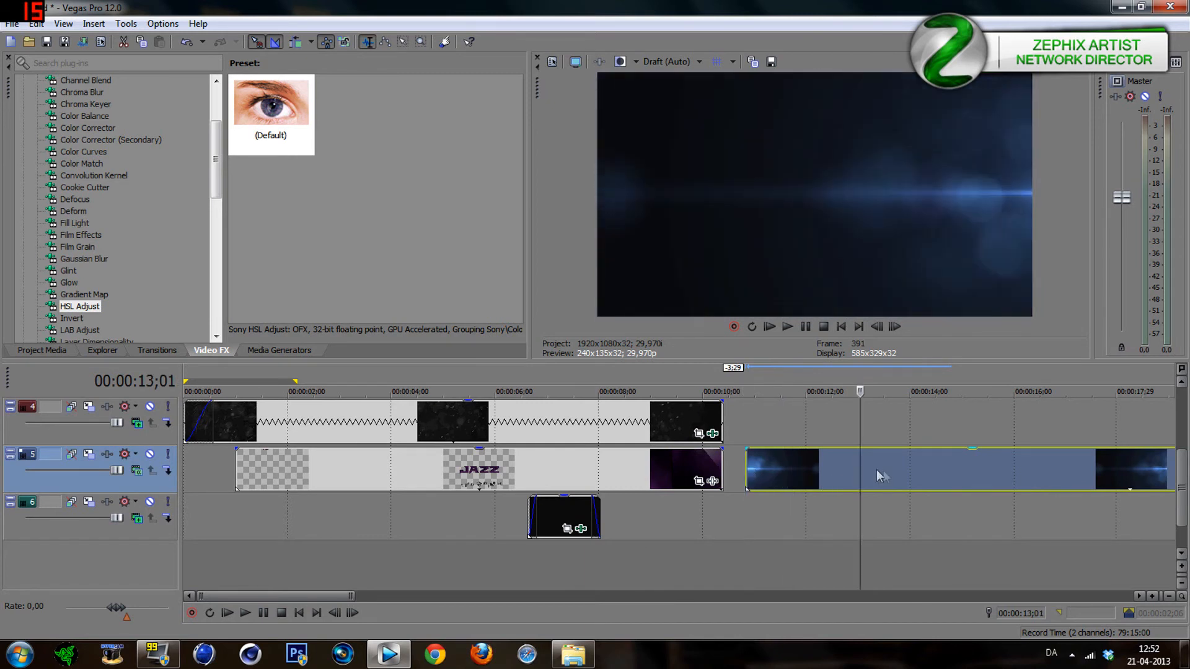
left_click(911, 468)
left_click(924, 470)
left_click(962, 473)
left_click(1001, 467)
key("s")
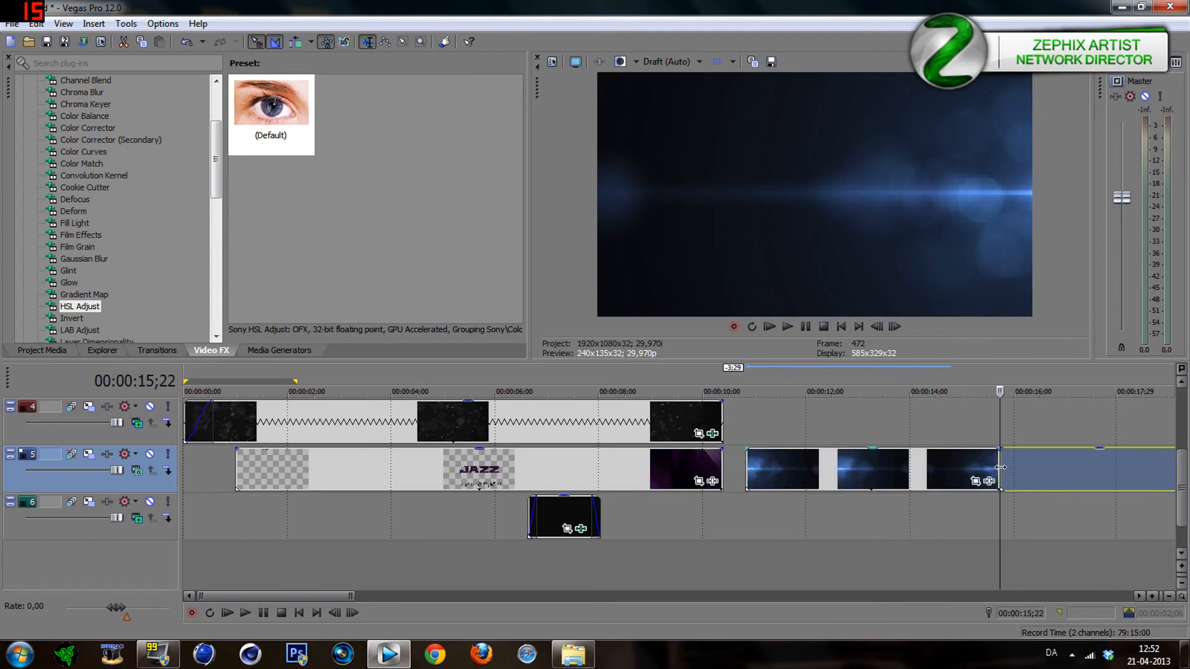
left_click(1086, 465)
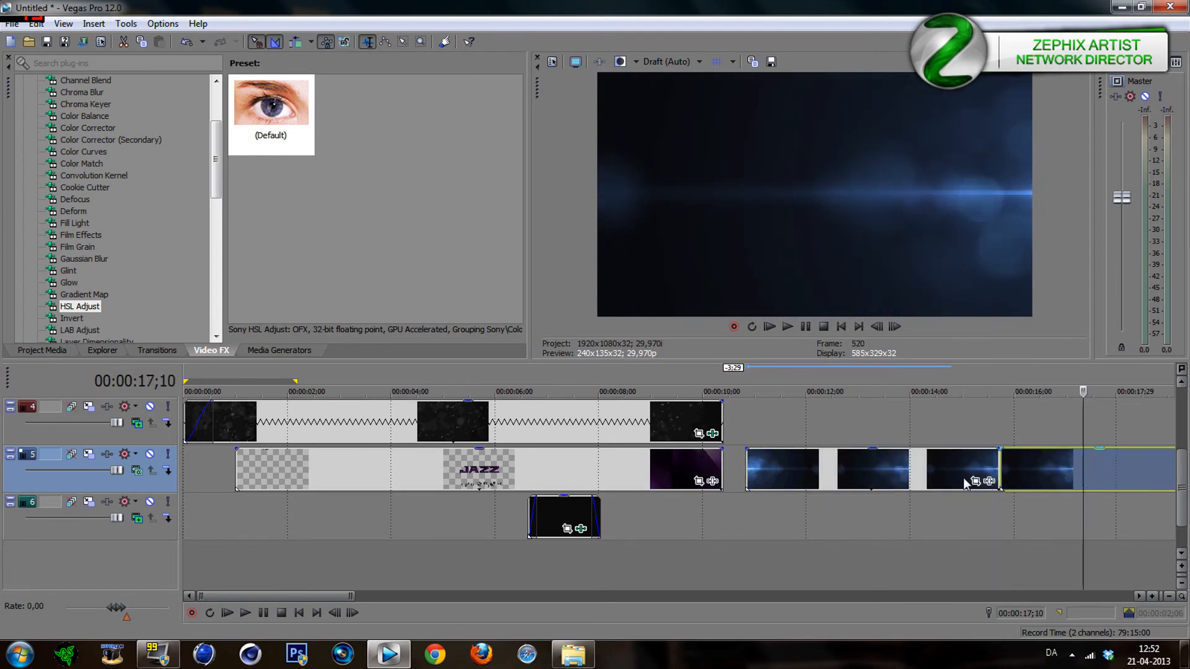
key("Delete")
Move the shortened clip 5 up to video track 2, after the red flare clip.
scroll(858, 479, "up", 3)
left_click_drag(790, 483, 835, 471)
Examine the intro's ending frame by frame from about 00:00:07;26 and park the playhead at 00:00:09;20 for the closing flare.
left_click(582, 465)
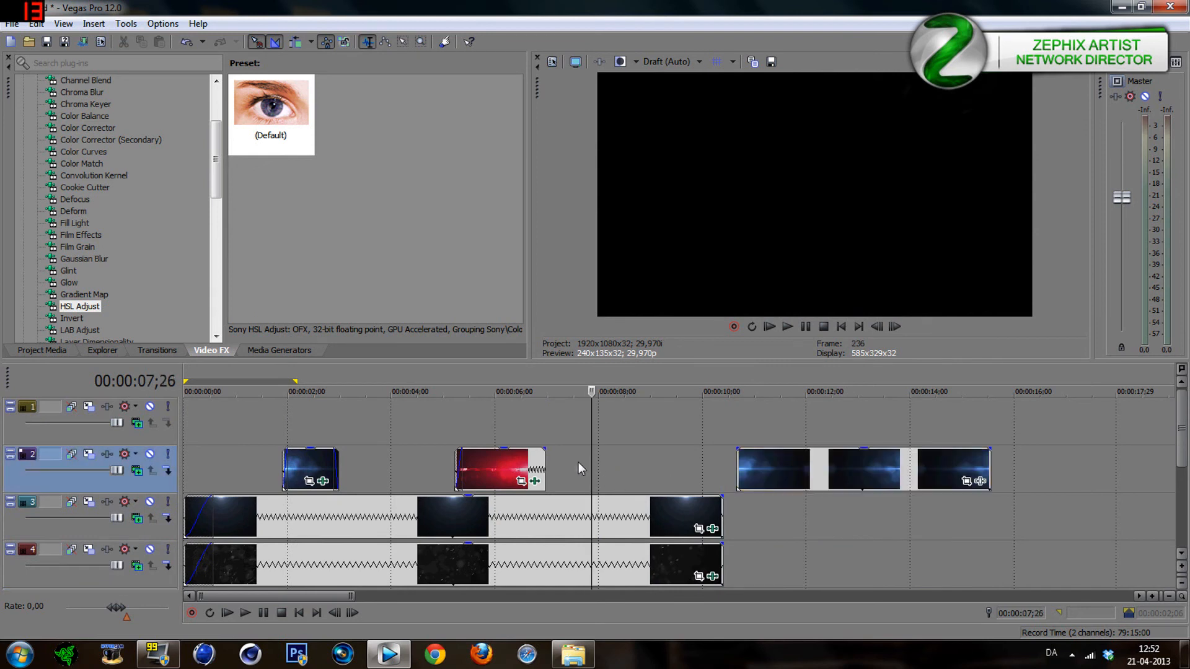
left_click(572, 462)
left_click(894, 327)
left_click(894, 327)
left_click(894, 327)
left_click(894, 326)
left_click(894, 326)
left_click(894, 327)
left_click(895, 327)
left_click(894, 326)
left_click(894, 327)
left_click(894, 327)
left_click(894, 327)
left_click(895, 326)
left_click(894, 326)
left_click(895, 326)
left_click(894, 326)
left_click(894, 326)
left_click(894, 326)
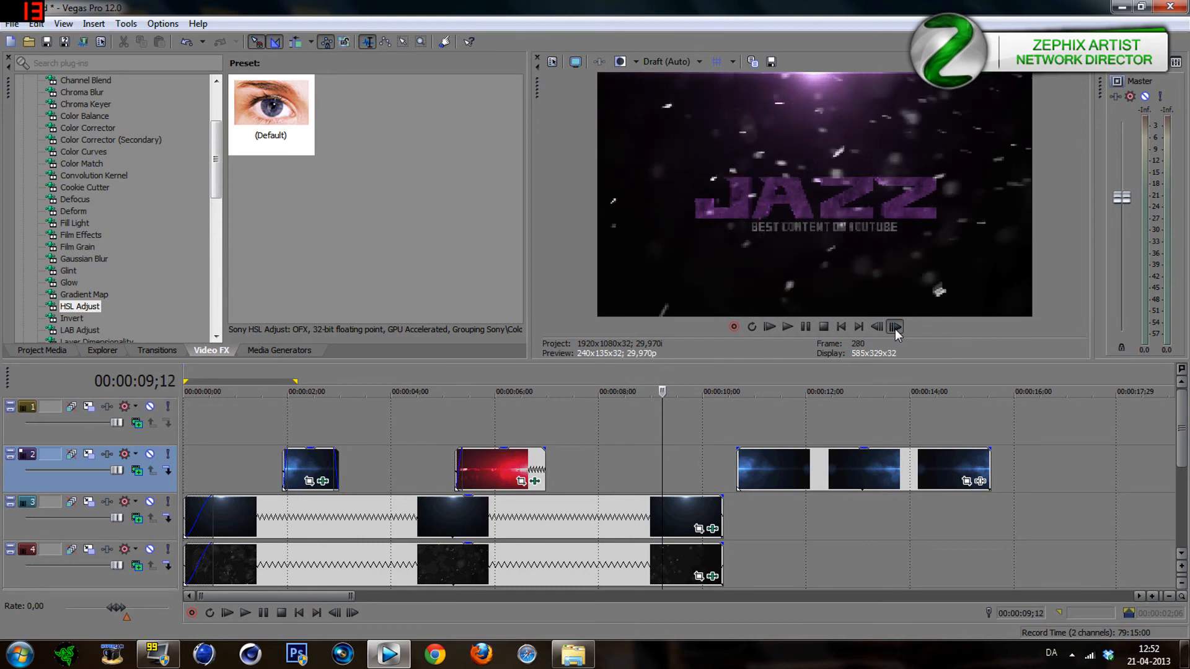
left_click(894, 327)
left_click(894, 327)
left_click(894, 327)
left_click(894, 327)
left_click(894, 327)
left_click(894, 326)
left_click(894, 327)
left_click(894, 327)
left_click(894, 326)
left_click(894, 326)
left_click(894, 327)
left_click(894, 326)
left_click(876, 327)
left_click(876, 326)
left_click(876, 327)
left_click(877, 326)
left_click(876, 327)
left_click(876, 326)
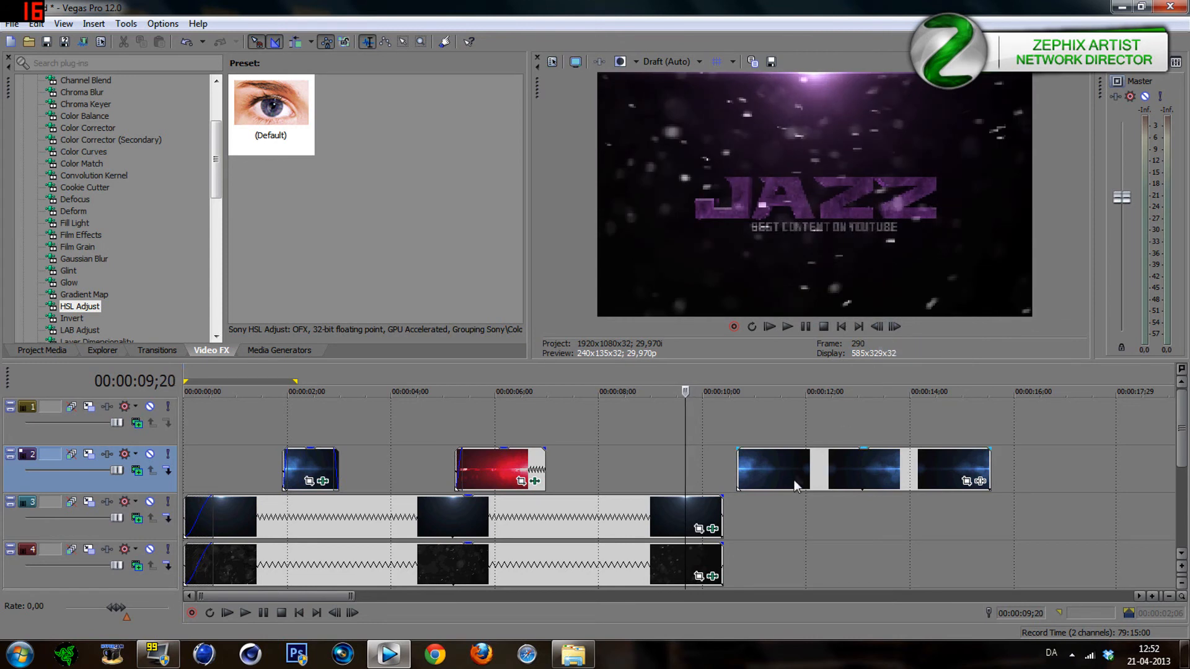
Move the new clip 5 on track 2 to start at 00:00:09;20 and trim its end to about 00:00:11.
left_click_drag(790, 478, 726, 467)
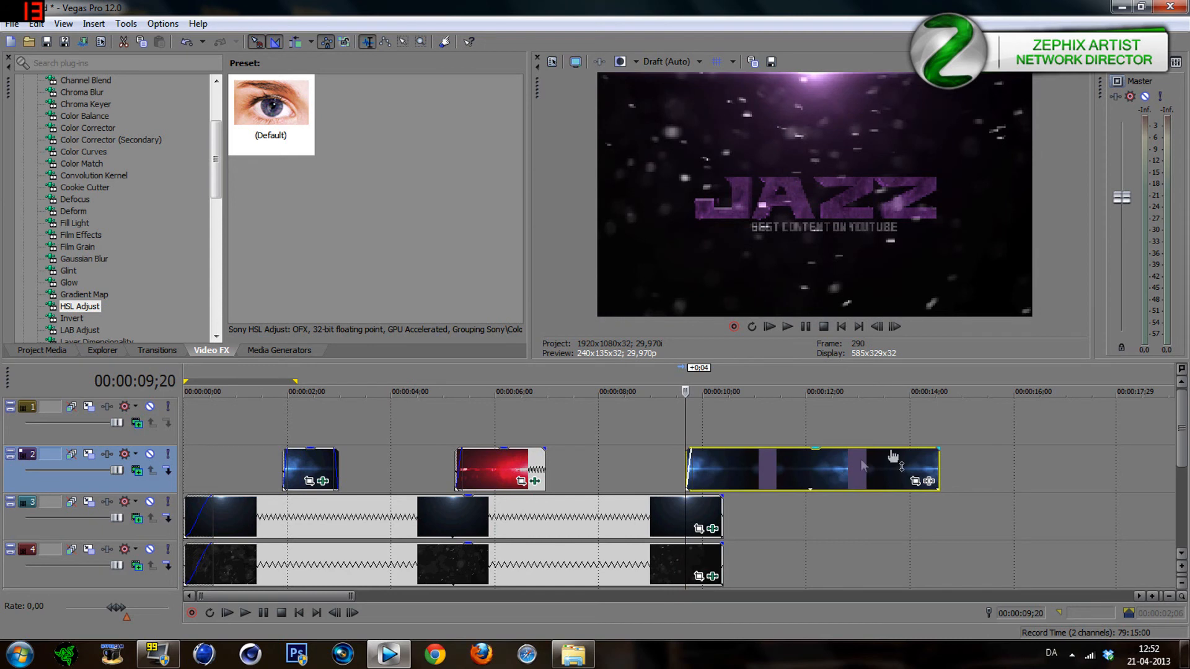
left_click_drag(940, 469, 830, 460)
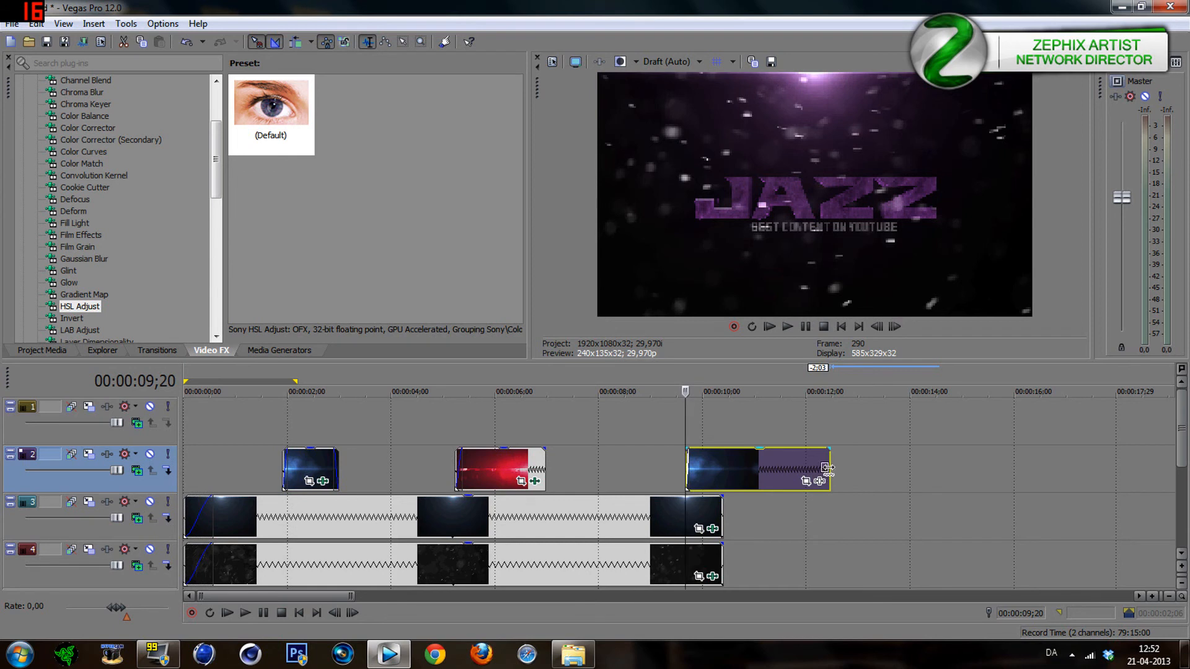
left_click_drag(829, 467, 738, 469)
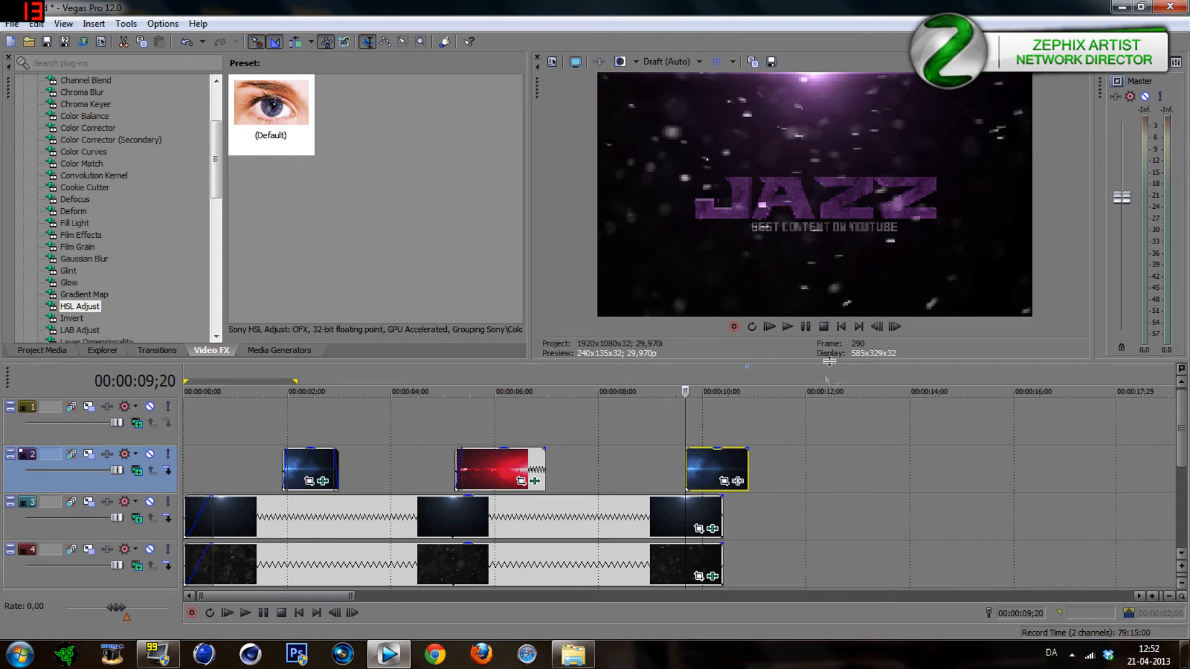
Examine the closing flare over the Jazz text frame by frame from 00:00:09;20 to 00:00:09;29.
left_click(895, 326)
left_click(895, 327)
left_click(895, 326)
left_click(895, 327)
left_click(895, 326)
left_click(895, 327)
left_click(895, 327)
left_click(895, 326)
left_click(894, 326)
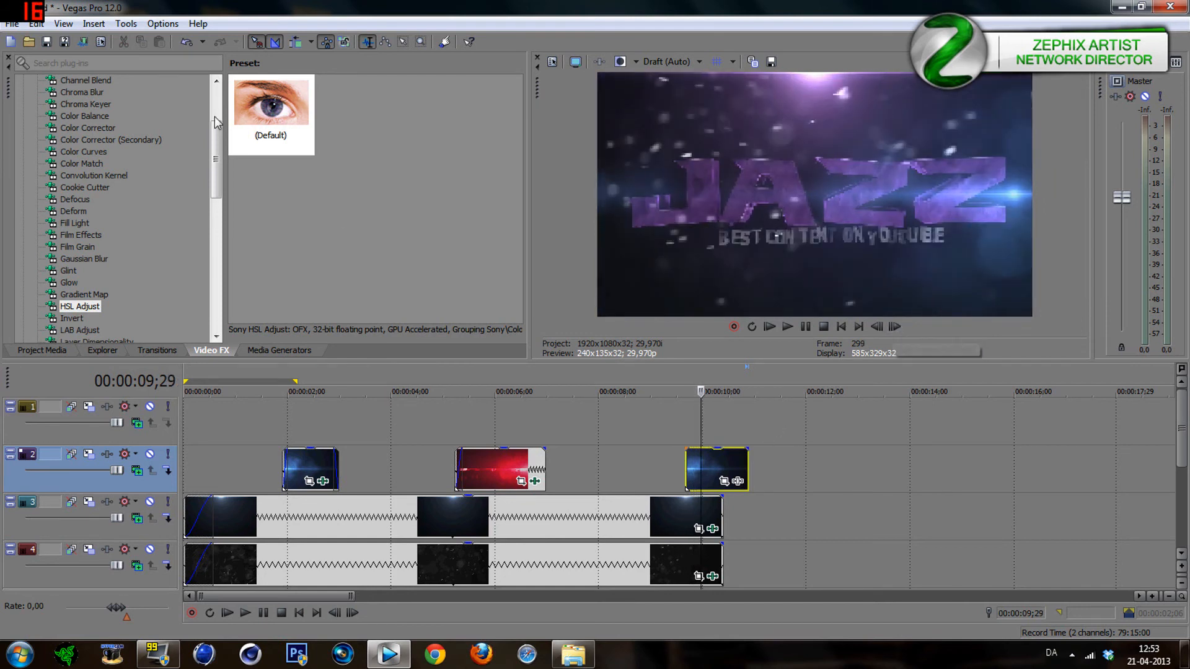
Apply the default Color Curves effect to the closing clip 5 and bend its RGB curve into a contrast-boosting S.
left_click(83, 151)
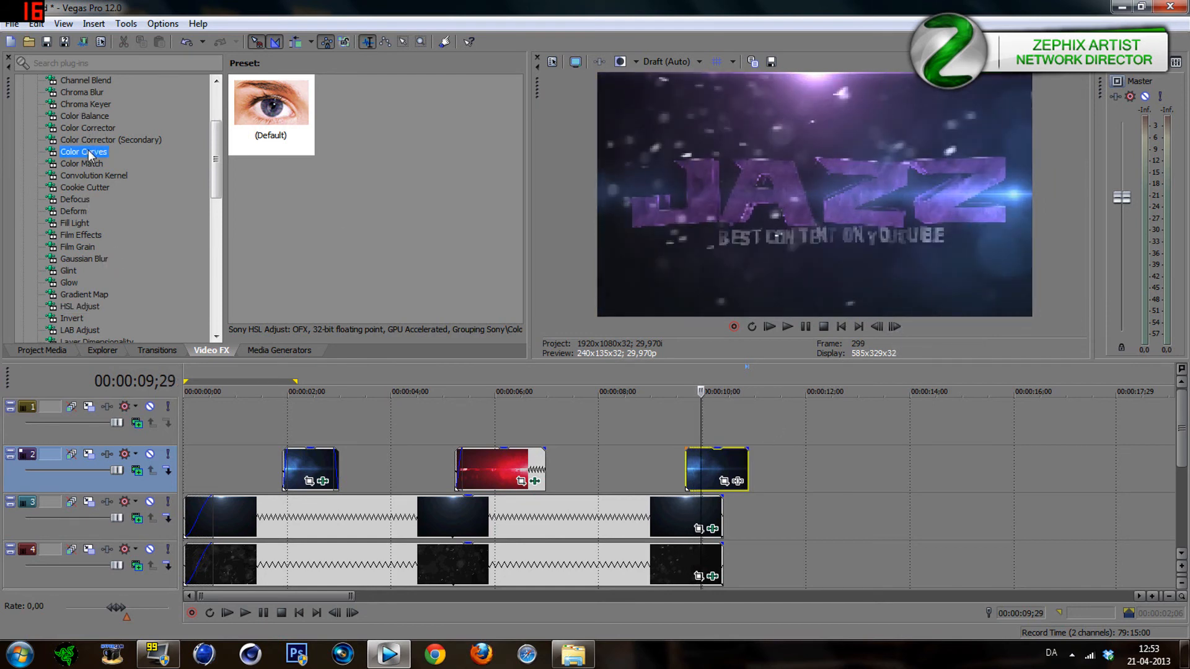
left_click_drag(270, 112, 703, 480)
left_click_drag(382, 462, 381, 505)
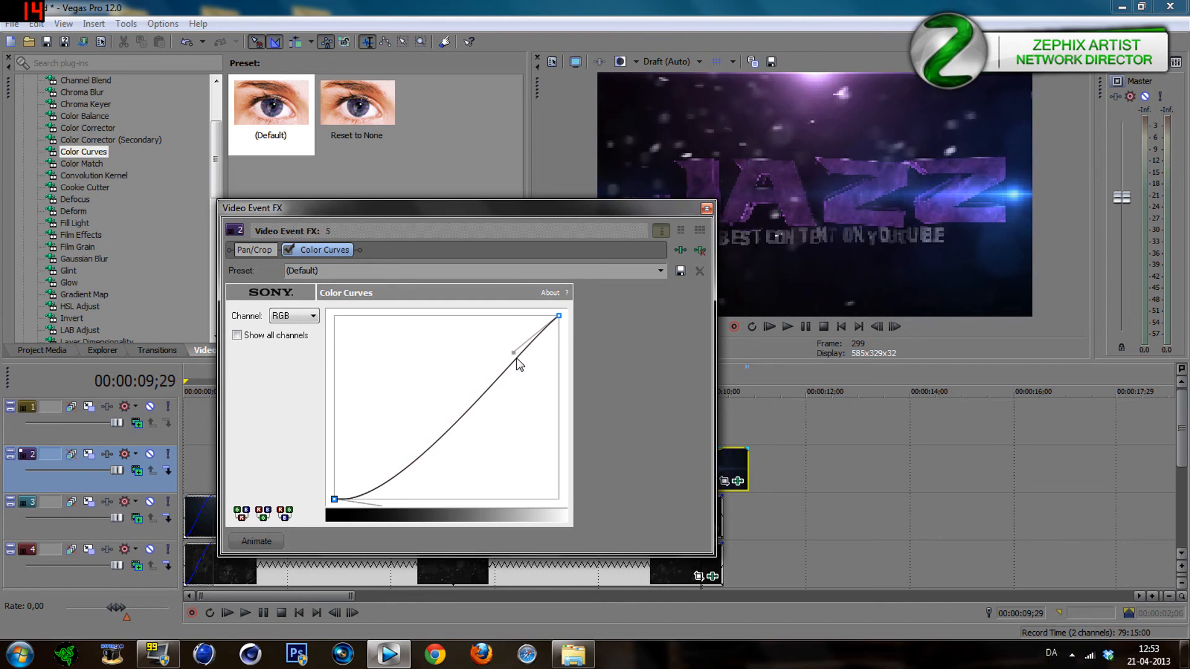
left_click_drag(516, 351, 455, 303)
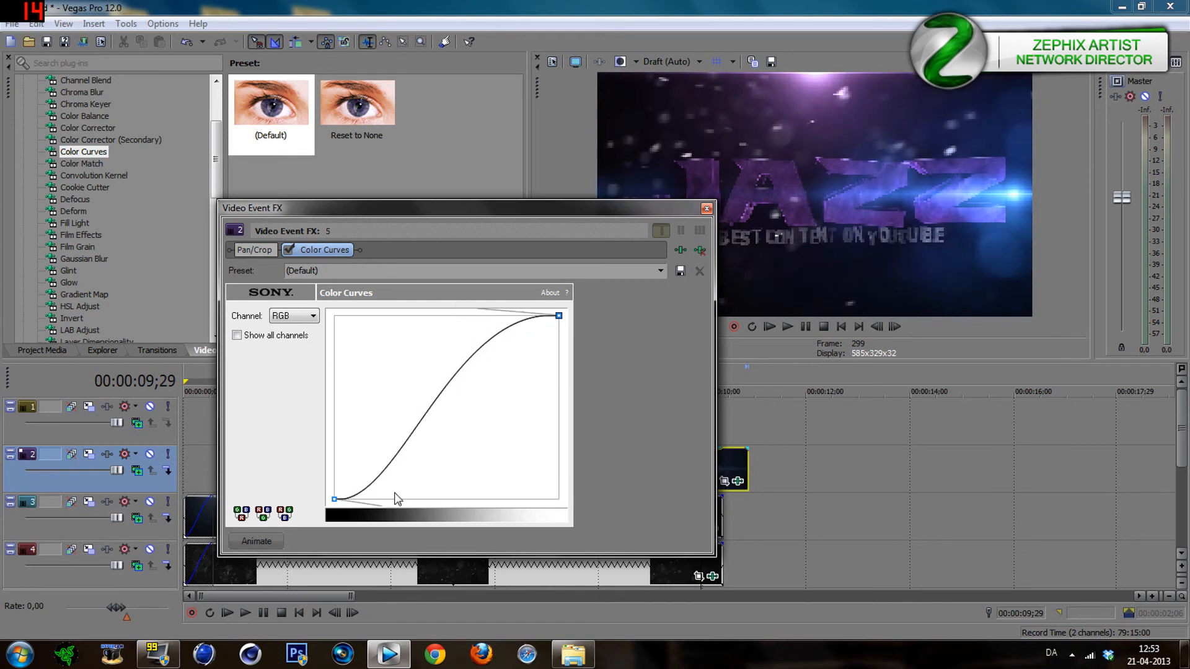
left_click_drag(376, 505, 382, 529)
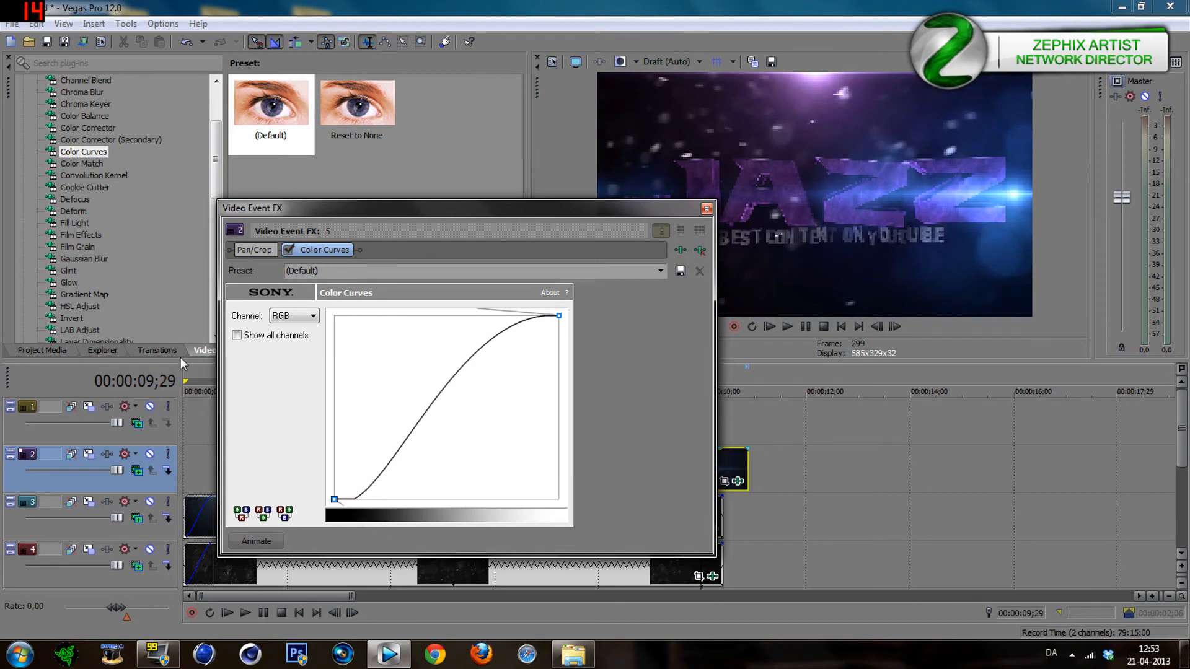
Add the default HSL Adjust effect to the closing clip 5 and set Add to hue to 0,143.
left_click(85, 312)
left_click_drag(270, 112, 373, 245)
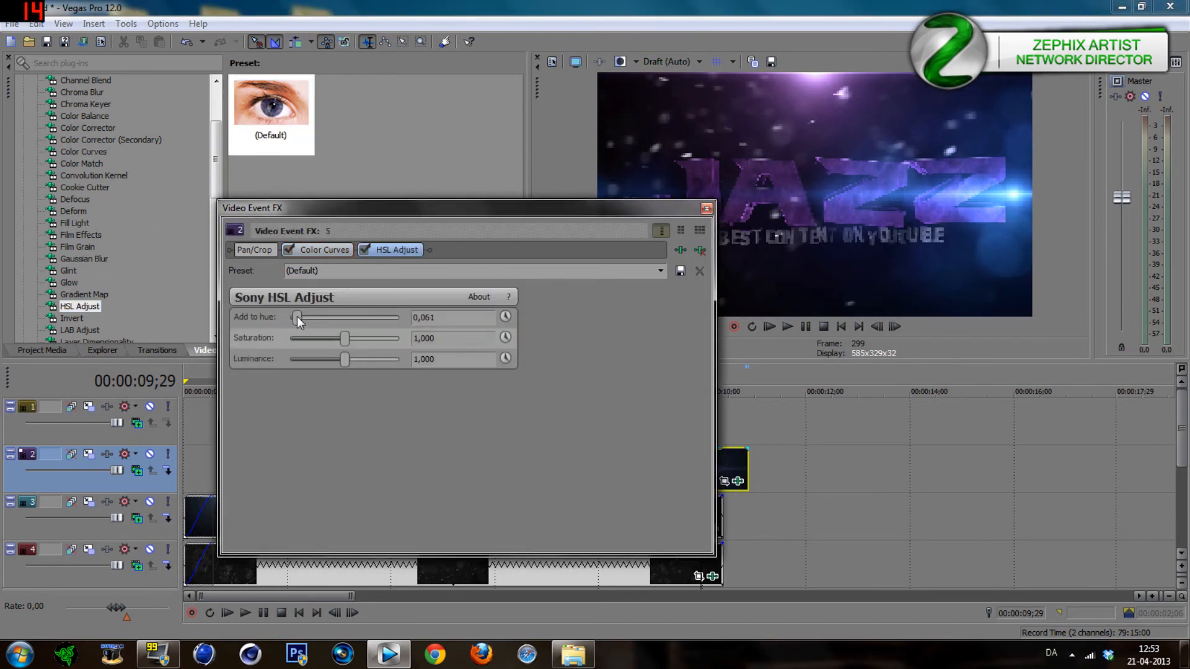
left_click_drag(306, 323, 308, 324)
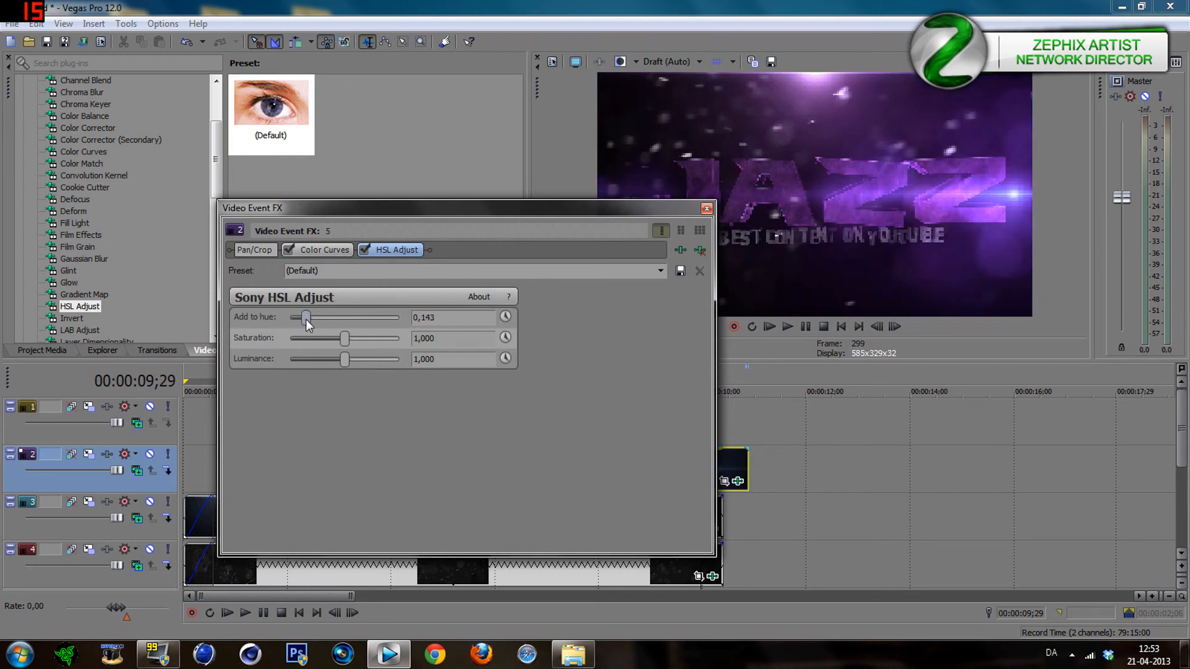
left_click(707, 209)
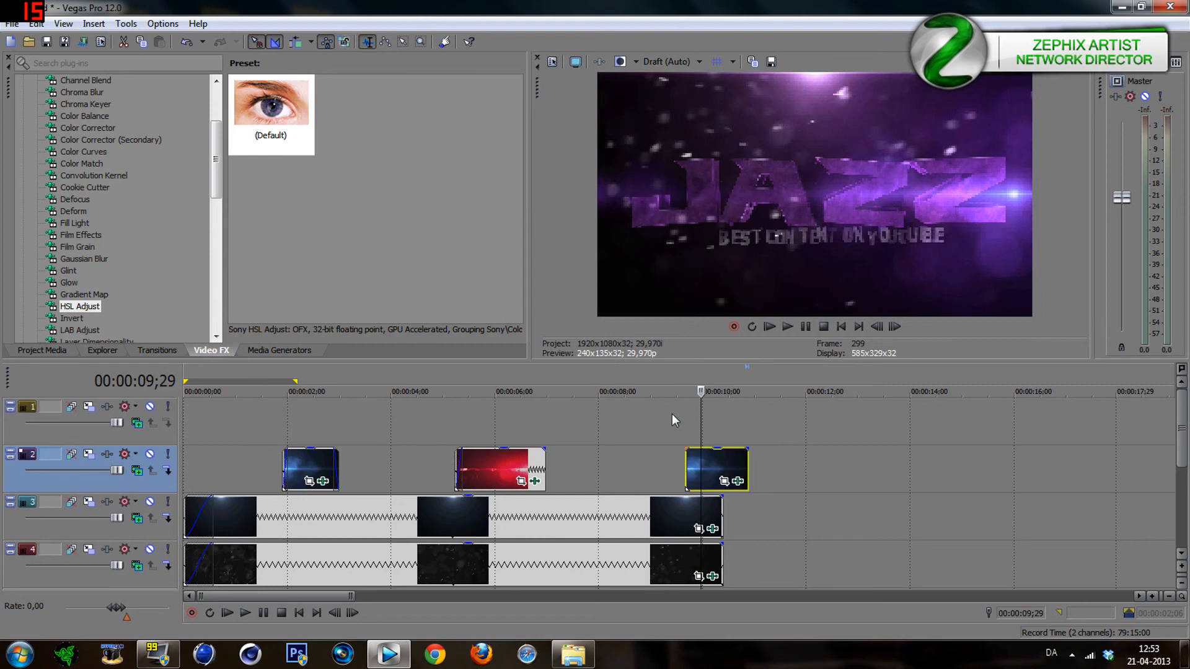
Check the recolored closing flare frame by frame from 00:00:09;20 to 00:00:09;23.
left_click(685, 432)
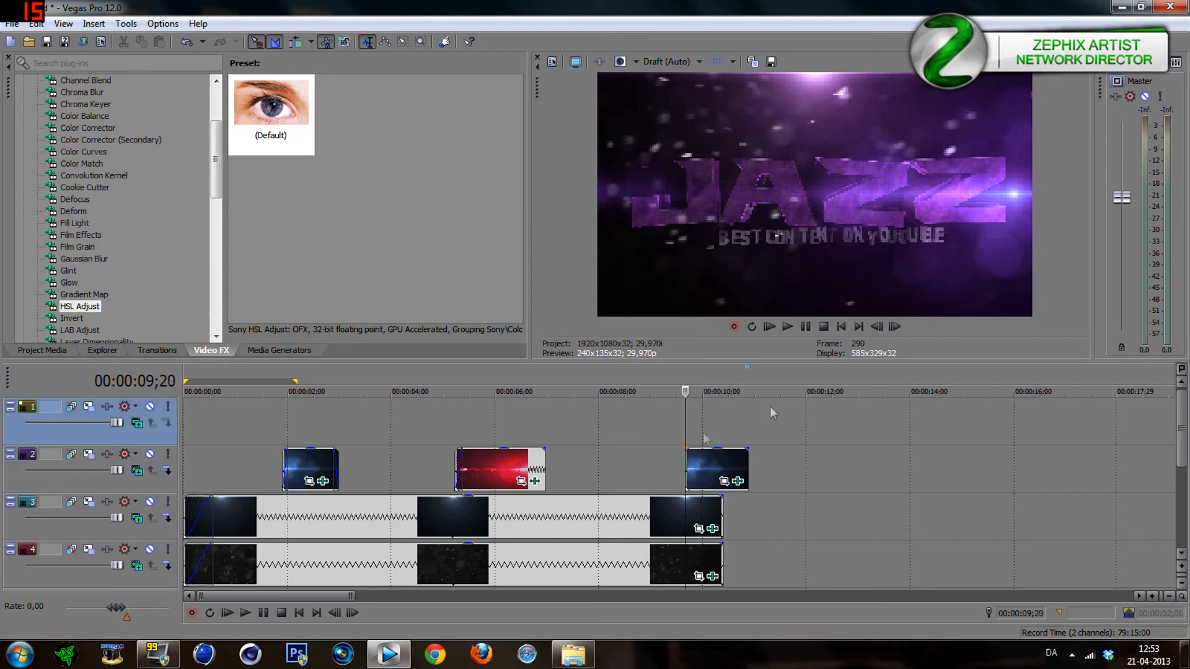
left_click(895, 326)
left_click(894, 326)
left_click(895, 326)
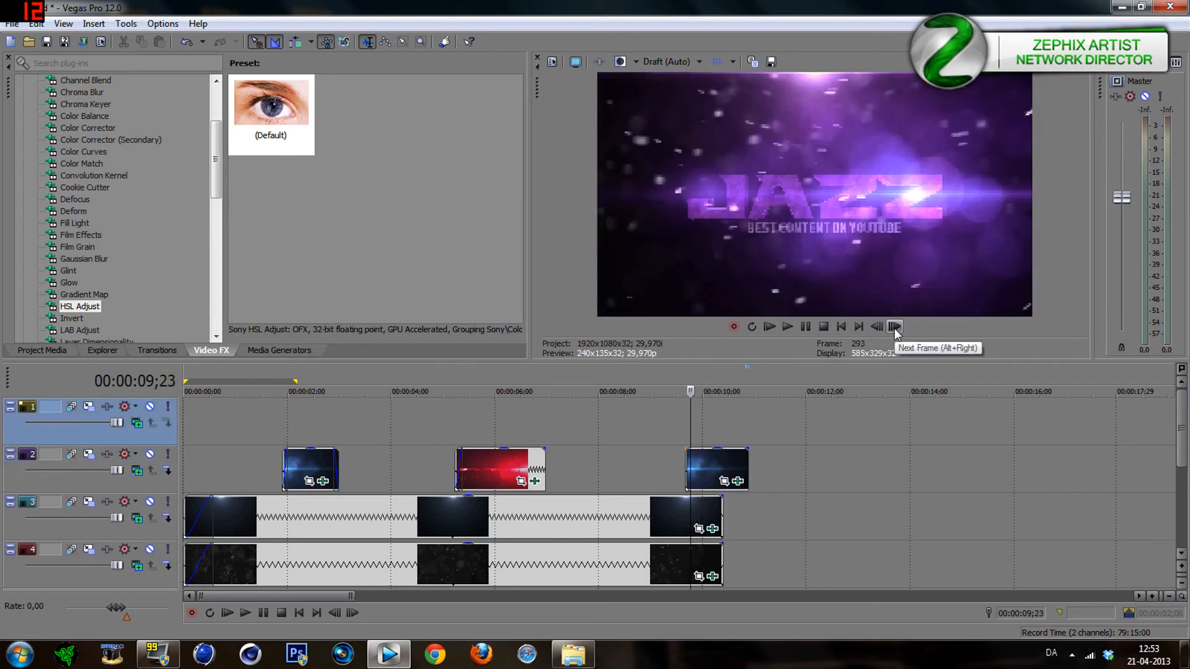
Trim the closing flare clip to the end of the tracks below and add short fade-outs to the closing clips on tracks 2 to 5.
left_click(894, 329)
left_click(894, 328)
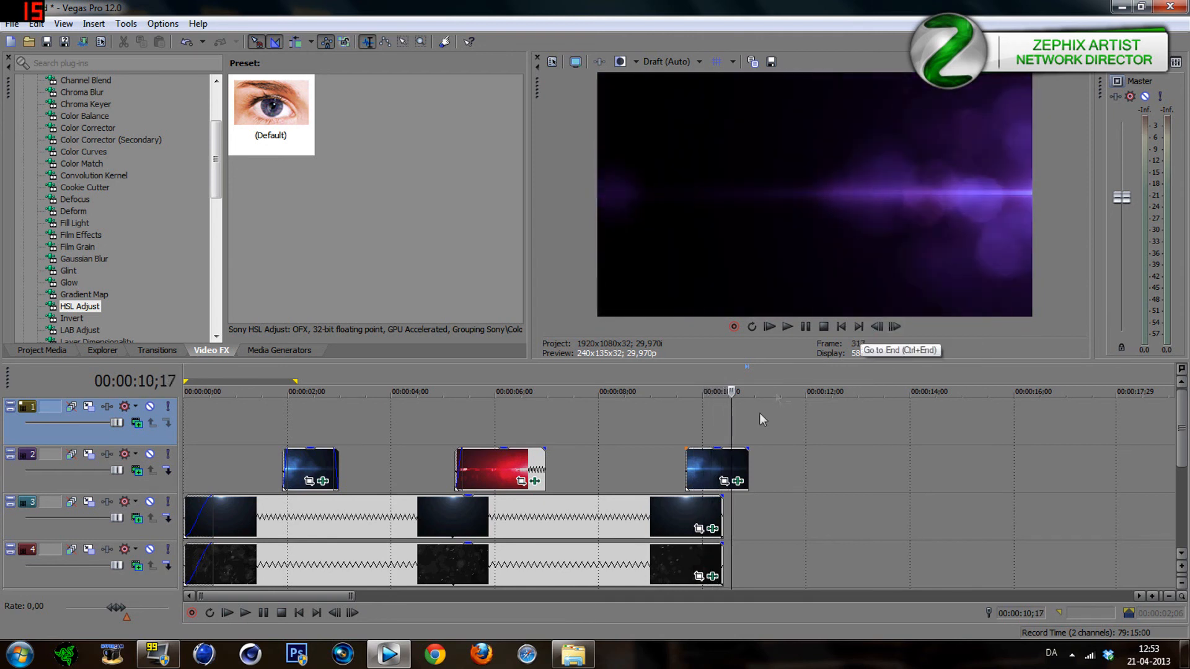
left_click_drag(743, 469, 709, 447)
left_click_drag(720, 497, 698, 497)
left_click_drag(720, 545, 698, 545)
left_click_drag(1183, 414, 1183, 458)
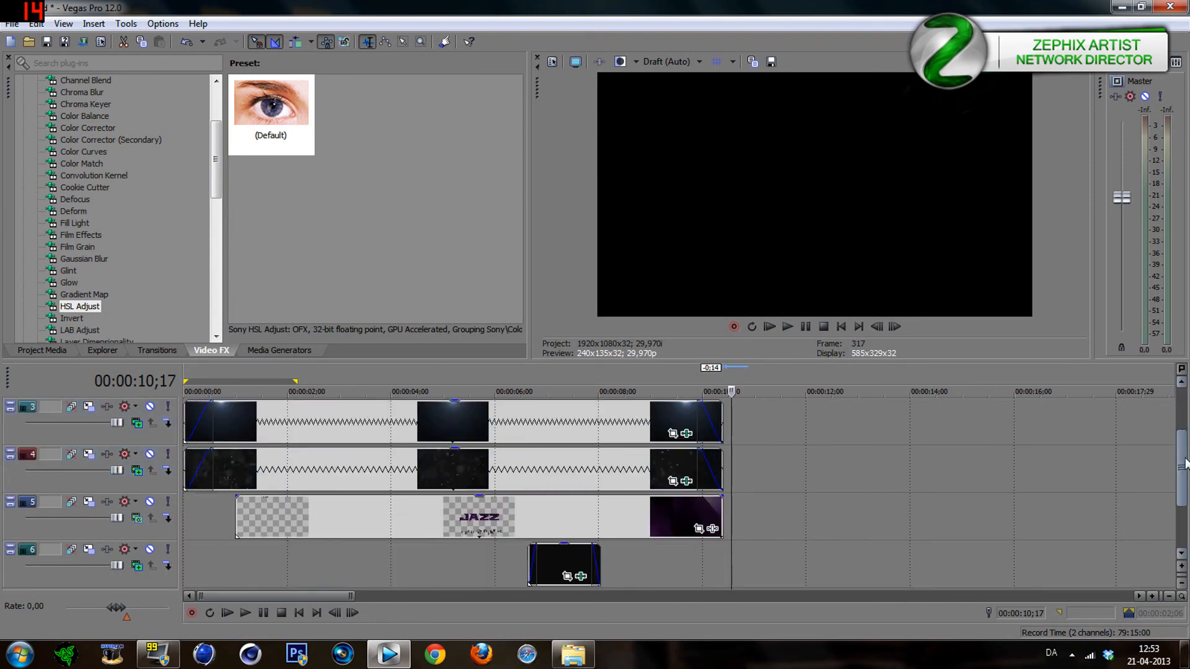
left_click_drag(715, 500, 698, 500)
Examine the closing fade-out of the Jazz text and flare frame by frame from 00:00:09;20 to 00:00:10;13.
left_click(687, 546)
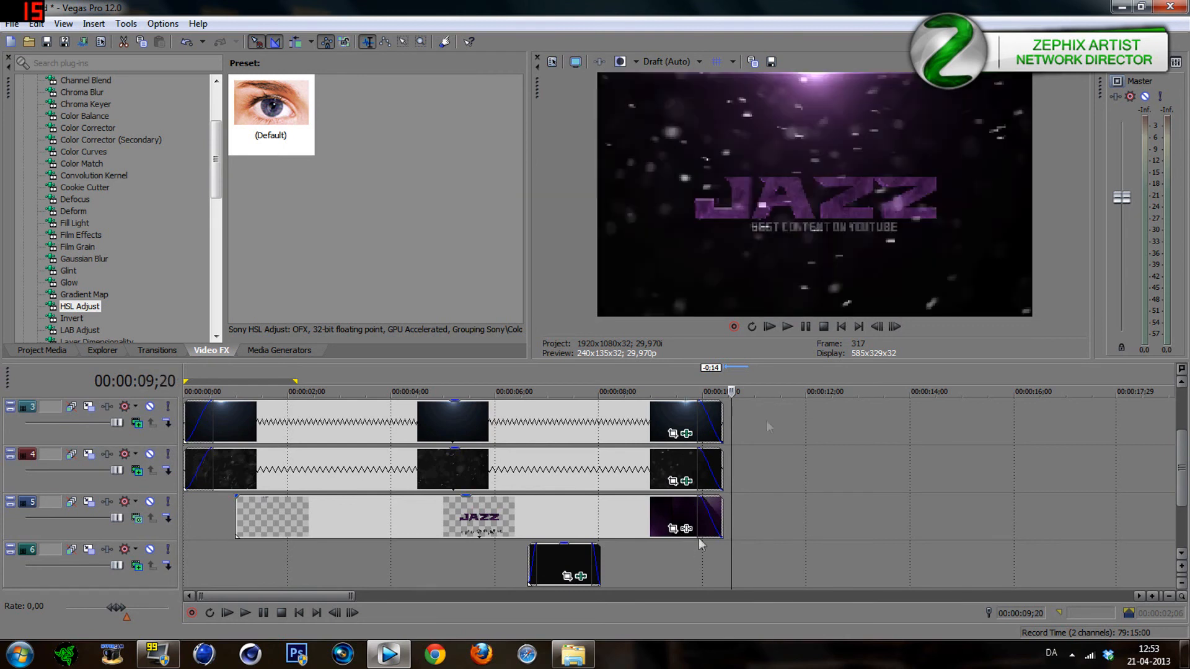
left_click(894, 326)
left_click(895, 327)
left_click(894, 327)
left_click(894, 326)
left_click(894, 327)
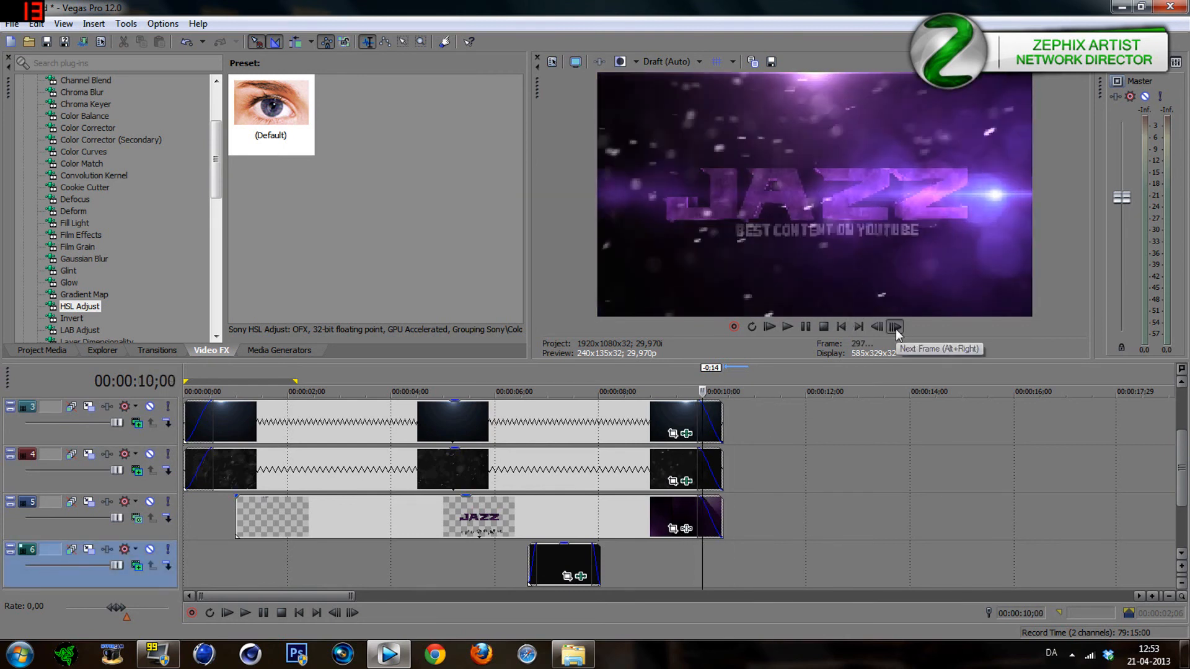
left_click(894, 327)
left_click(894, 326)
left_click(894, 326)
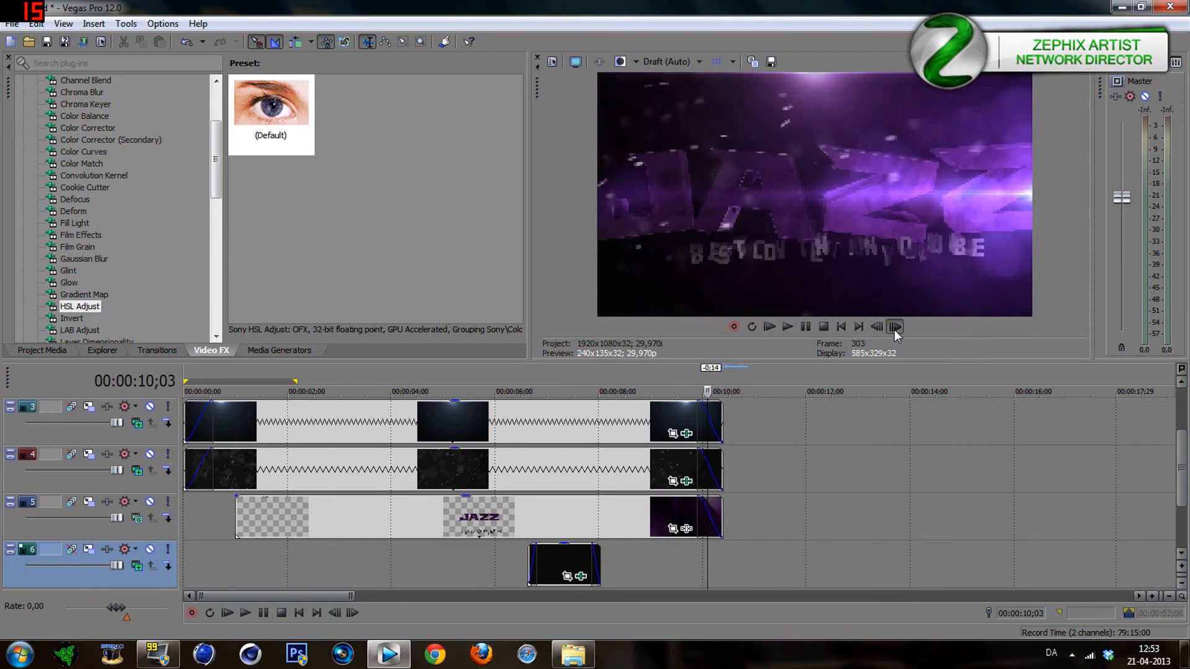
left_click(894, 326)
left_click(894, 327)
left_click(894, 326)
left_click(894, 327)
left_click(894, 327)
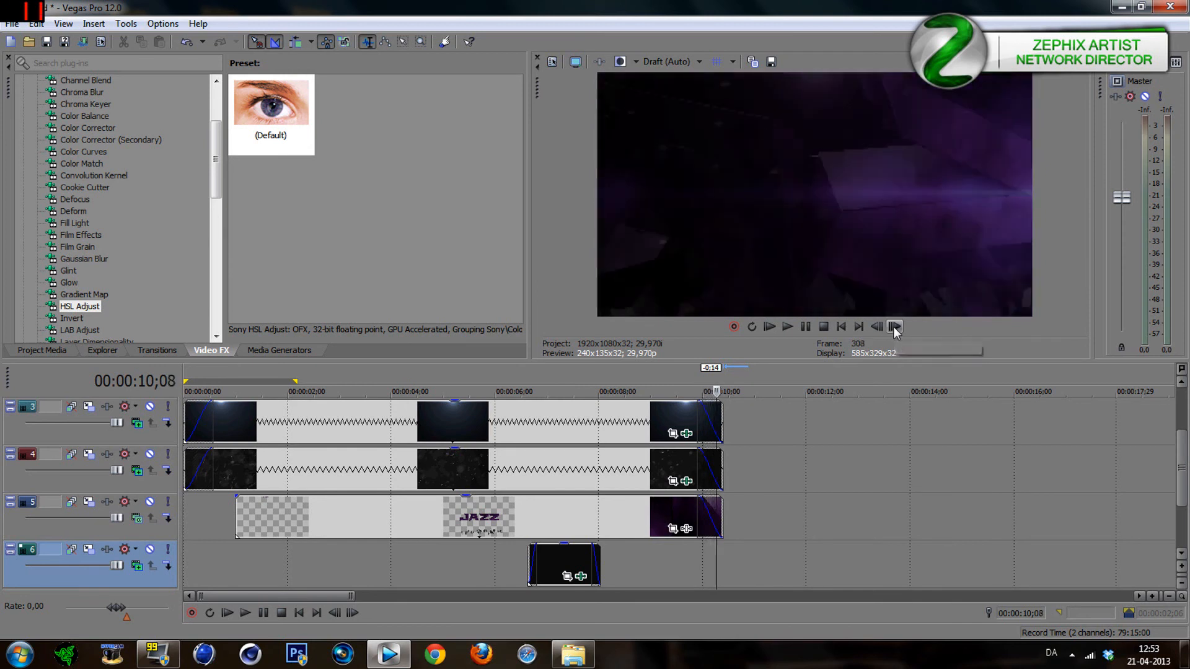
left_click(894, 326)
left_click(894, 327)
left_click(894, 326)
left_click(894, 326)
left_click(894, 326)
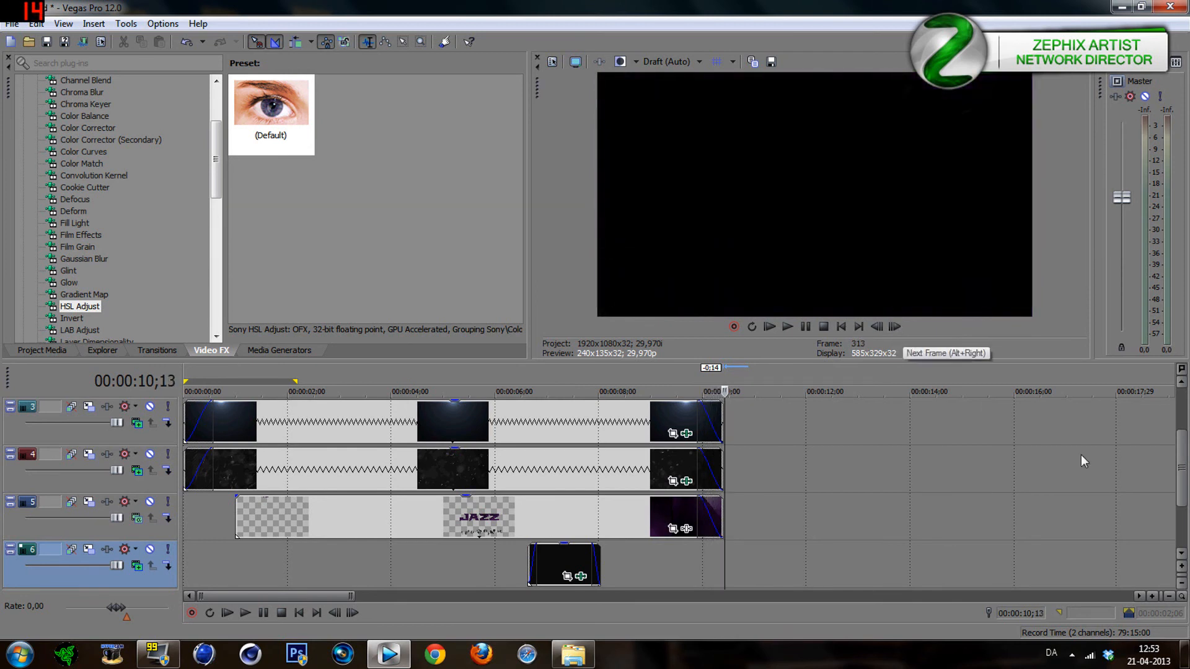
Set the loop region to span the whole intro from 00:00:00;00 to 00:00:10;12.
scroll(1155, 412, "up", 2)
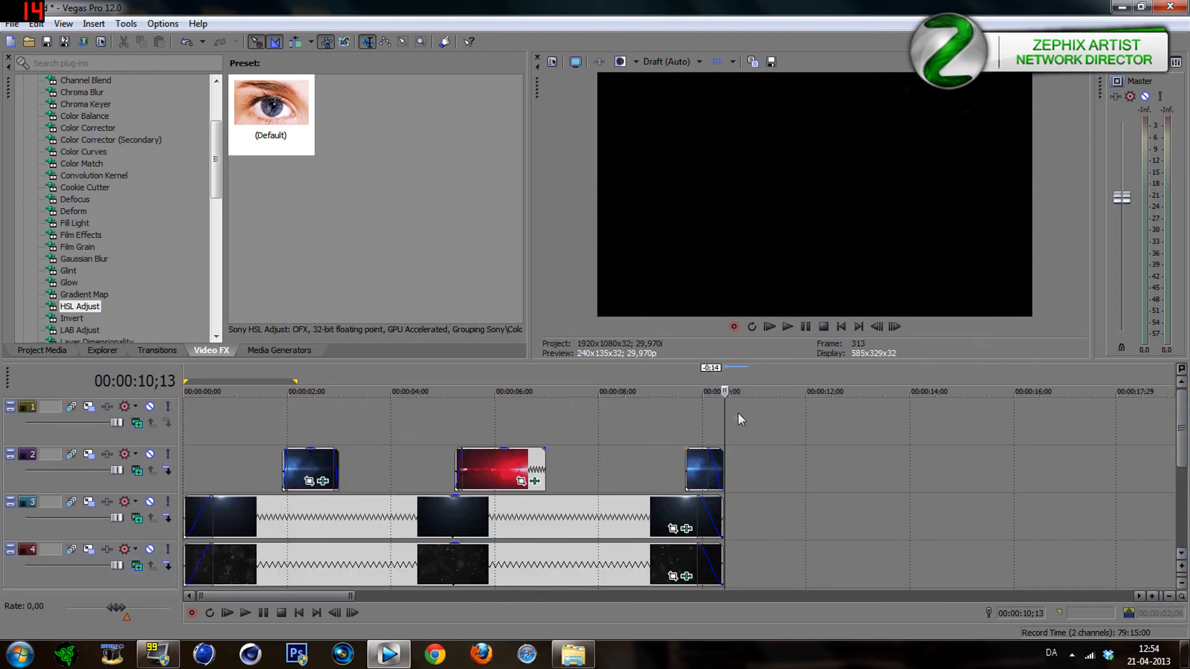
left_click(722, 413)
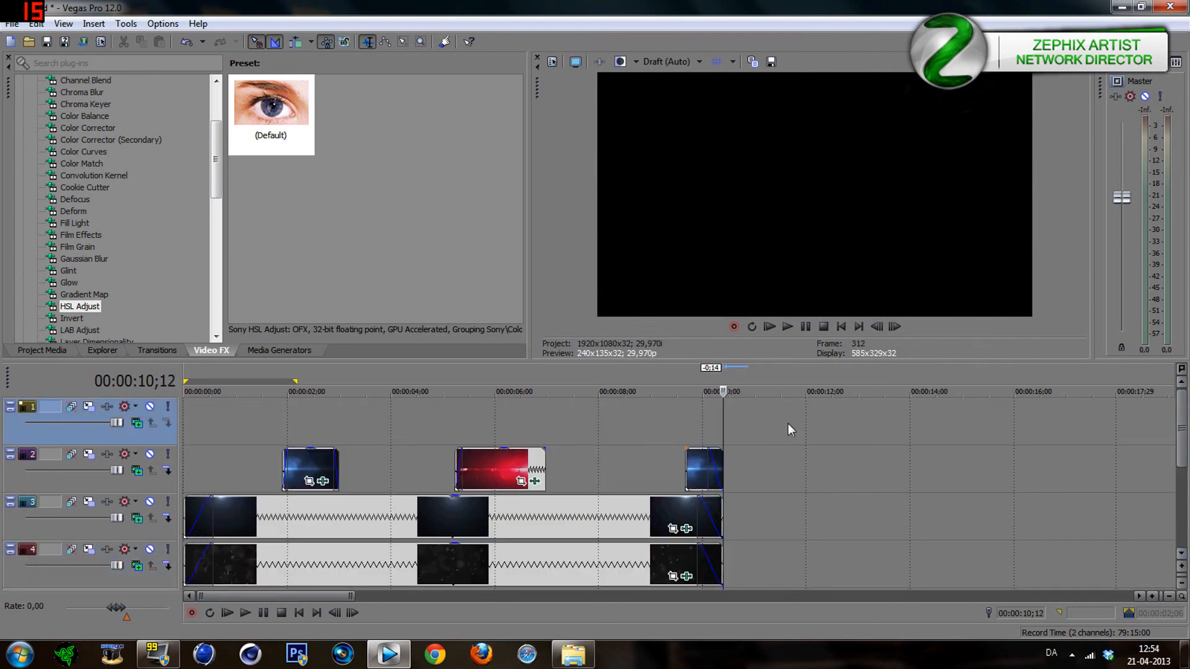
double_click(641, 433)
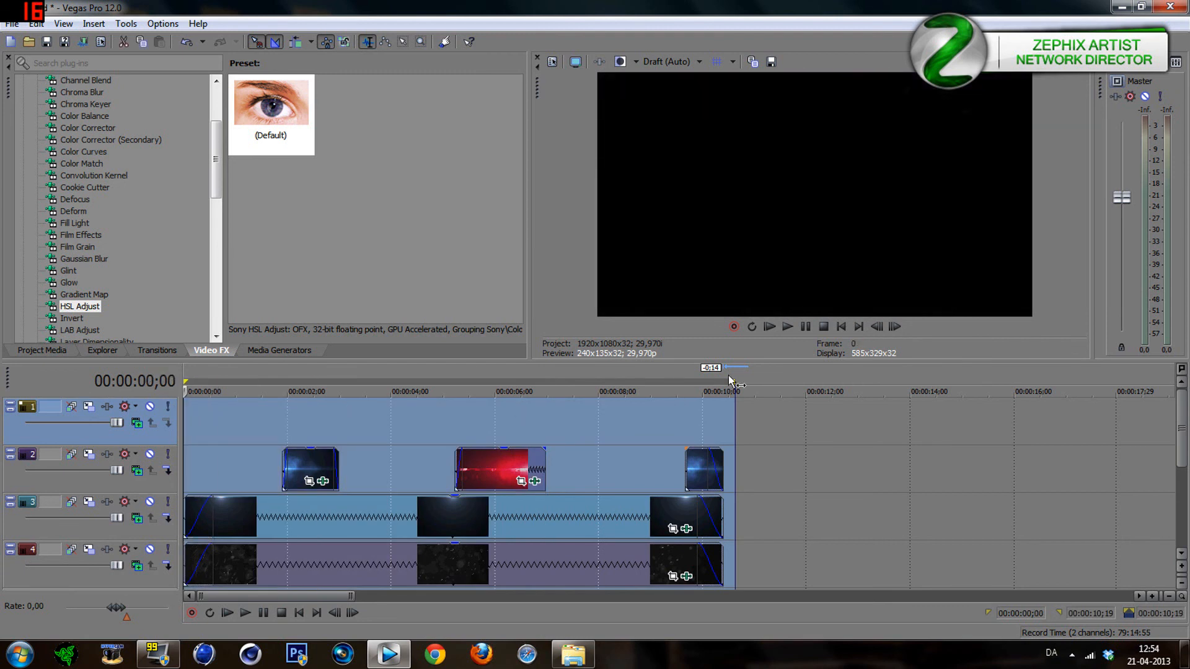
left_click_drag(733, 379, 722, 379)
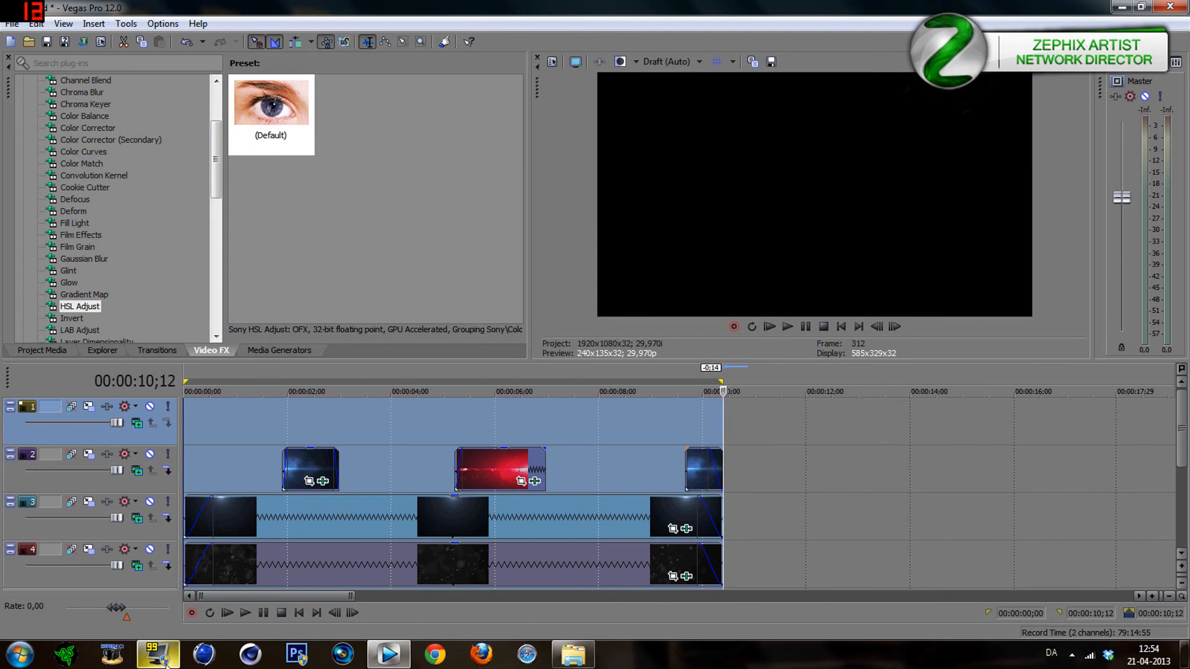
Set the video preview quality to Best (Full).
mouse_move(166, 662)
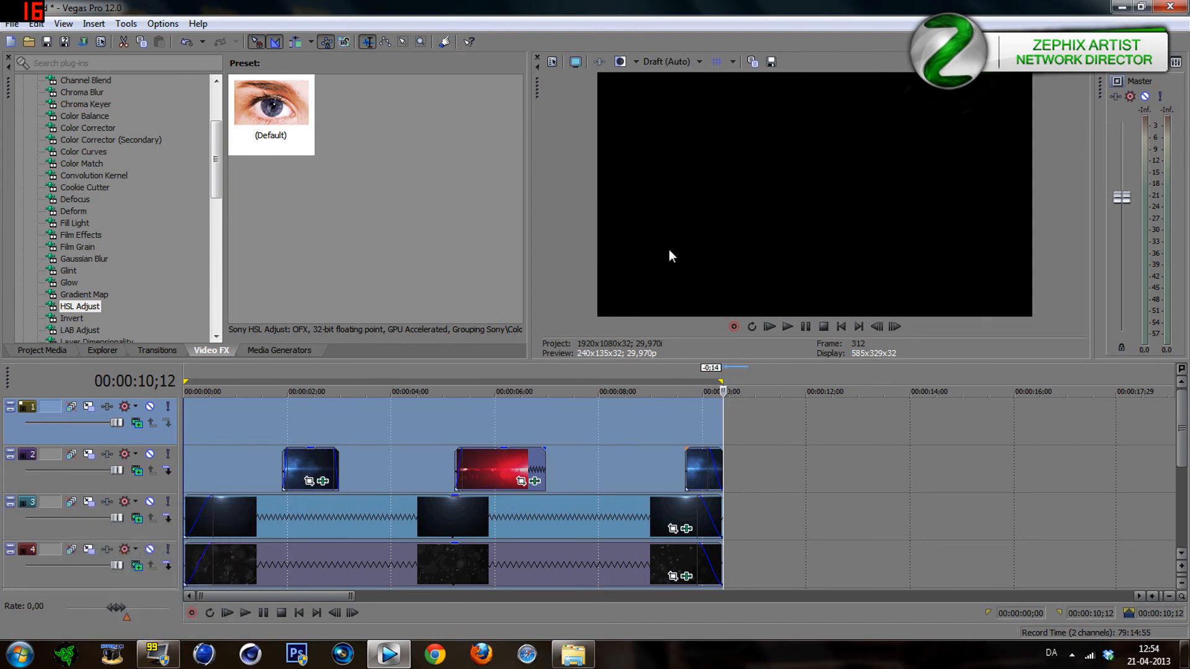
left_click(657, 62)
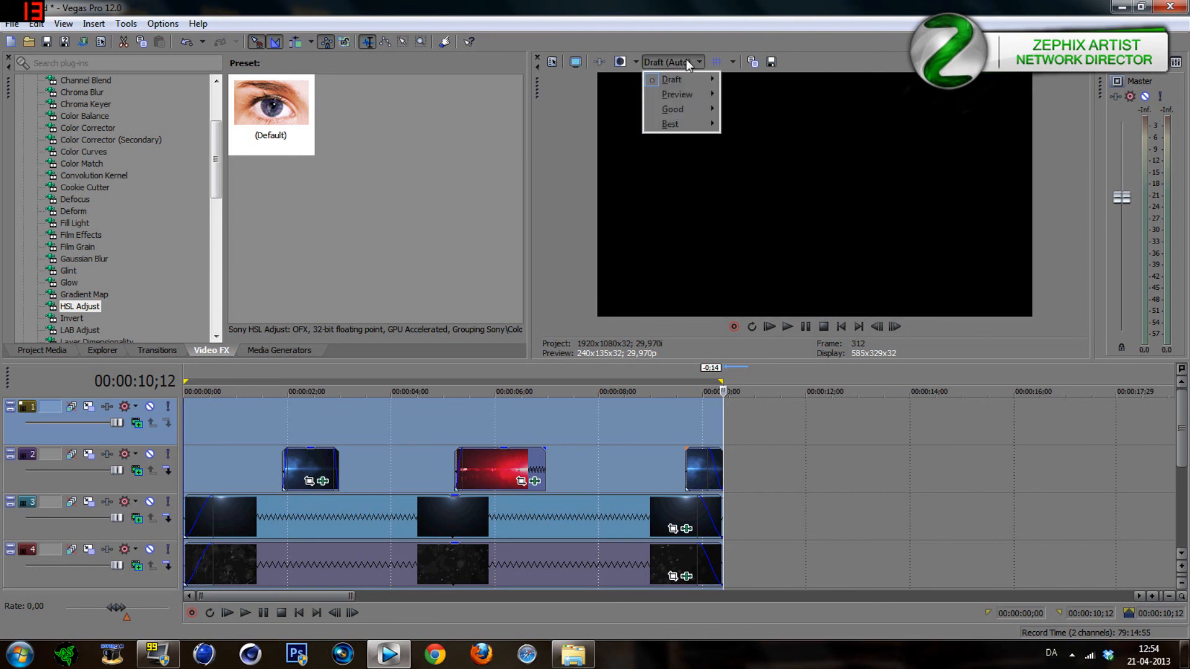
mouse_move(683, 129)
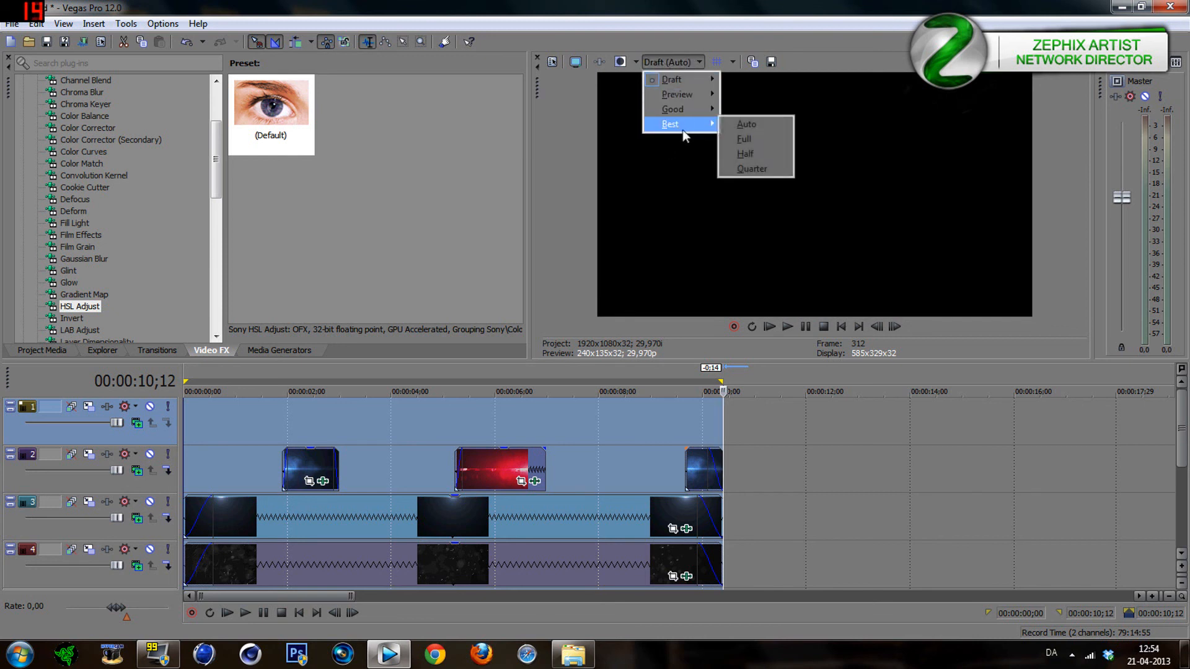
left_click(757, 137)
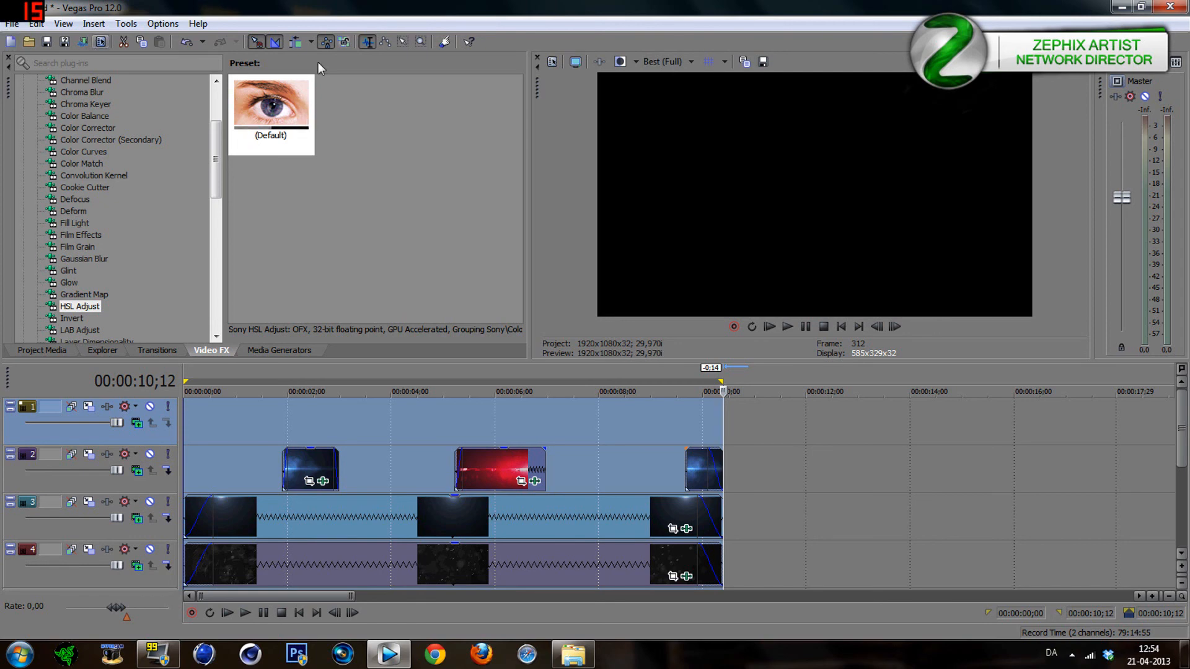
Start a Render As and choose the Windows Media Video V11 template 8 Mbps HD 1080-30p Video.
left_click(11, 25)
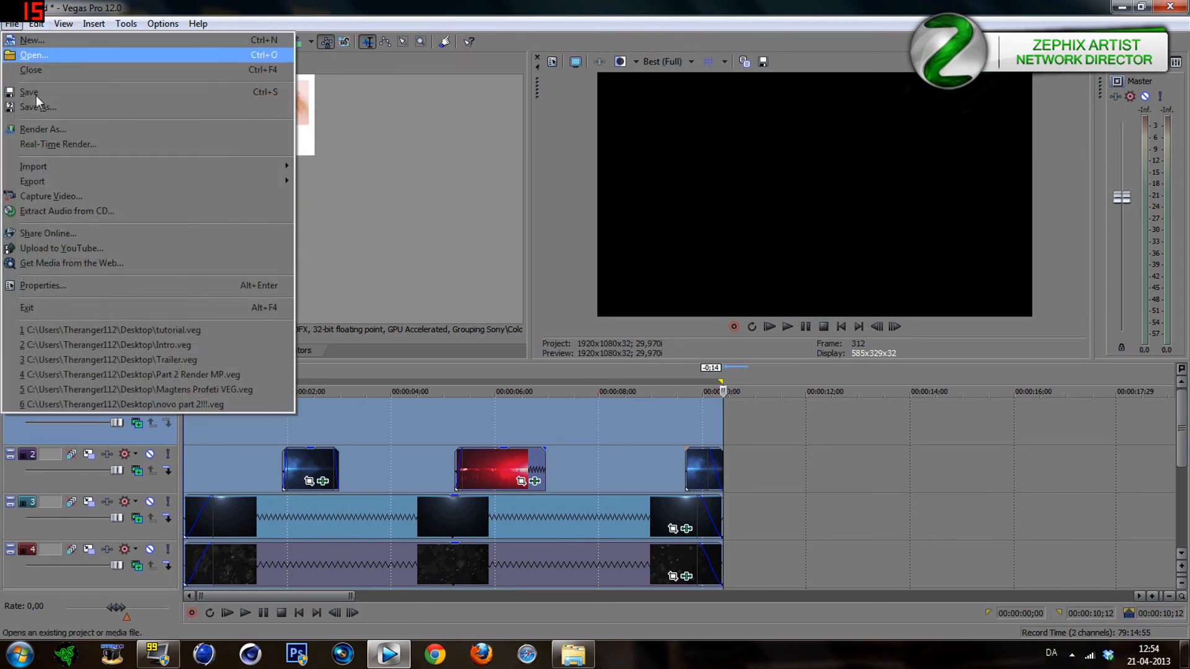
left_click(36, 127)
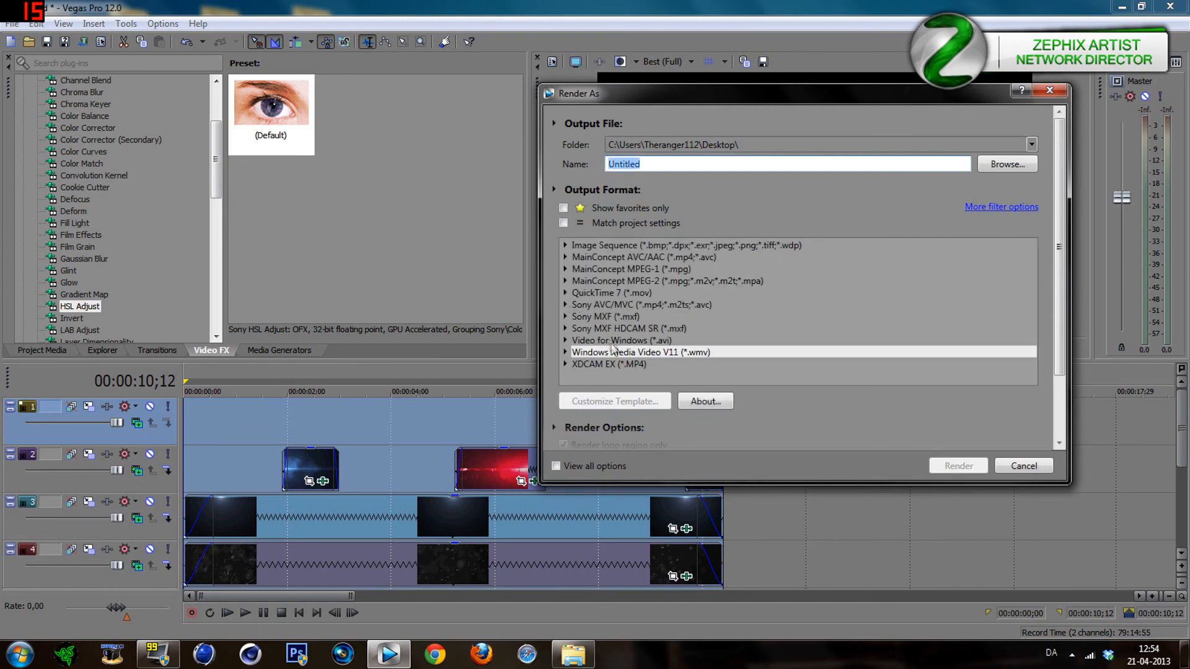
left_click(566, 351)
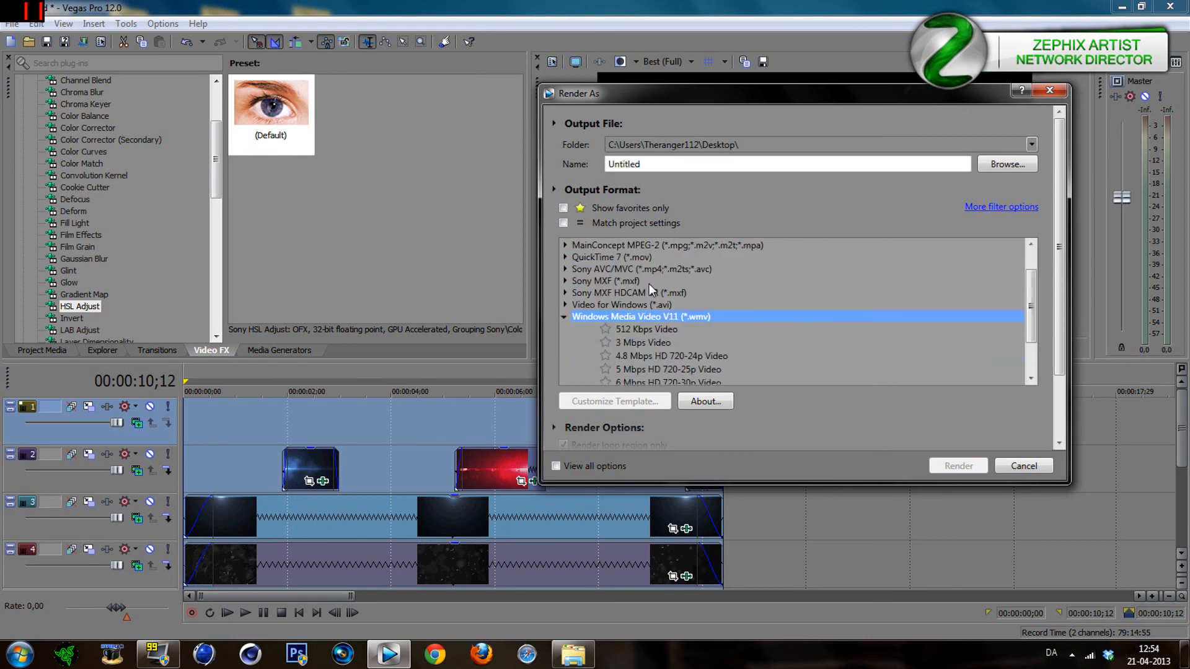
left_click(650, 366)
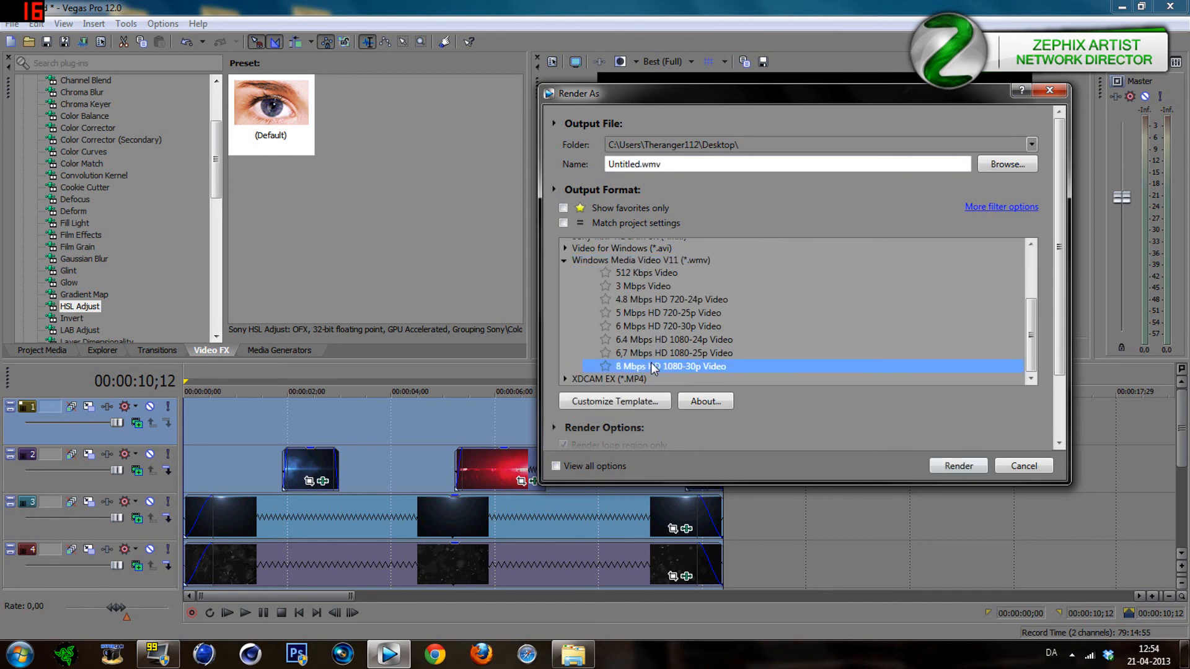
Customize the render template's video settings with video smoothness 100, keeping the Windows Media Video 9 format.
left_click(619, 401)
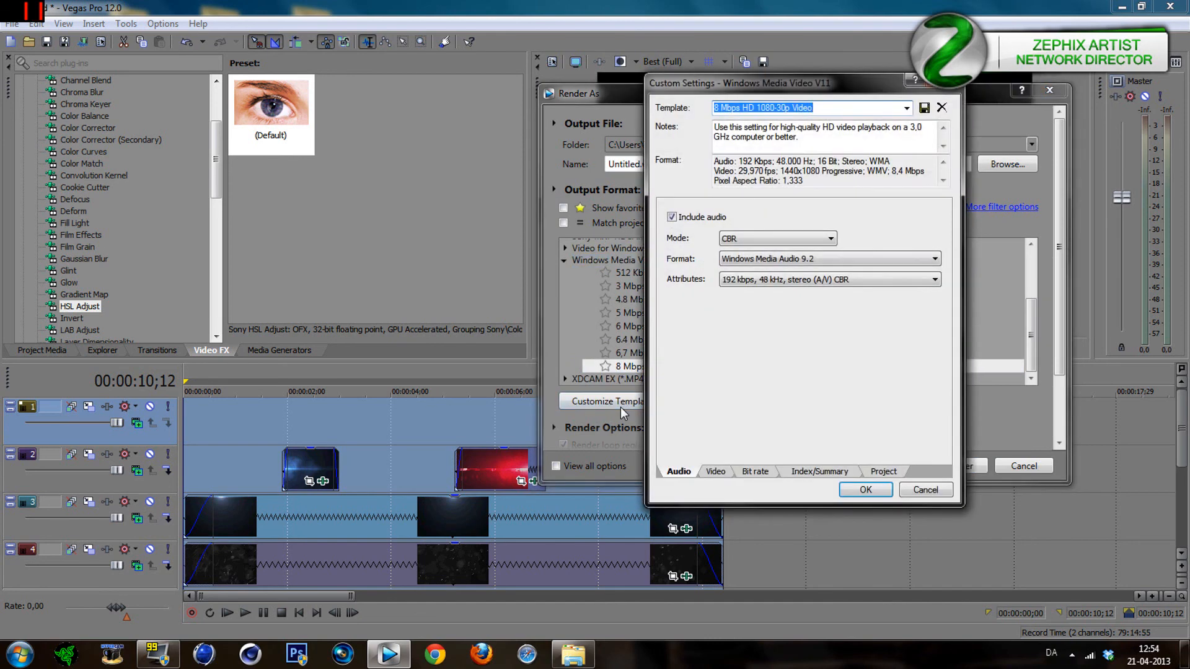
left_click(716, 471)
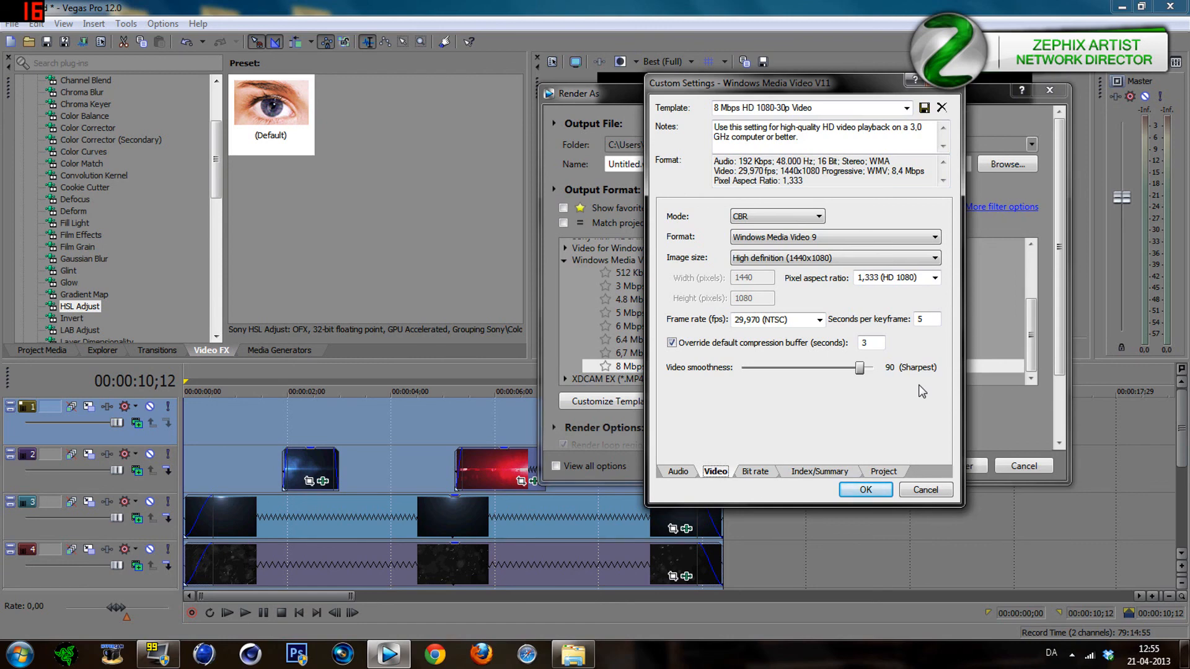
left_click(870, 371)
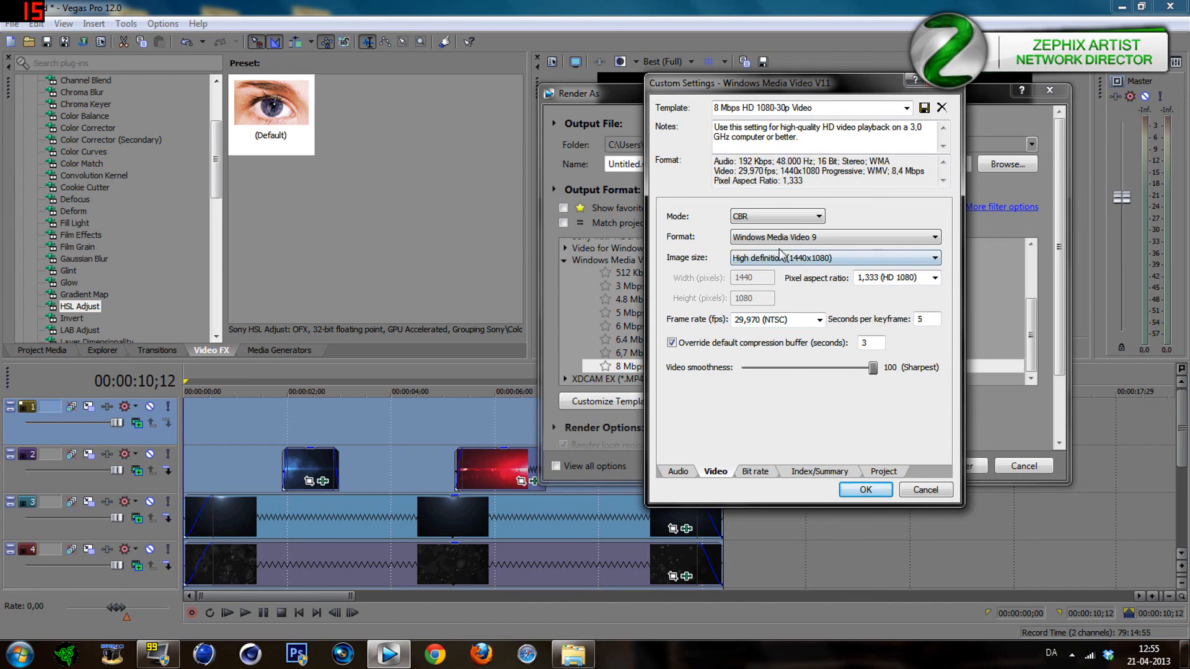
left_click(827, 239)
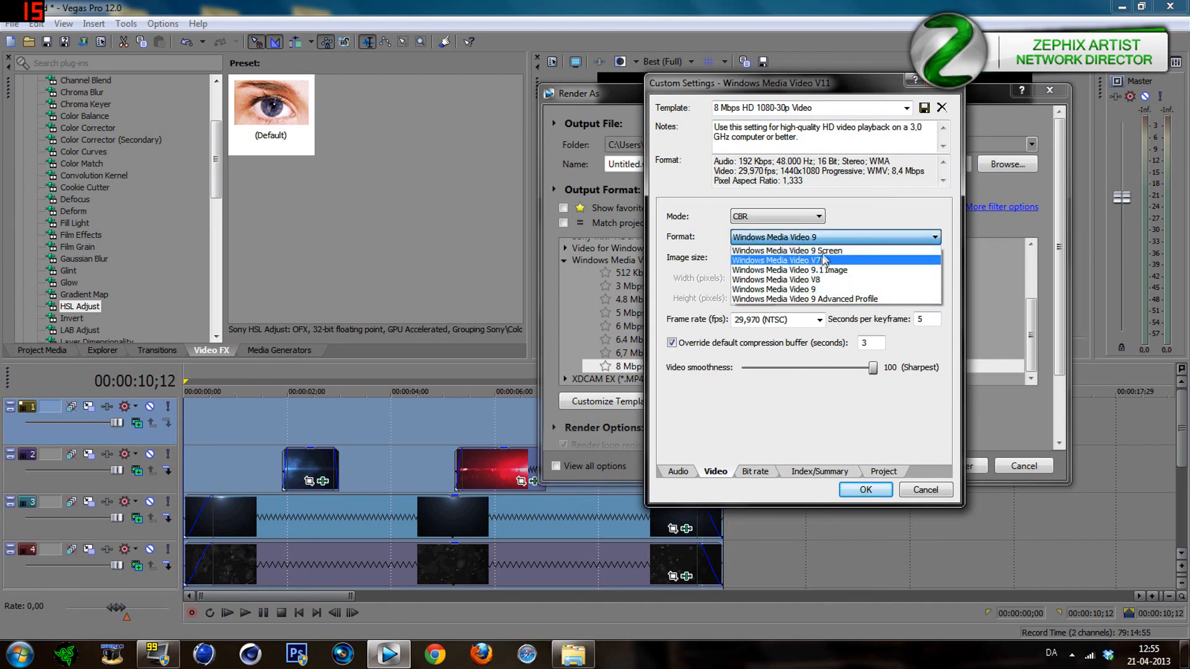
left_click(830, 240)
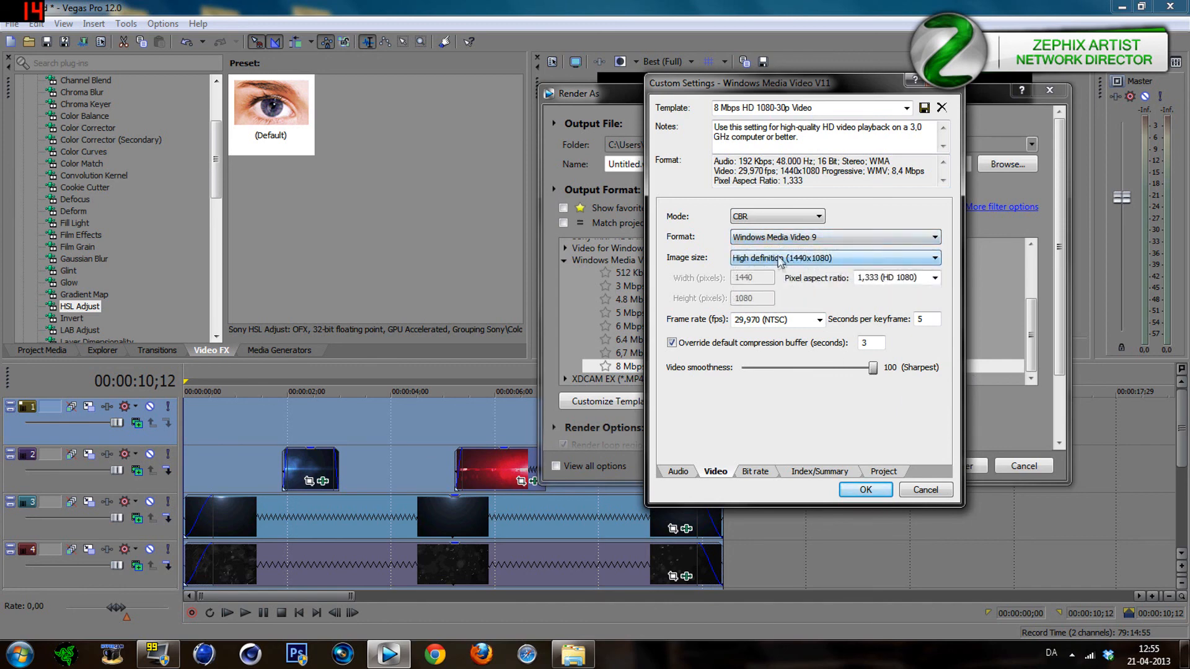
Set the render's pixel aspect ratio to 1,000 (Square) and use a custom image size with a width of 1920 pixels.
left_click(900, 278)
left_click(935, 278)
left_click(909, 285)
left_click(934, 281)
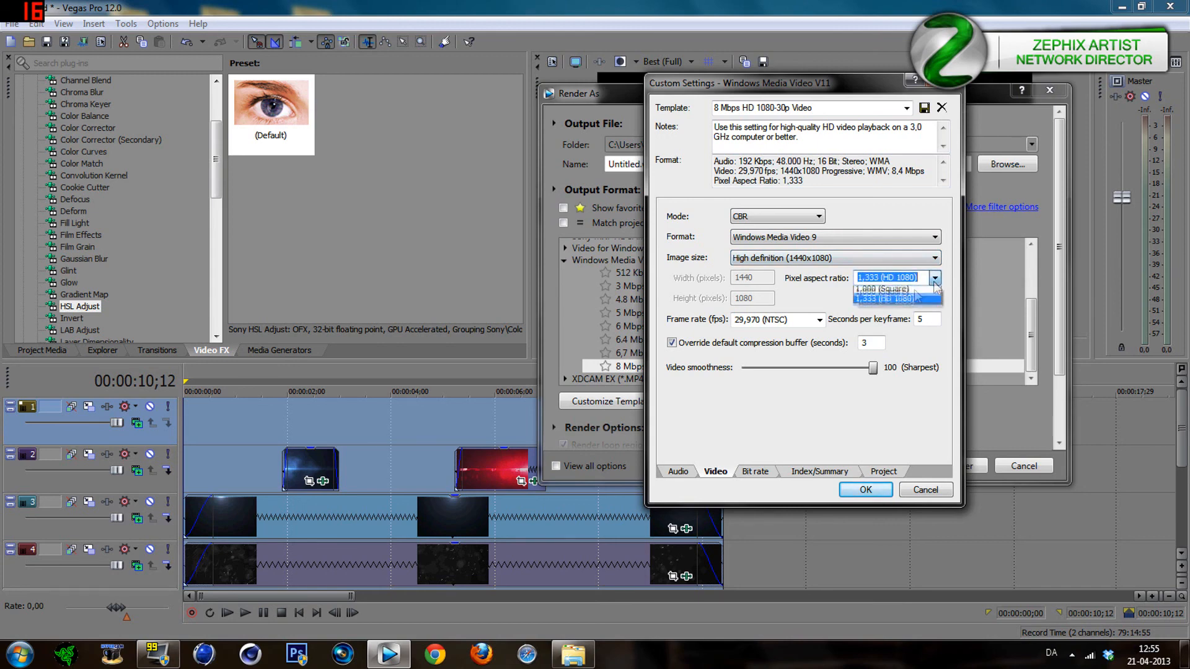
left_click(906, 290)
left_click(788, 263)
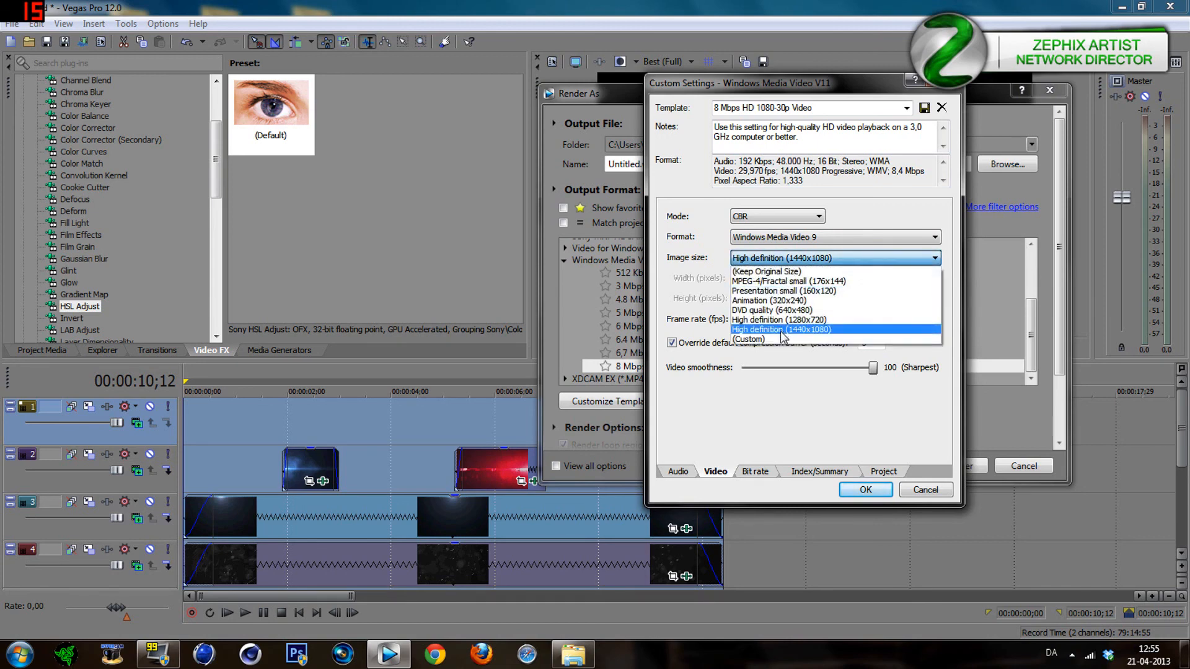
left_click(784, 340)
key("Tab")
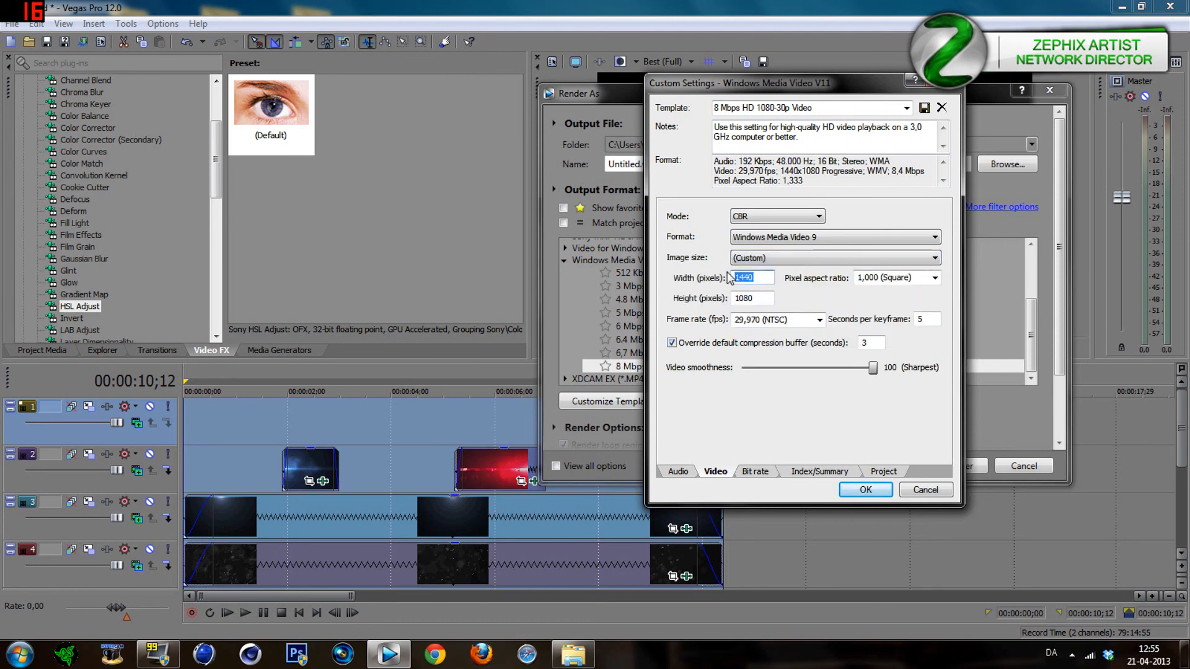
type("1920")
Set the template's video rendering quality to Best and accept the custom settings.
left_click(882, 472)
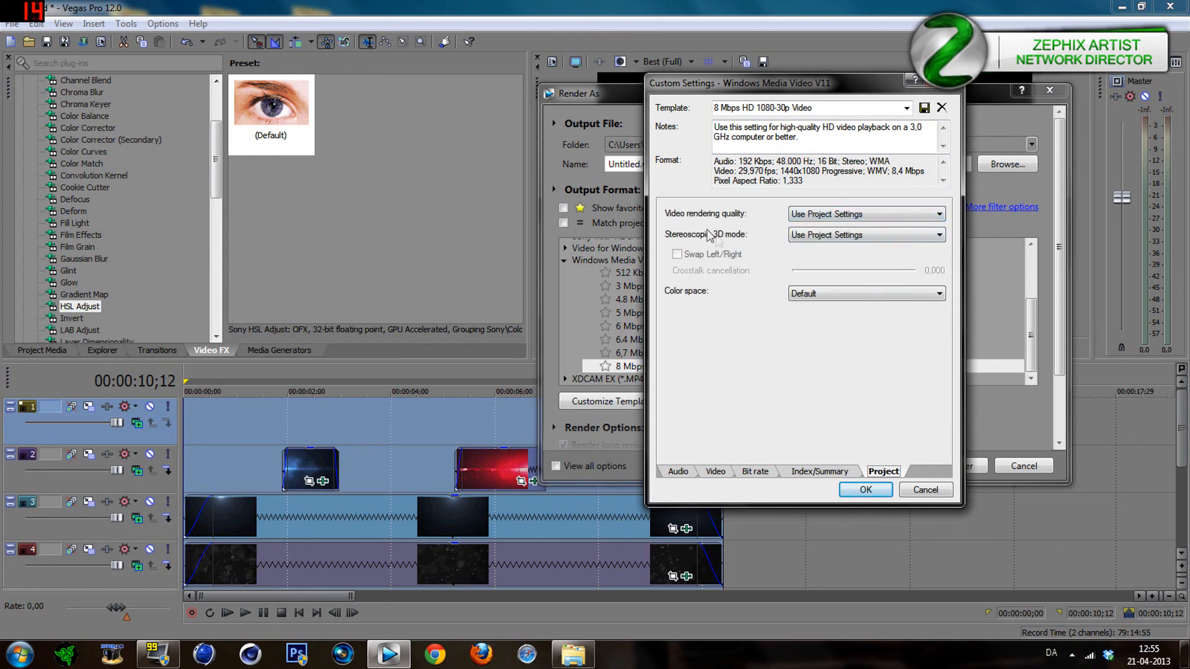
left_click(867, 214)
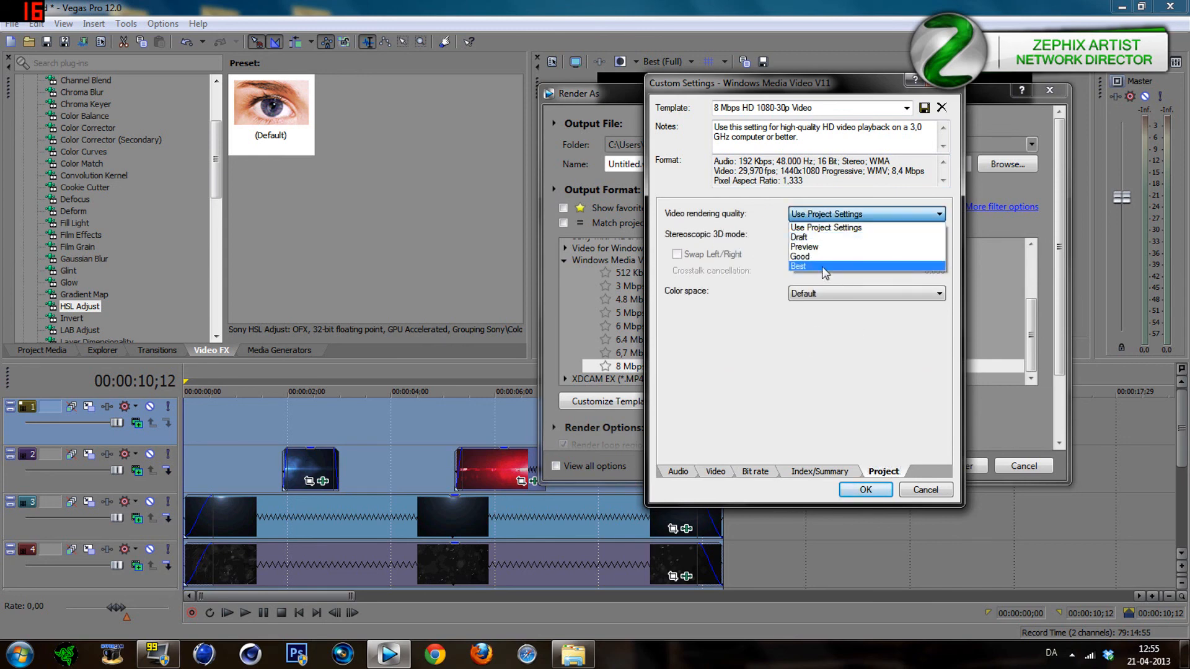
left_click(821, 277)
left_click(865, 489)
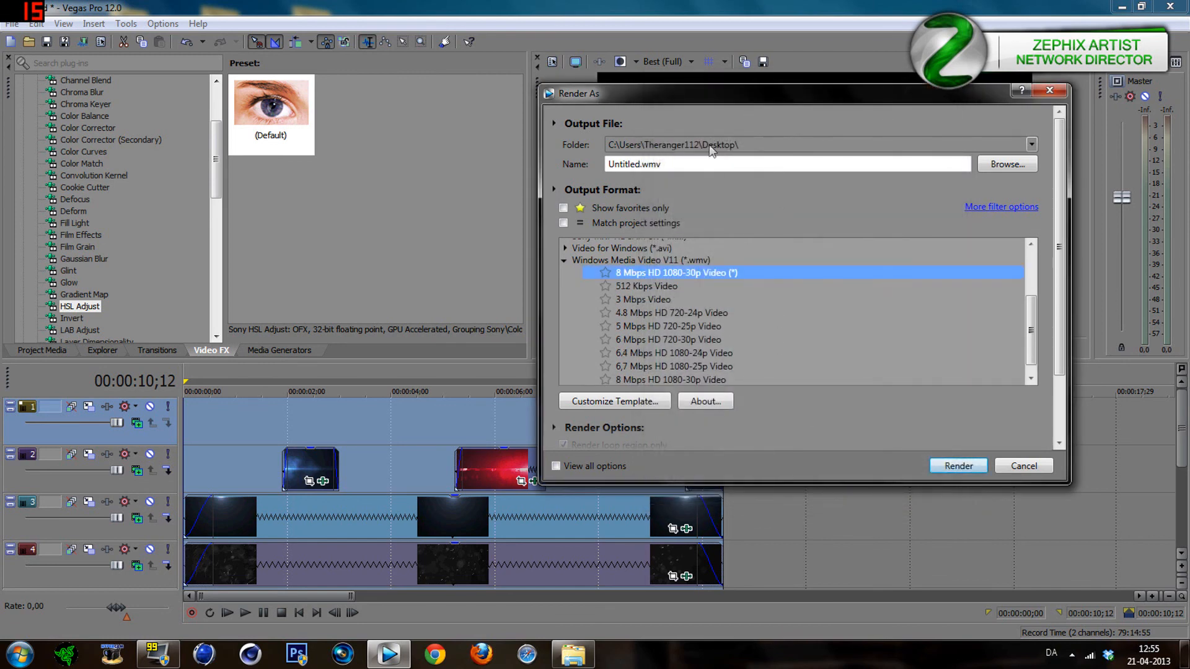
Replace the output file name with one beginning "Jazz Intro par".
double_click(648, 164)
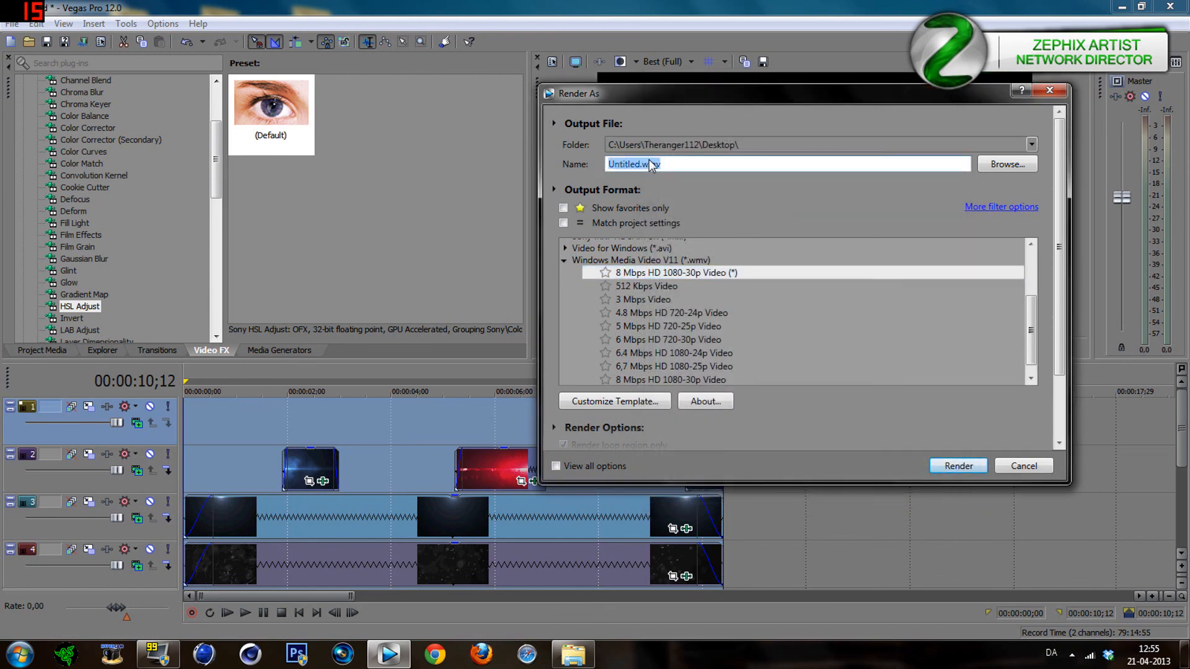
type("Jazz Intro par")
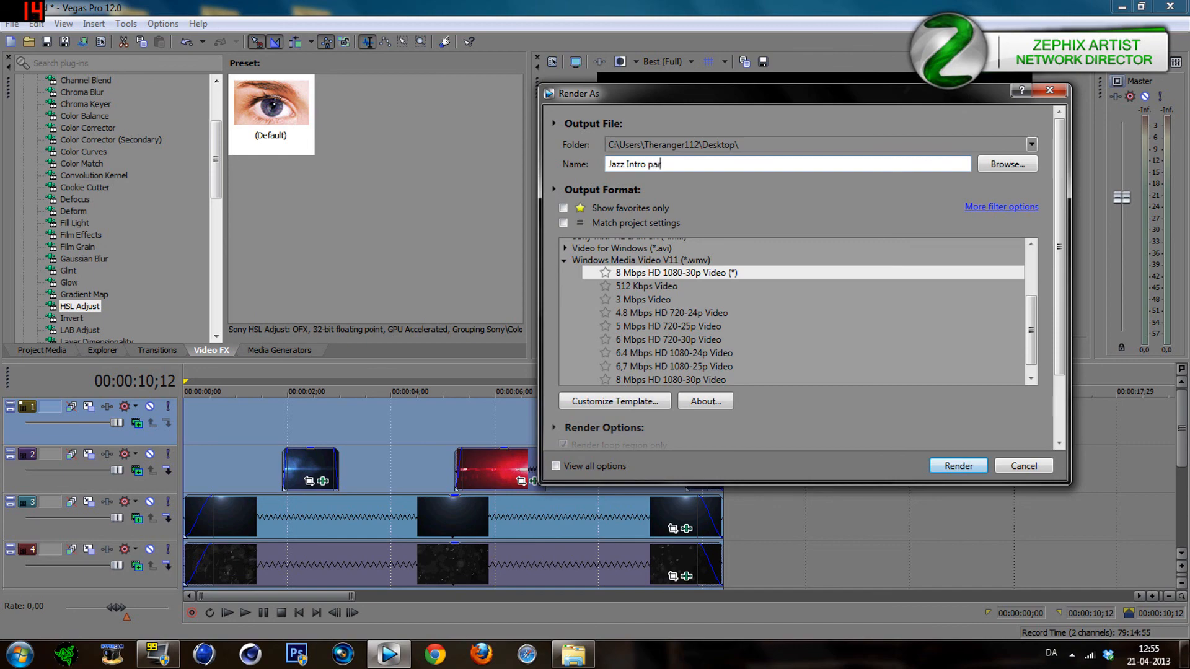